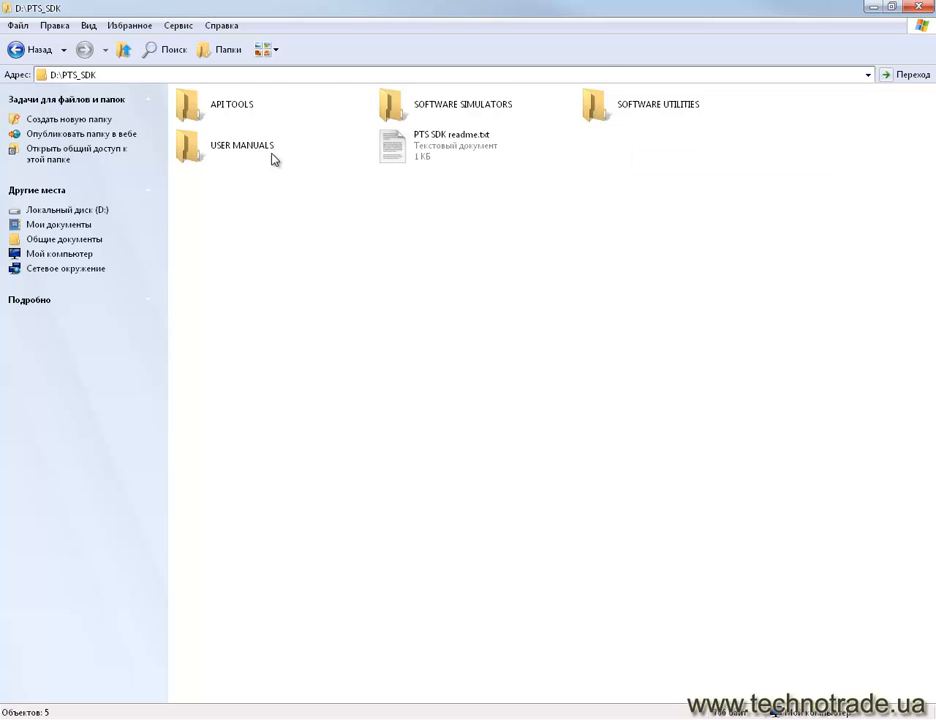
Launch the PTS controller configuration utility from the PTS_configuration_utility_EN folder inside SOFTWARE UTILITIES.
{"action": "double_click", "coordinate": [662, 118]}
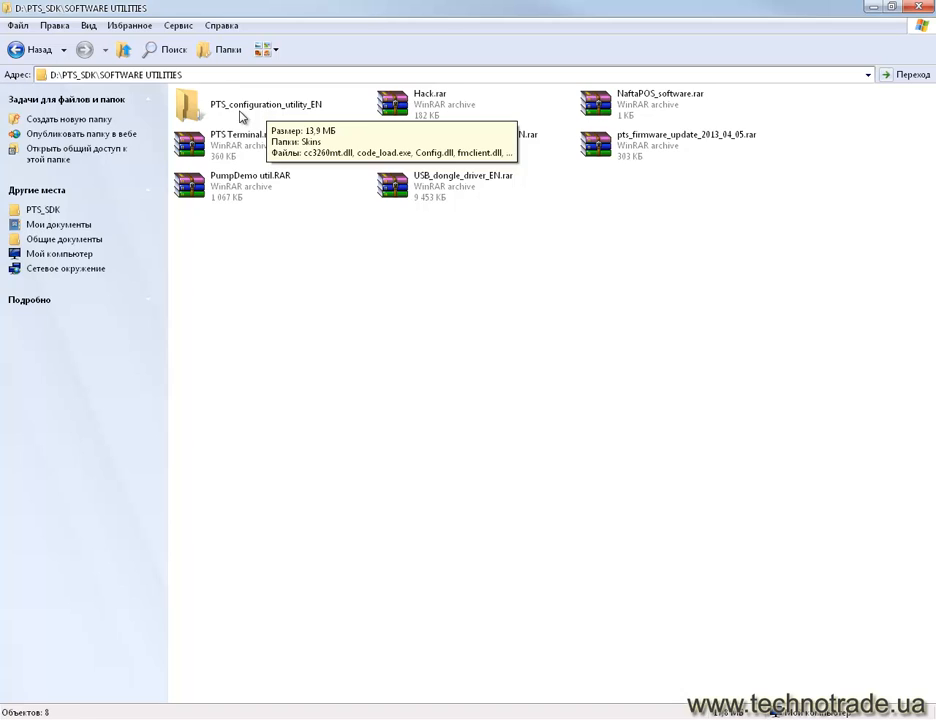
{"action": "double_click", "coordinate": [240, 117]}
{"action": "double_click", "coordinate": [612, 192]}
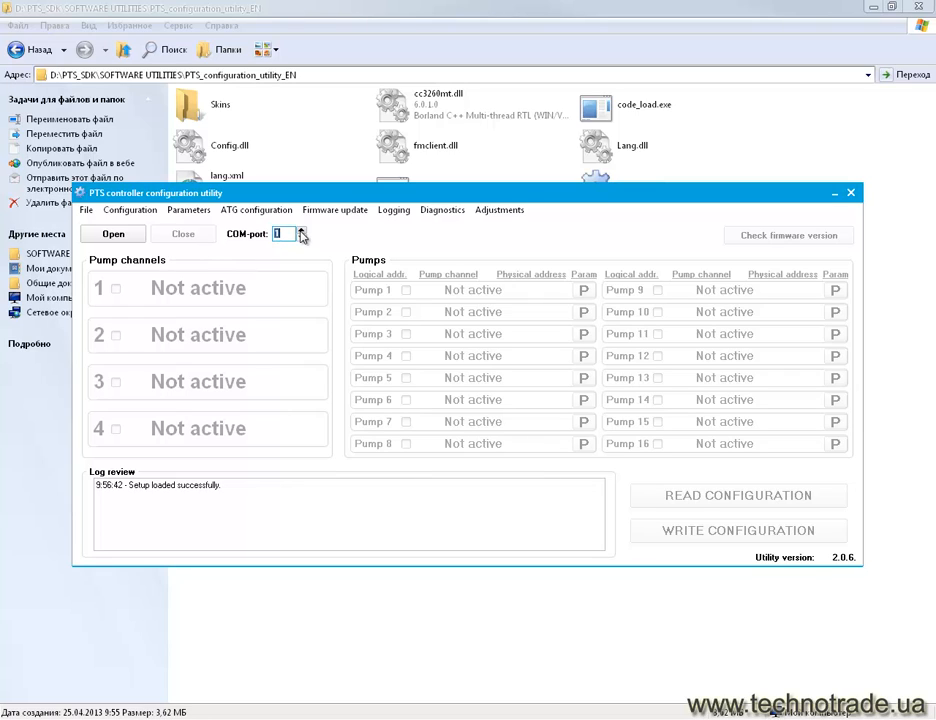
Set the COM-port number to 5 and open the connection to the controller.
{"action": "left_click", "coordinate": [302, 233]}
{"action": "left_click", "coordinate": [302, 231]}
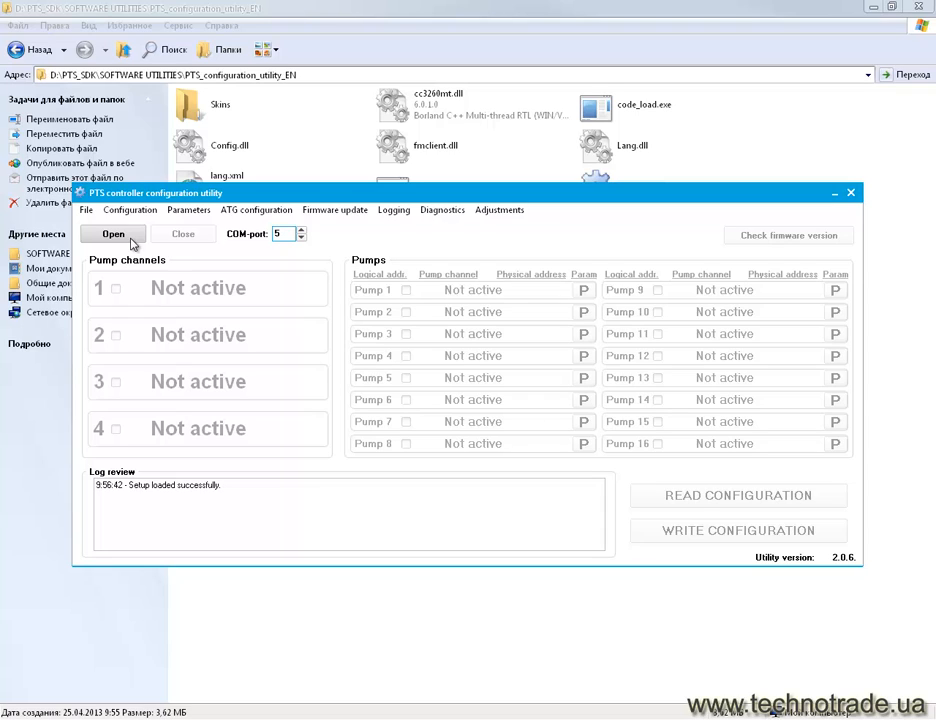
{"action": "left_click", "coordinate": [141, 242]}
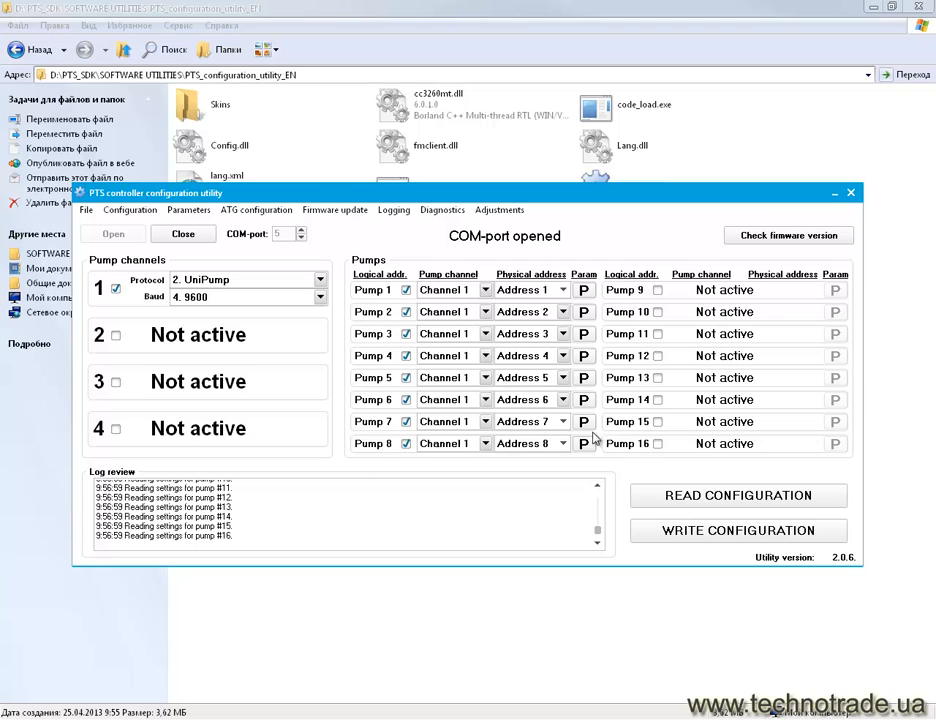
Check the channel choices for Pump 1 and the physical address choices for Pumps 1 and 8.
{"action": "left_click", "coordinate": [485, 292]}
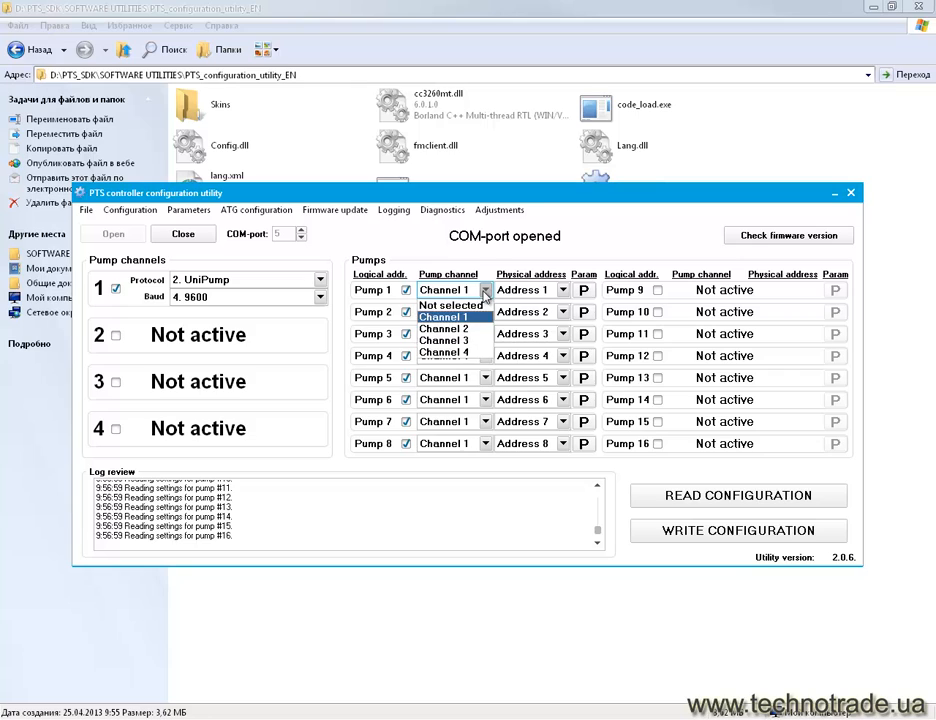
{"action": "left_click", "coordinate": [486, 293]}
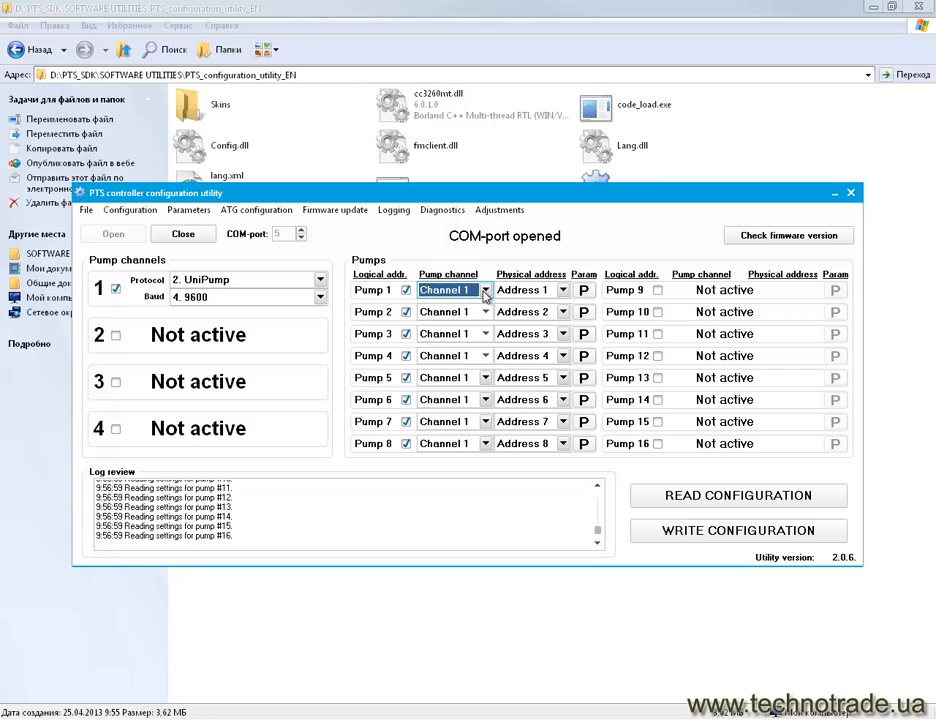
{"action": "left_click", "coordinate": [563, 291]}
{"action": "left_click", "coordinate": [563, 291]}
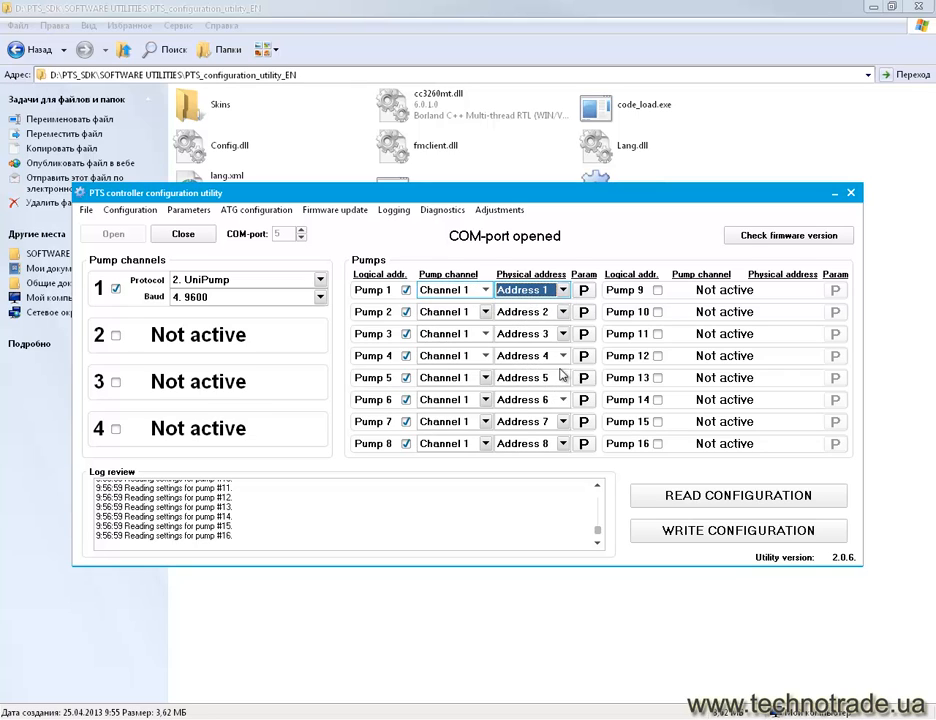
{"action": "left_click", "coordinate": [563, 443]}
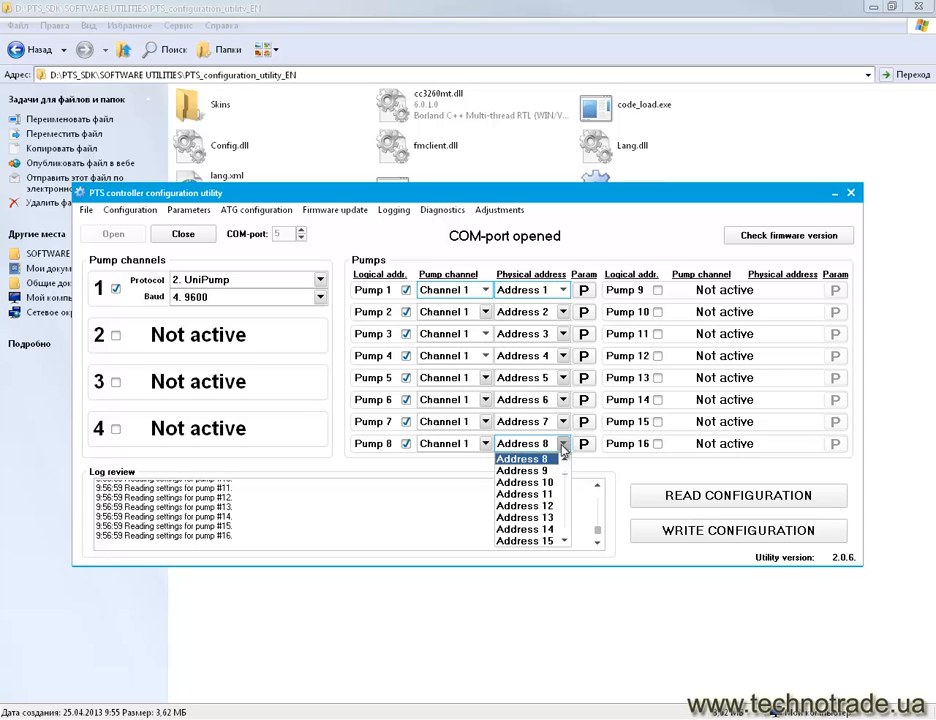
{"action": "left_click", "coordinate": [561, 442]}
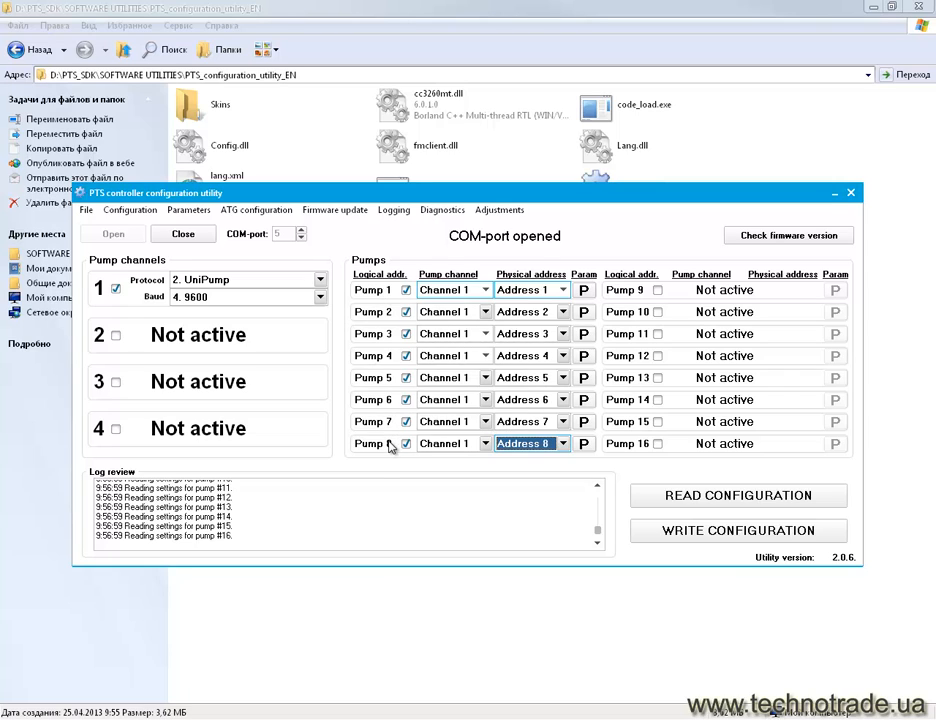
Write the pump configuration to the controller, then write the default UniPump parameters for Pump 1.
{"action": "left_click", "coordinate": [681, 531]}
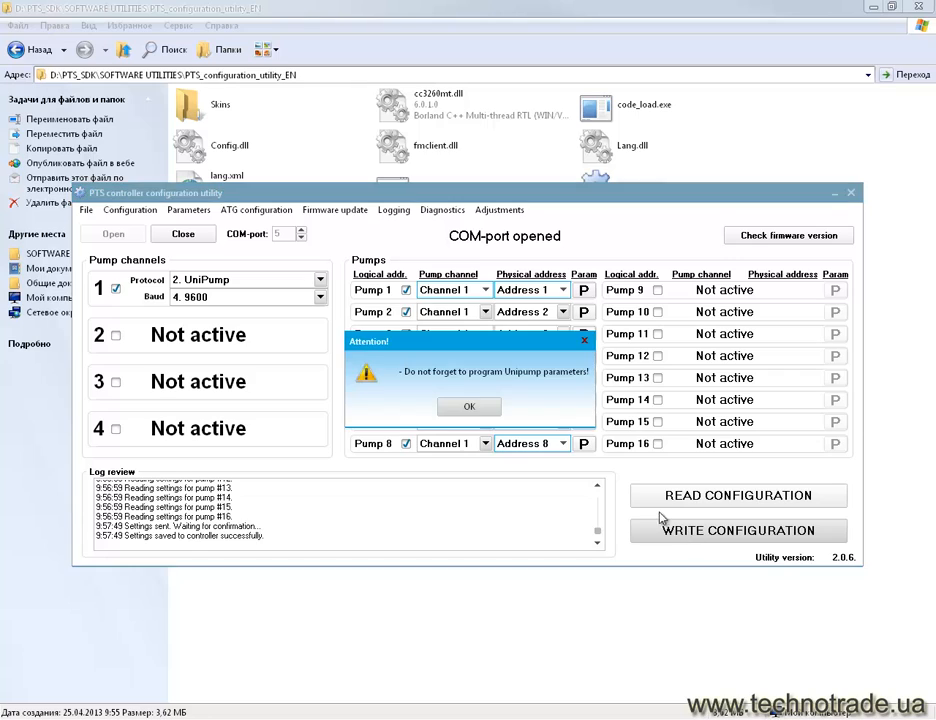
{"action": "left_click", "coordinate": [470, 406]}
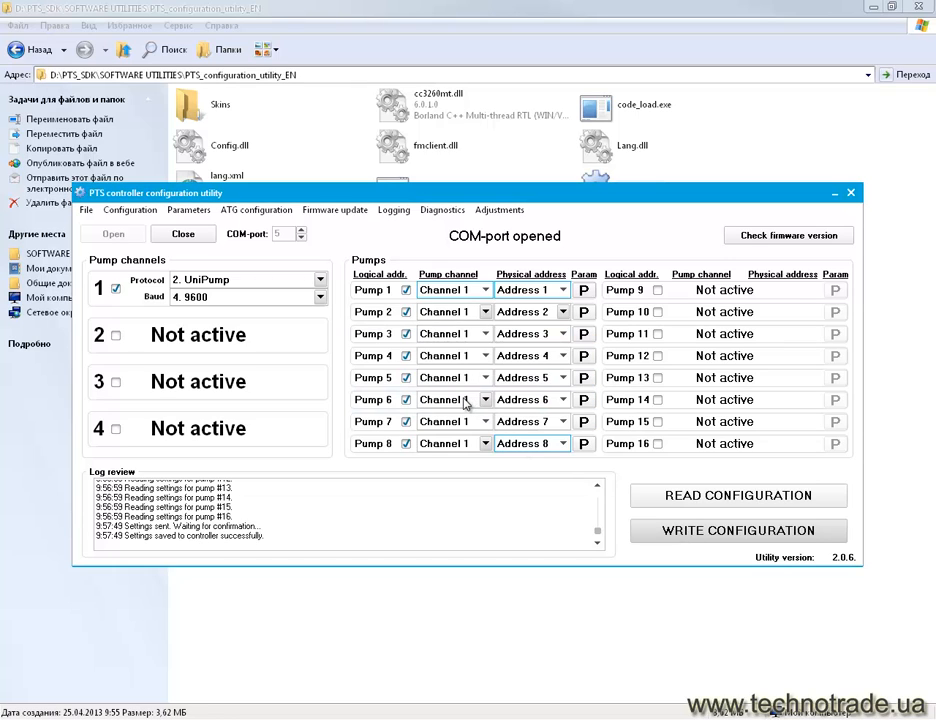
{"action": "left_click", "coordinate": [585, 291]}
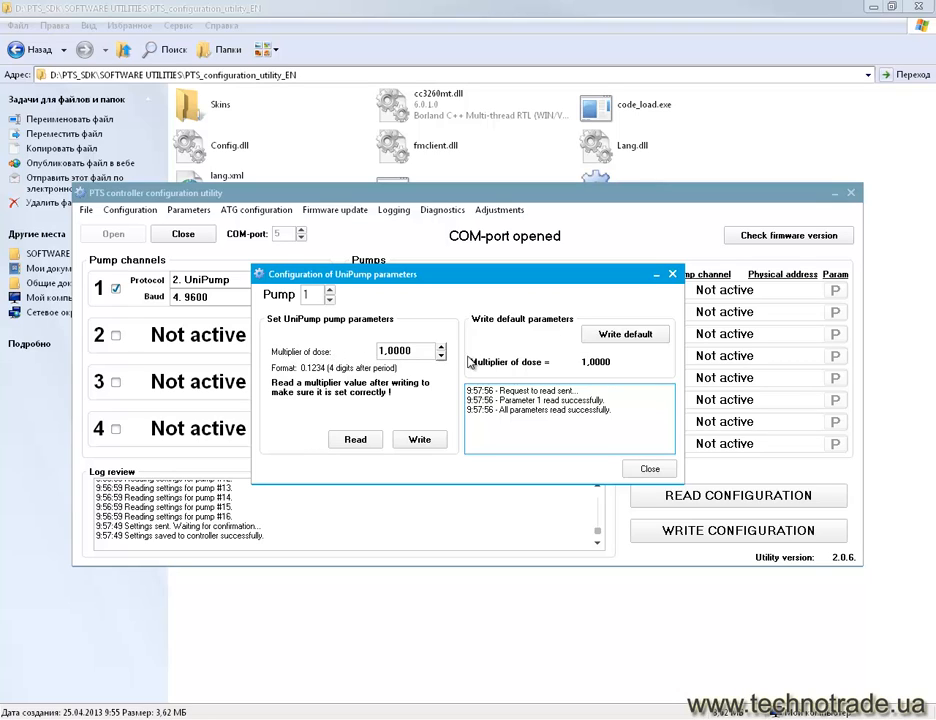
{"action": "left_click", "coordinate": [610, 338]}
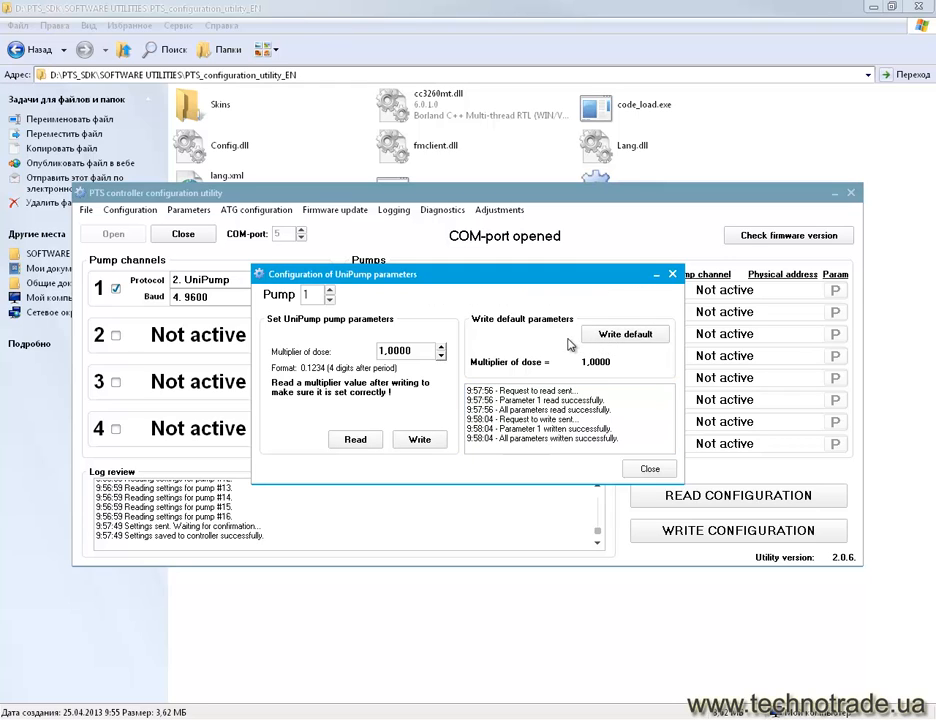
Step through the UniPump parameters of Pumps 2 to 8 to check each dose multiplier, then close the parameters window.
{"action": "left_click", "coordinate": [331, 290]}
{"action": "left_click", "coordinate": [331, 290]}
{"action": "left_click", "coordinate": [331, 290]}
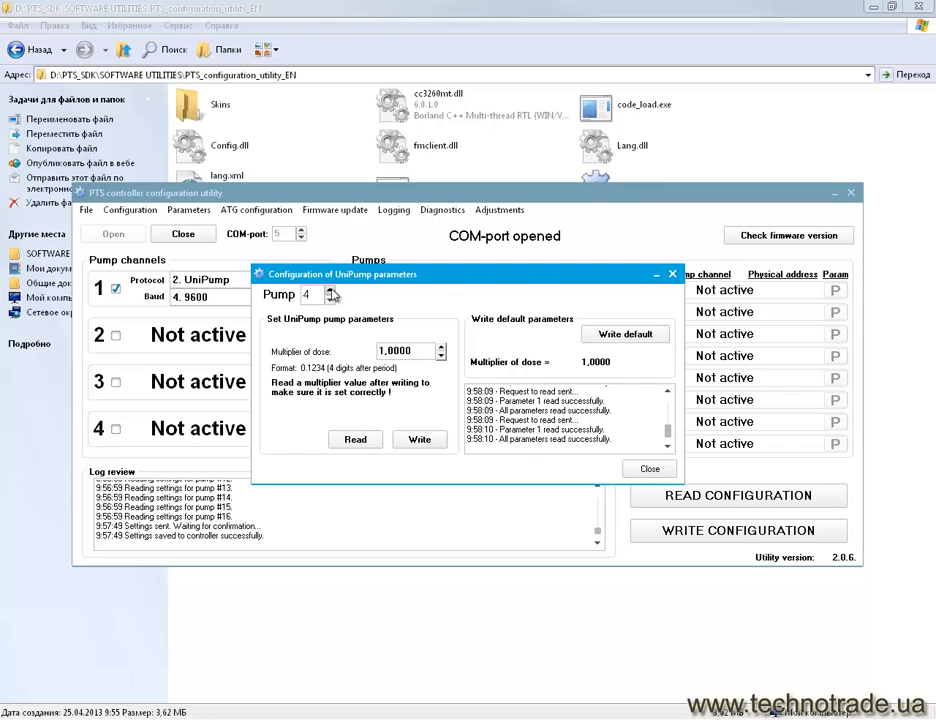
{"action": "left_click", "coordinate": [331, 290]}
{"action": "left_click", "coordinate": [331, 290]}
{"action": "left_click", "coordinate": [331, 290]}
{"action": "left_click", "coordinate": [331, 290]}
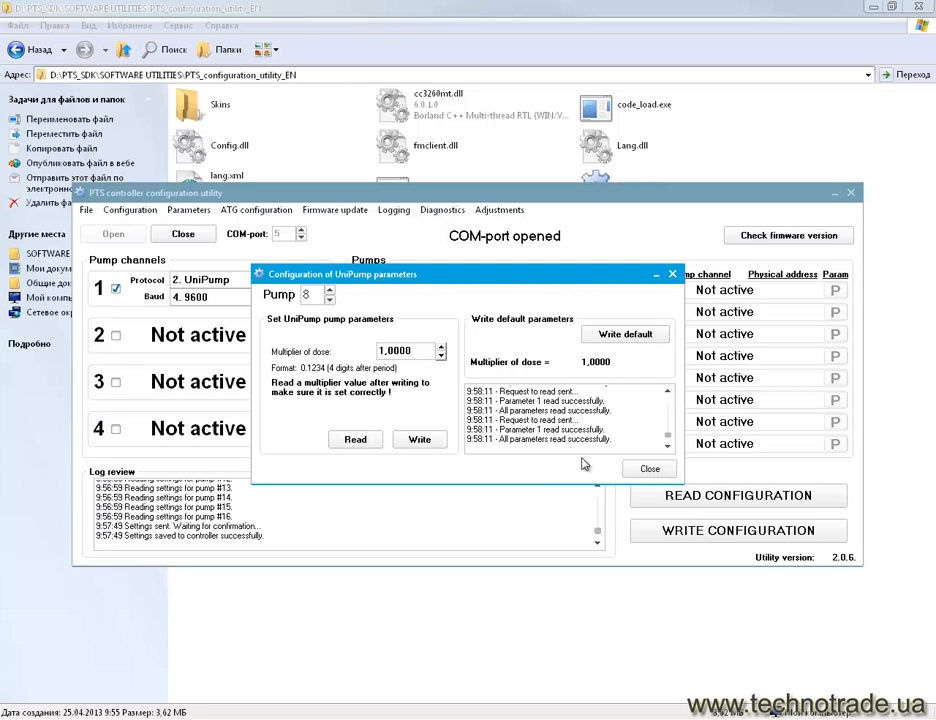
{"action": "left_click", "coordinate": [648, 468]}
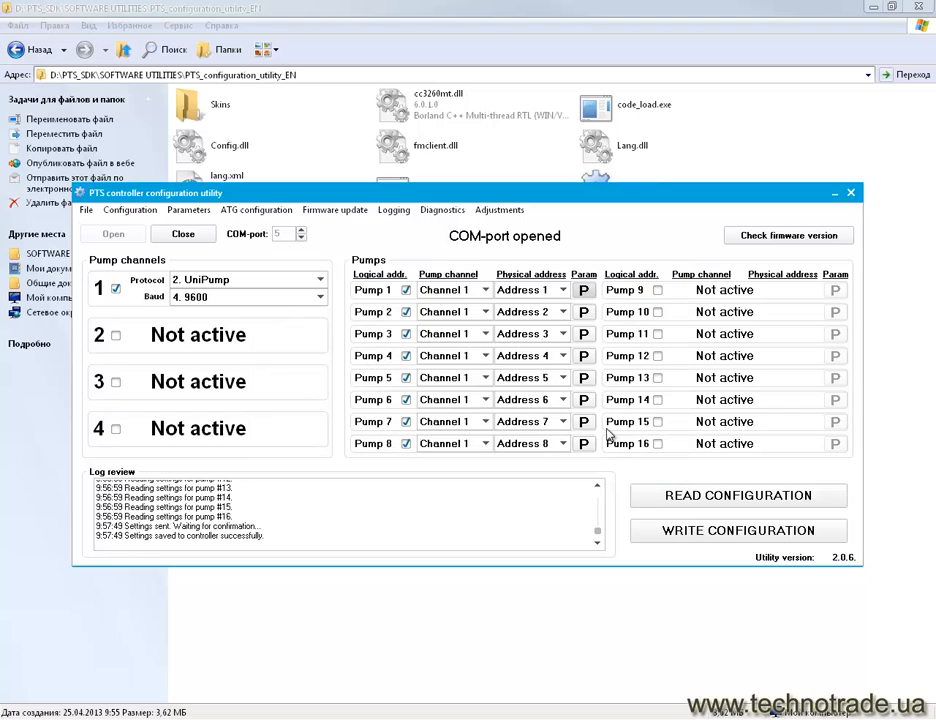
Open the ATG channel configuration and review the USER channel's protocol and baud options and ATG 1's physical address.
{"action": "left_click", "coordinate": [258, 210]}
{"action": "left_click", "coordinate": [267, 230]}
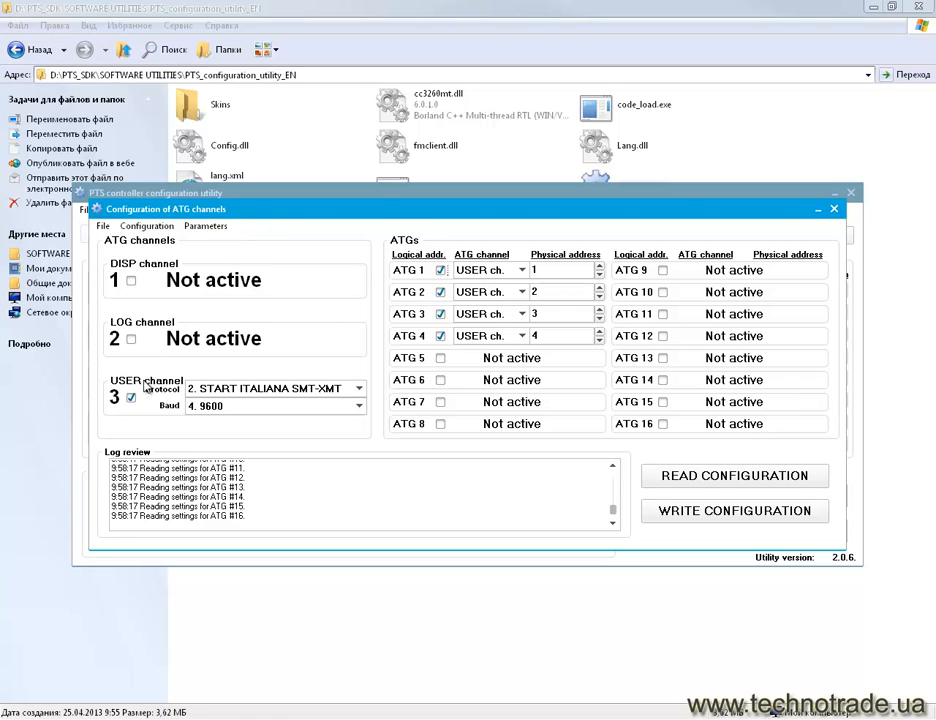
{"action": "left_click", "coordinate": [264, 392]}
{"action": "left_click", "coordinate": [264, 392]}
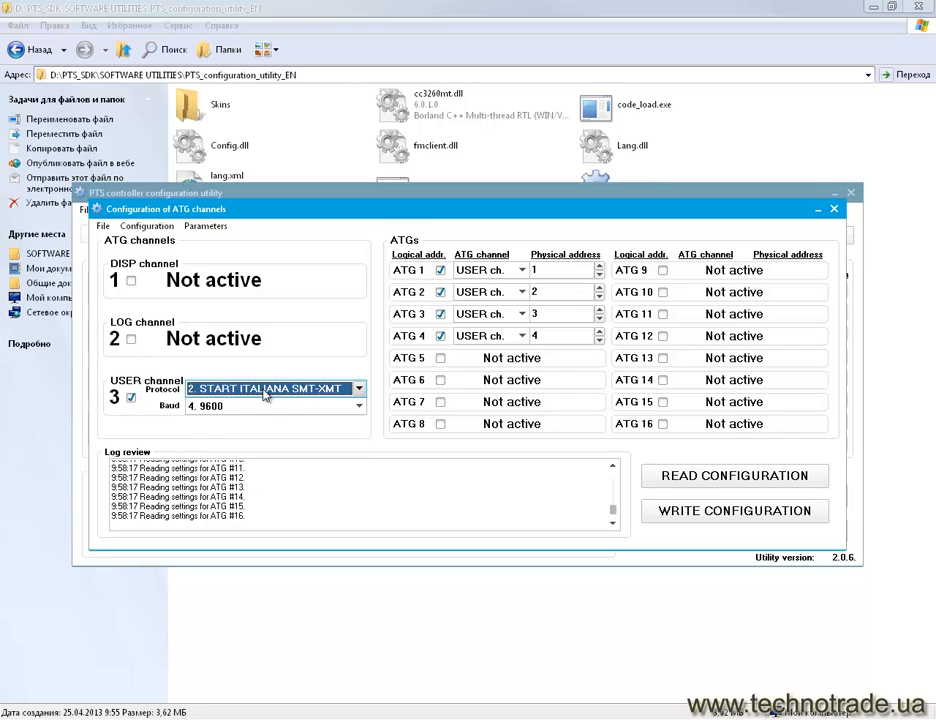
{"action": "left_click", "coordinate": [259, 406]}
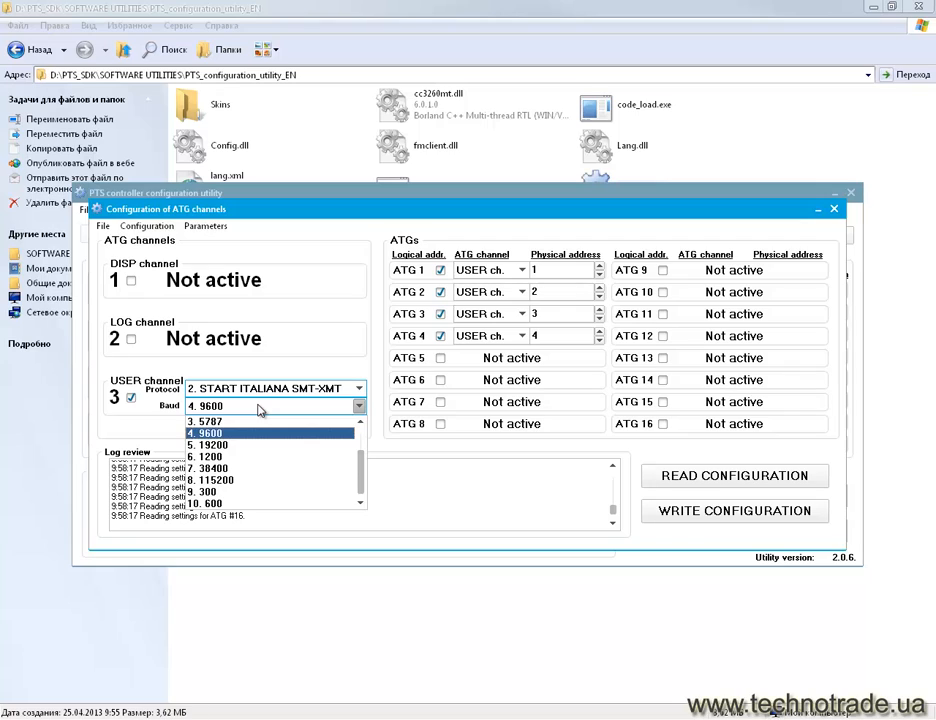
{"action": "left_click", "coordinate": [259, 407]}
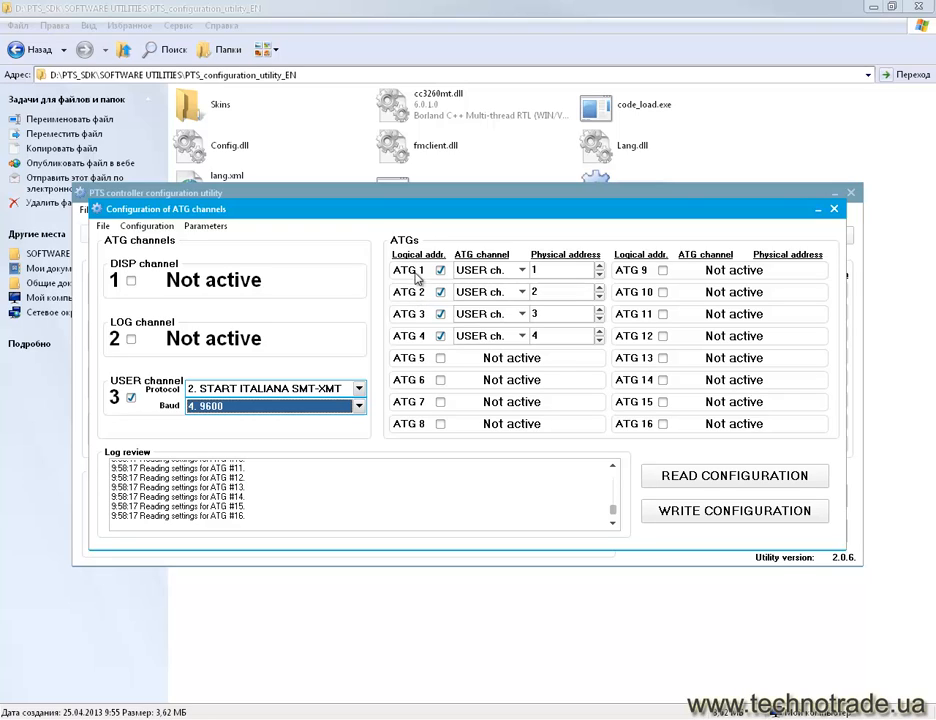
{"action": "left_click", "coordinate": [598, 266]}
{"action": "left_click", "coordinate": [598, 275]}
Open the ATG parameters and write their default values to the controller.
{"action": "left_click", "coordinate": [206, 227]}
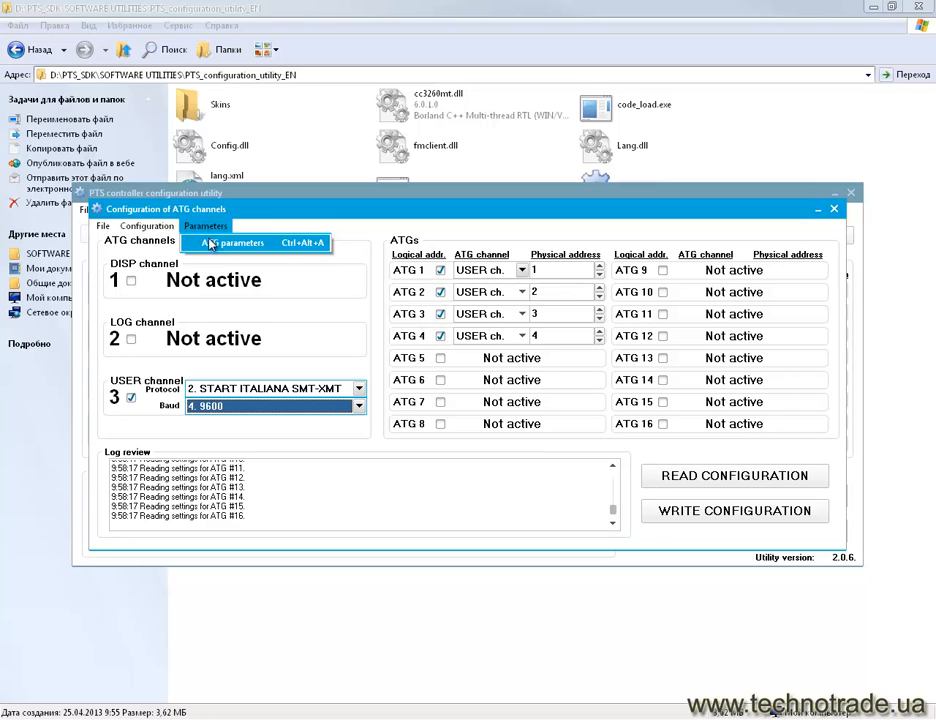
{"action": "left_click", "coordinate": [214, 244]}
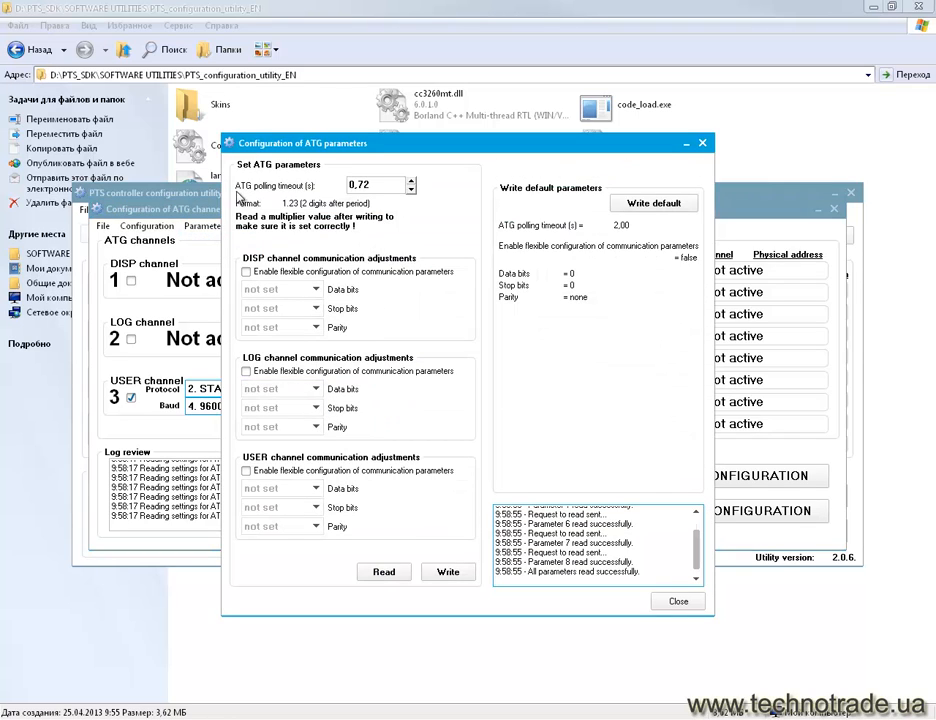
{"action": "left_click", "coordinate": [363, 185]}
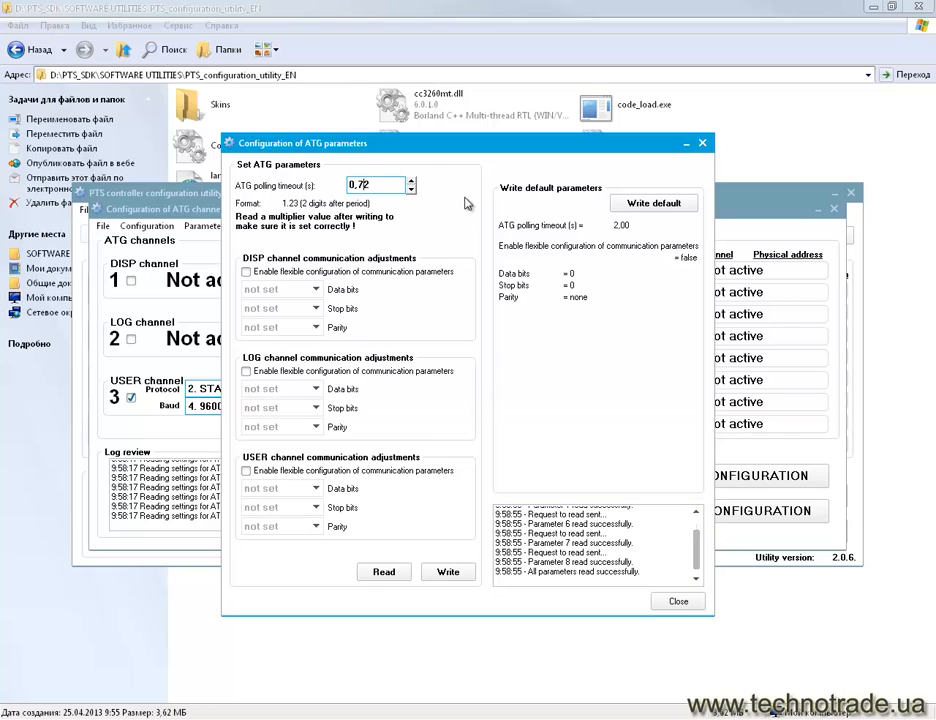
{"action": "left_click", "coordinate": [627, 203]}
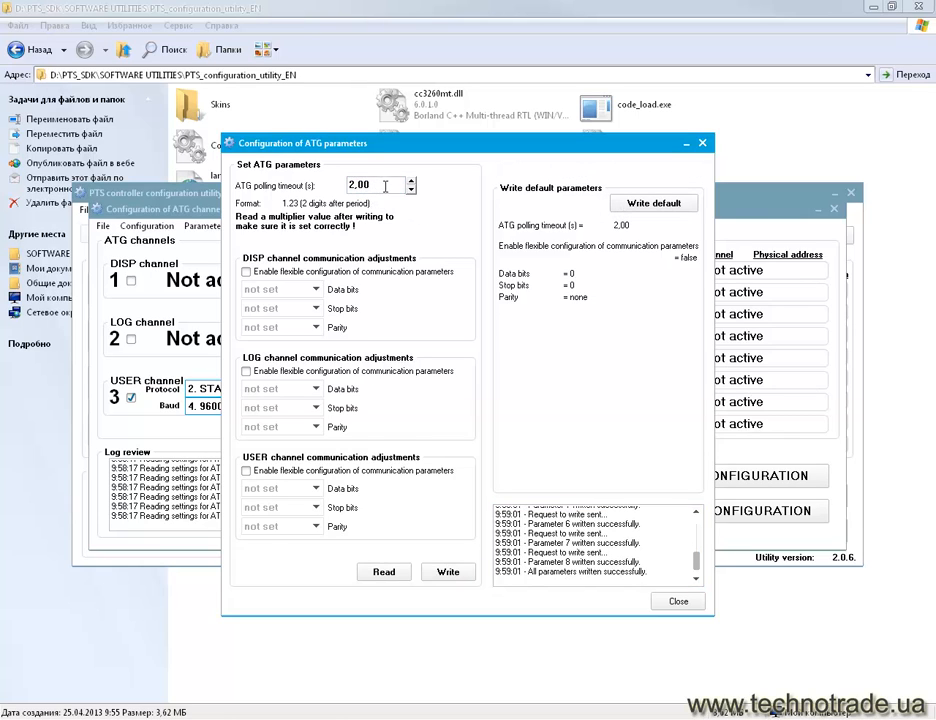
Set the ATG polling timeout to 0,72 s and write the ATG parameters.
{"action": "left_click", "coordinate": [411, 189]}
{"action": "left_click", "coordinate": [411, 189]}
{"action": "left_click", "coordinate": [411, 189]}
{"action": "left_click", "coordinate": [411, 189]}
{"action": "type", "text": "0,"}
{"action": "left_click", "coordinate": [447, 571]}
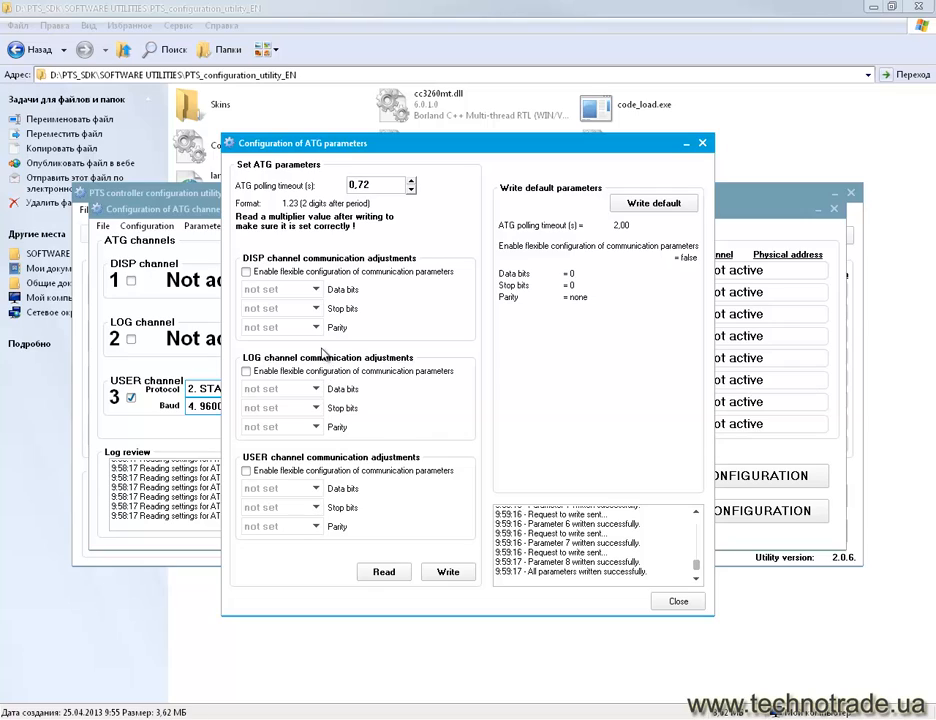
Switch the USER channel's flexible communication configuration on and back off, and write the ATG parameters again.
{"action": "left_click", "coordinate": [247, 471]}
{"action": "left_click", "coordinate": [250, 471]}
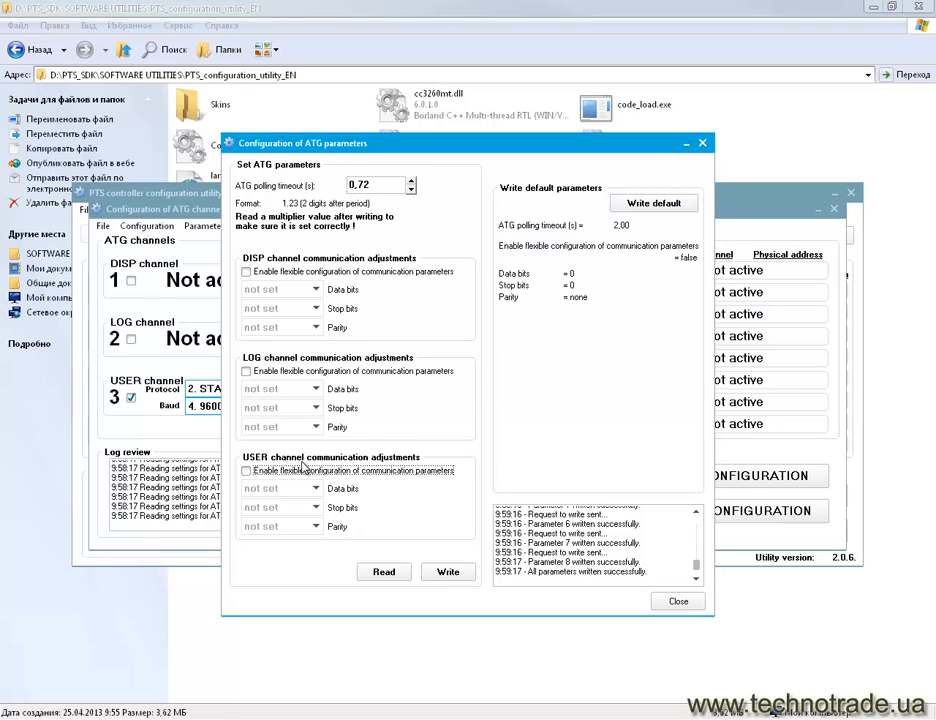
{"action": "left_click", "coordinate": [450, 573]}
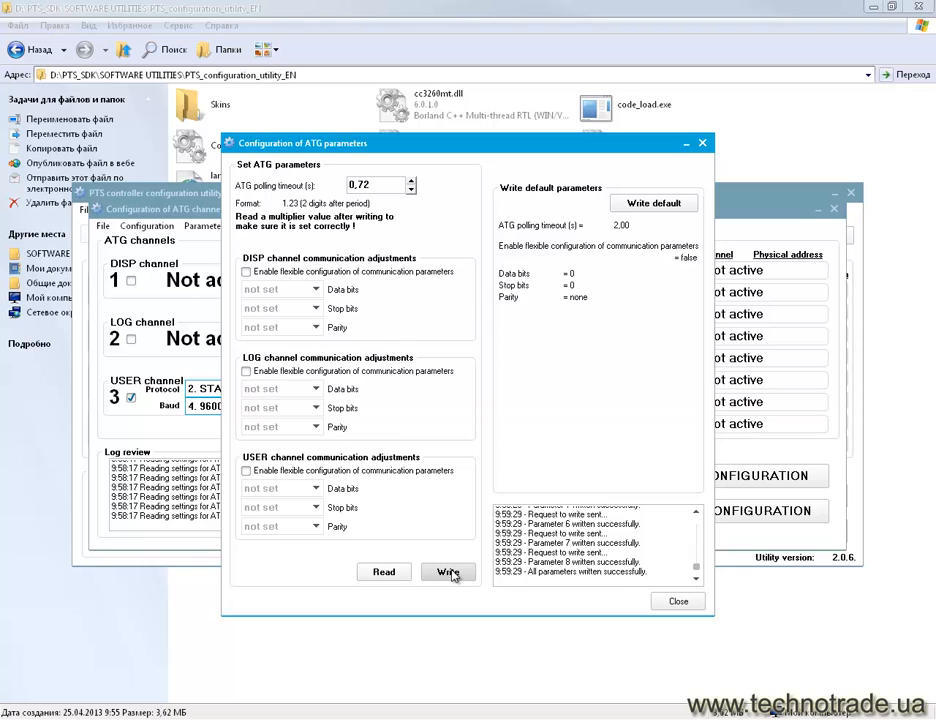
Close both ATG configuration windows and close the controller's COM-port connection.
{"action": "left_click", "coordinate": [688, 603]}
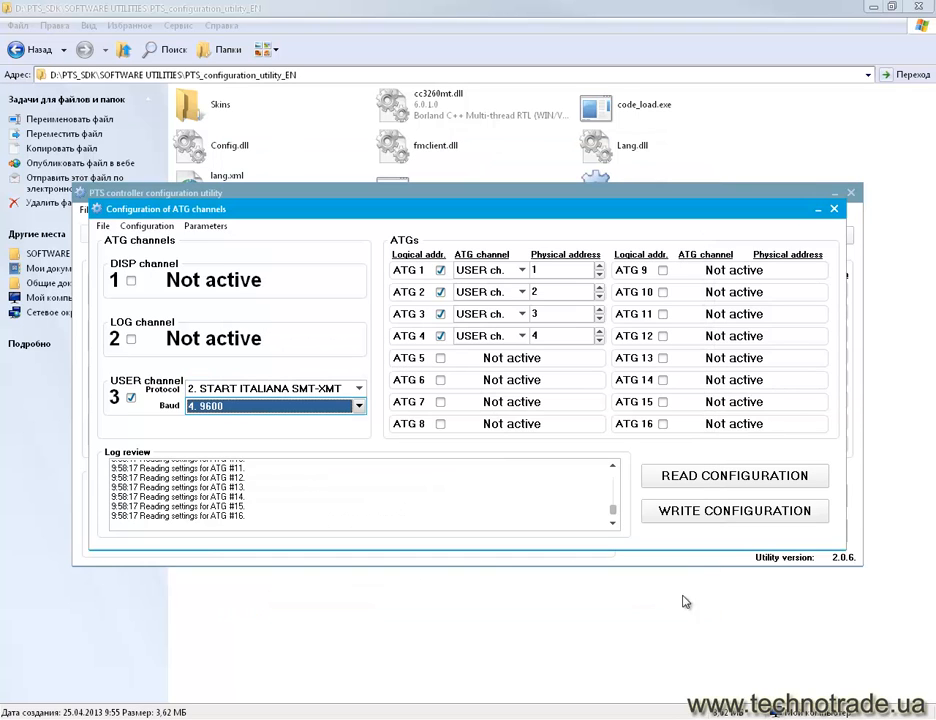
{"action": "left_click", "coordinate": [834, 209]}
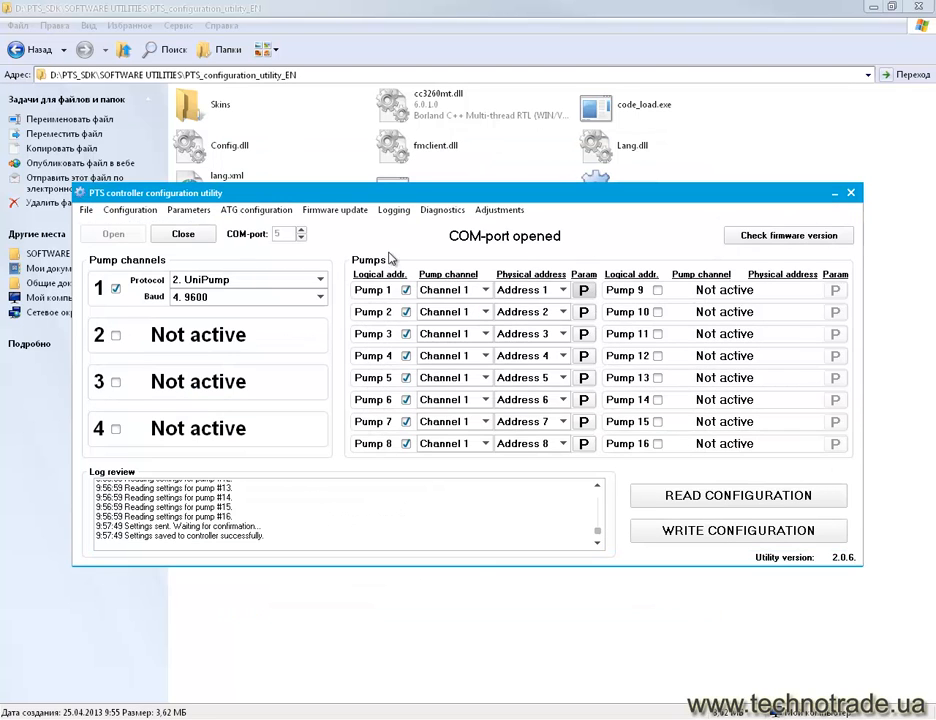
{"action": "left_click", "coordinate": [185, 236]}
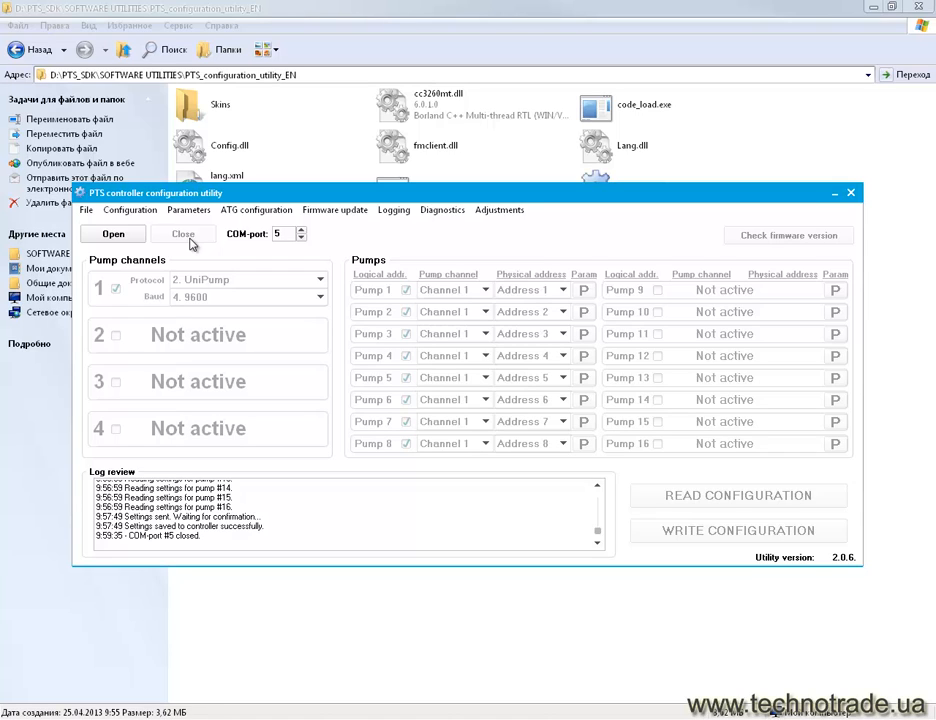
Switch to the D:\NaftaPOS folder, launch POSSet.exe and log in as the Service user.
{"action": "key", "text": "alt+Tab"}
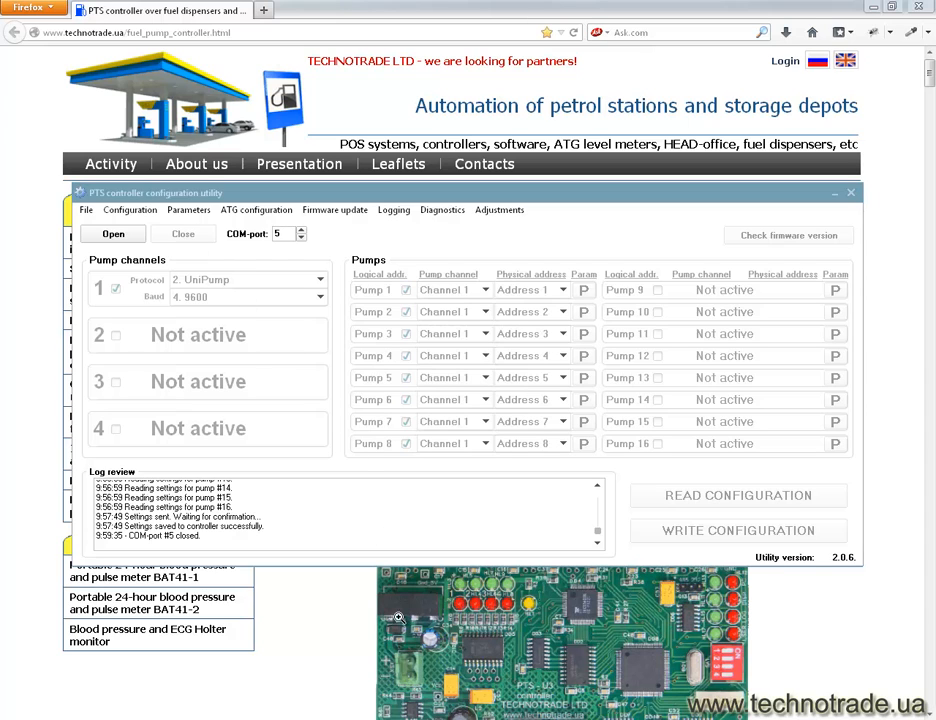
{"action": "left_click", "coordinate": [420, 714]}
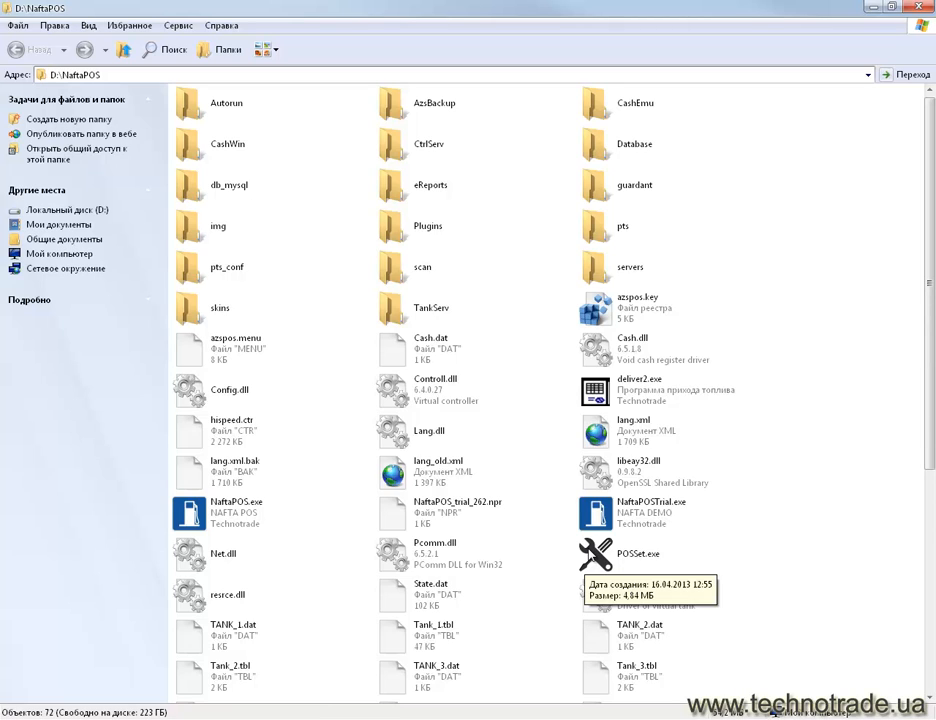
{"action": "left_click", "coordinate": [596, 558]}
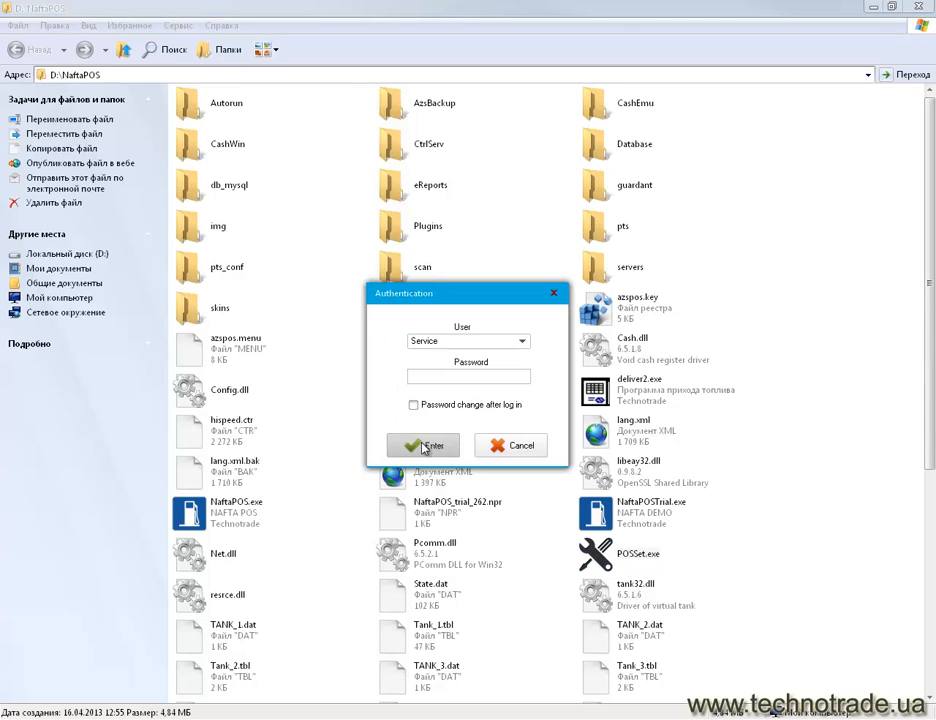
{"action": "left_click", "coordinate": [424, 446]}
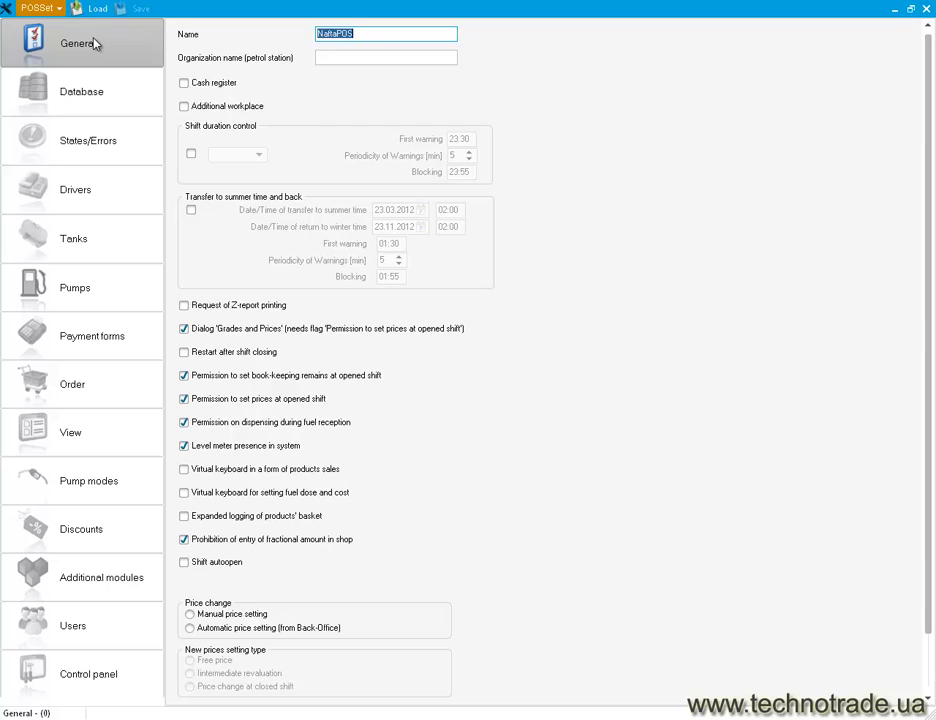
Open the tanks configuration and examine the codes and names of the Normal, Premium, Diesel and Unleaded fuel products.
{"action": "left_click", "coordinate": [96, 247]}
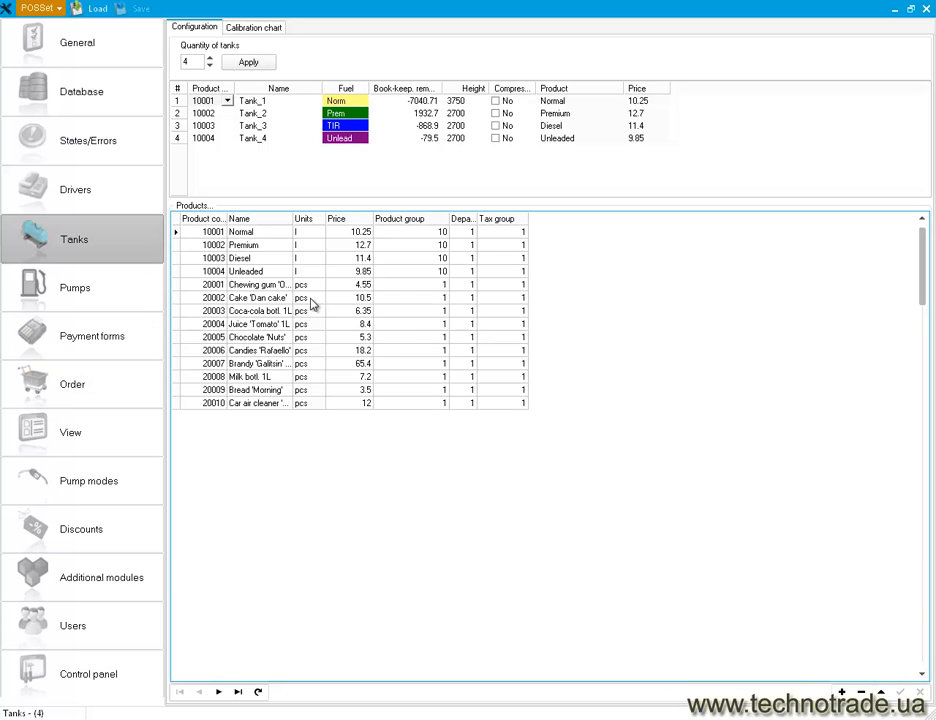
{"action": "left_click", "coordinate": [224, 247]}
{"action": "left_click", "coordinate": [221, 257]}
{"action": "left_click", "coordinate": [214, 269]}
{"action": "left_click", "coordinate": [214, 259]}
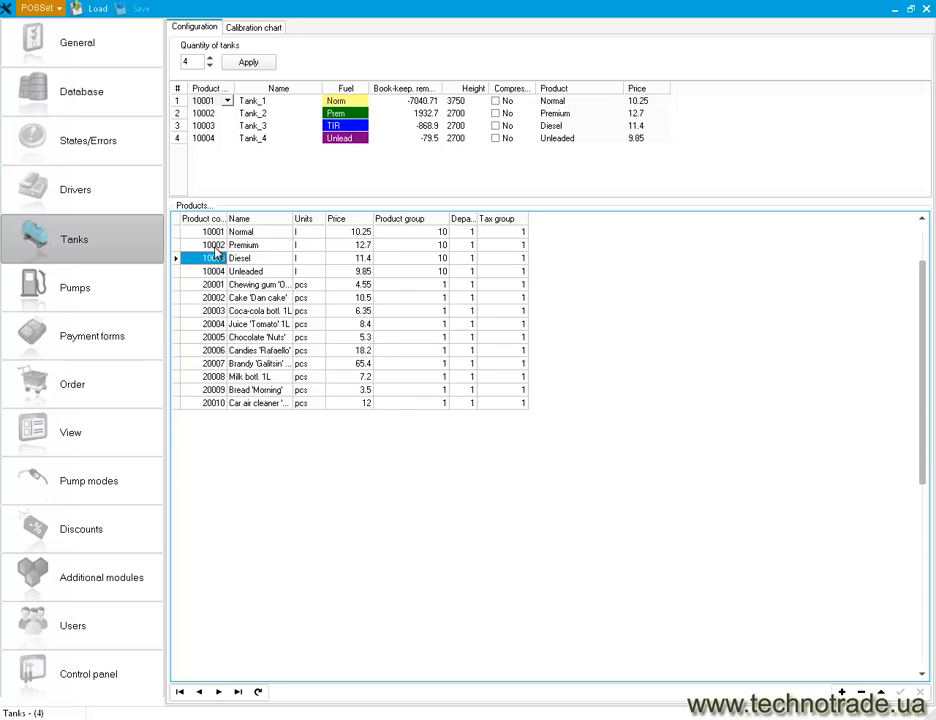
{"action": "left_click", "coordinate": [214, 246]}
{"action": "left_click", "coordinate": [214, 234]}
{"action": "left_click", "coordinate": [210, 258]}
{"action": "left_click", "coordinate": [211, 270]}
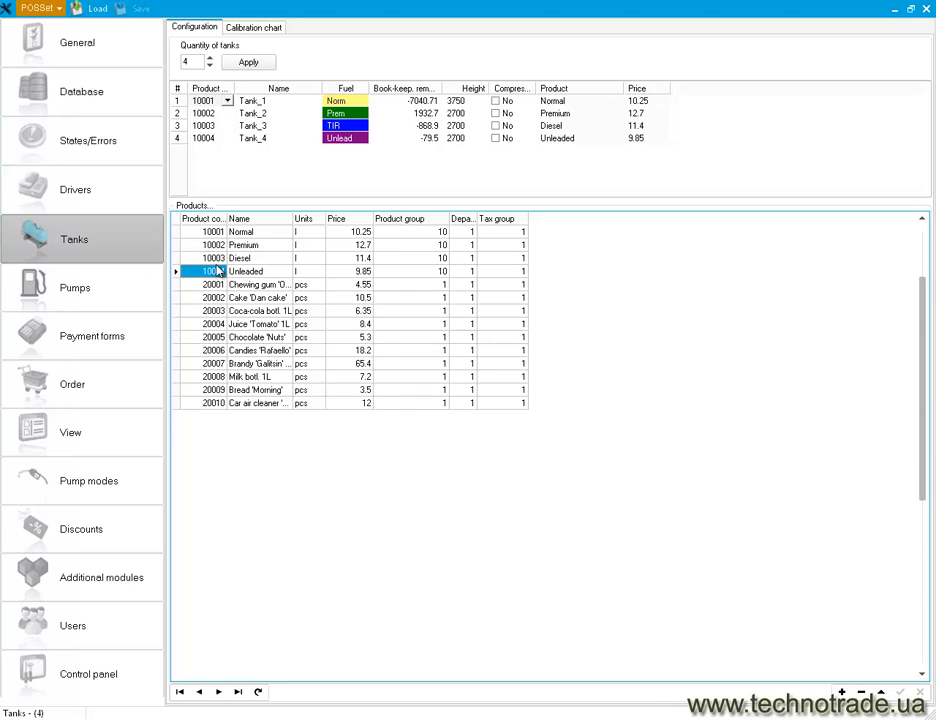
{"action": "left_click", "coordinate": [247, 233]}
{"action": "left_click", "coordinate": [252, 246]}
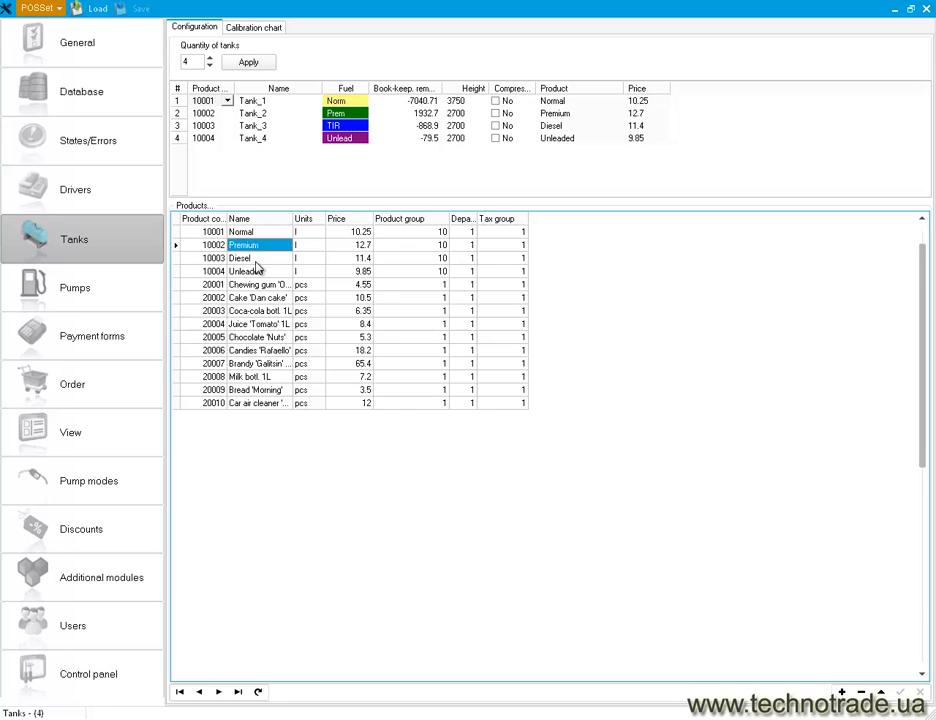
{"action": "left_click", "coordinate": [255, 259]}
{"action": "left_click", "coordinate": [259, 272]}
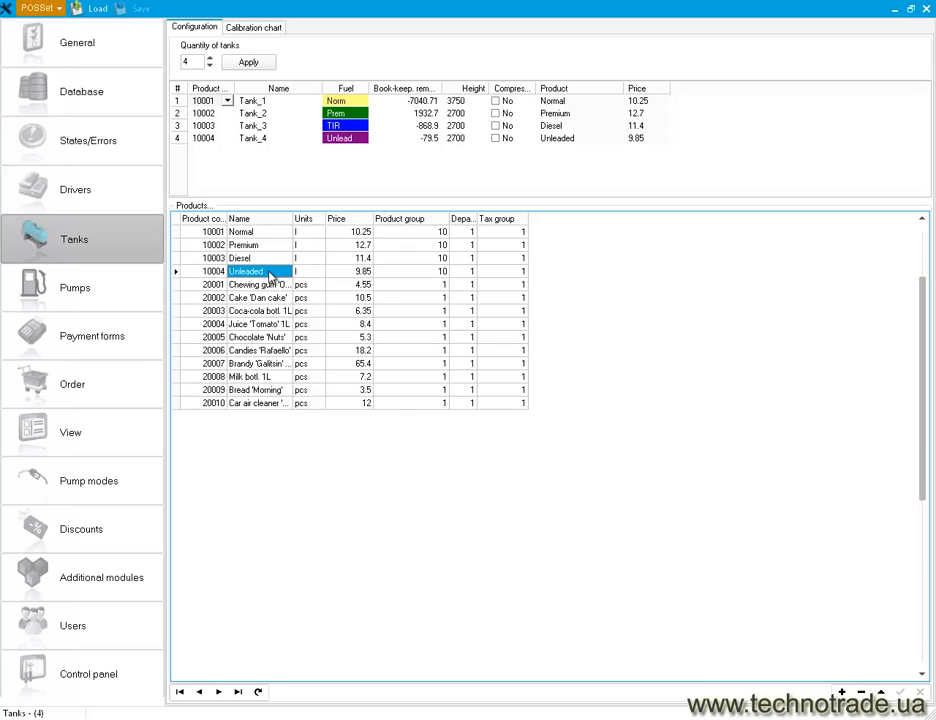
Insert a new fuel record in the product list and delete it again.
{"action": "left_click", "coordinate": [841, 692]}
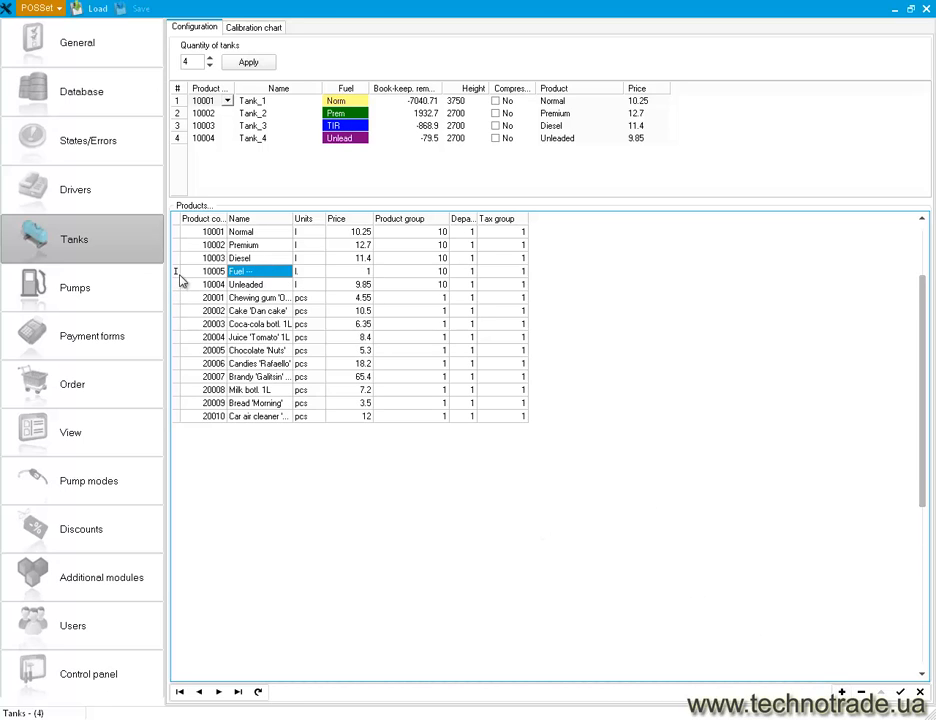
{"action": "left_click", "coordinate": [861, 692]}
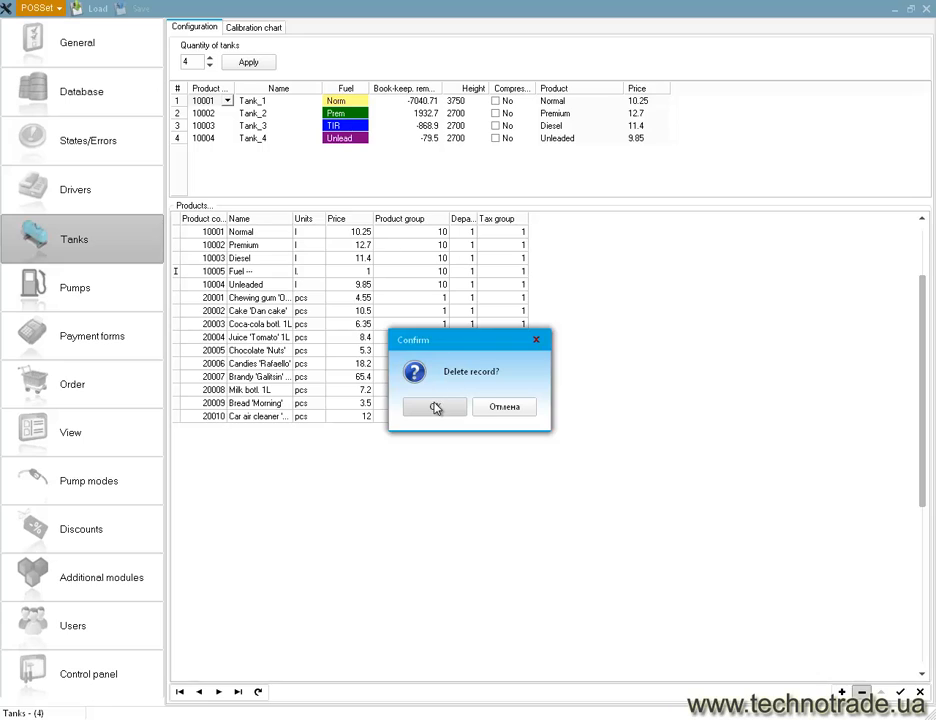
{"action": "left_click", "coordinate": [437, 463]}
{"action": "left_click", "coordinate": [244, 245]}
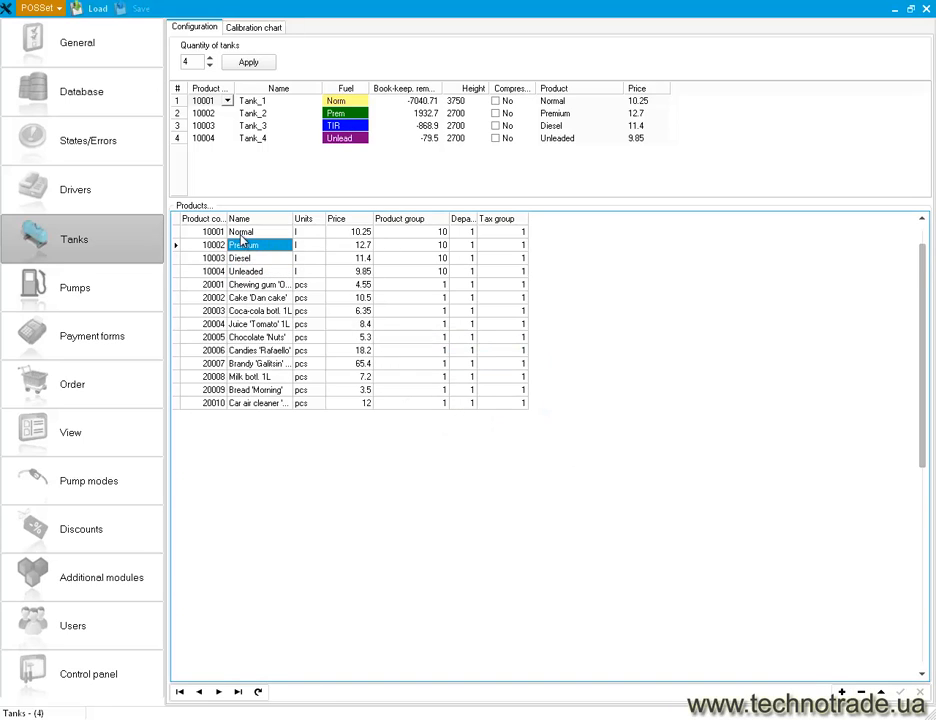
{"action": "left_click", "coordinate": [241, 232]}
Step the quantity of tanks up and back to 4 without applying it, and check the Tank_1 and Tank_2 entries.
{"action": "left_click", "coordinate": [255, 101]}
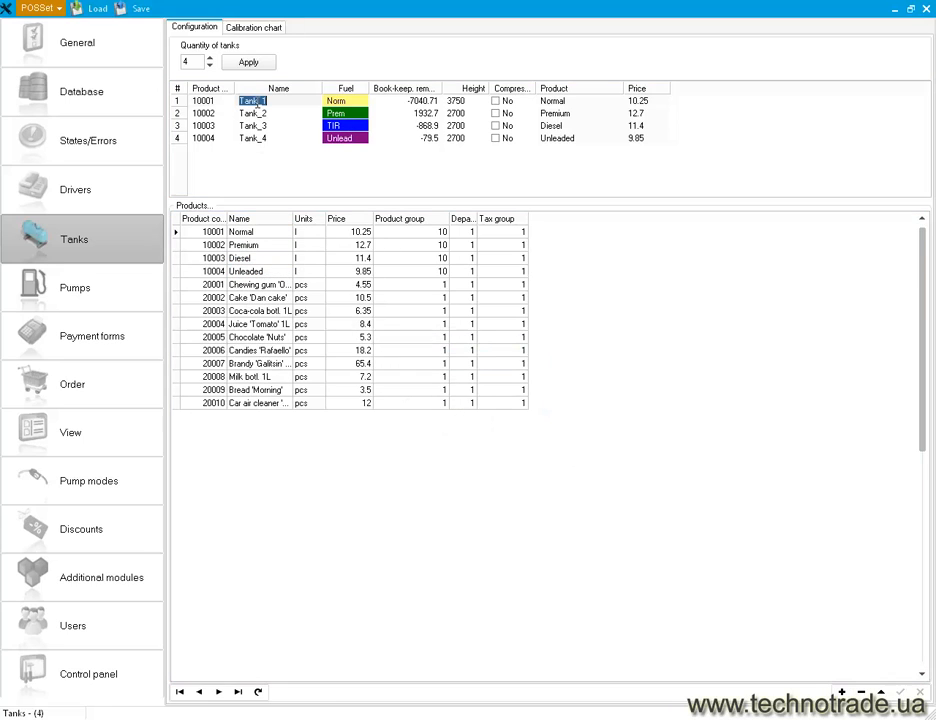
{"action": "left_click", "coordinate": [208, 59]}
{"action": "left_click", "coordinate": [209, 66]}
{"action": "left_click", "coordinate": [236, 112]}
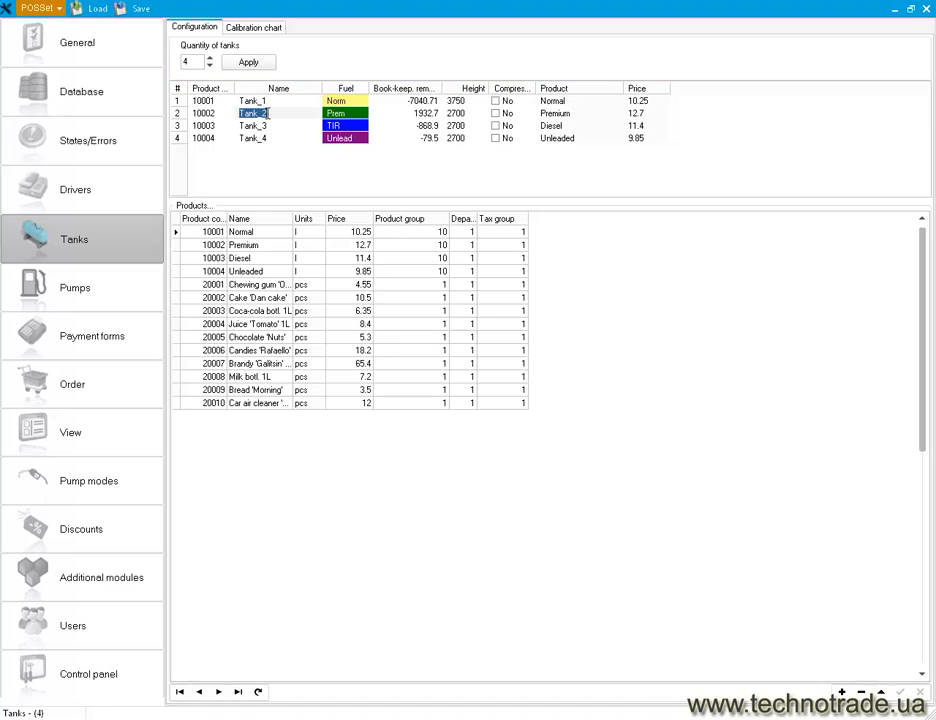
{"action": "left_click", "coordinate": [239, 101]}
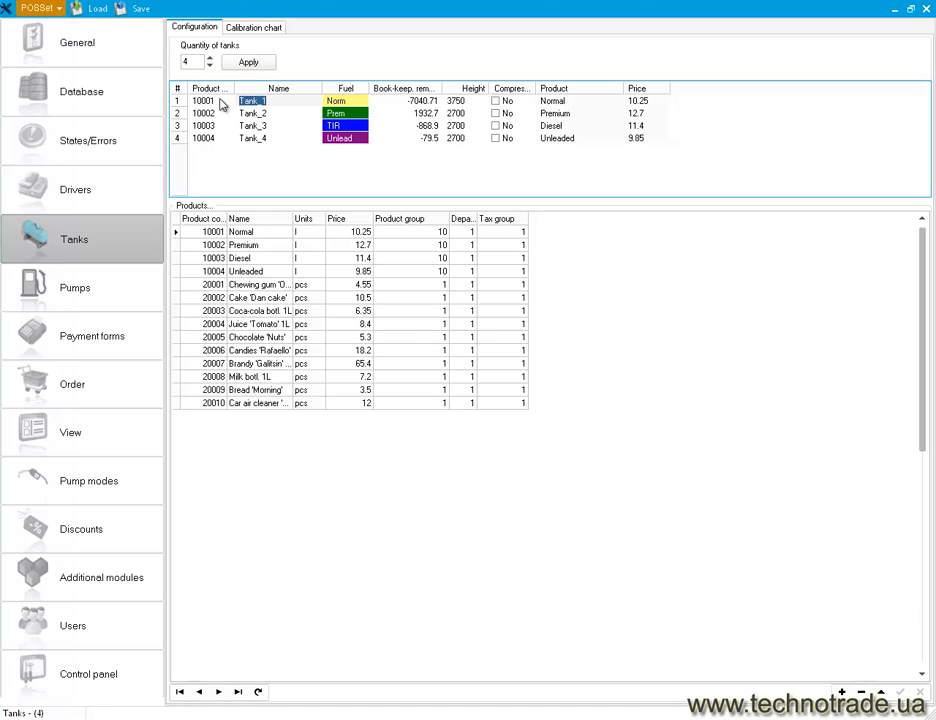
{"action": "left_click", "coordinate": [222, 97]}
Widen the product code columns in the tanks and products tables to fit their headings, and check Tank_1's product code and name.
{"action": "double_click", "coordinate": [230, 88]}
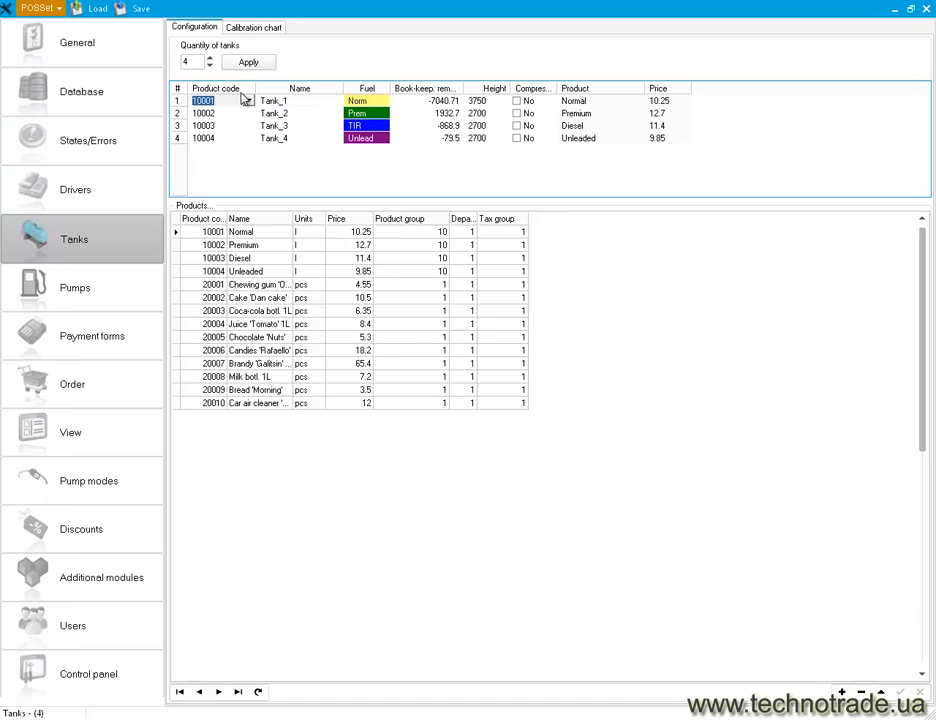
{"action": "double_click", "coordinate": [227, 219]}
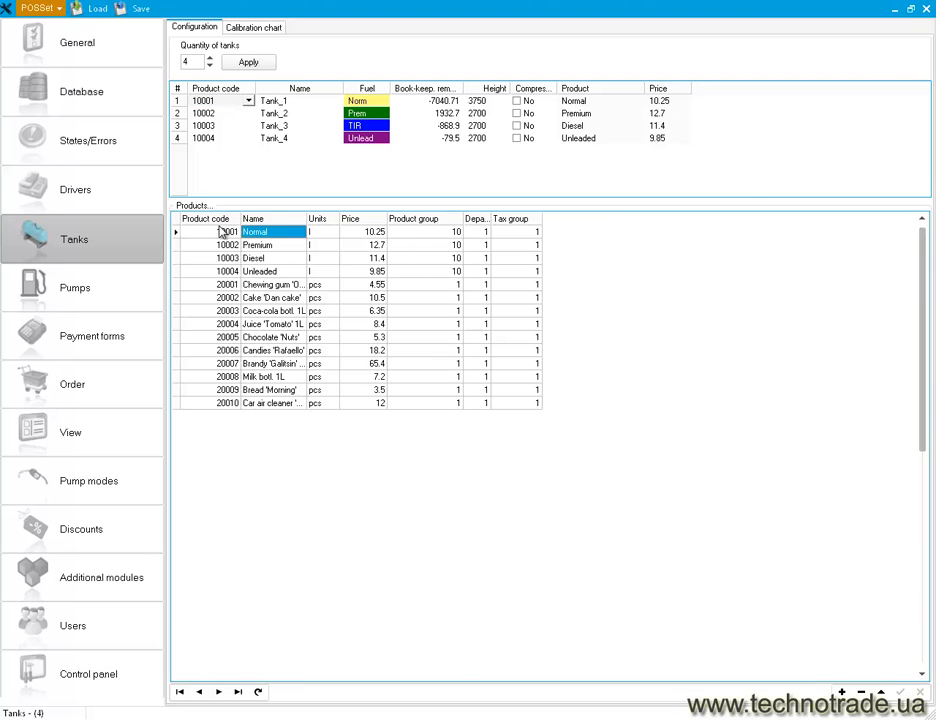
{"action": "left_click", "coordinate": [217, 233]}
{"action": "left_click", "coordinate": [204, 99]}
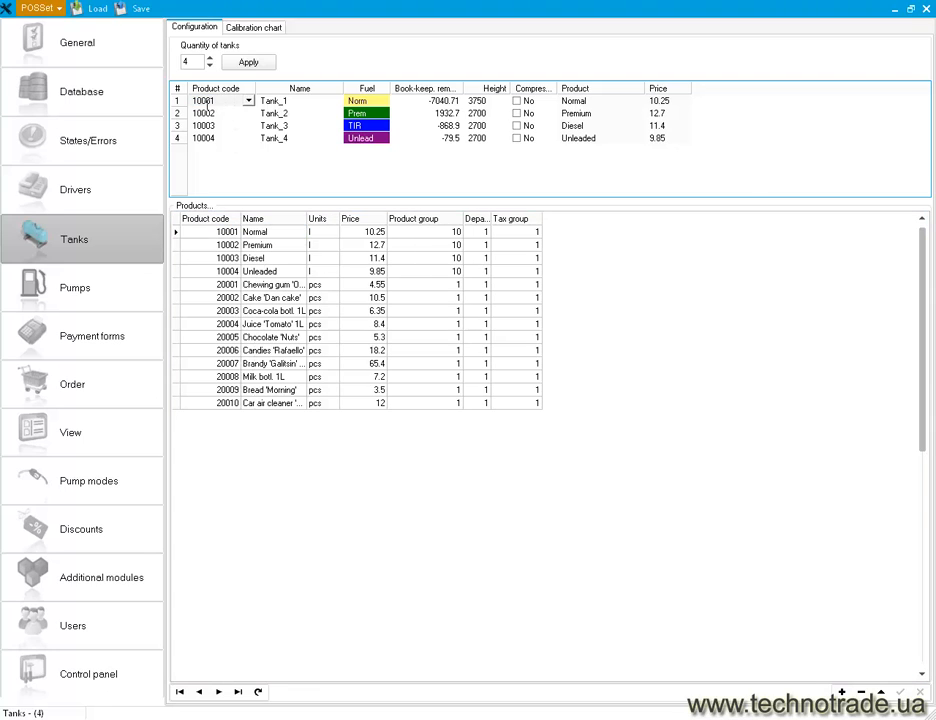
{"action": "double_click", "coordinate": [207, 101]}
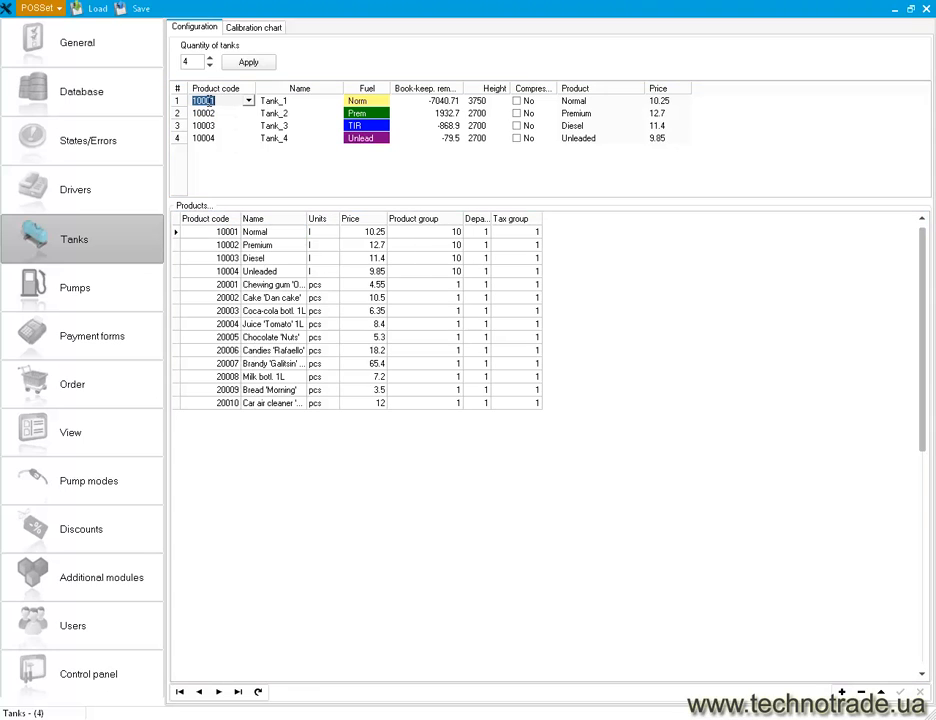
{"action": "left_click", "coordinate": [302, 100]}
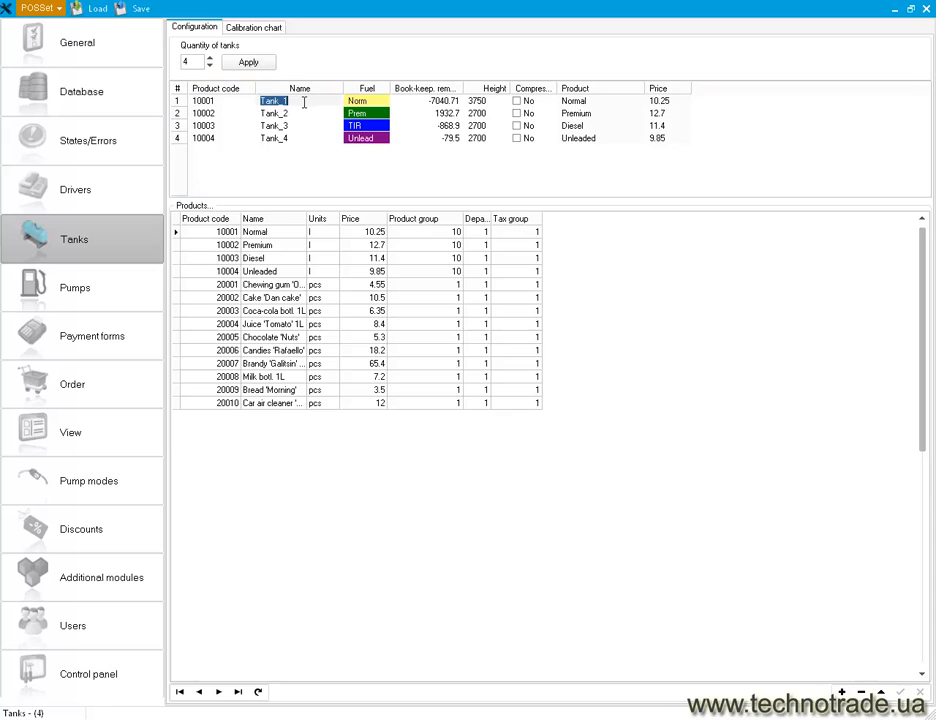
Try adding "al" to Tank_1's fuel label "Norm" and remove the added letters.
{"action": "left_click", "coordinate": [368, 100]}
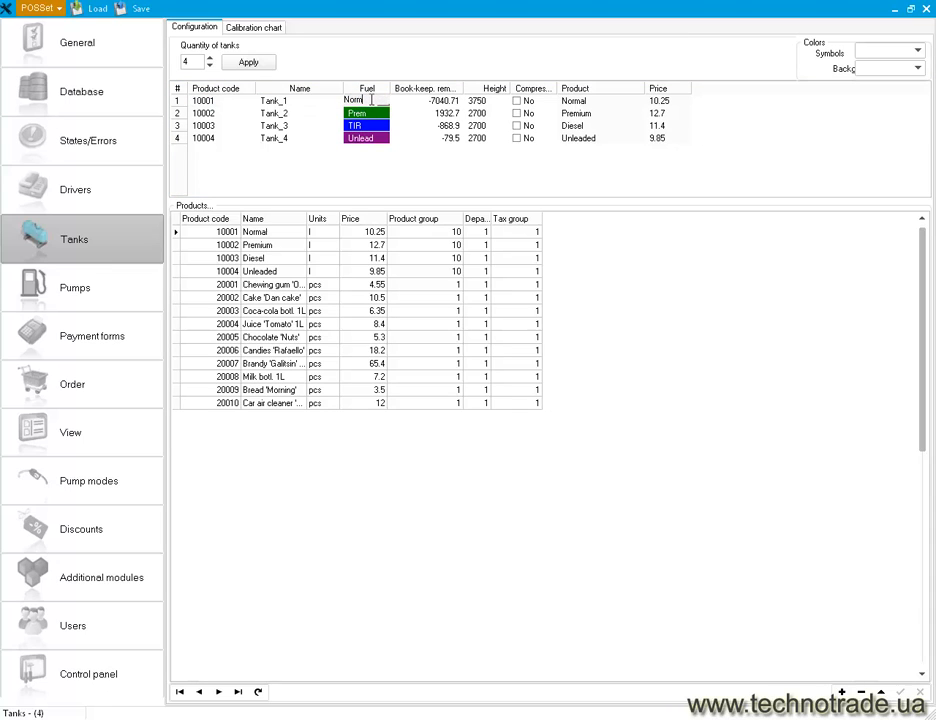
{"action": "type", "text": "al"}
{"action": "key", "text": "BackSpace"}
{"action": "key", "text": "BackSpace"}
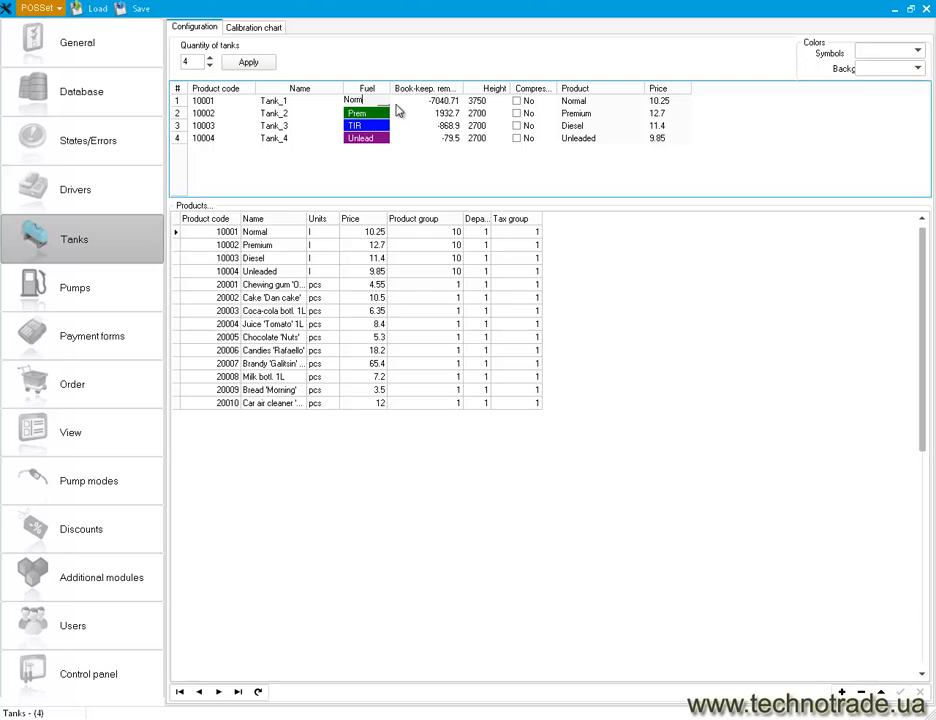
Check the fuel labels of the four tanks together with their symbol and background colours.
{"action": "left_click", "coordinate": [374, 112]}
{"action": "left_click", "coordinate": [367, 125]}
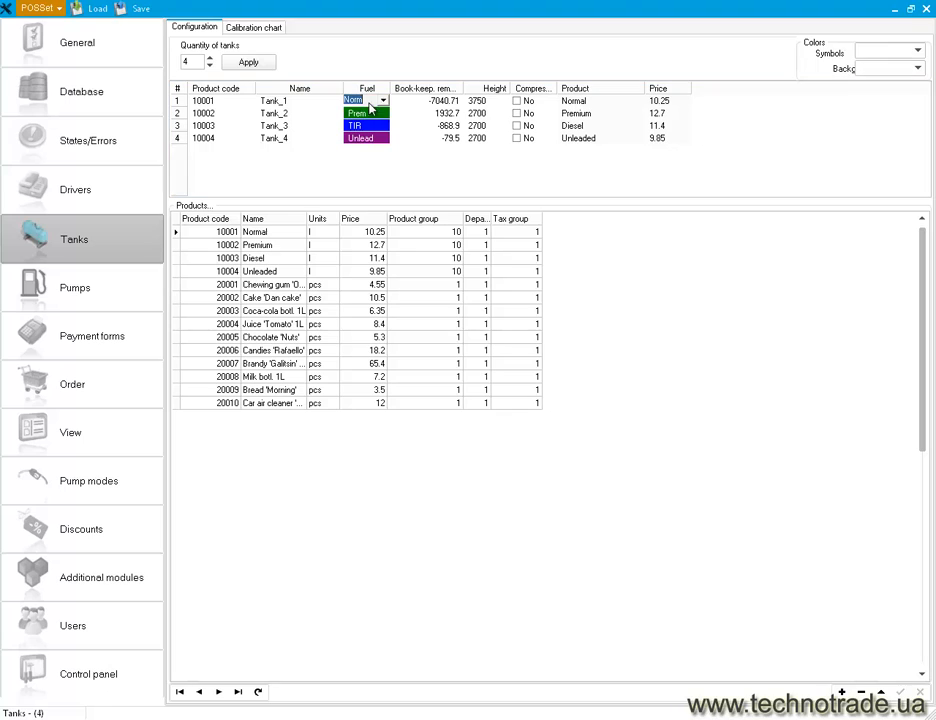
{"action": "left_click", "coordinate": [365, 139]}
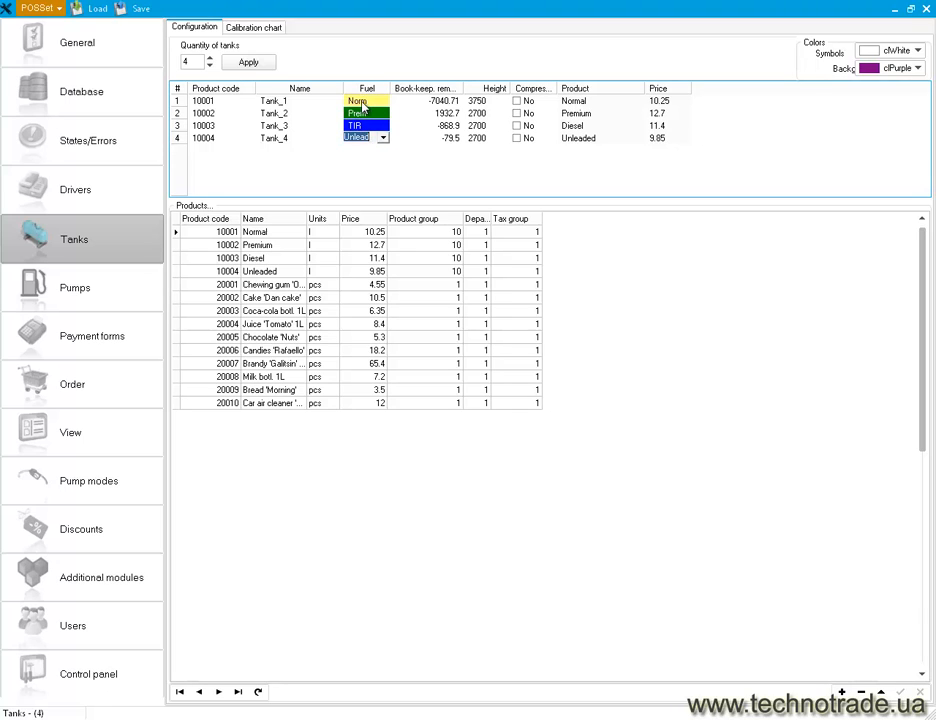
{"action": "left_click", "coordinate": [372, 100]}
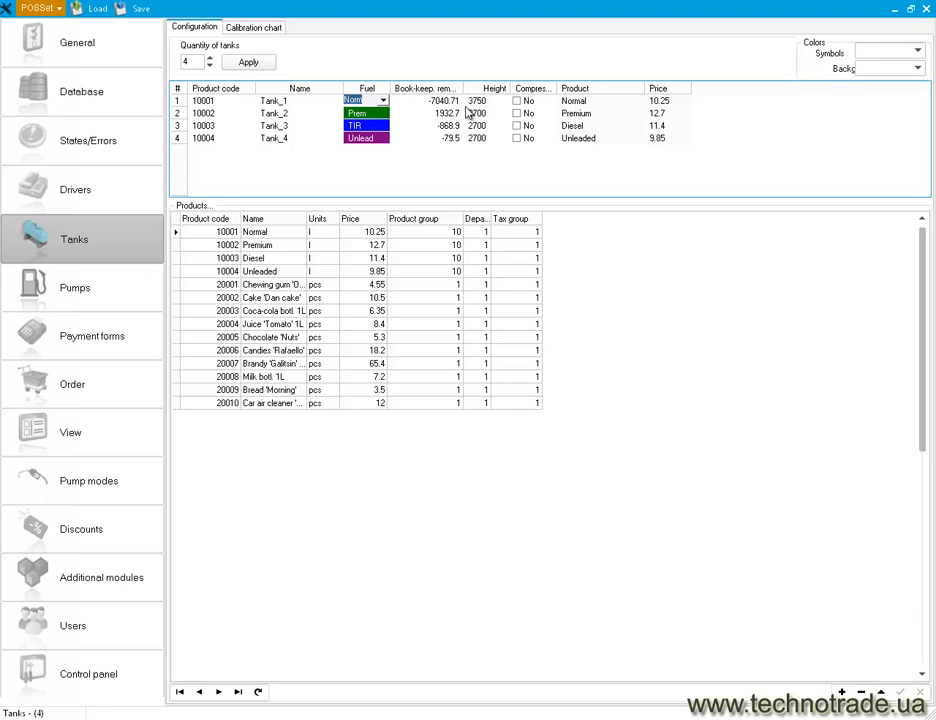
{"action": "key", "text": "Tab"}
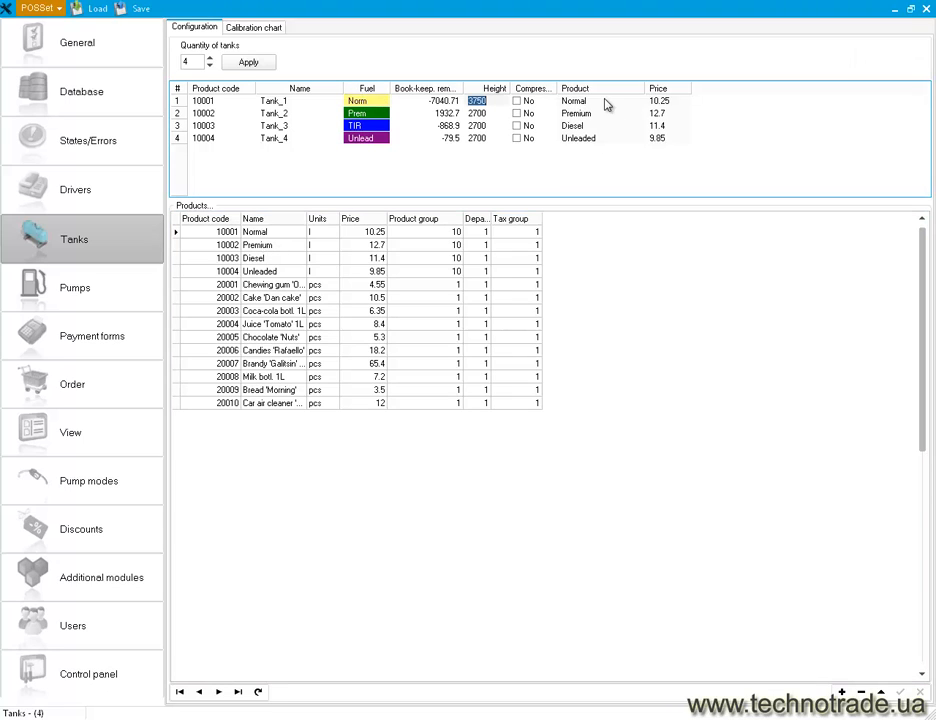
{"action": "left_click", "coordinate": [358, 104]}
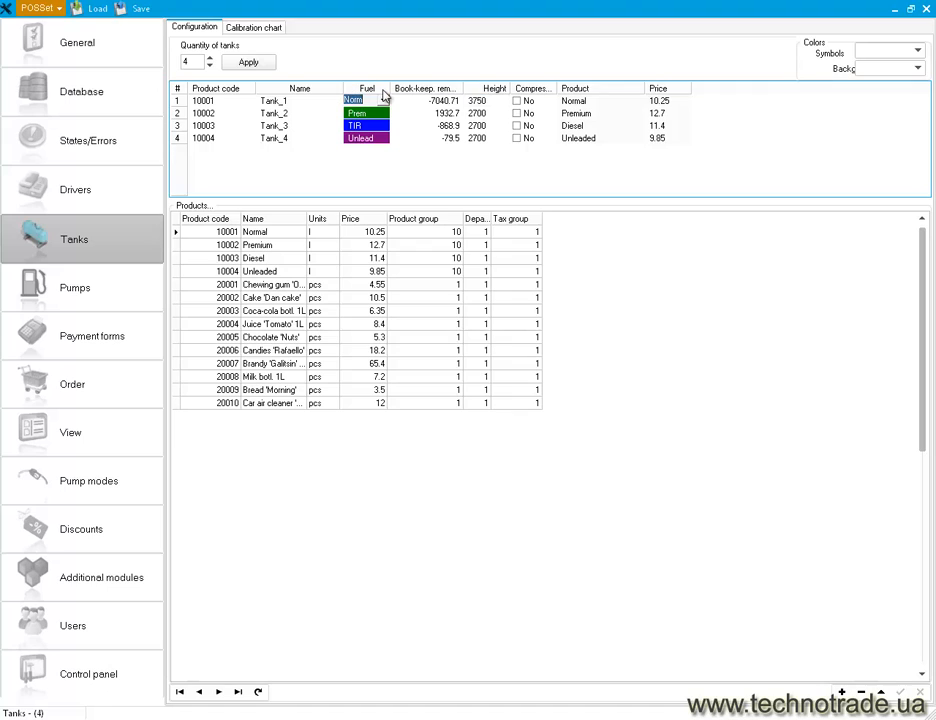
Widen the compressed and book-keeping remain columns, and set the book-keeping remain of all four tanks to 1000.
{"action": "left_click_drag", "start_coordinate": [566, 88], "coordinate": [567, 88]}
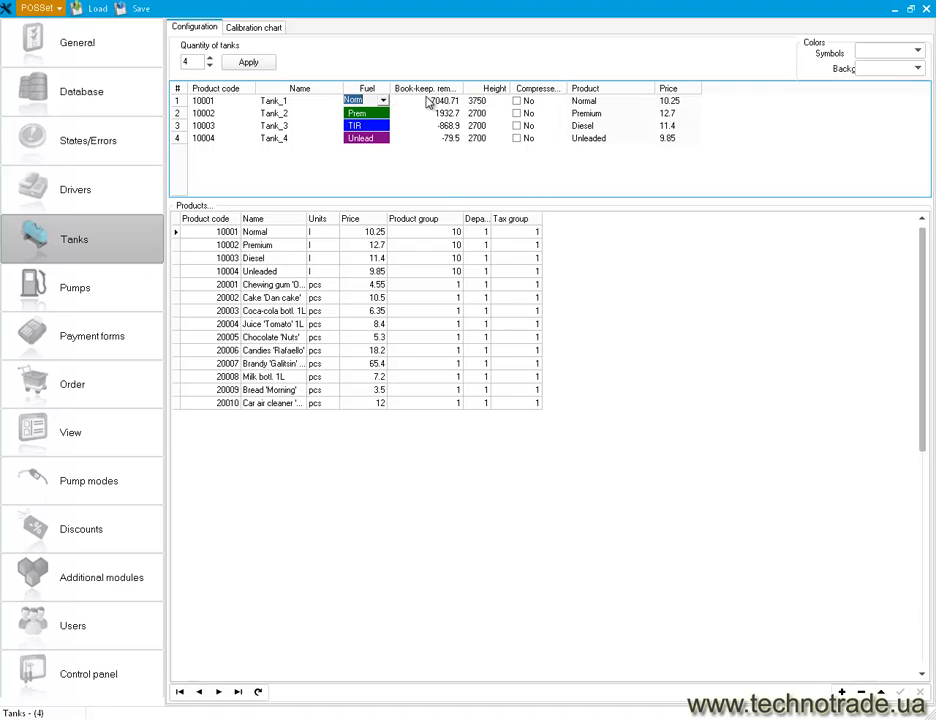
{"action": "double_click", "coordinate": [466, 88]}
{"action": "left_click", "coordinate": [452, 101]}
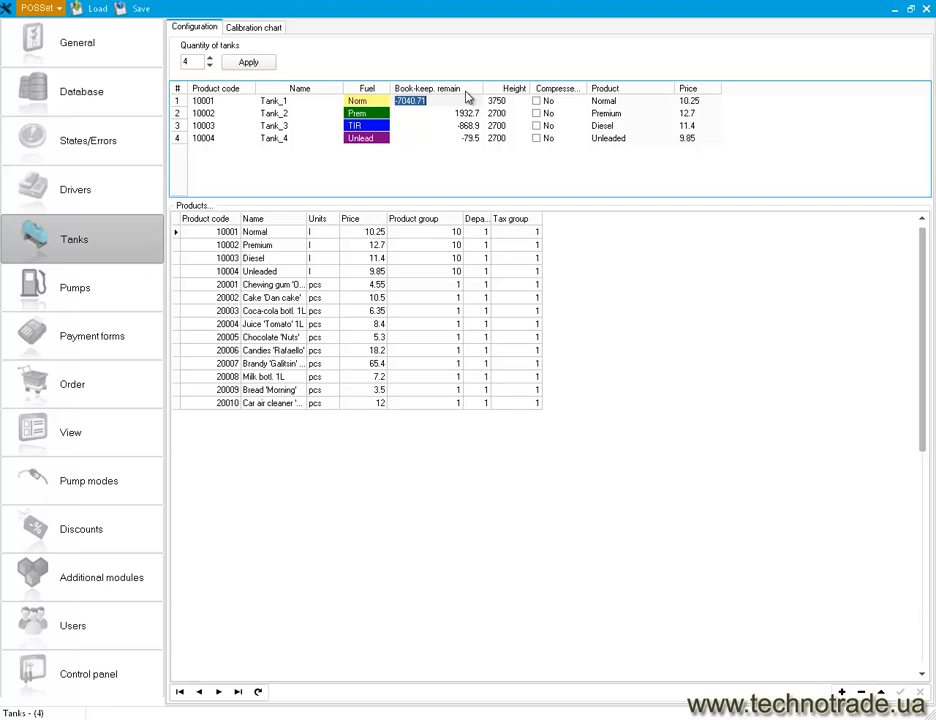
{"action": "type", "text": "1000"}
{"action": "left_click", "coordinate": [463, 114]}
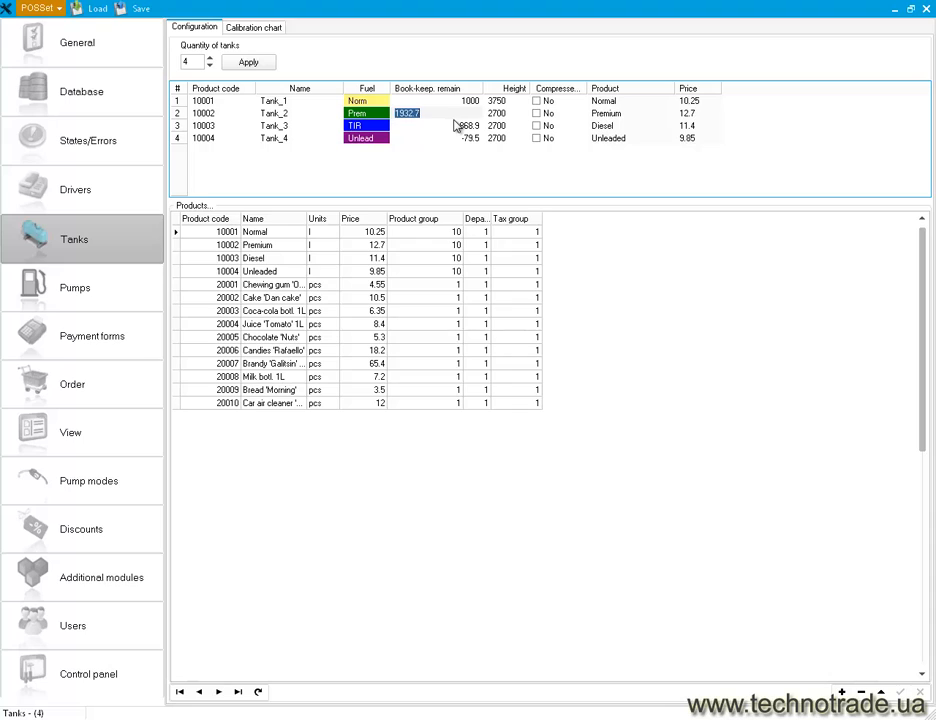
{"action": "type", "text": "1000"}
{"action": "left_click", "coordinate": [447, 127]}
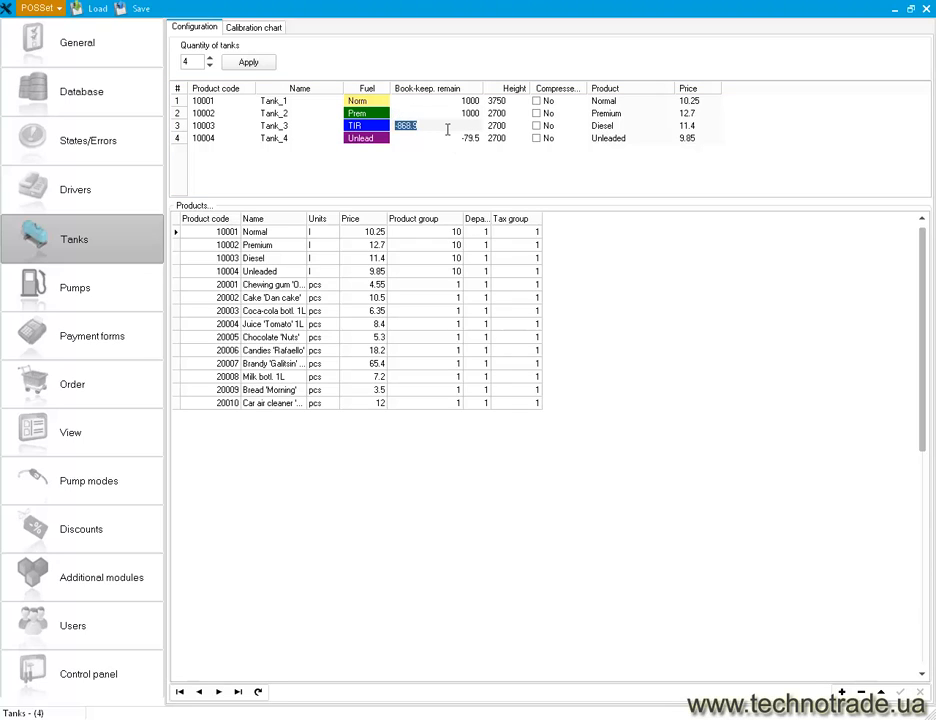
{"action": "type", "text": "1000"}
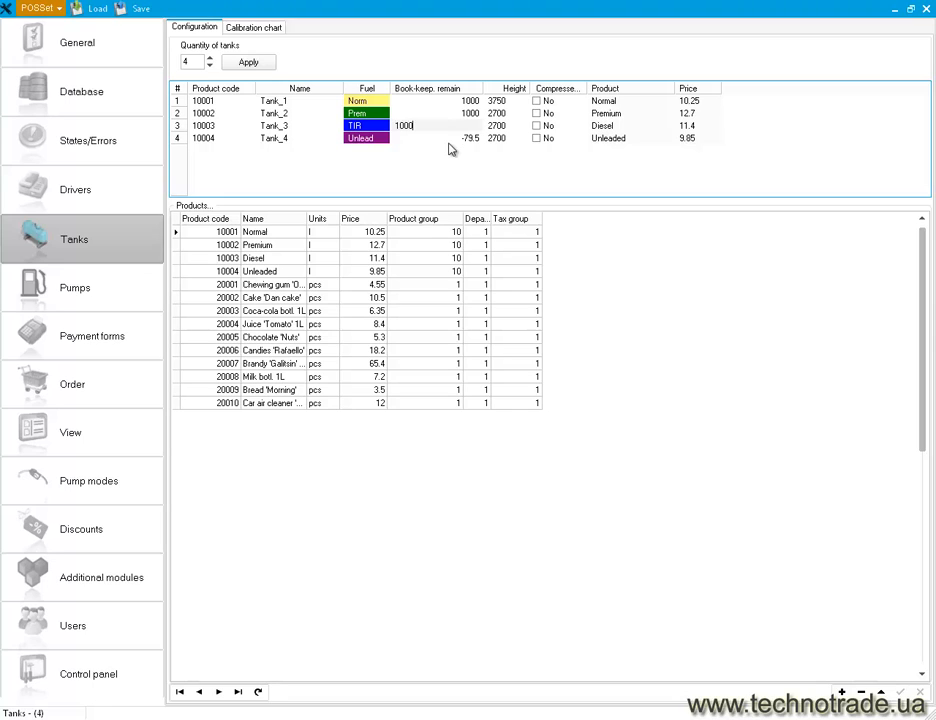
{"action": "left_click", "coordinate": [449, 138]}
{"action": "type", "text": "1000"}
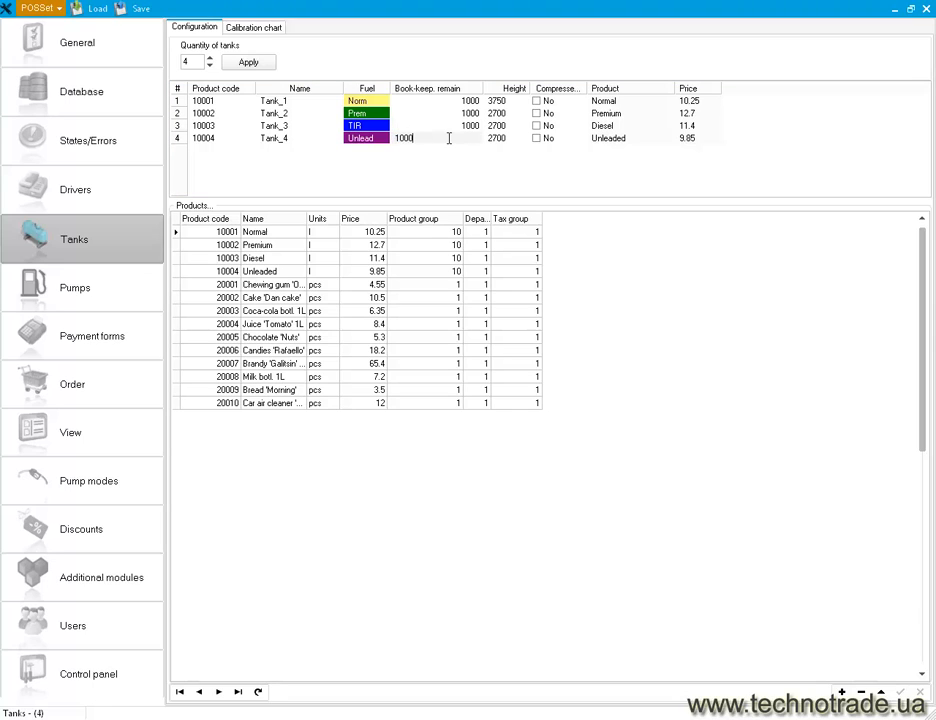
{"action": "left_click", "coordinate": [446, 125]}
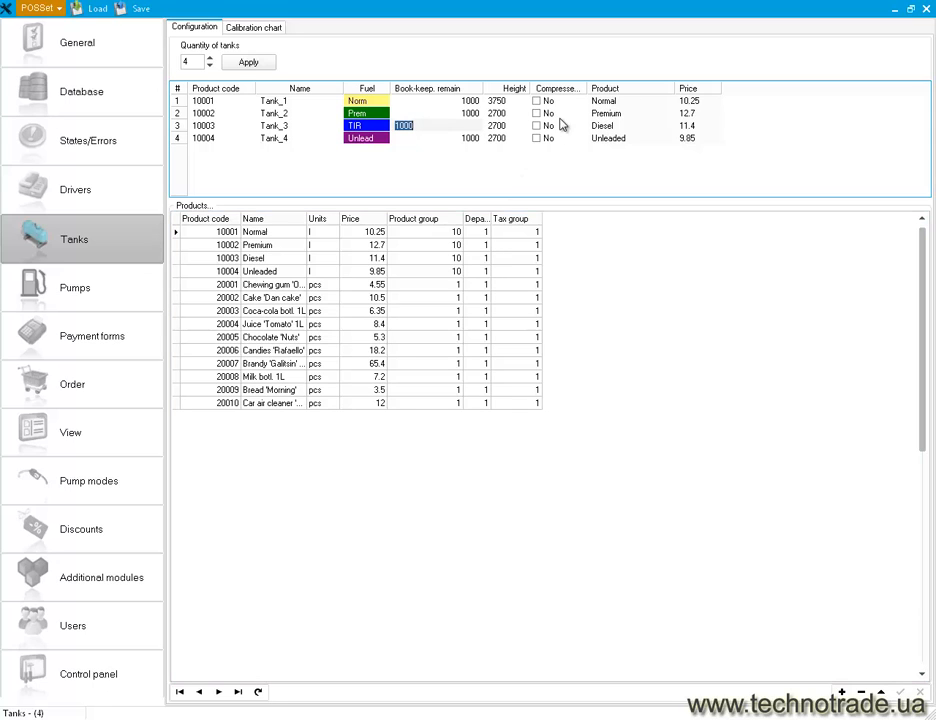
Check the tank heights and the price of the Normal fuel in the product list.
{"action": "left_click", "coordinate": [517, 102]}
{"action": "left_click", "coordinate": [509, 125]}
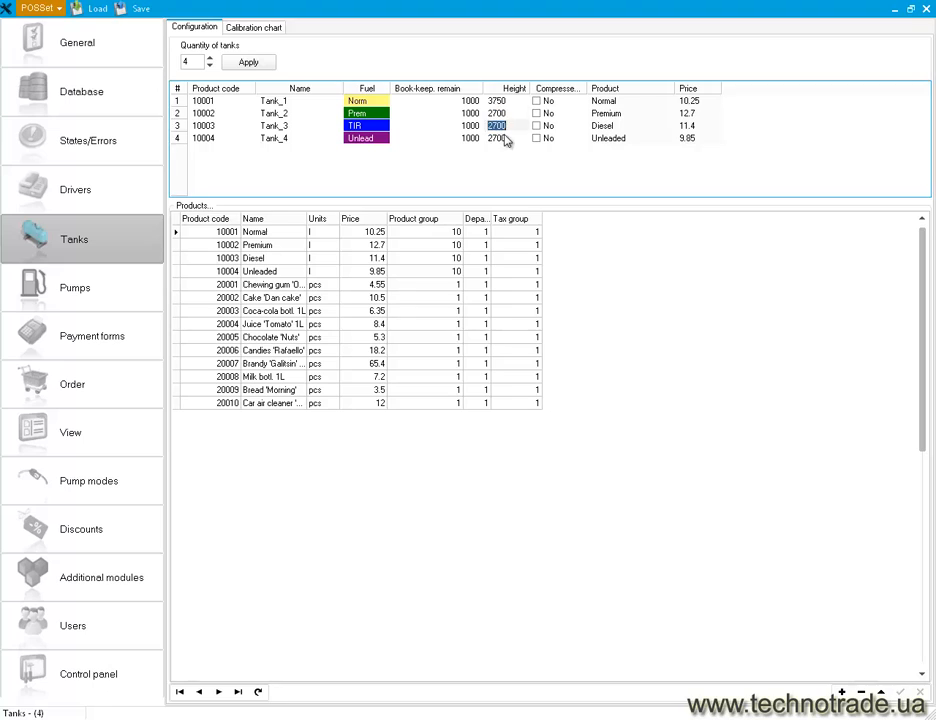
{"action": "left_click", "coordinate": [507, 137]}
{"action": "left_click", "coordinate": [511, 102]}
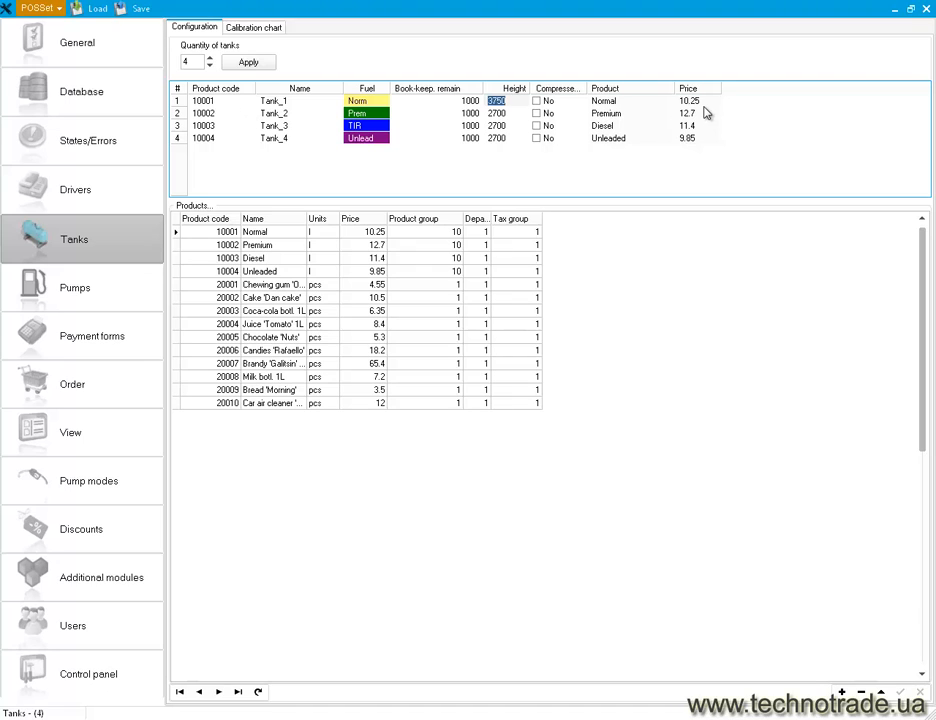
{"action": "left_click", "coordinate": [362, 234]}
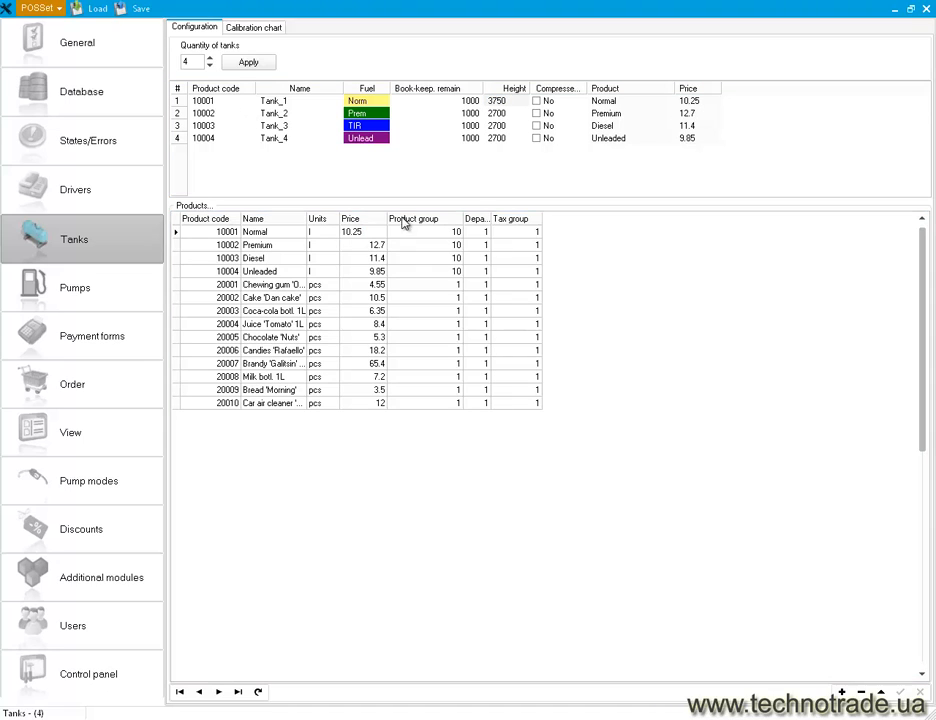
Open the tank calibration charts and display the height-volume table of Tank 2.
{"action": "left_click", "coordinate": [236, 28]}
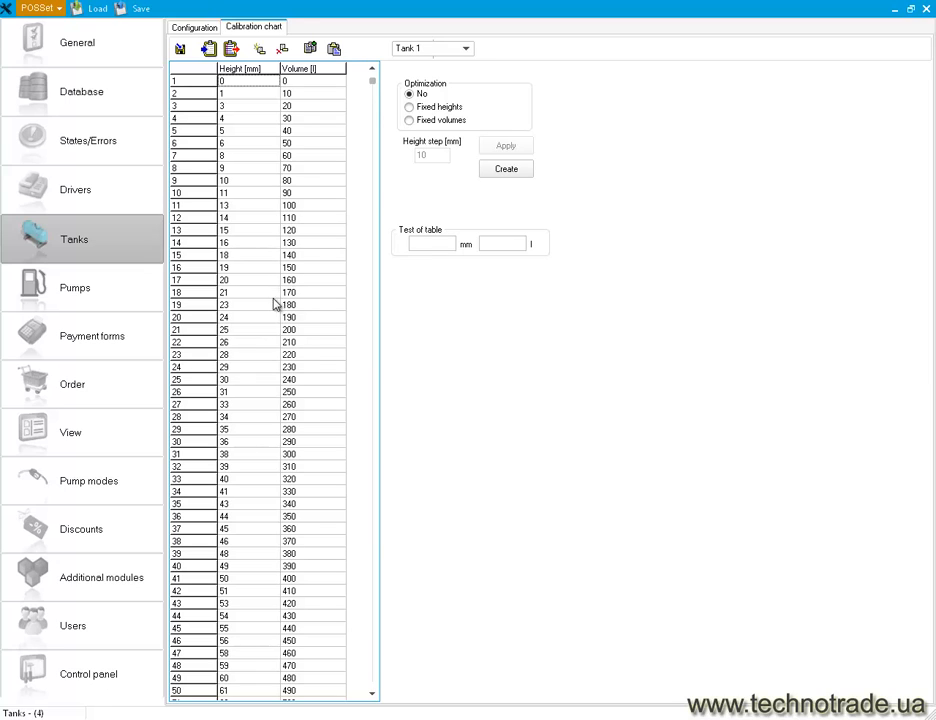
{"action": "left_click", "coordinate": [432, 50]}
{"action": "left_click", "coordinate": [428, 74]}
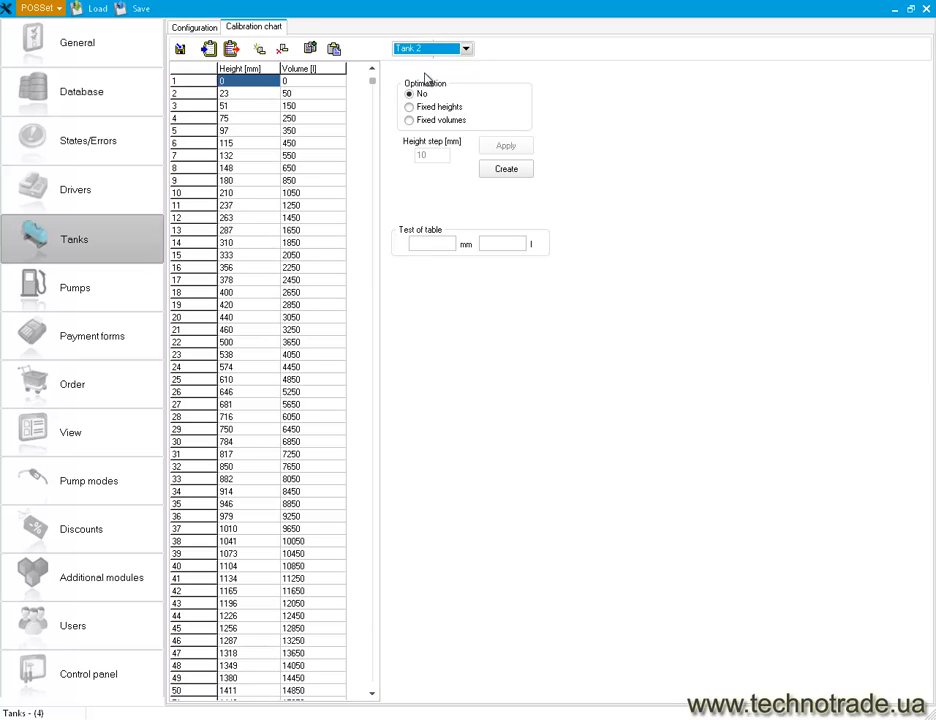
Display the calibration height-volume tables of Tank 3 and Tank 4.
{"action": "left_click", "coordinate": [430, 48]}
{"action": "left_click", "coordinate": [420, 84]}
{"action": "left_click", "coordinate": [421, 50]}
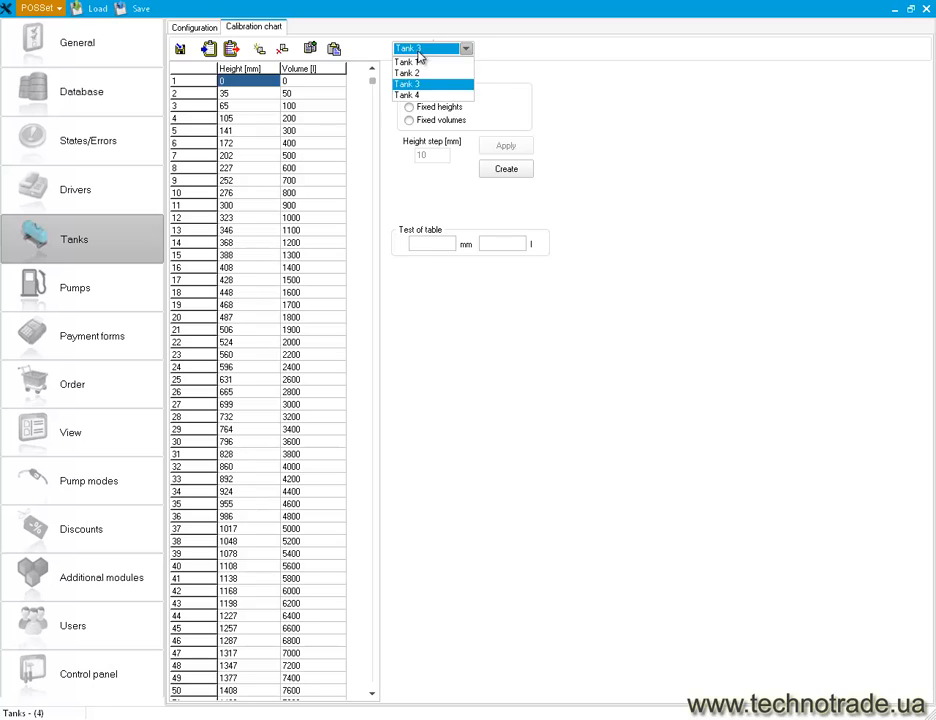
{"action": "left_click", "coordinate": [407, 95]}
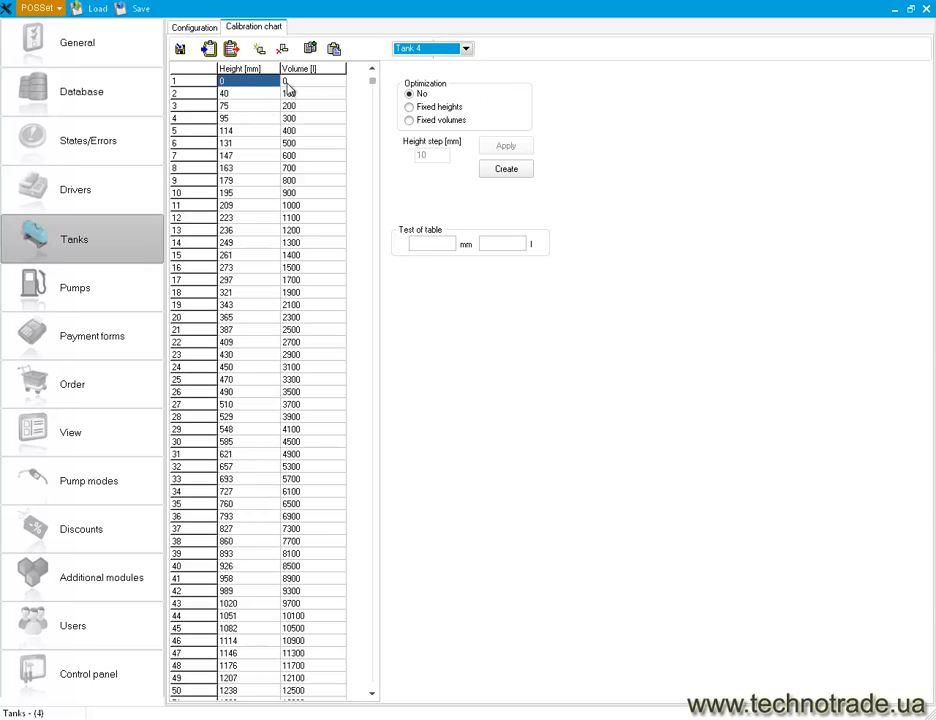
Test the calibration table of Tank 1 by looking up the volume for a height of 37 mm.
{"action": "left_click", "coordinate": [420, 243]}
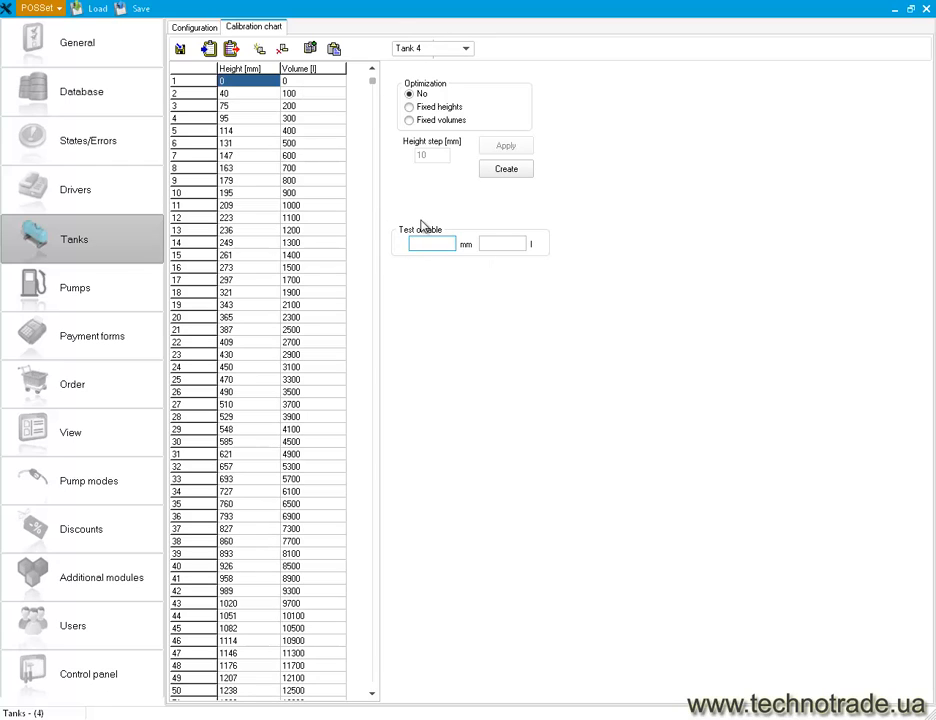
{"action": "left_click", "coordinate": [427, 50]}
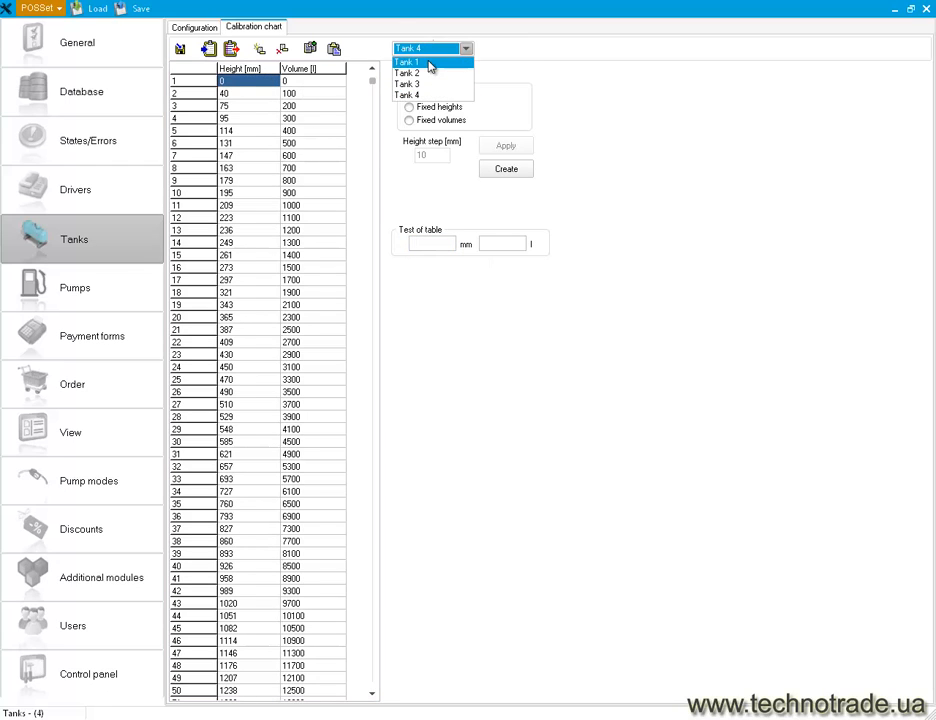
{"action": "left_click", "coordinate": [431, 62]}
{"action": "left_click", "coordinate": [434, 242]}
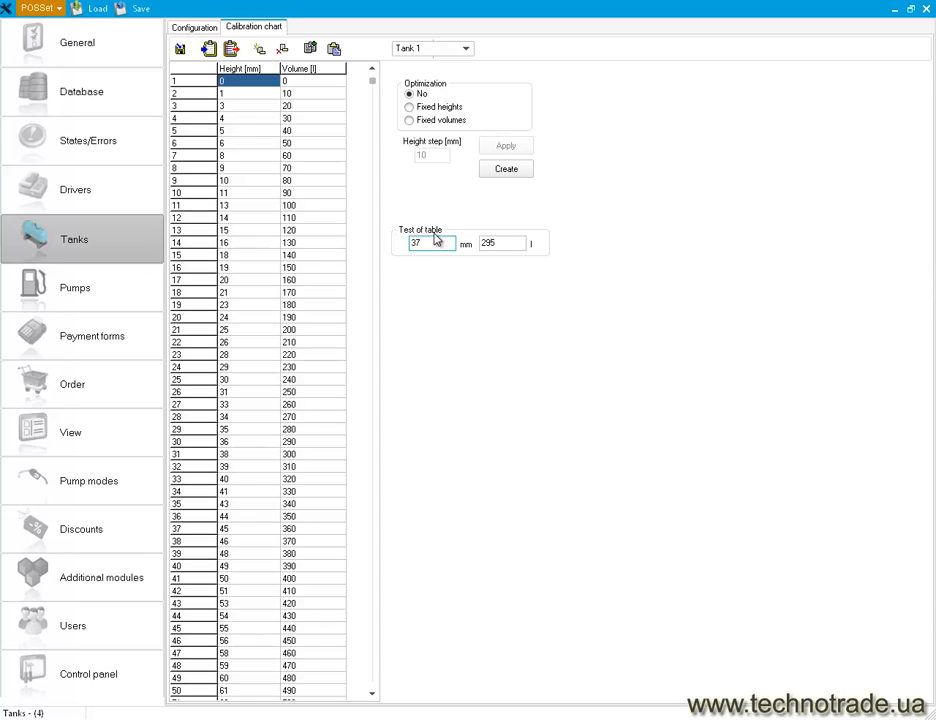
{"action": "left_click", "coordinate": [489, 243]}
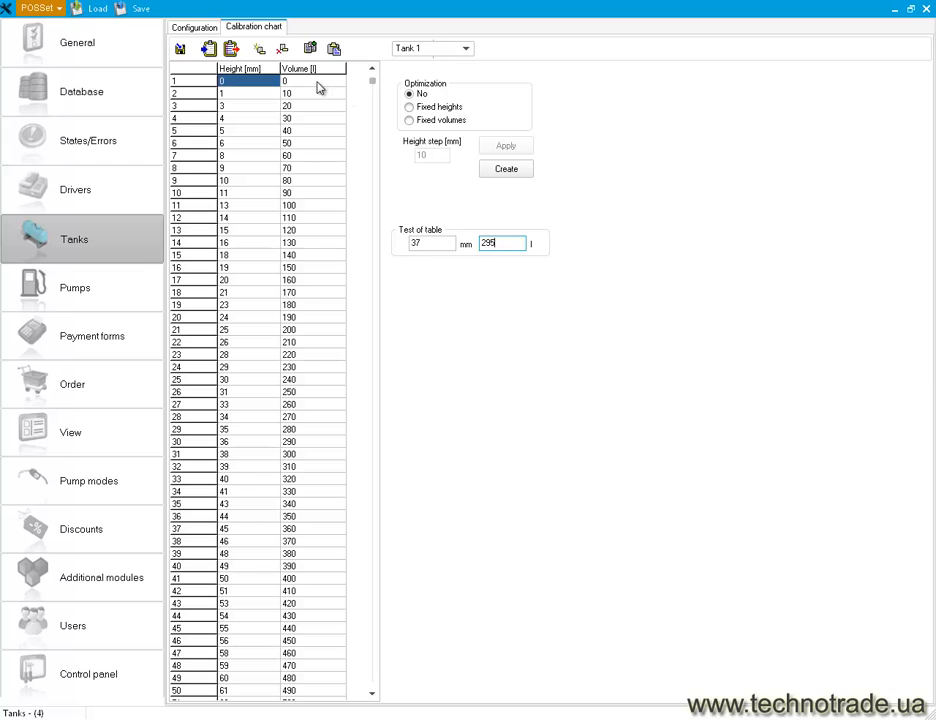
Return to the tank configuration, then open the pump settings and save the changed tank configuration.
{"action": "left_click", "coordinate": [194, 27]}
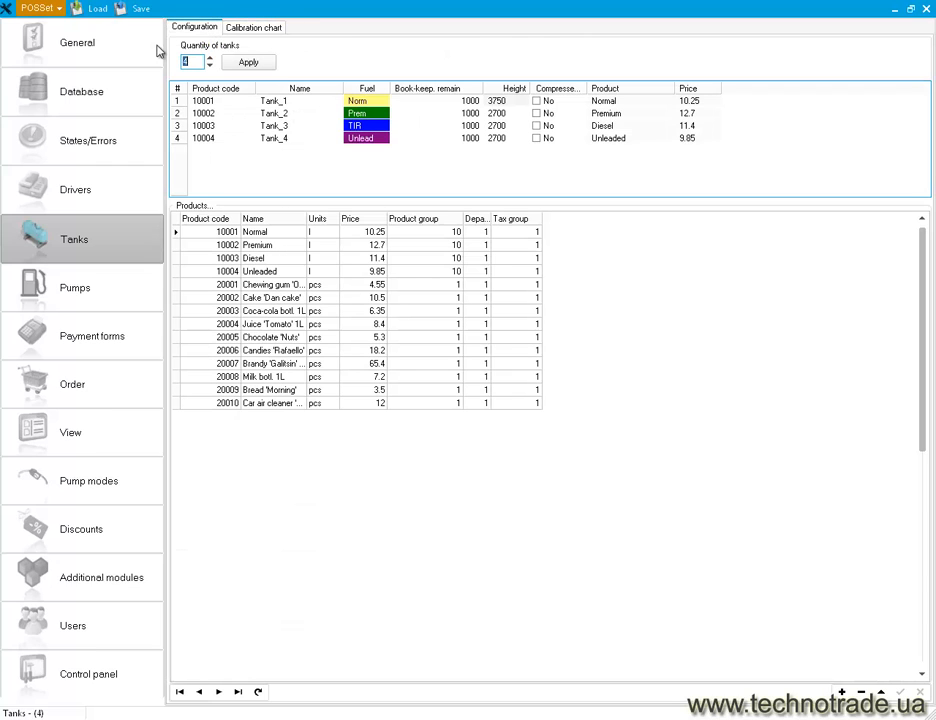
{"action": "left_click", "coordinate": [110, 288]}
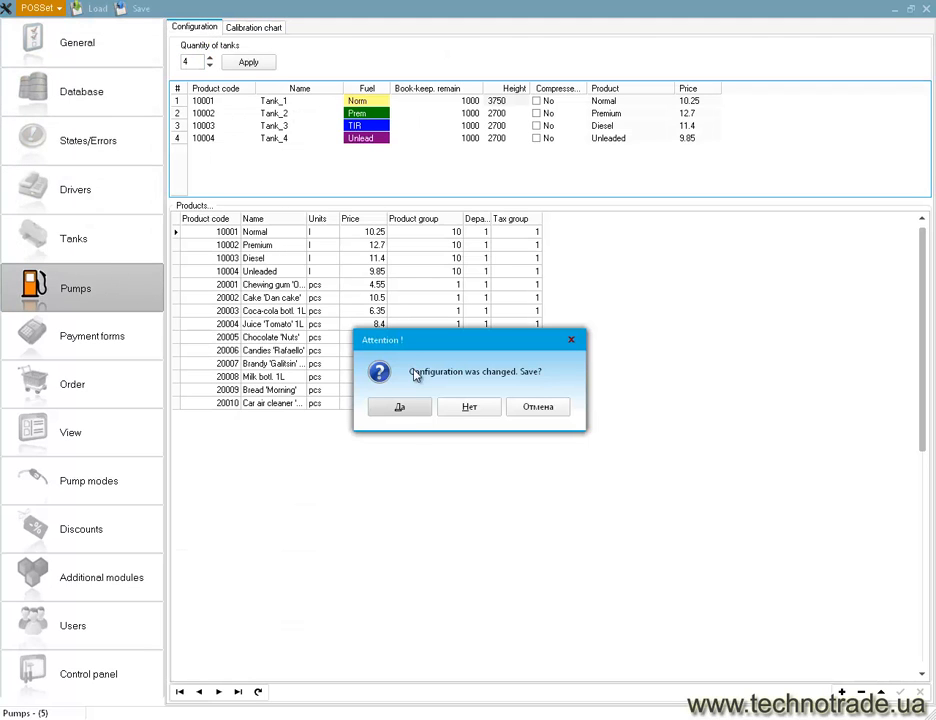
{"action": "left_click", "coordinate": [403, 408]}
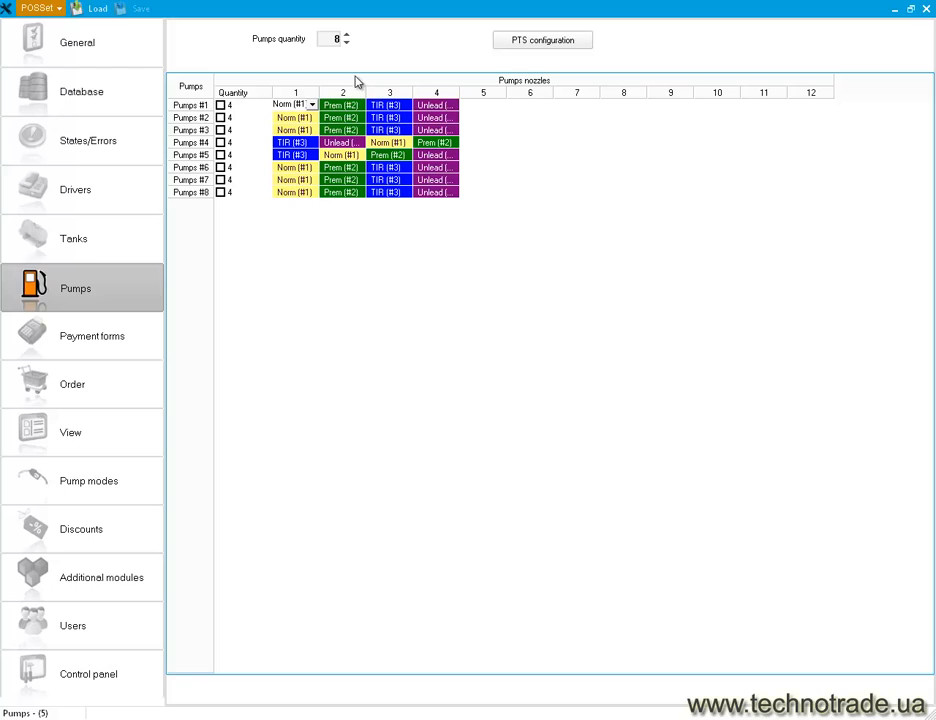
Try the pumps quantity adjustment, restoring it to 8, and check the fuel choice for nozzle 1 of pump 8.
{"action": "left_click", "coordinate": [346, 42]}
{"action": "left_click", "coordinate": [346, 35]}
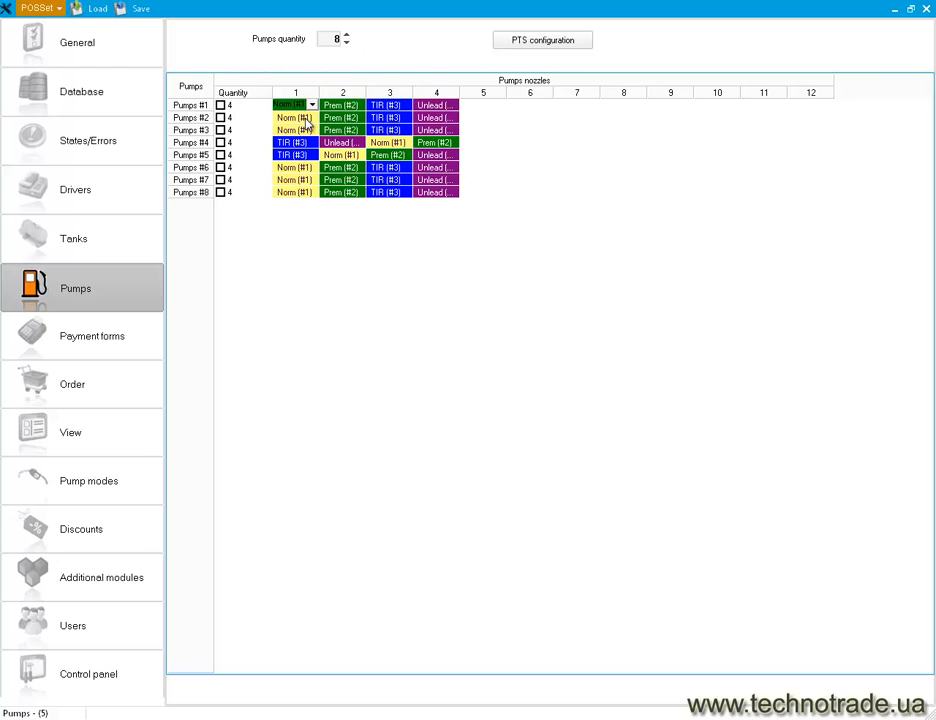
{"action": "left_click", "coordinate": [303, 194]}
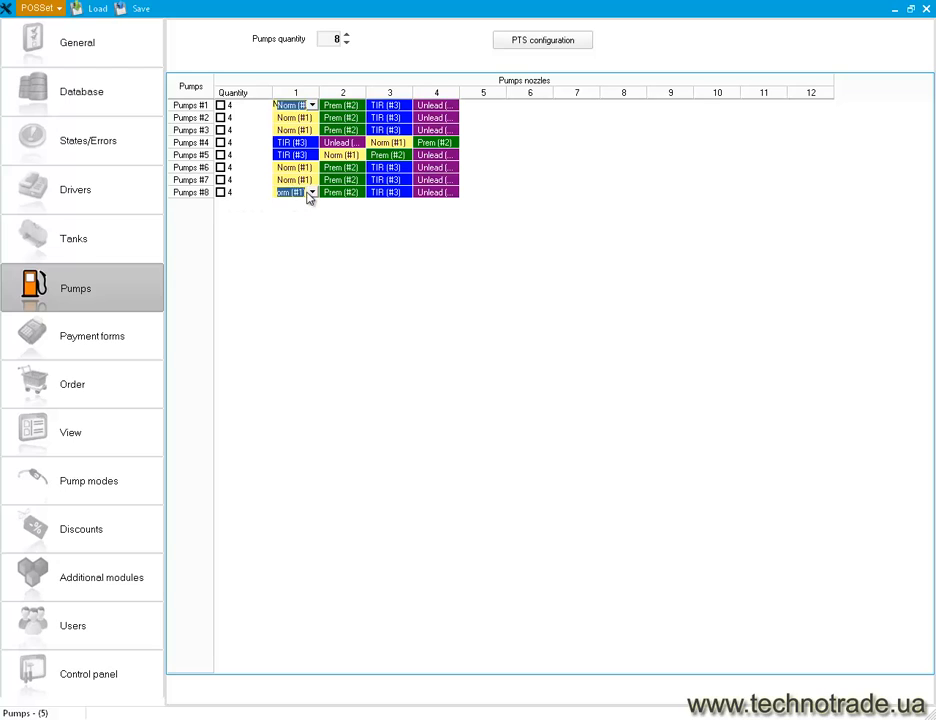
{"action": "left_click", "coordinate": [313, 194]}
{"action": "left_click", "coordinate": [313, 194]}
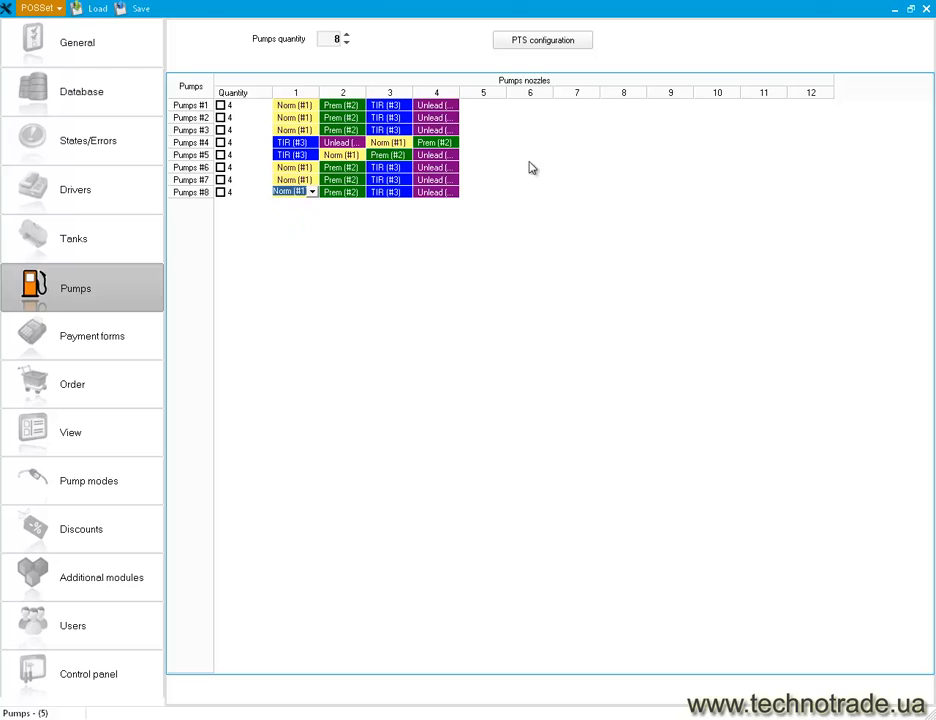
Remove the fuel assignments of nozzles 4 and 3 on pump 8 by setting both to (no).
{"action": "left_click", "coordinate": [440, 193]}
{"action": "left_click", "coordinate": [451, 192]}
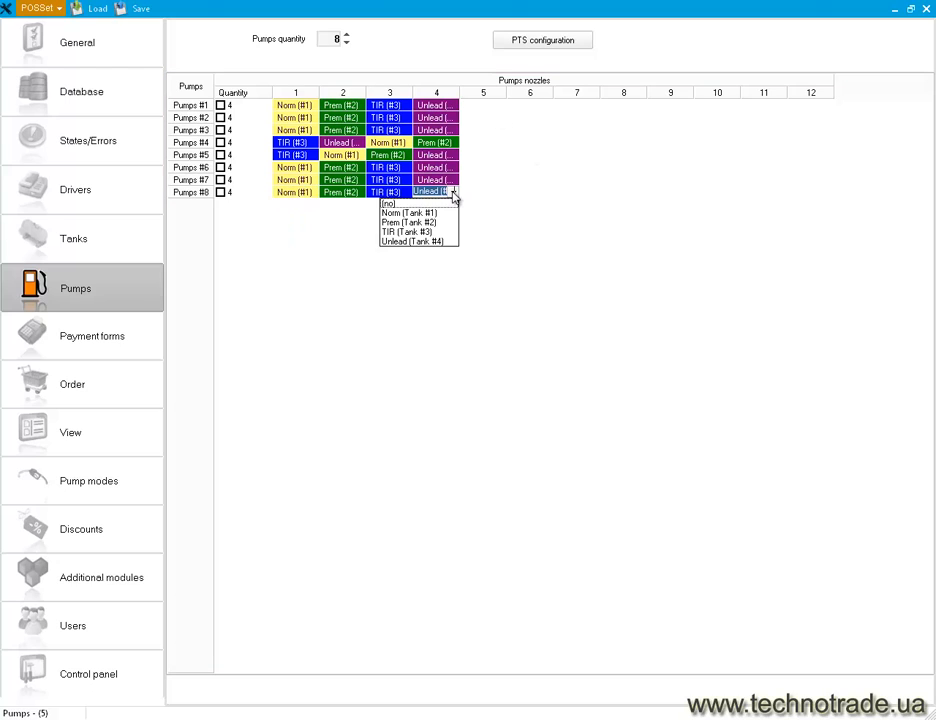
{"action": "left_click", "coordinate": [426, 201]}
{"action": "left_click", "coordinate": [405, 194]}
{"action": "left_click", "coordinate": [405, 192]}
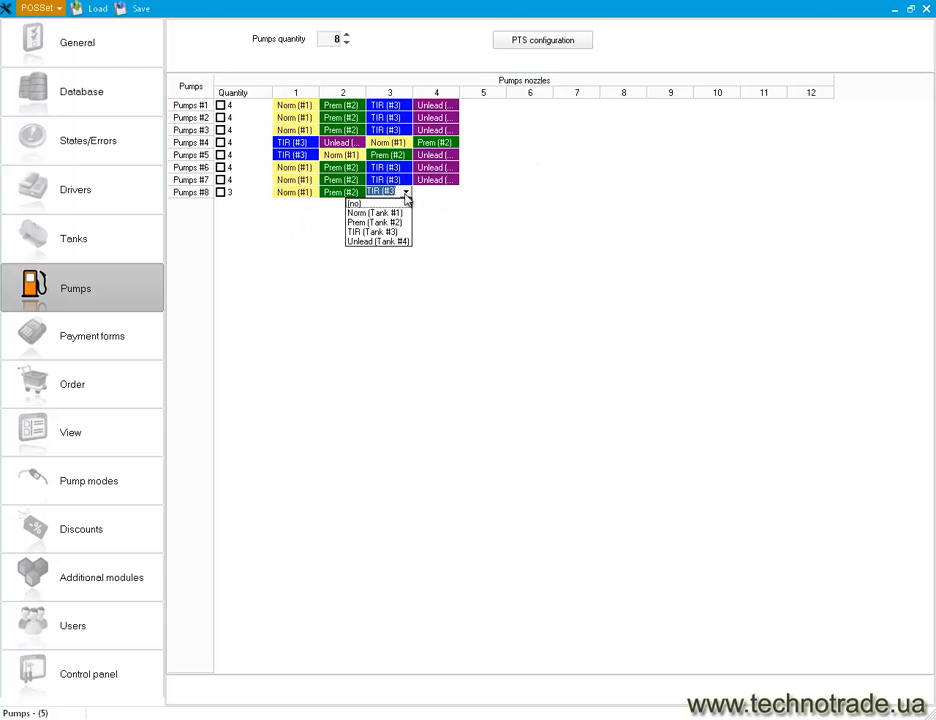
{"action": "left_click", "coordinate": [405, 192]}
{"action": "left_click", "coordinate": [404, 193]}
{"action": "left_click", "coordinate": [354, 203]}
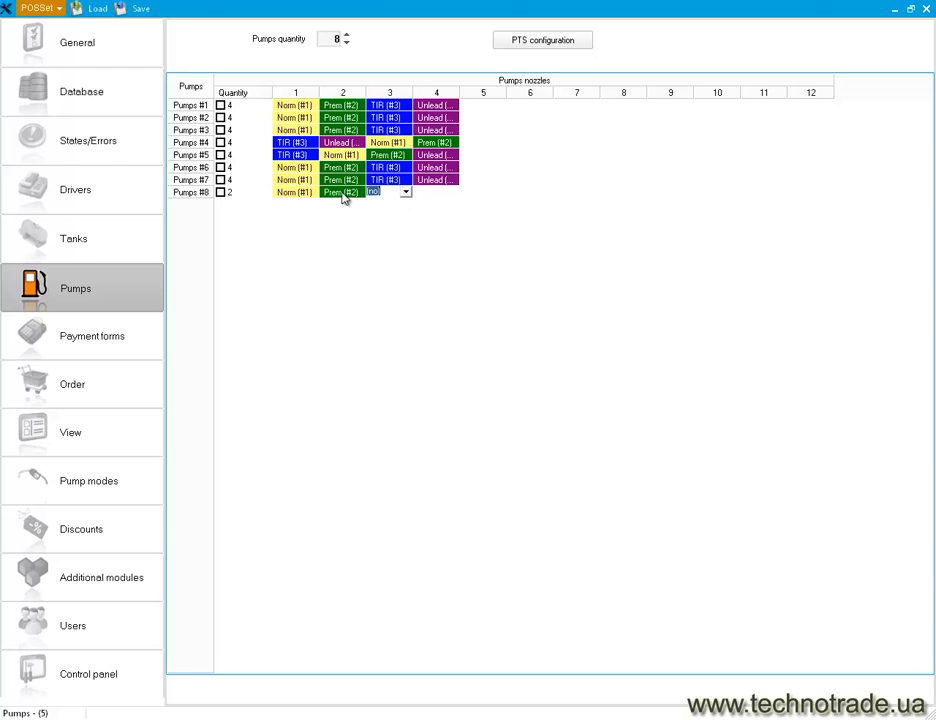
Check the fuel assignments of nozzles 1 and 2 on pump 8 and the tanks available for nozzle 1.
{"action": "left_click", "coordinate": [345, 193]}
{"action": "left_click", "coordinate": [308, 194]}
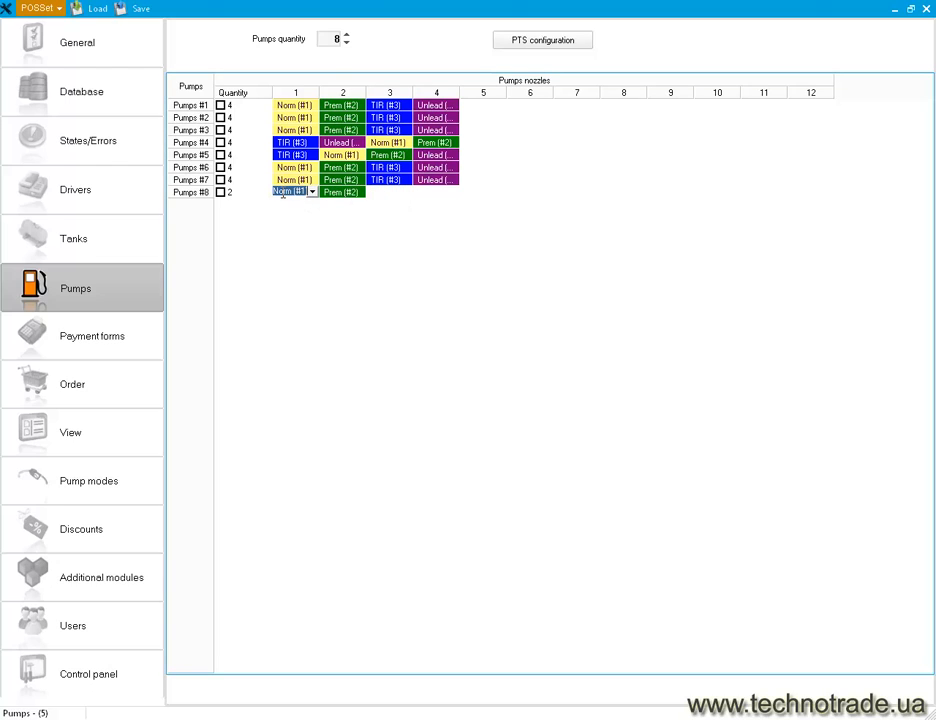
{"action": "left_click", "coordinate": [345, 194]}
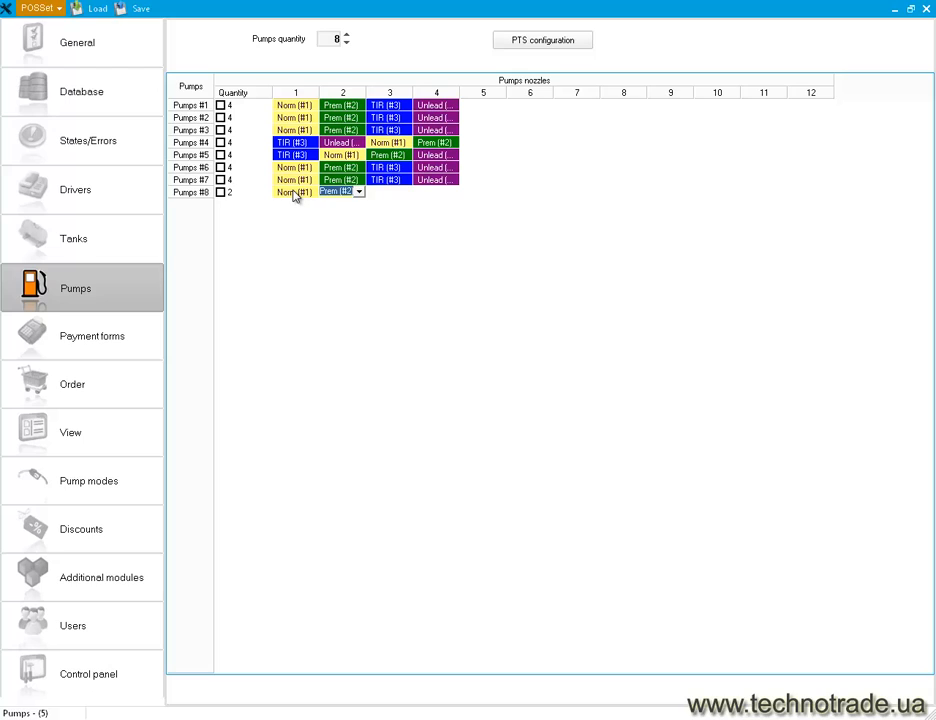
{"action": "left_click", "coordinate": [296, 194]}
{"action": "left_click", "coordinate": [312, 192]}
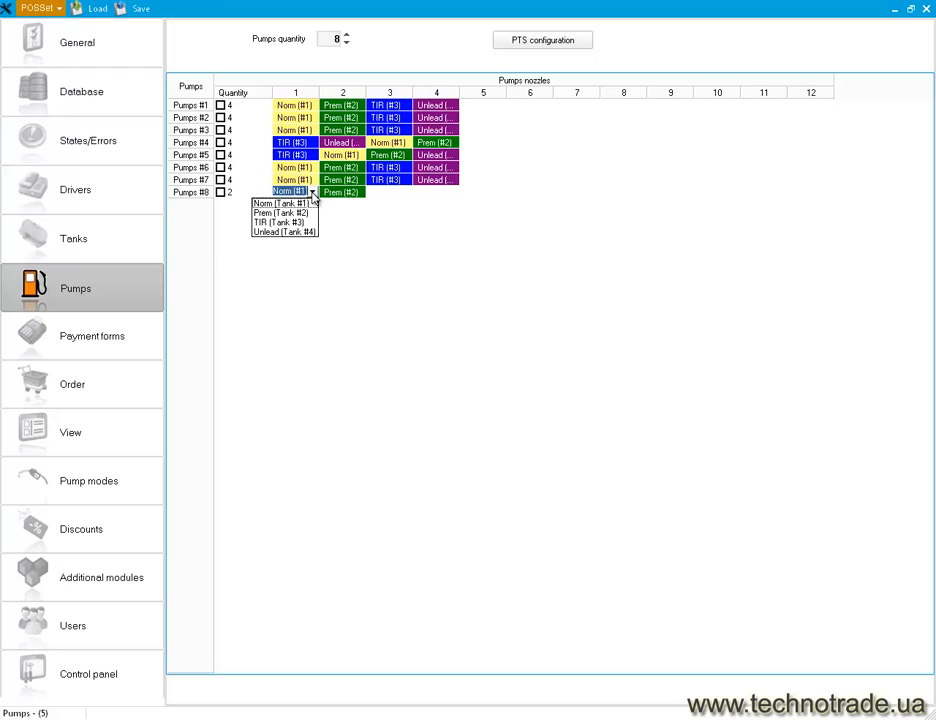
{"action": "left_click", "coordinate": [312, 196]}
Open the PTS controller configuration utility from the pump settings, look at its file commands and exit it.
{"action": "left_click", "coordinate": [547, 42]}
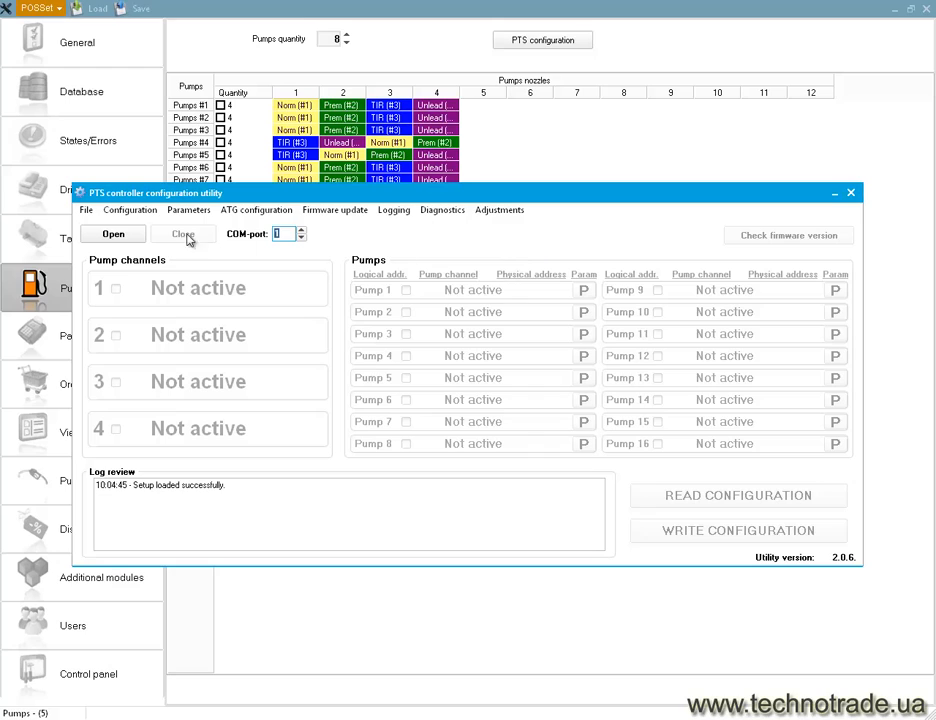
{"action": "left_click", "coordinate": [88, 213]}
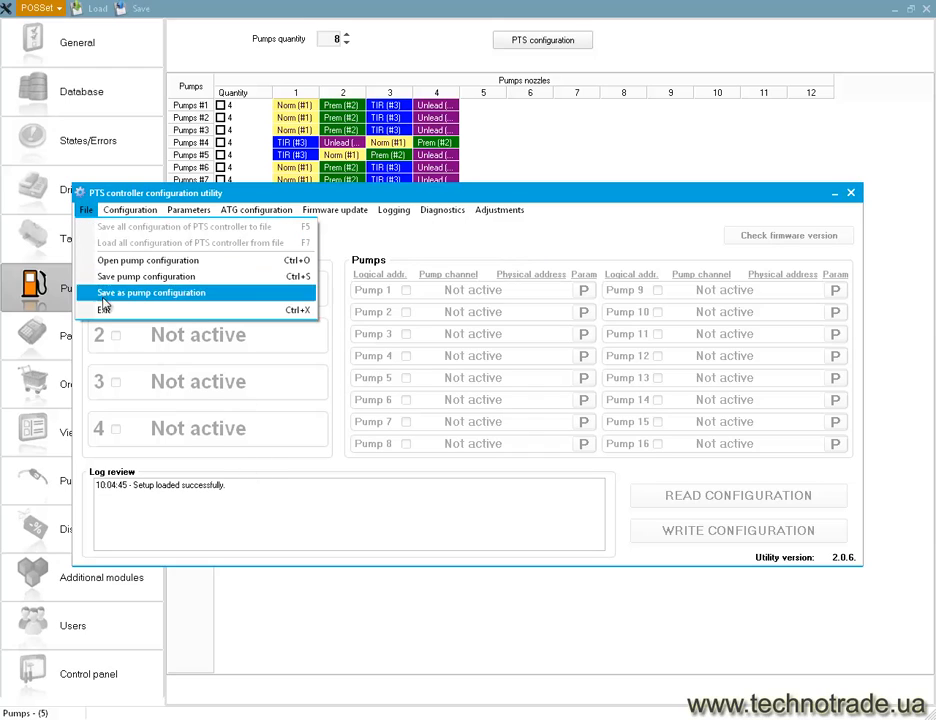
{"action": "left_click", "coordinate": [130, 309]}
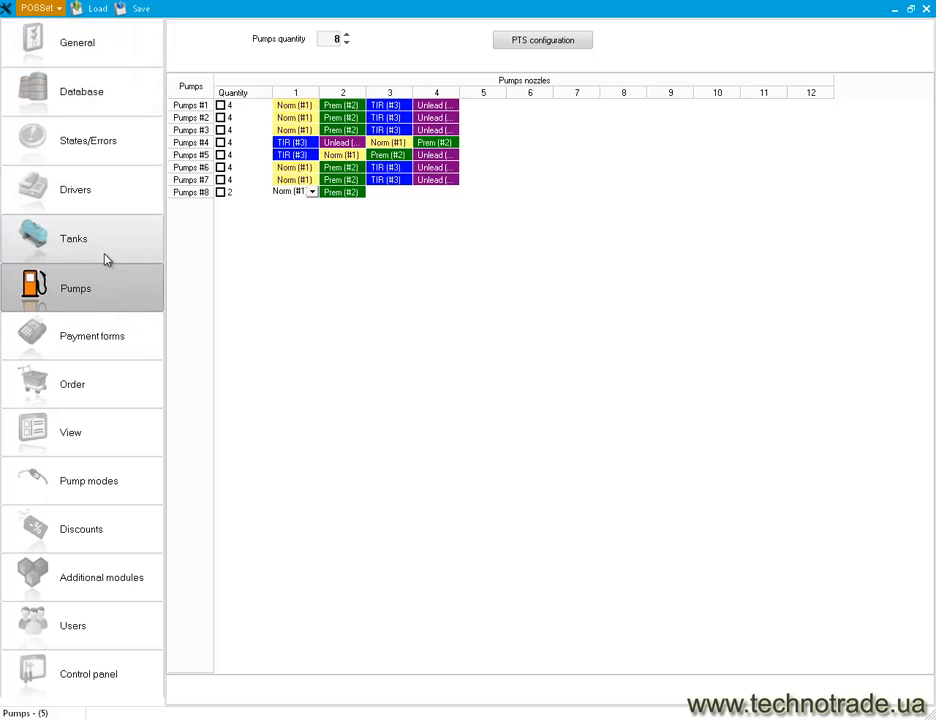
Save the pump configuration and review the general settings, keeping the level meter presence in system option enabled.
{"action": "left_click", "coordinate": [95, 44]}
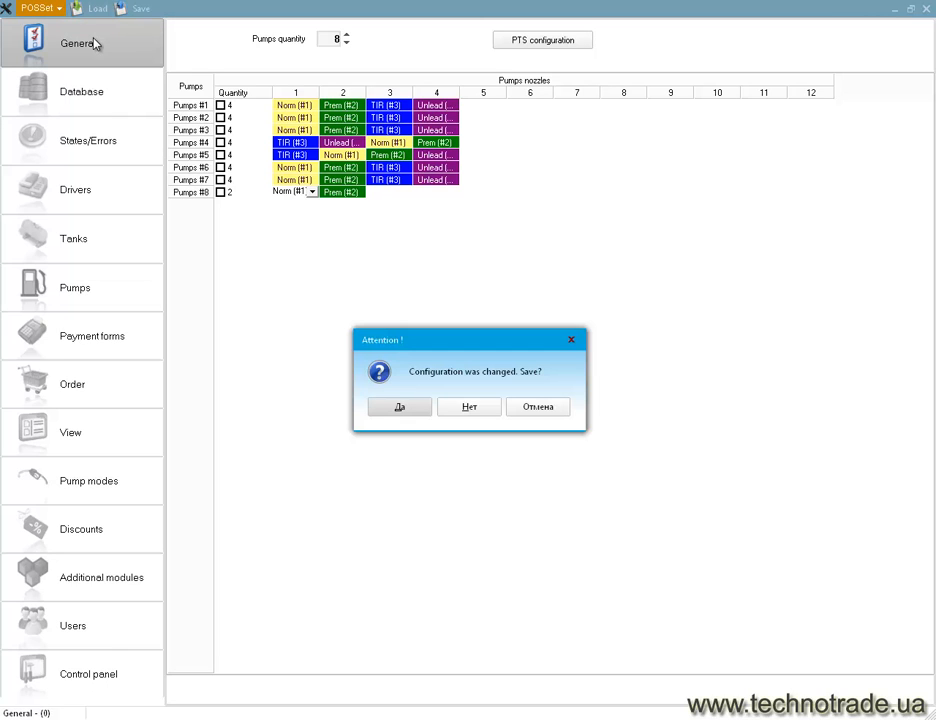
{"action": "left_click", "coordinate": [420, 408]}
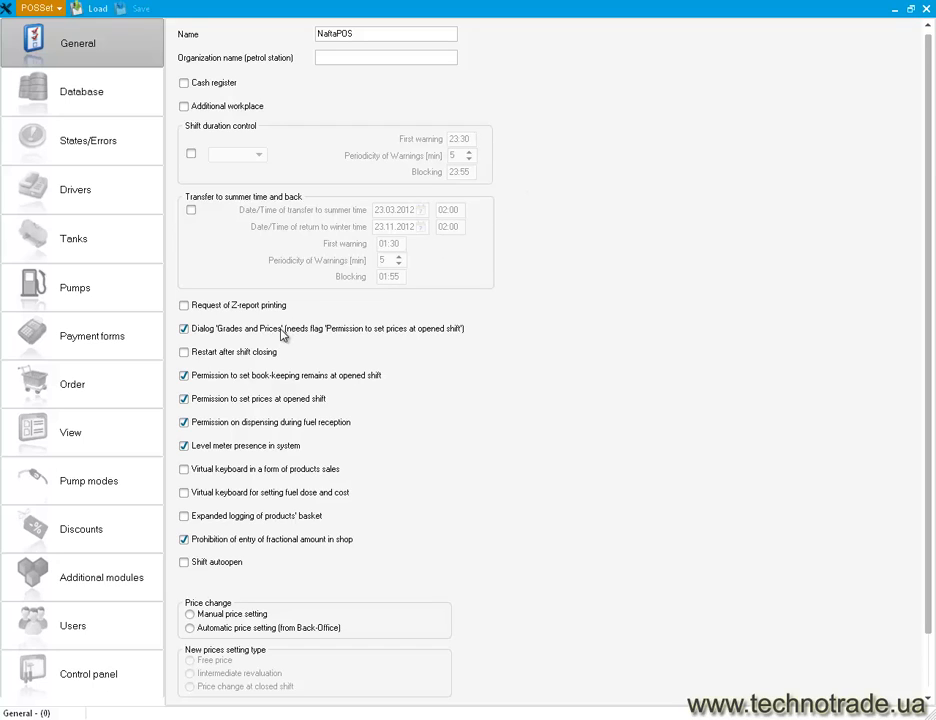
{"action": "left_click", "coordinate": [252, 453]}
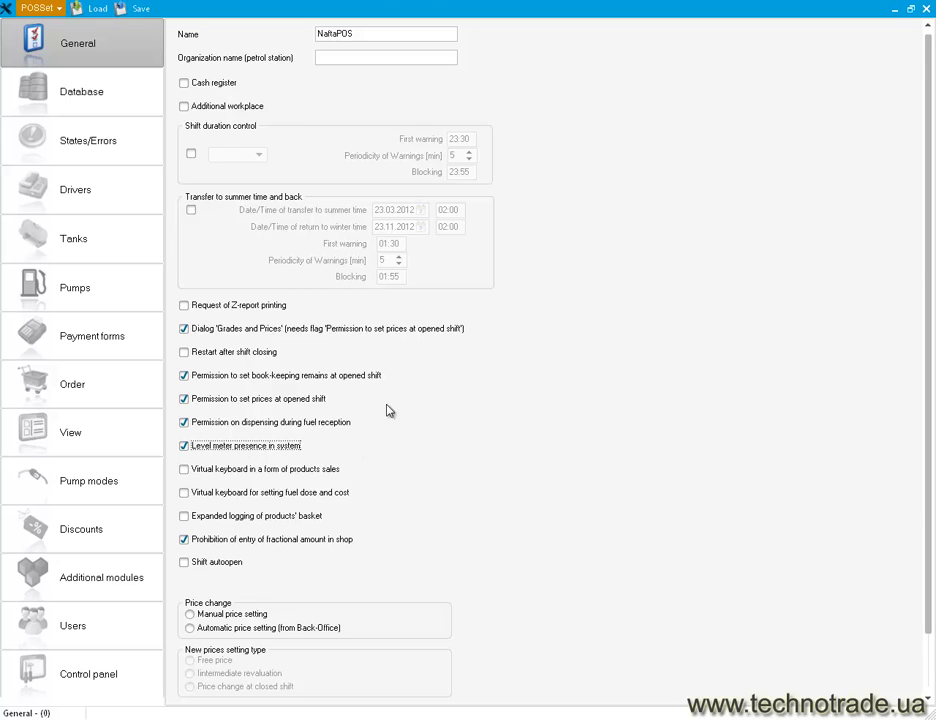
{"action": "scroll", "coordinate": [639, 152], "scroll_direction": "down", "scroll_amount": 2}
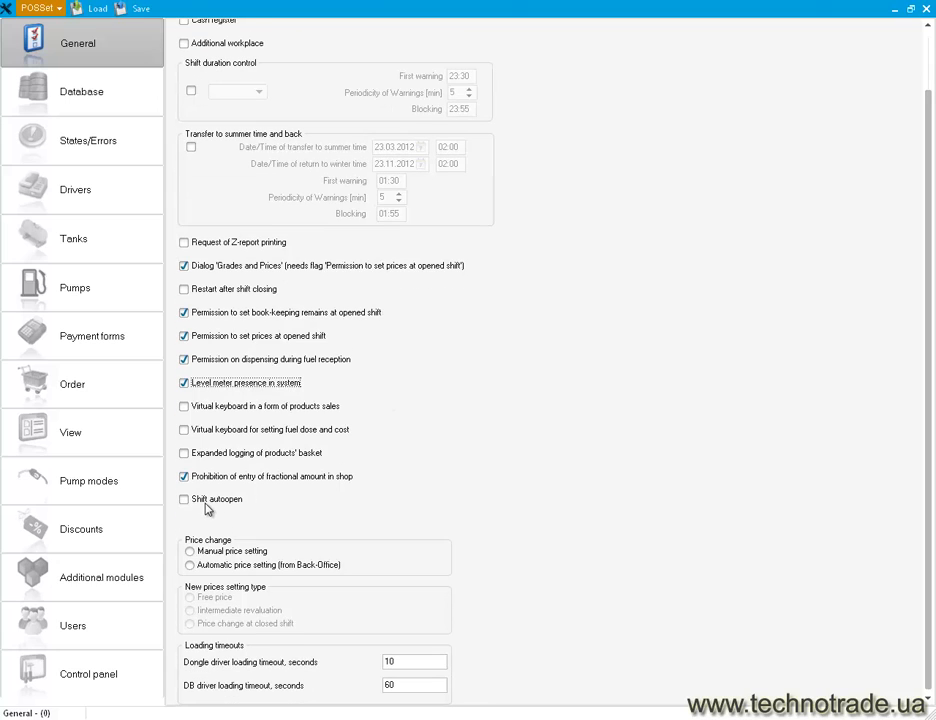
{"action": "scroll", "coordinate": [627, 284], "scroll_direction": "up", "scroll_amount": 2}
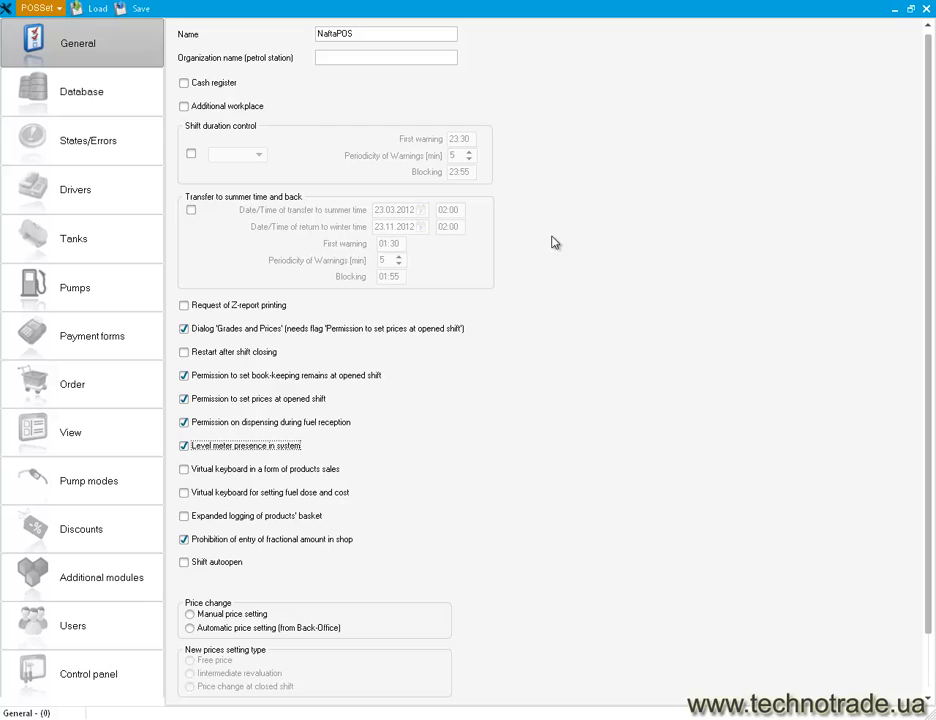
Save the general settings and view the database settings and the states and errors section.
{"action": "left_click", "coordinate": [90, 100]}
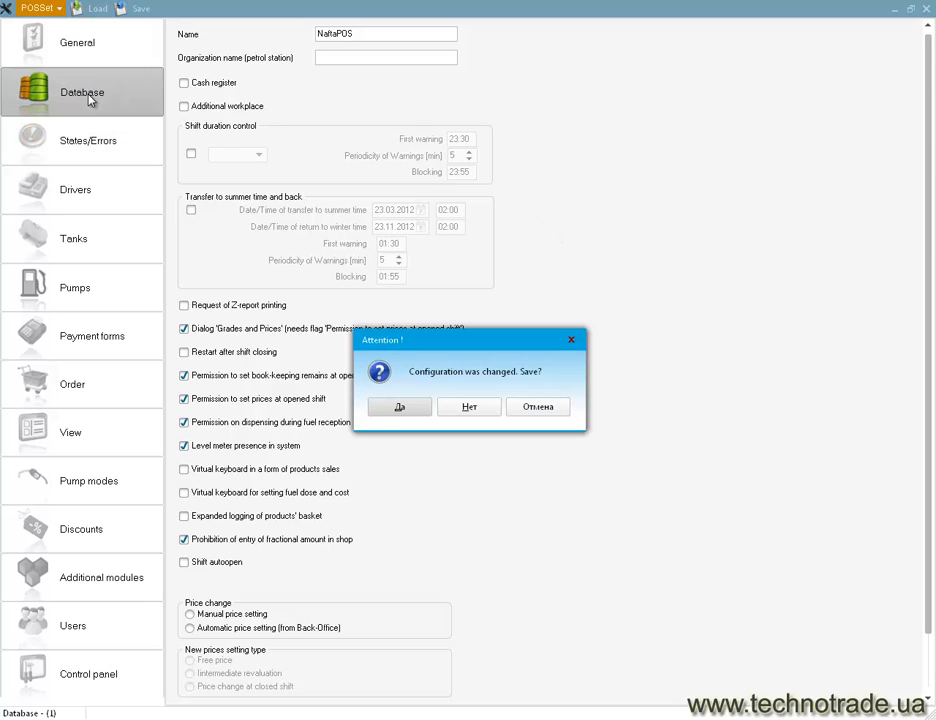
{"action": "left_click", "coordinate": [397, 409]}
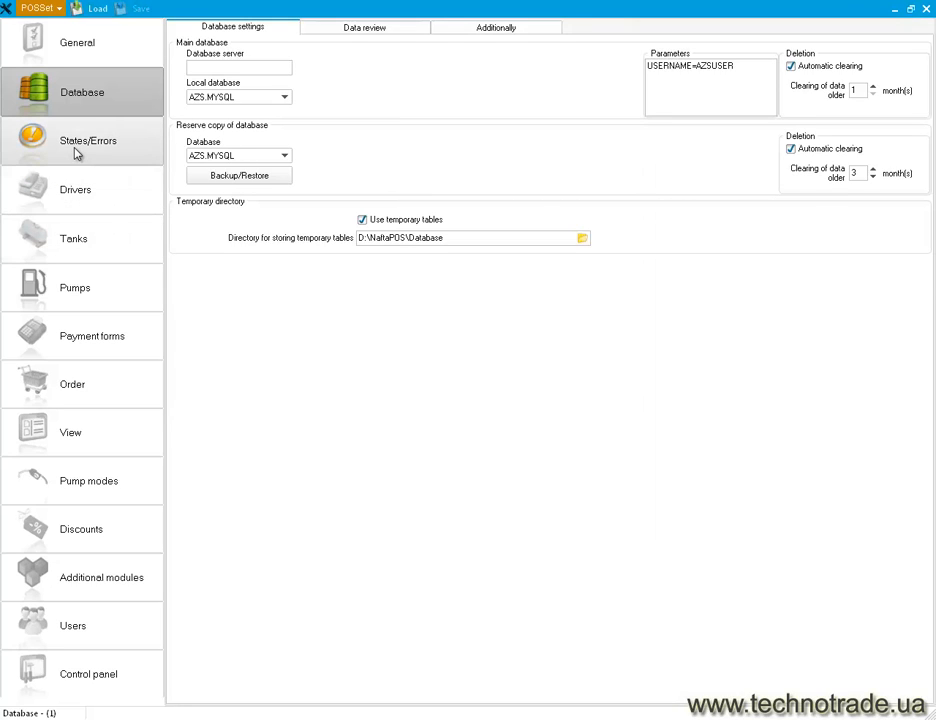
{"action": "left_click", "coordinate": [77, 150]}
Set the void cash register driver D:\NaftaPOS\Cash.dll as the cash register driver.
{"action": "left_click", "coordinate": [77, 200]}
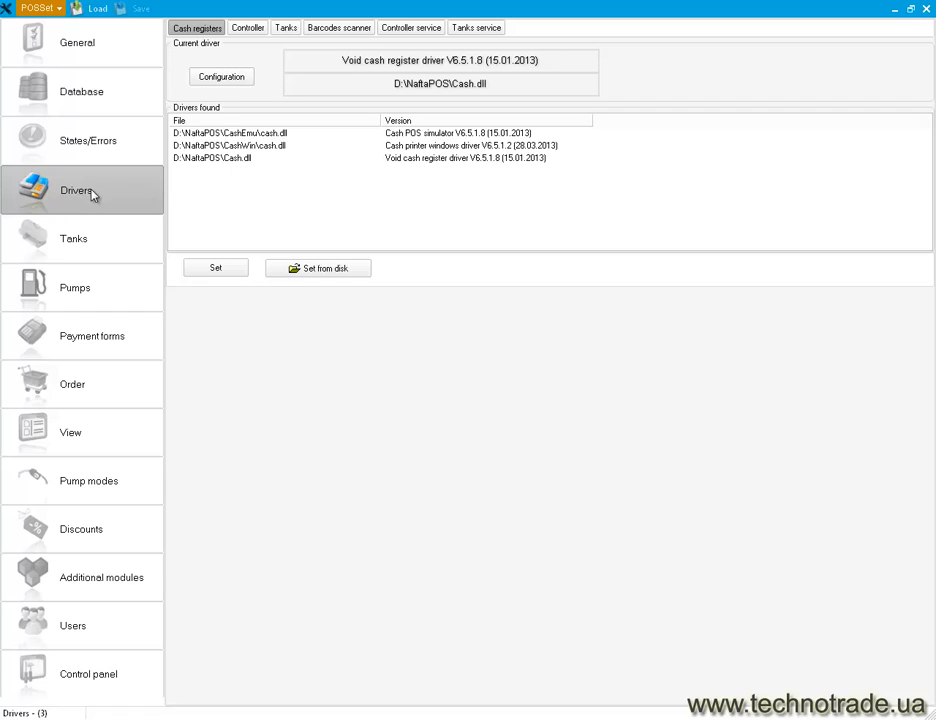
{"action": "left_click", "coordinate": [202, 165]}
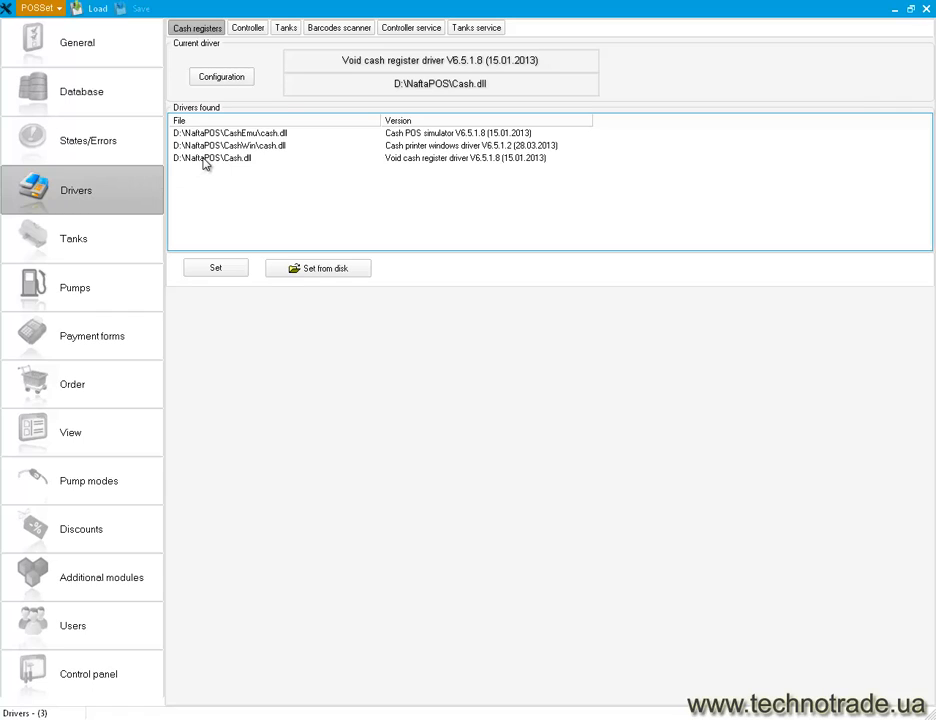
{"action": "left_click", "coordinate": [203, 160]}
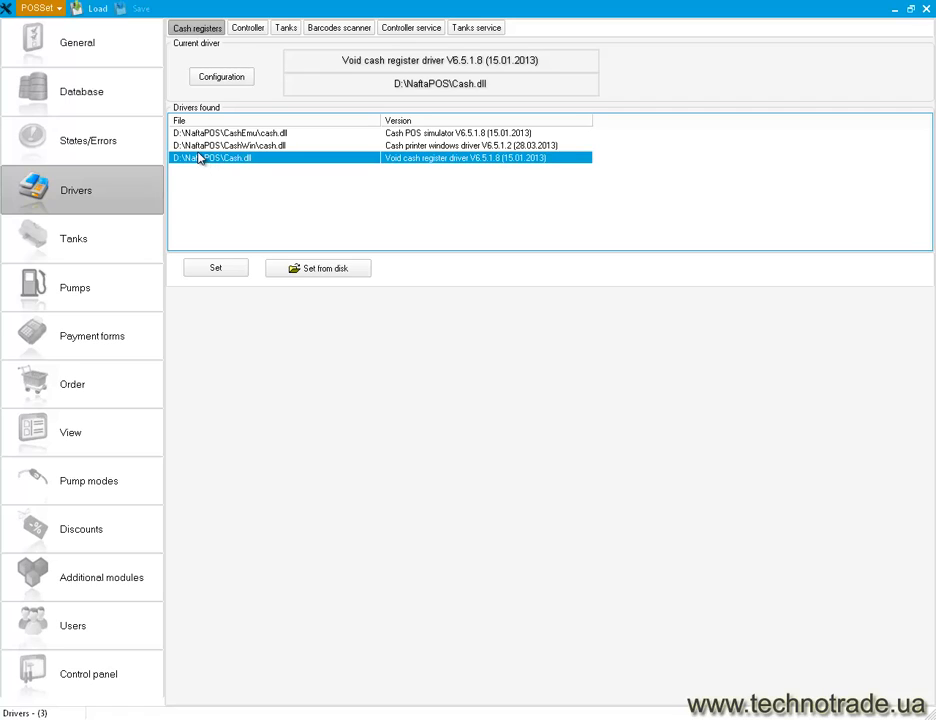
{"action": "left_click", "coordinate": [215, 270]}
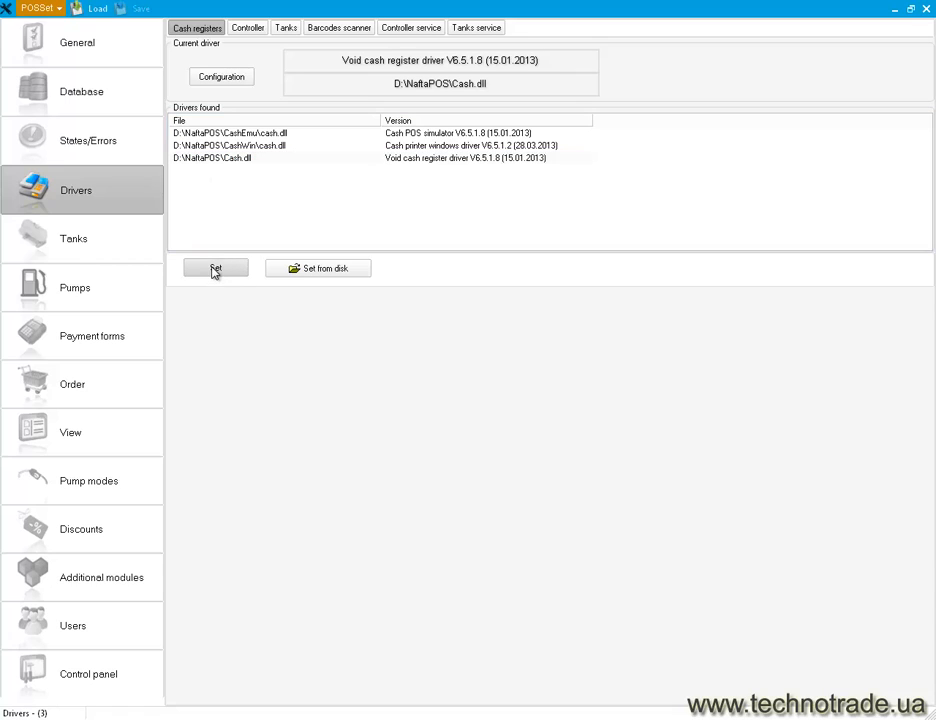
Set the PTS controller driver D:\NaftaPOS\pts\controll.dll as the controller driver.
{"action": "left_click", "coordinate": [250, 27]}
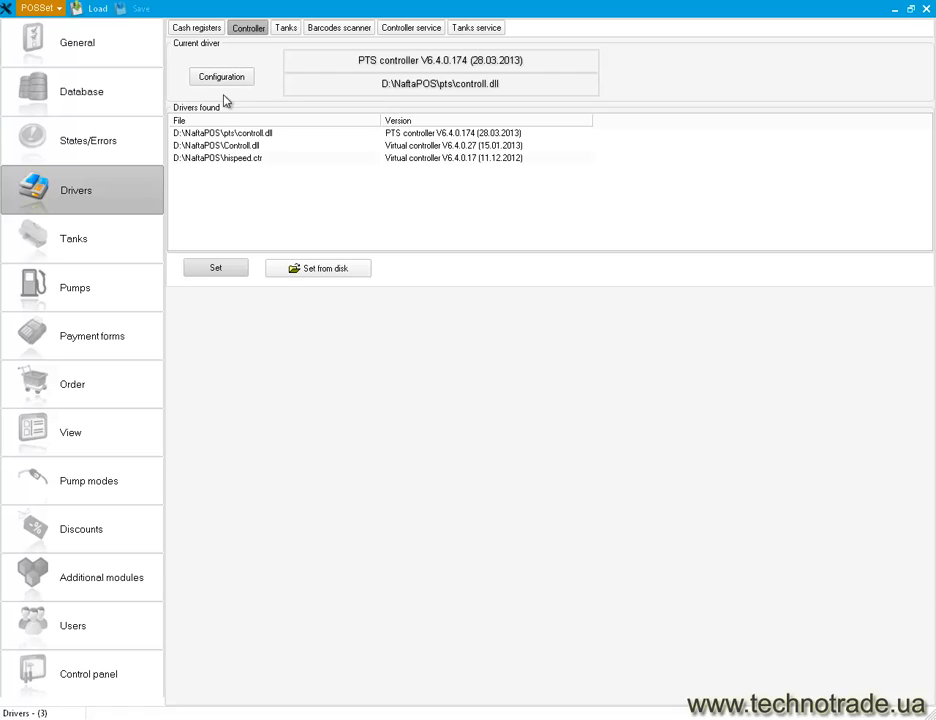
{"action": "left_click", "coordinate": [226, 132]}
{"action": "left_click", "coordinate": [216, 266]}
Open the PTS driver configuration and test communication with controller #1 on COM port 5.
{"action": "left_click", "coordinate": [221, 88]}
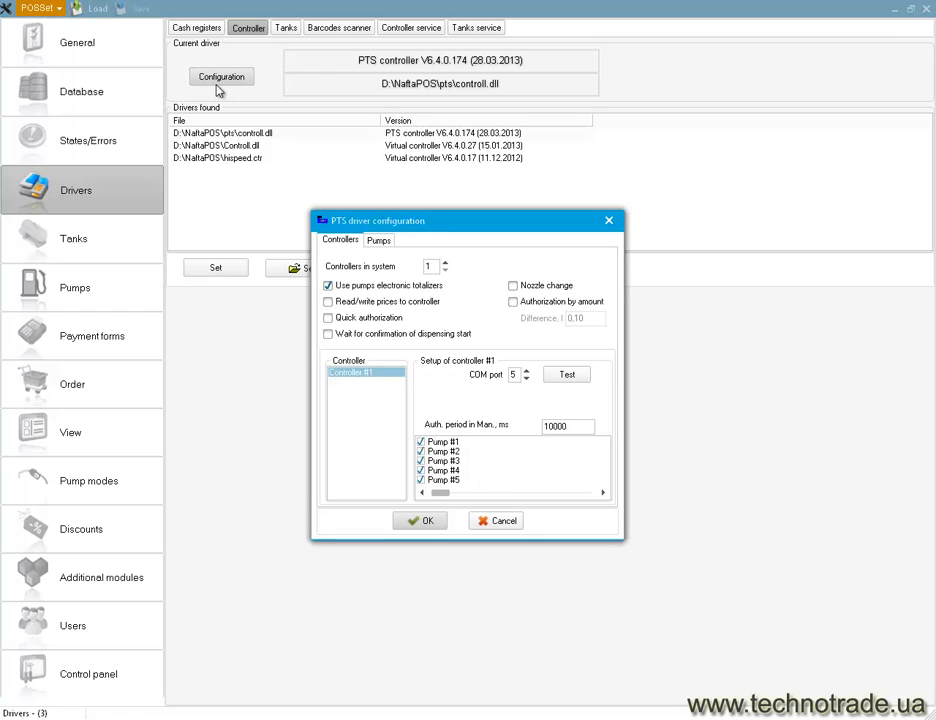
{"action": "left_click", "coordinate": [515, 375]}
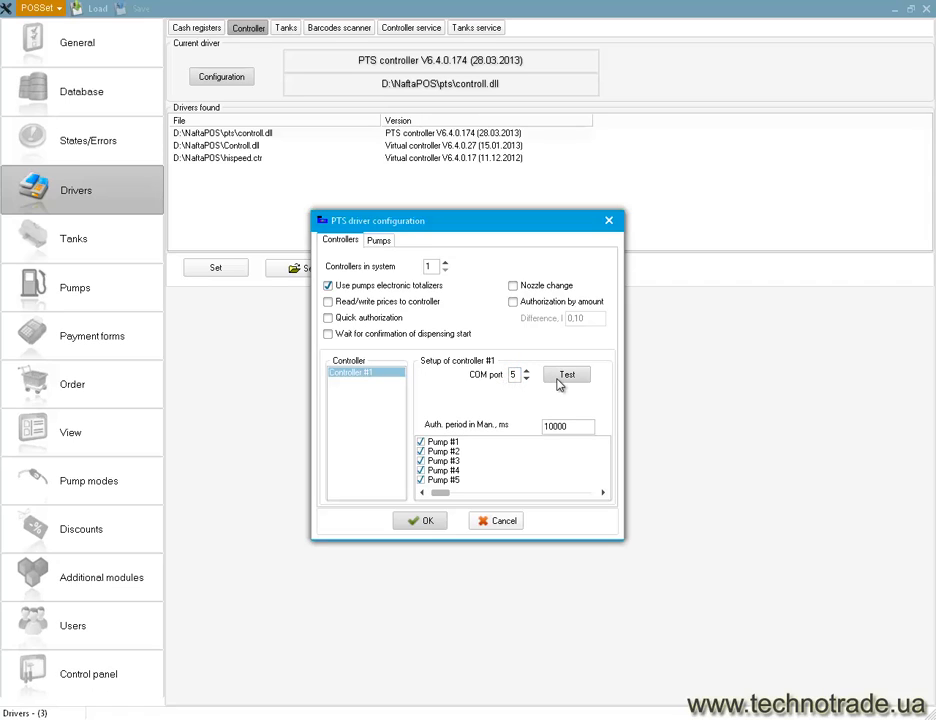
{"action": "left_click", "coordinate": [562, 376]}
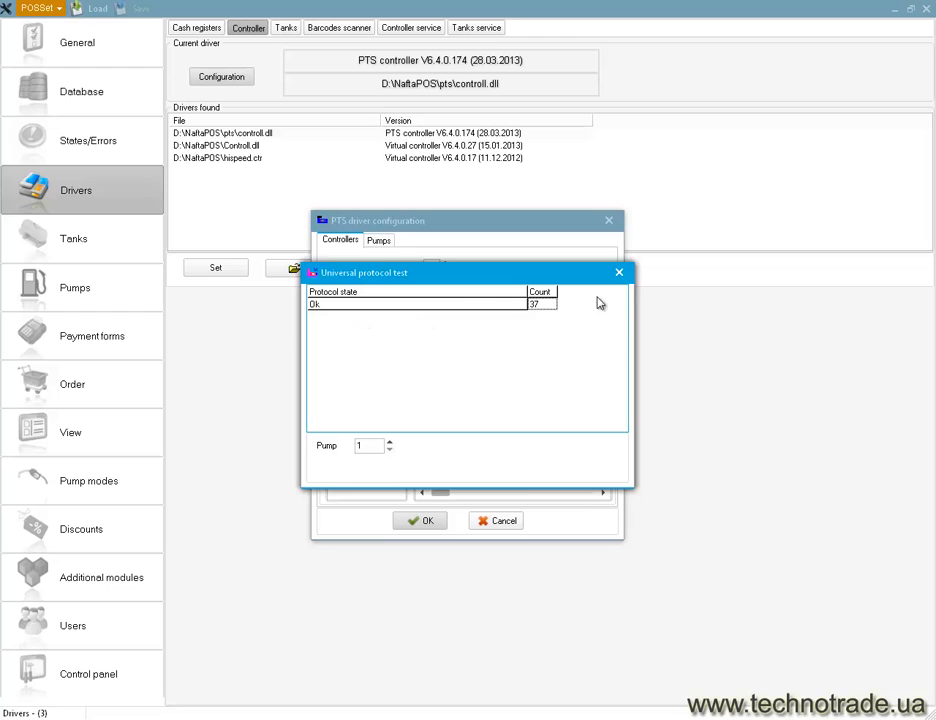
{"action": "left_click", "coordinate": [619, 274]}
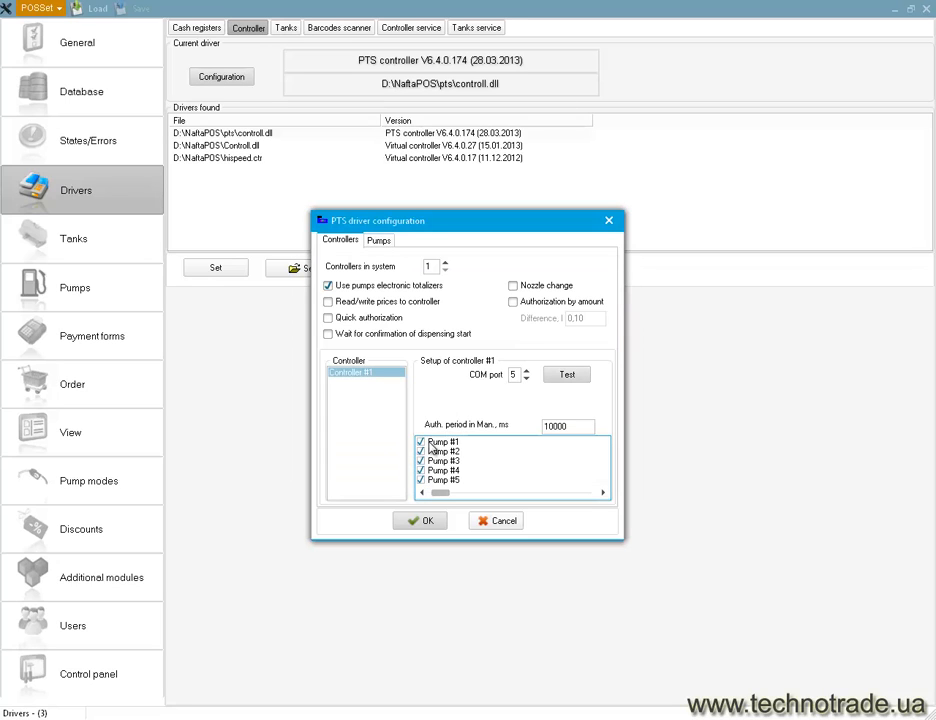
Compare the pumps enabled for controller #1 with the pump setup in the PTS controller configuration utility, then close the utility.
{"action": "left_click", "coordinate": [461, 492]}
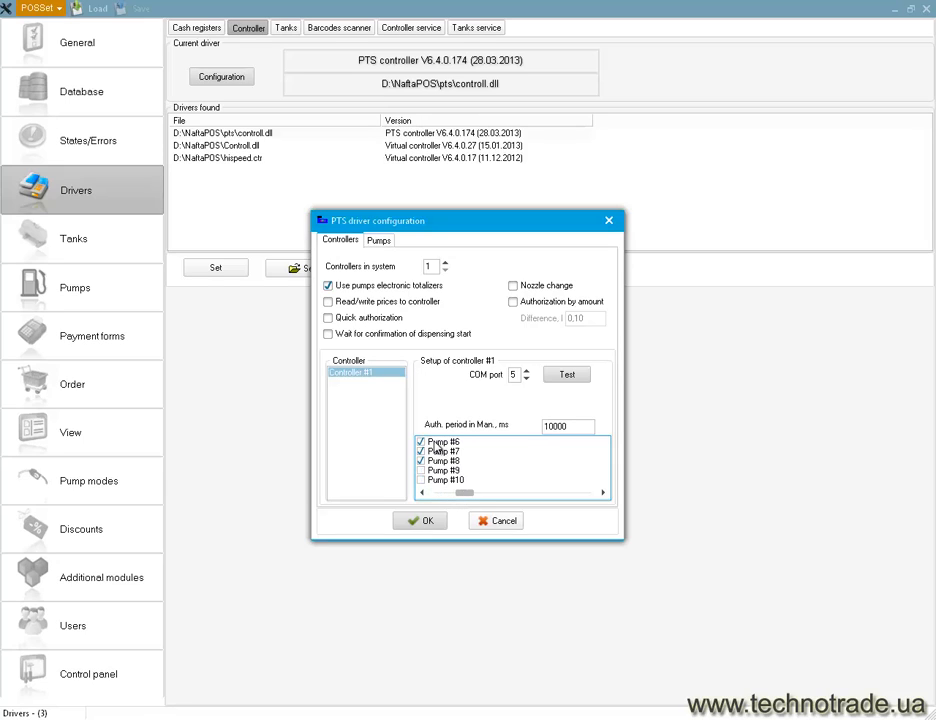
{"action": "left_click", "coordinate": [437, 492]}
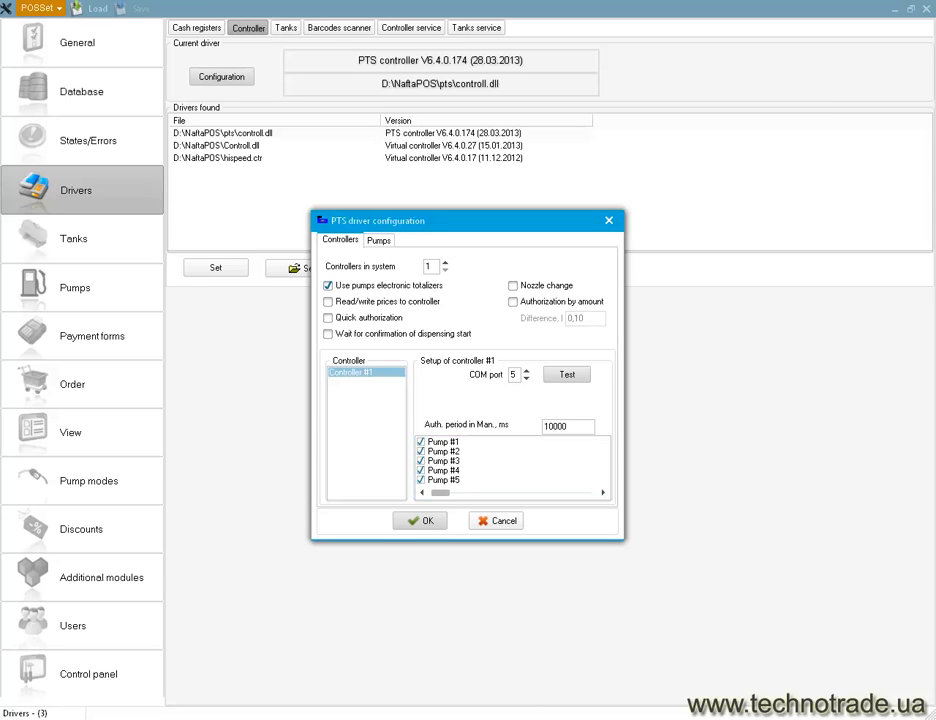
{"action": "key", "text": "alt+Tab"}
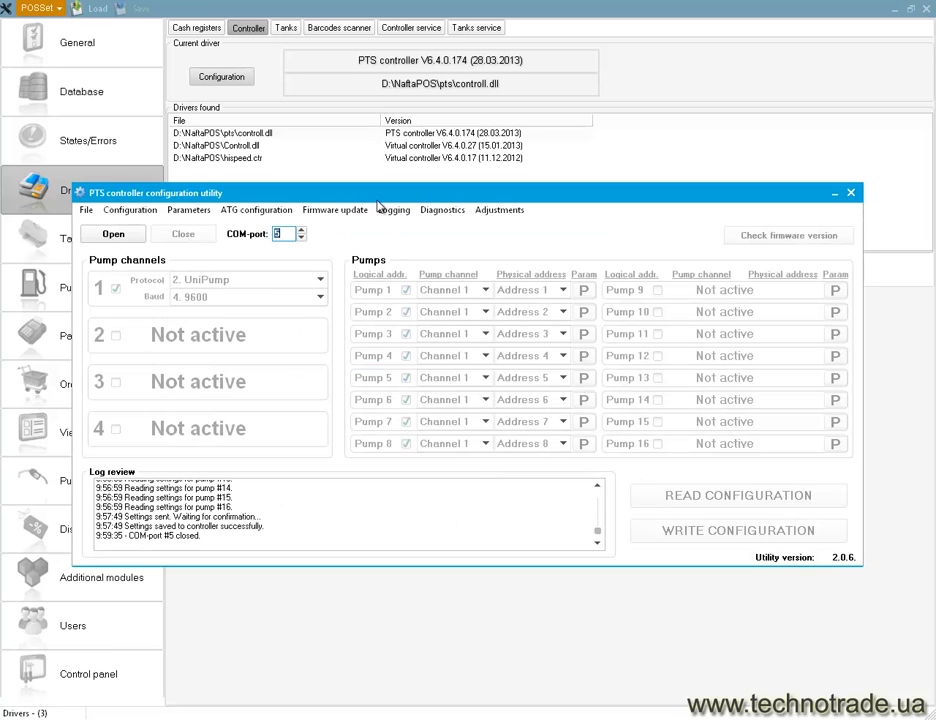
{"action": "left_click_drag", "start_coordinate": [379, 198], "coordinate": [468, 509]}
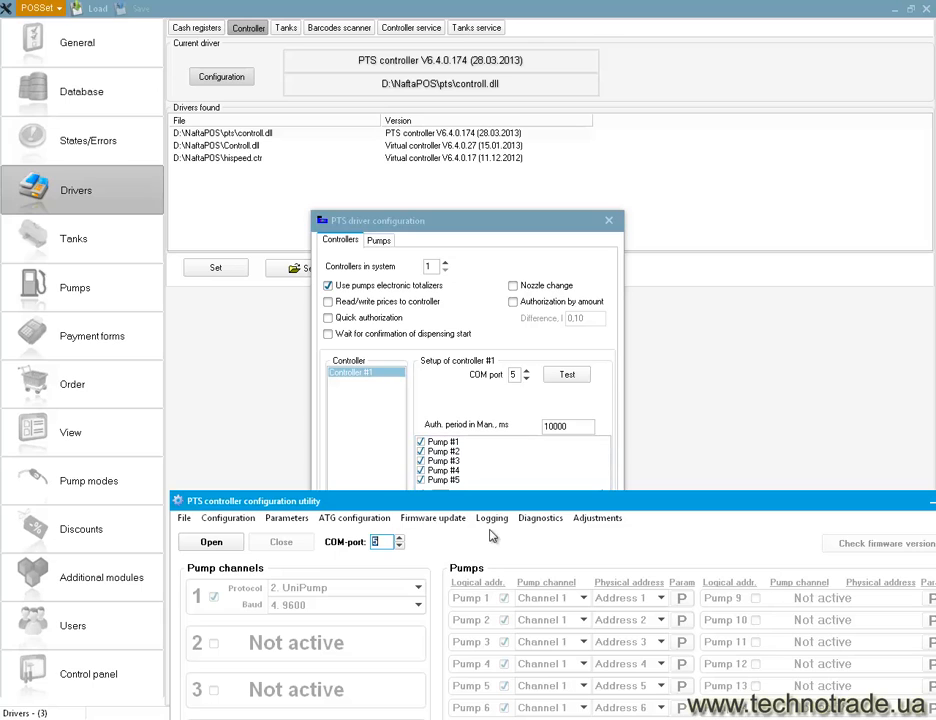
{"action": "left_click_drag", "start_coordinate": [460, 504], "coordinate": [427, 245]}
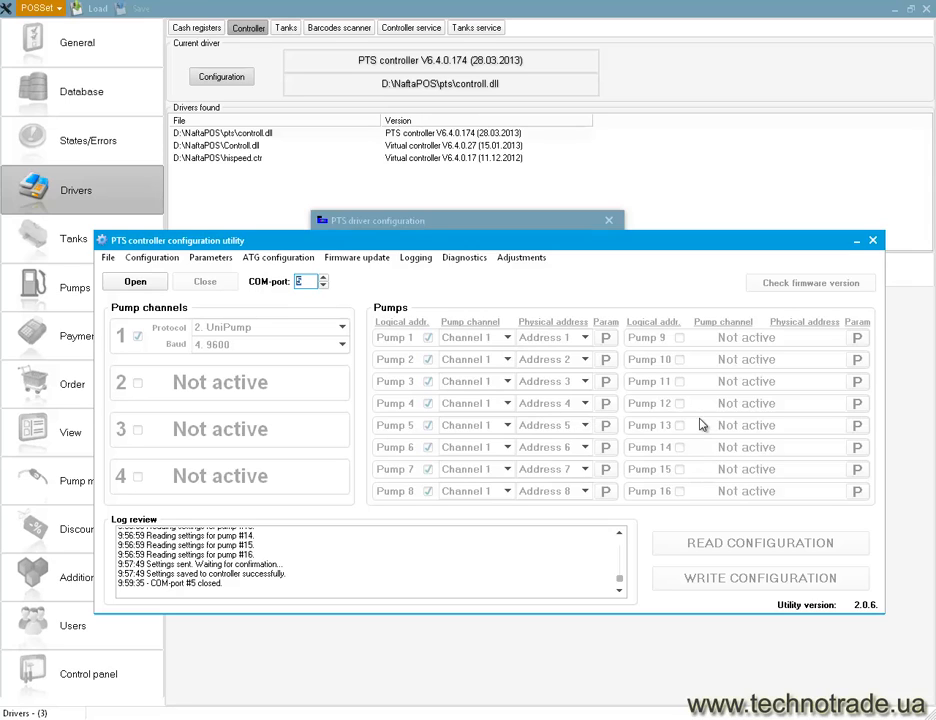
{"action": "left_click", "coordinate": [872, 242]}
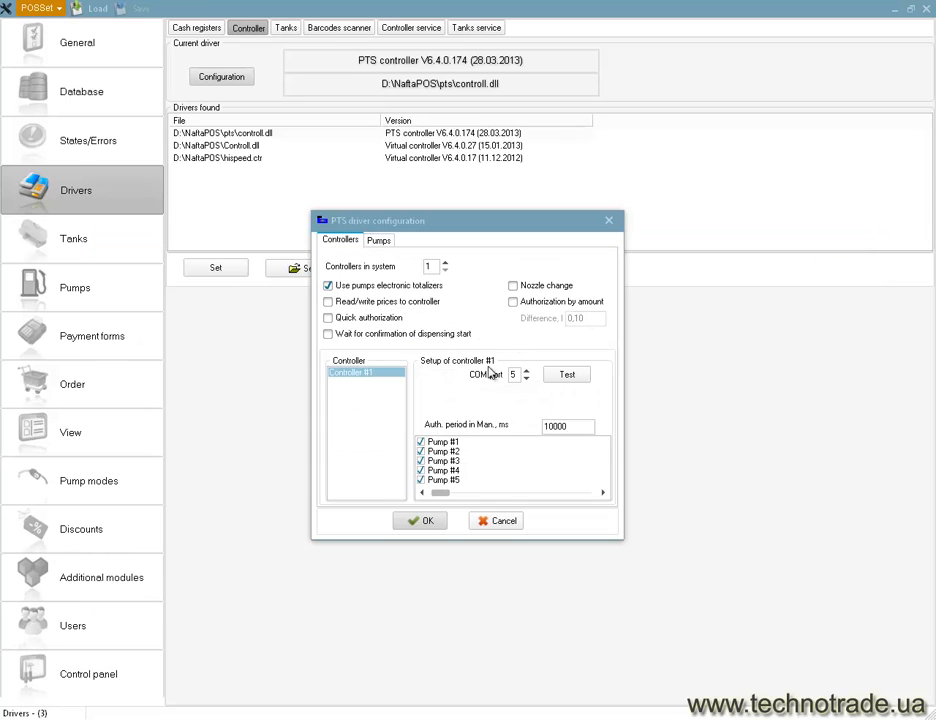
Review controller #1's pump list again and keep the number of controllers in system at 1.
{"action": "left_click", "coordinate": [441, 494]}
{"action": "left_click", "coordinate": [441, 493]}
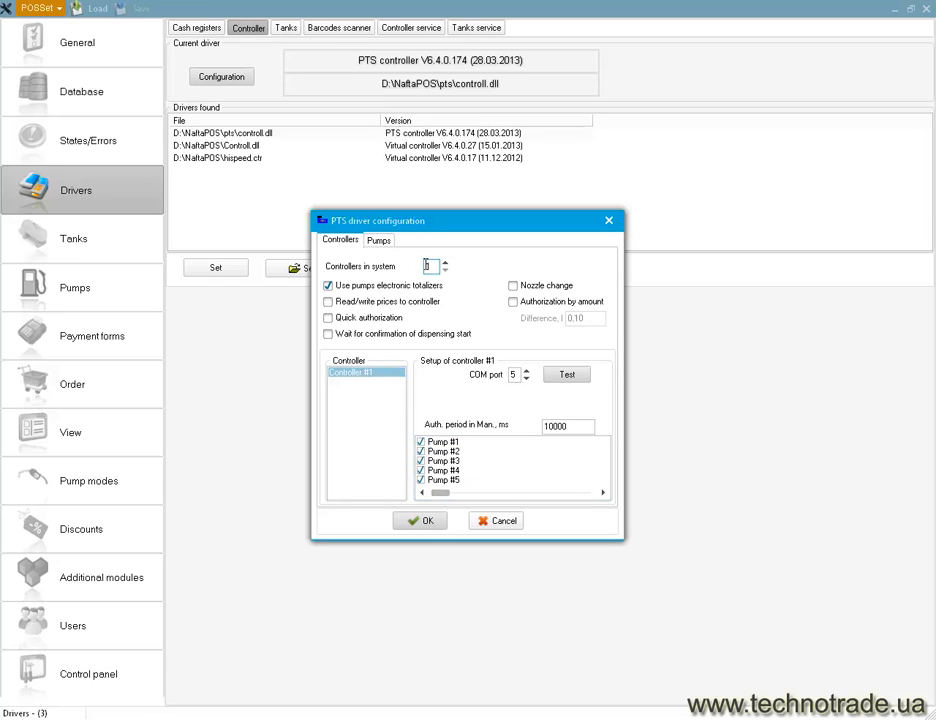
{"action": "left_click", "coordinate": [445, 262]}
{"action": "left_click", "coordinate": [445, 270]}
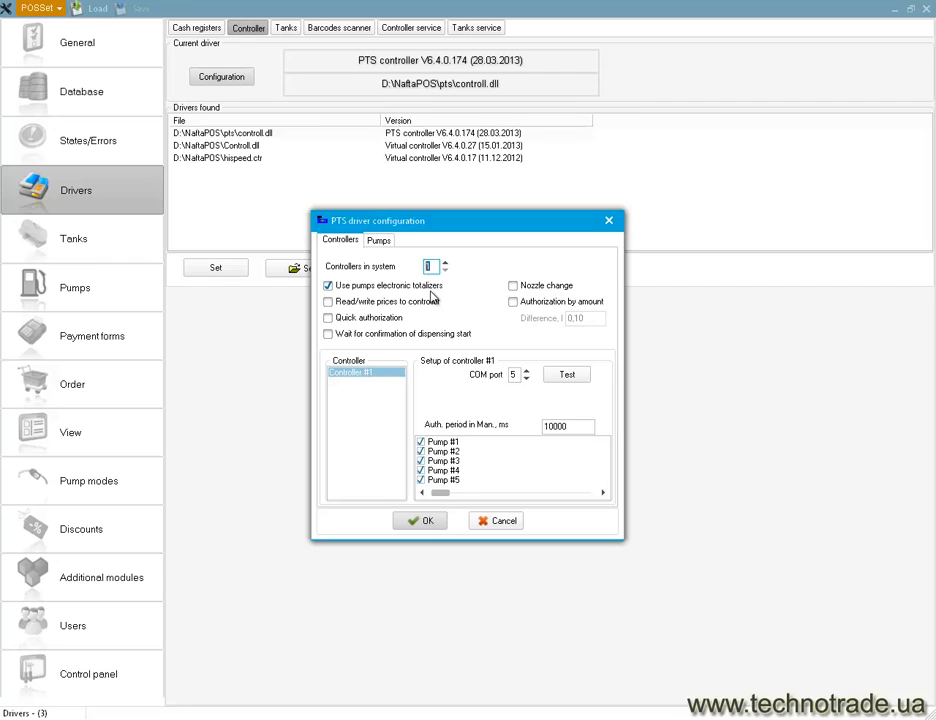
Go through pumps 1 to 8 in the PTS driver configuration and check each one's number in the controller.
{"action": "left_click", "coordinate": [378, 242]}
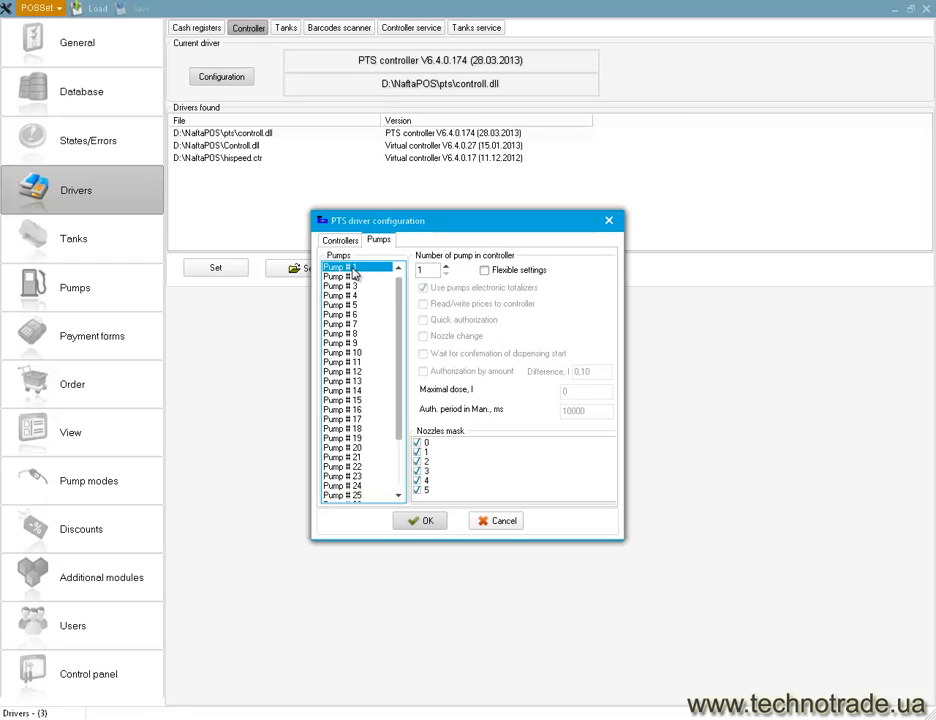
{"action": "left_click", "coordinate": [425, 268]}
{"action": "left_click", "coordinate": [434, 269]}
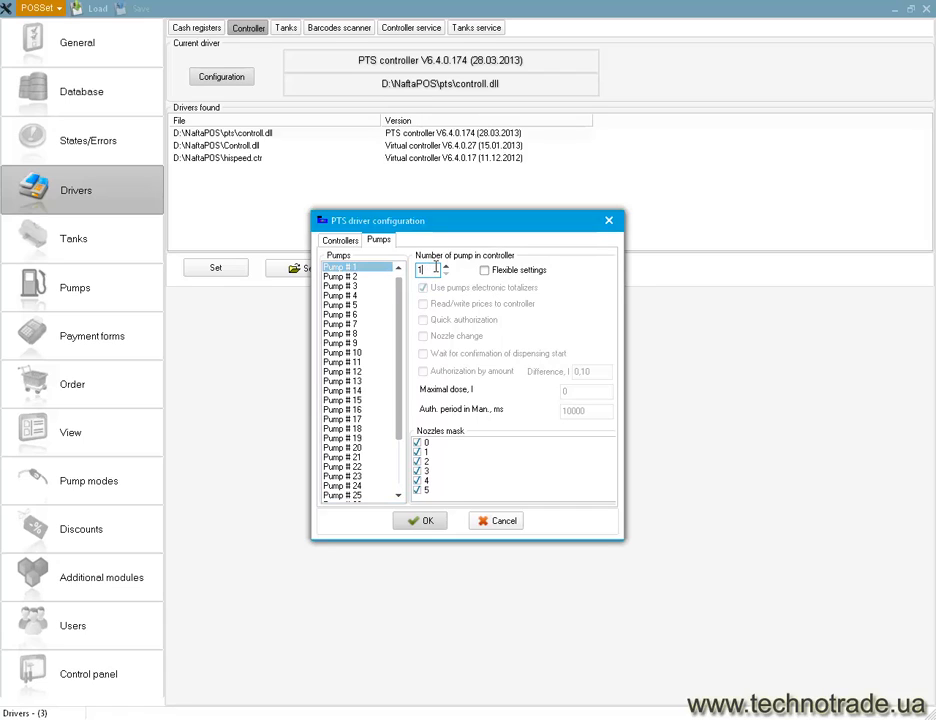
{"action": "left_click", "coordinate": [364, 278]}
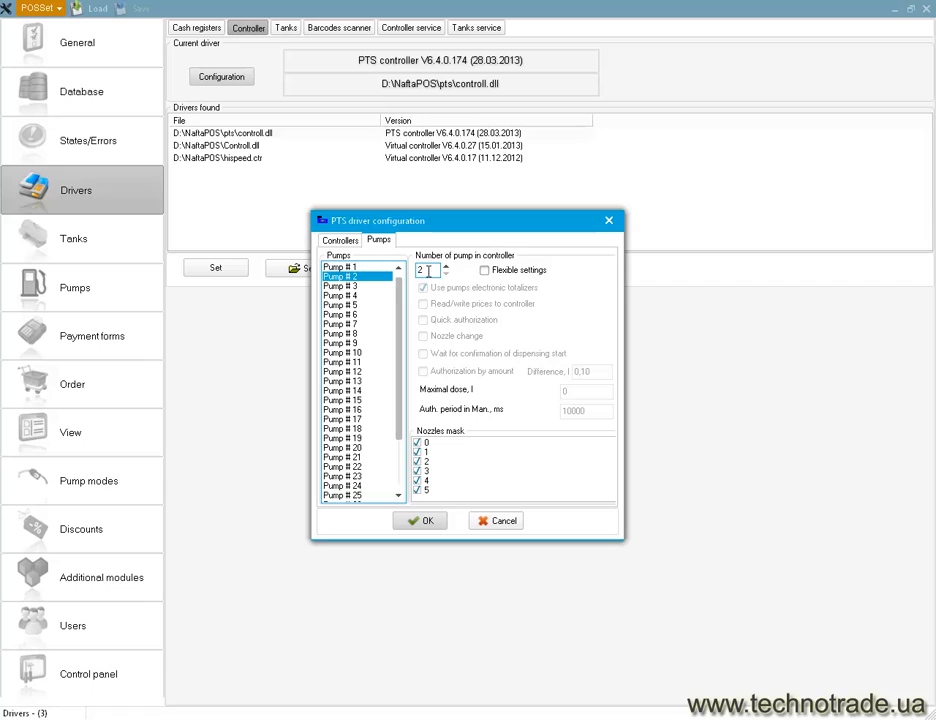
{"action": "left_click_drag", "start_coordinate": [428, 270], "coordinate": [408, 270]}
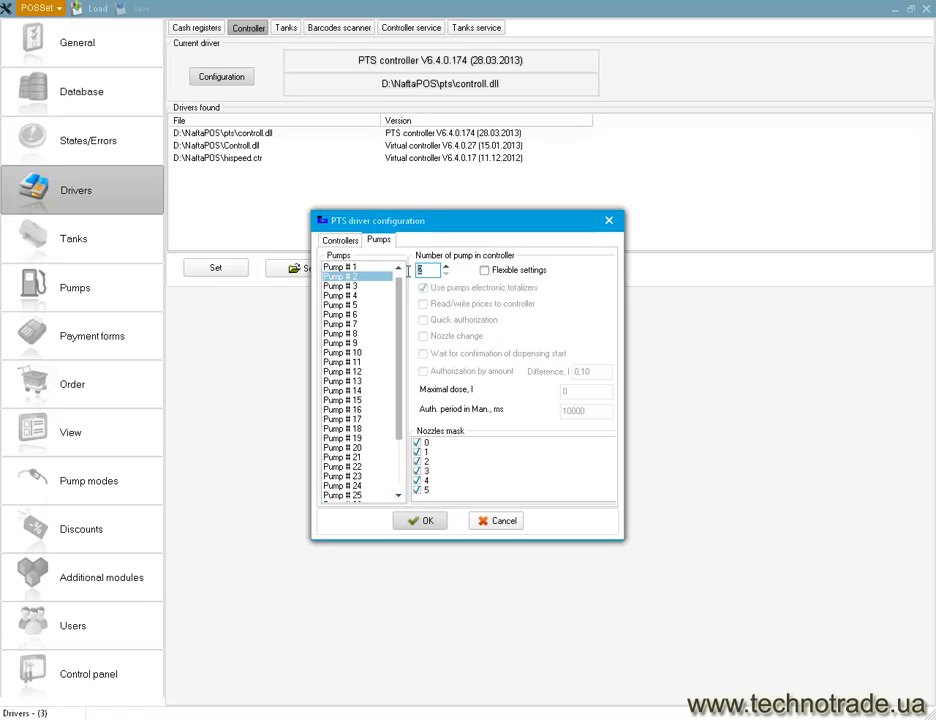
{"action": "left_click", "coordinate": [350, 286]}
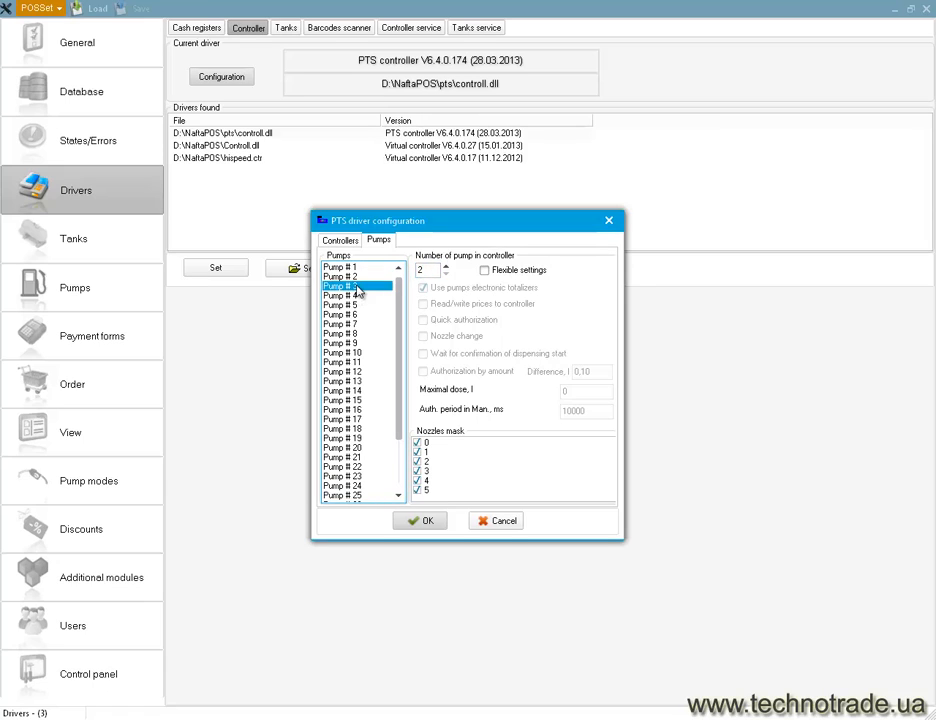
{"action": "left_click", "coordinate": [350, 296]}
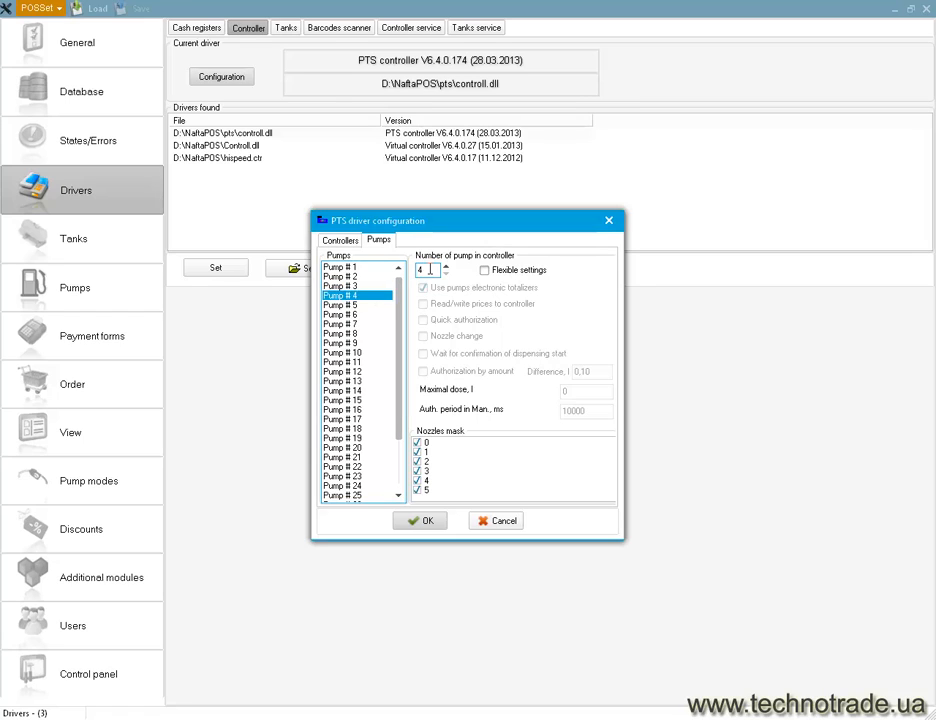
{"action": "left_click", "coordinate": [354, 306]}
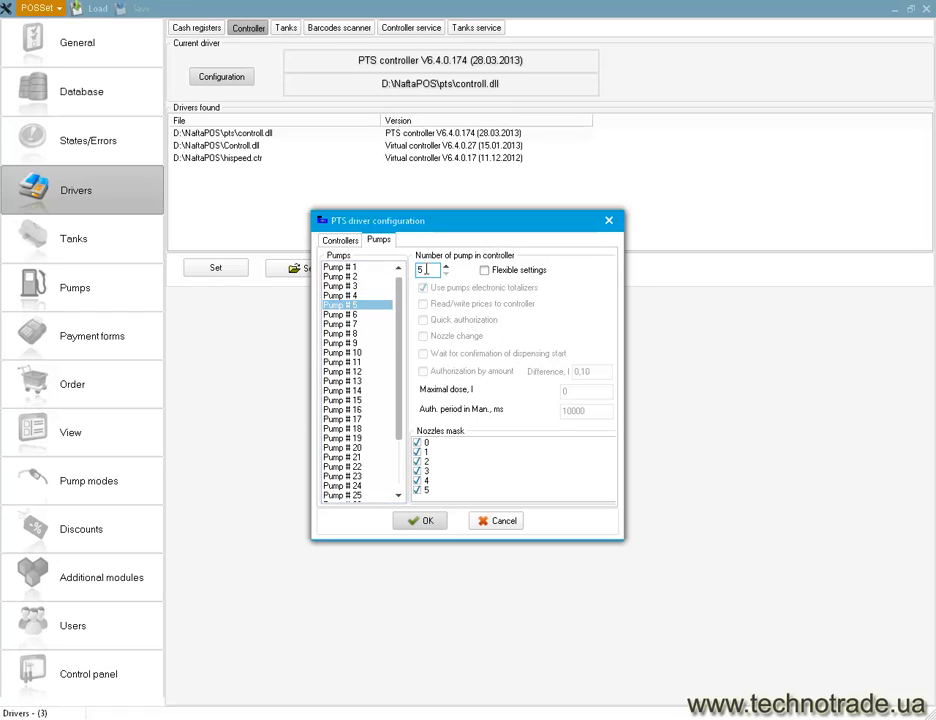
{"action": "left_click", "coordinate": [356, 314]}
{"action": "left_click", "coordinate": [355, 324]}
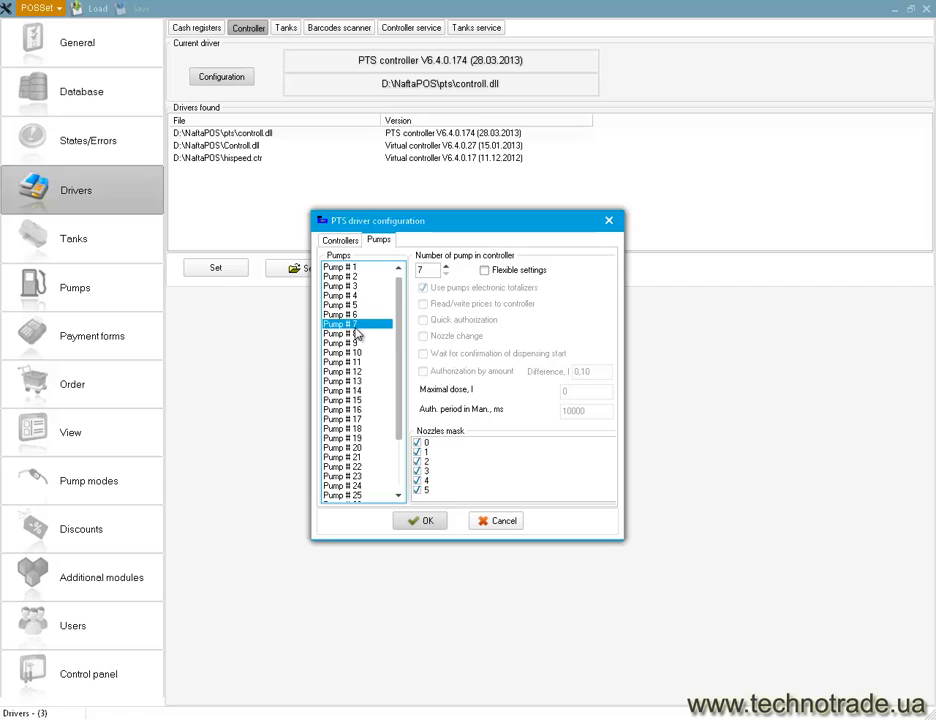
{"action": "left_click", "coordinate": [354, 333]}
Recheck the pump-to-controller numbering by going back over the pumps, including pump 8 and pumps 1 to 3.
{"action": "left_click", "coordinate": [356, 324]}
{"action": "left_click", "coordinate": [357, 314]}
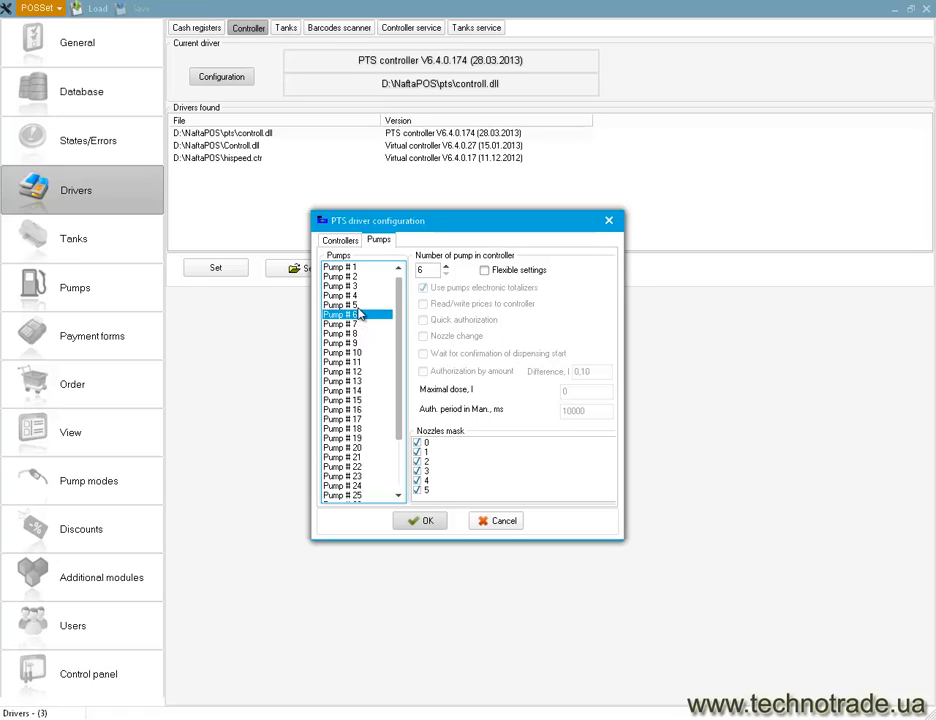
{"action": "left_click", "coordinate": [358, 305]}
{"action": "left_click", "coordinate": [358, 287]}
{"action": "left_click", "coordinate": [358, 267]}
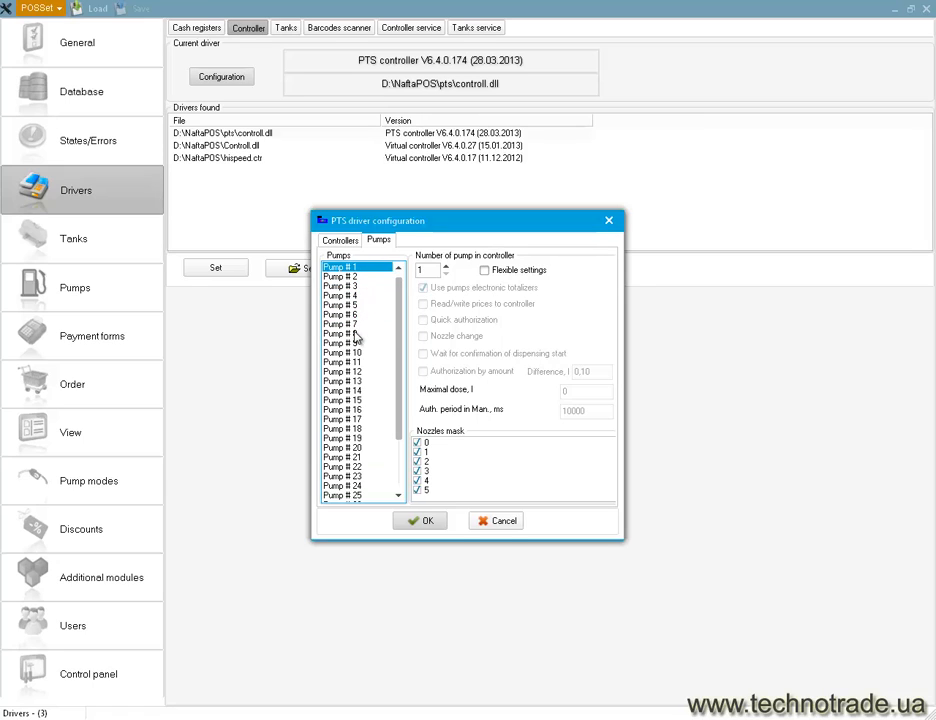
{"action": "left_click", "coordinate": [358, 334]}
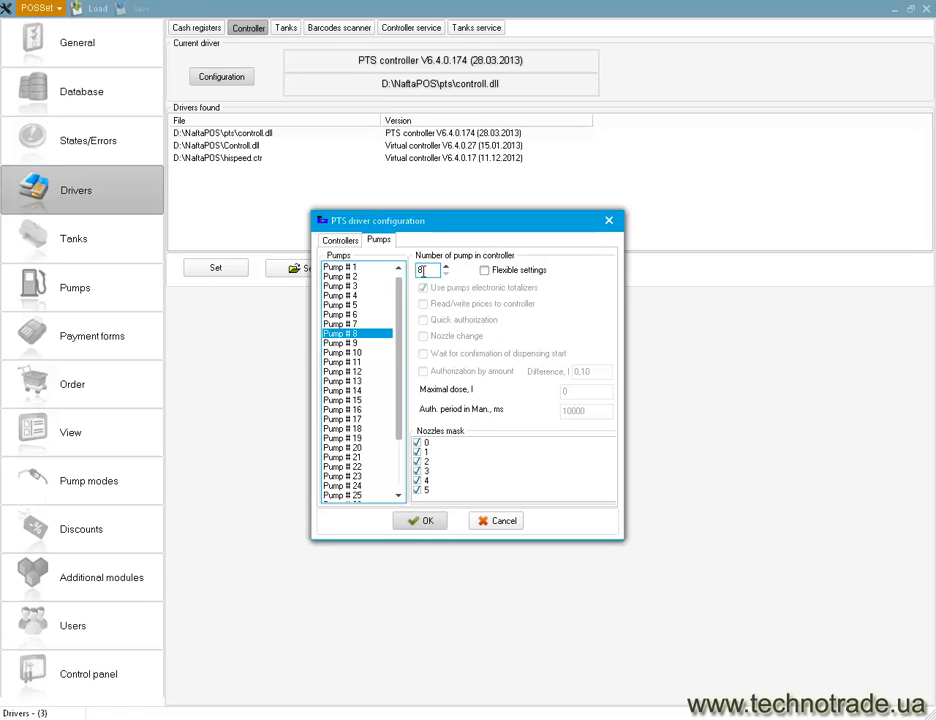
{"action": "double_click", "coordinate": [426, 270]}
{"action": "type", "text": "1"}
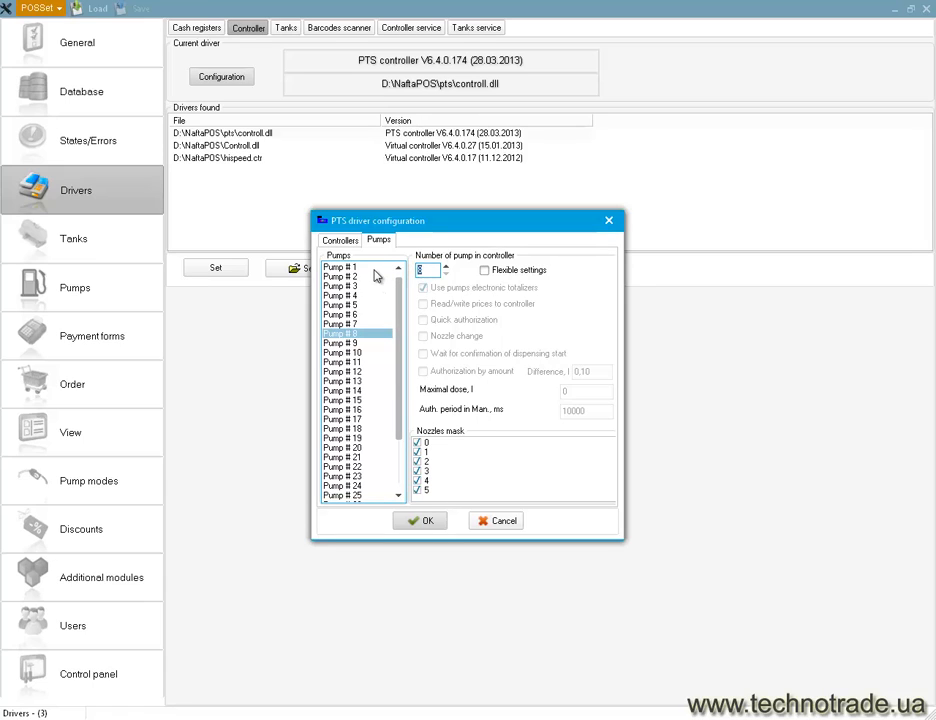
{"action": "left_click", "coordinate": [343, 268]}
{"action": "left_click", "coordinate": [364, 278]}
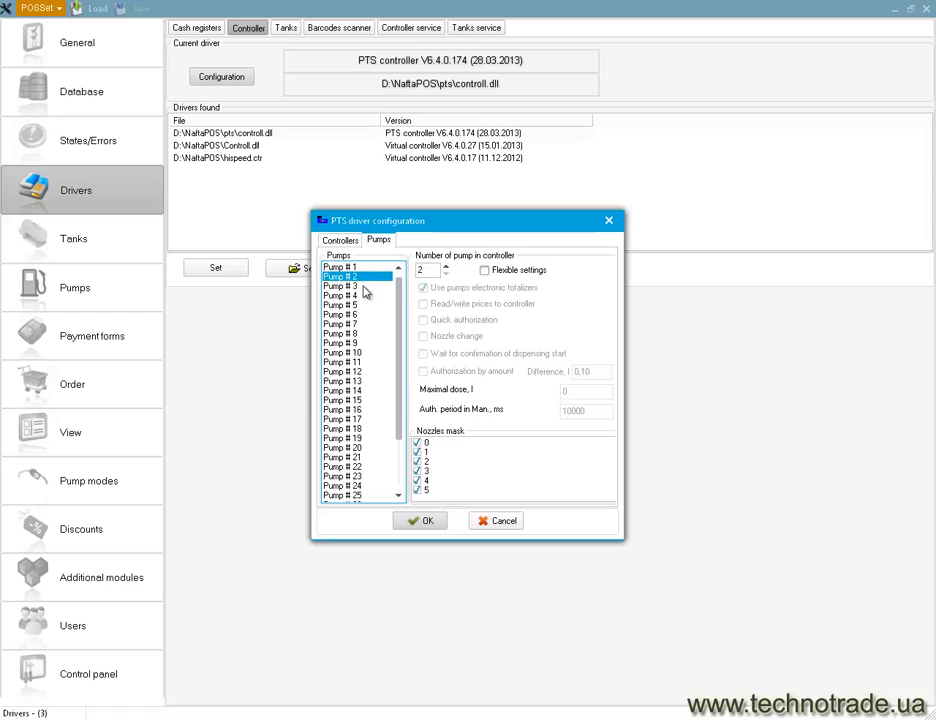
{"action": "left_click", "coordinate": [363, 286]}
{"action": "left_click", "coordinate": [364, 278]}
{"action": "left_click", "coordinate": [361, 267]}
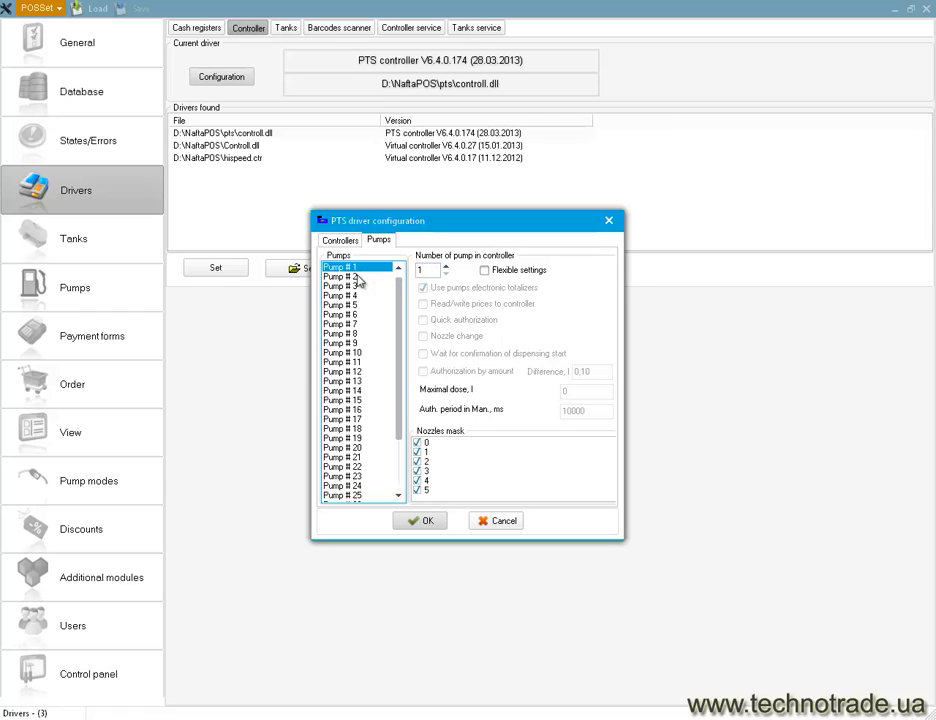
Review pump 1's individual options and nozzles mask, then confirm the PTS driver configuration.
{"action": "left_click", "coordinate": [421, 288]}
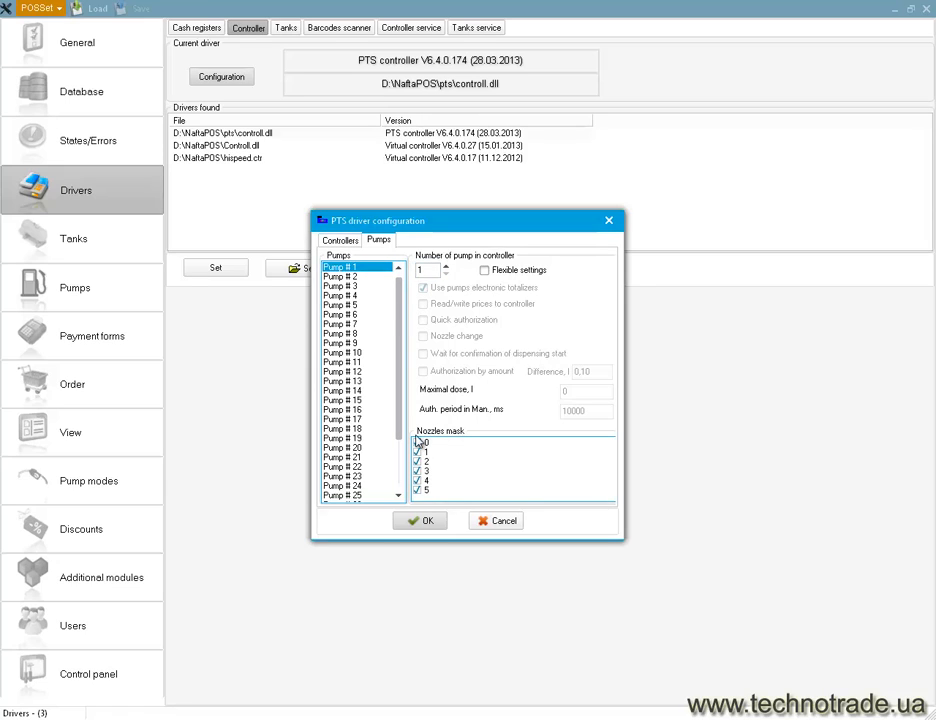
{"action": "left_click", "coordinate": [344, 243]}
{"action": "left_click", "coordinate": [418, 524]}
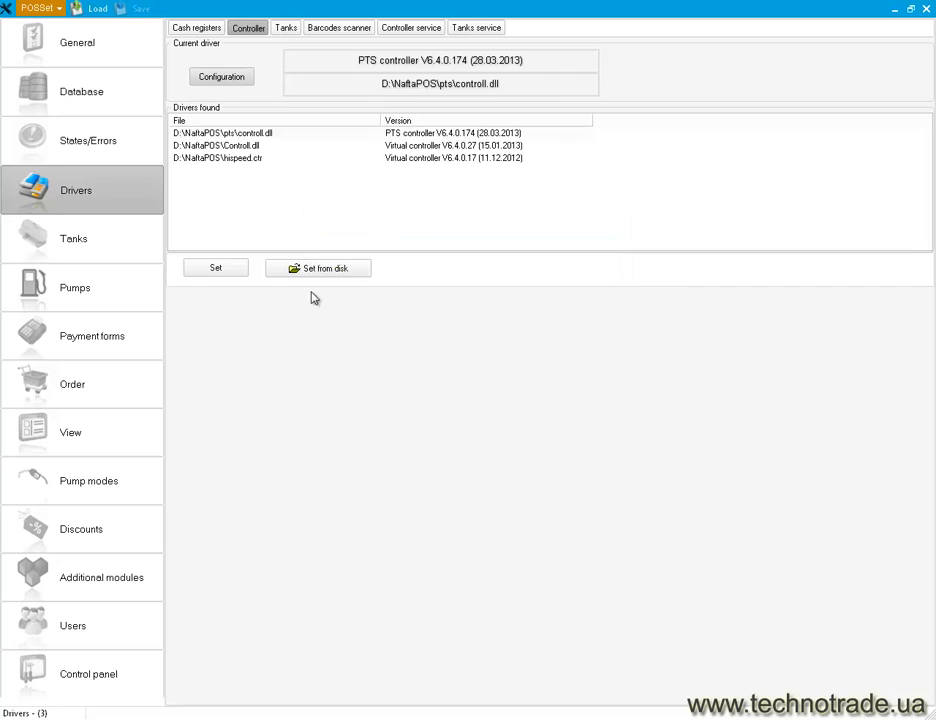
Set the PTS ATG driver D:\NaftaPOS\pts\tank32.dll as the tanks driver.
{"action": "left_click", "coordinate": [286, 28]}
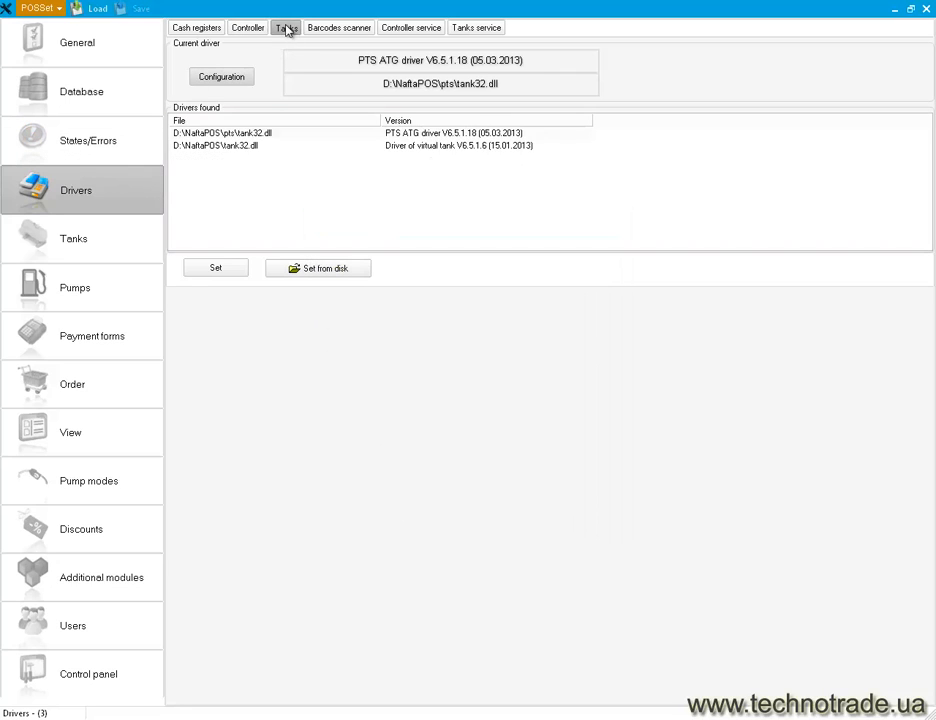
{"action": "left_click", "coordinate": [236, 134]}
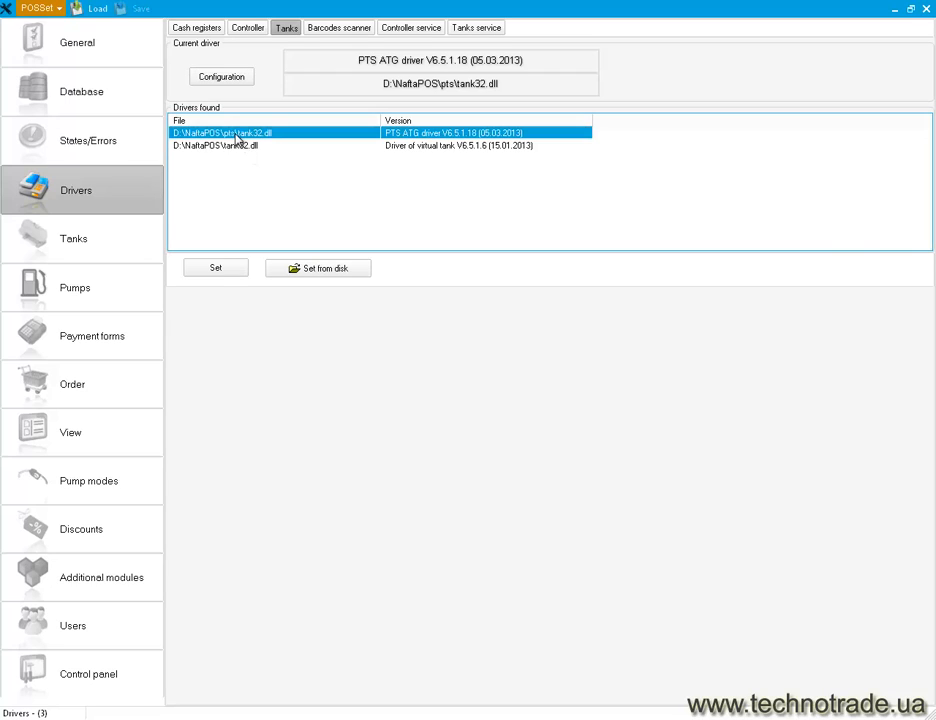
{"action": "left_click", "coordinate": [240, 269]}
Open the PTS ATG driver configuration and review the applied tanks, the ATG probes quantity, and the client and protocol timeouts.
{"action": "left_click", "coordinate": [223, 80]}
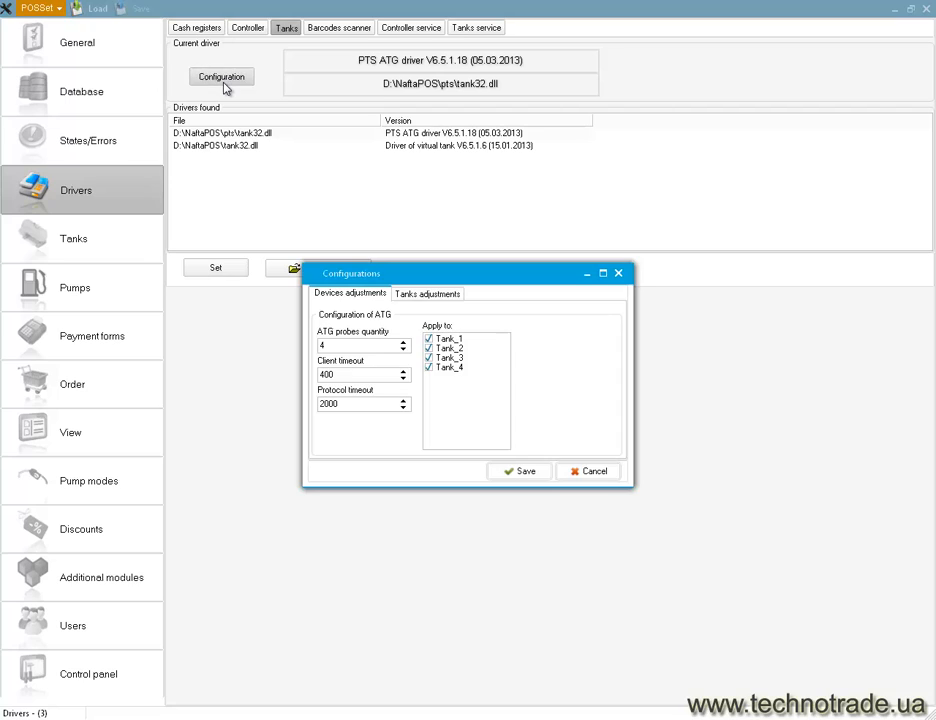
{"action": "left_click", "coordinate": [428, 340]}
{"action": "left_click", "coordinate": [429, 340]}
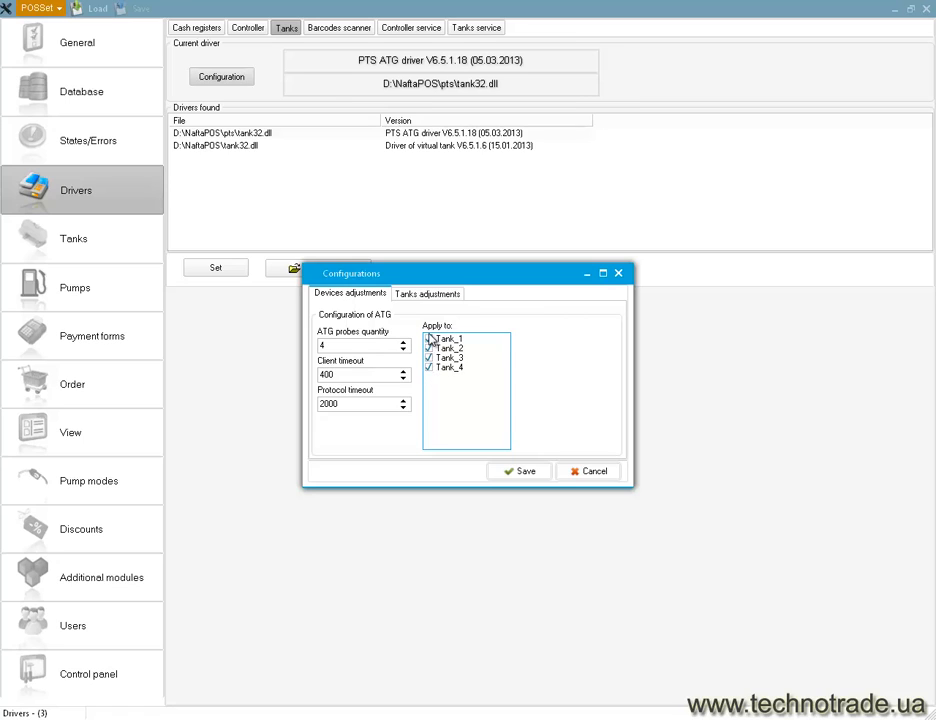
{"action": "left_click", "coordinate": [362, 346]}
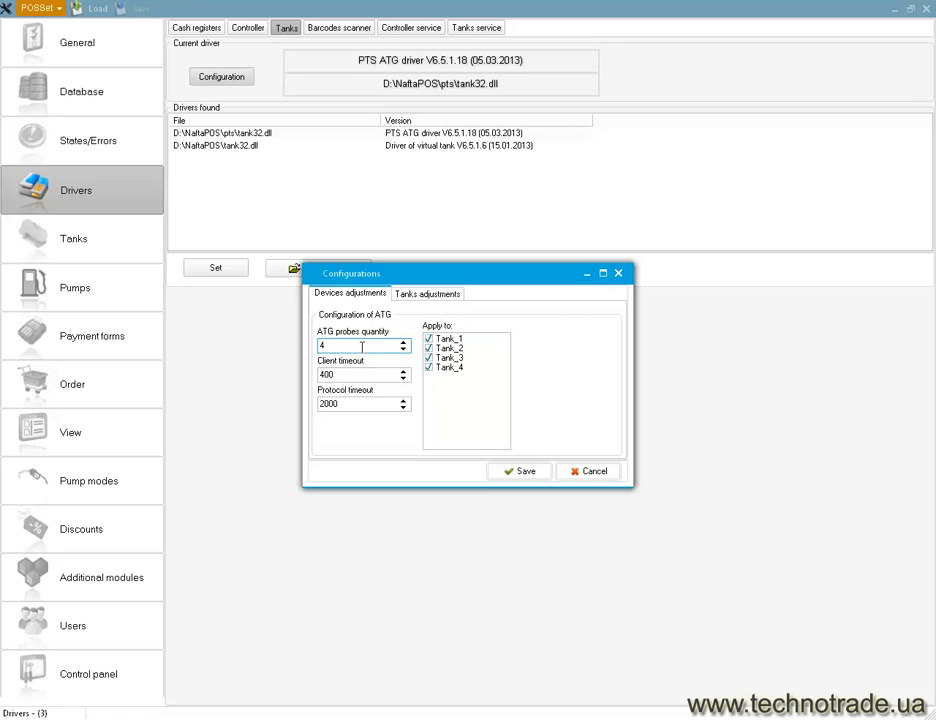
{"action": "left_click", "coordinate": [359, 376]}
{"action": "left_click", "coordinate": [351, 406]}
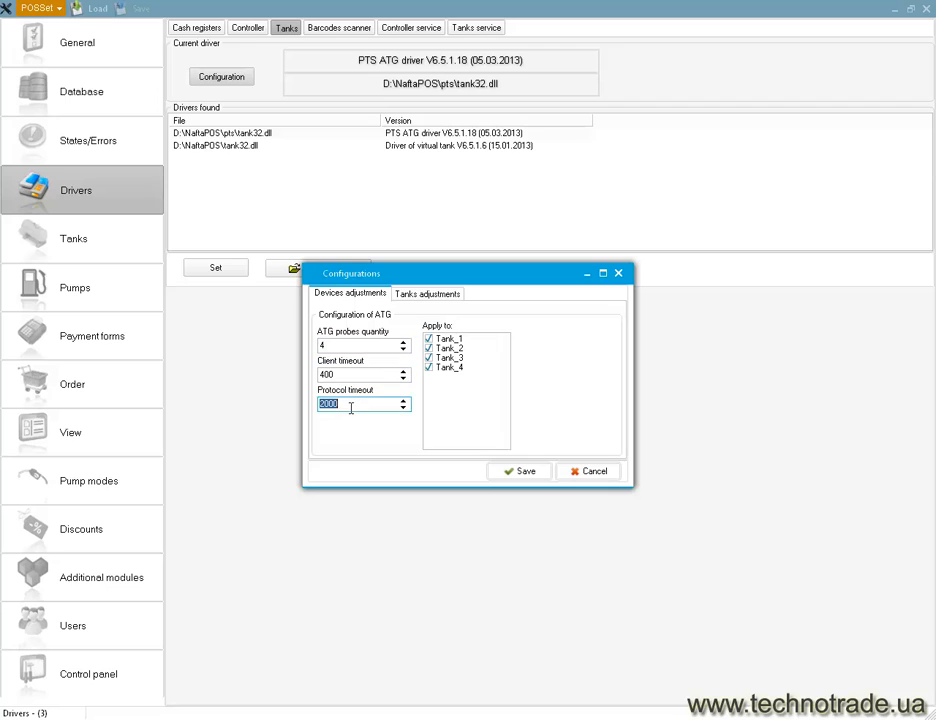
Review the PTS controller assignments in the tanks adjustments, keeping controller 1 for tank 1.
{"action": "left_click", "coordinate": [424, 298]}
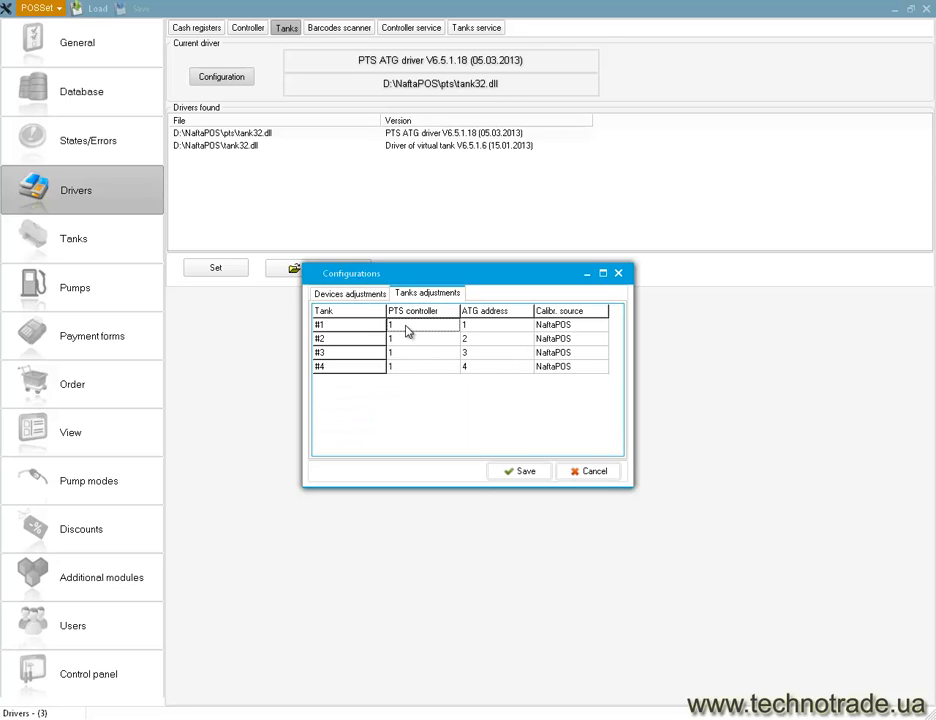
{"action": "left_click", "coordinate": [415, 325]}
{"action": "left_click", "coordinate": [450, 325]}
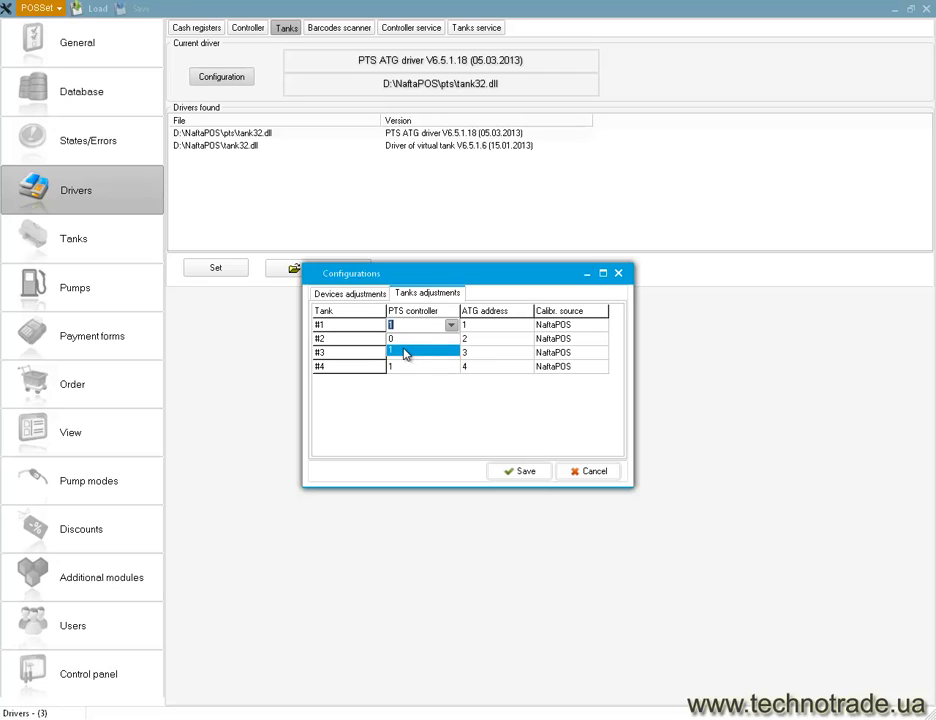
{"action": "left_click", "coordinate": [405, 353]}
{"action": "left_click", "coordinate": [403, 339]}
{"action": "left_click", "coordinate": [407, 354]}
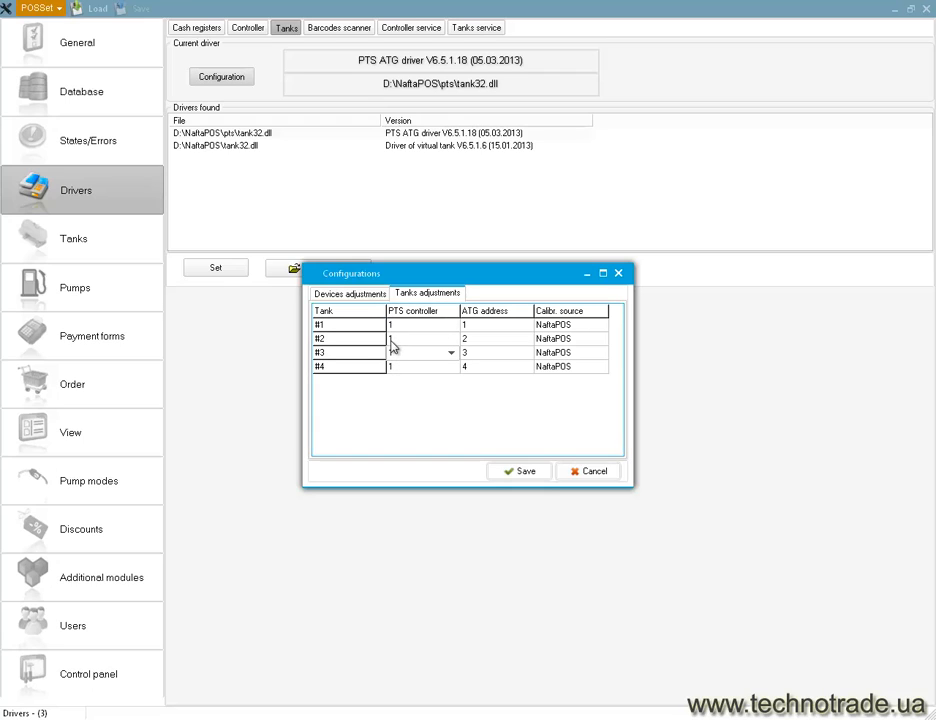
Check the ATG addresses assigned to tanks 1 and 2 and the addresses available for selection.
{"action": "left_click", "coordinate": [485, 325]}
{"action": "left_click", "coordinate": [525, 327]}
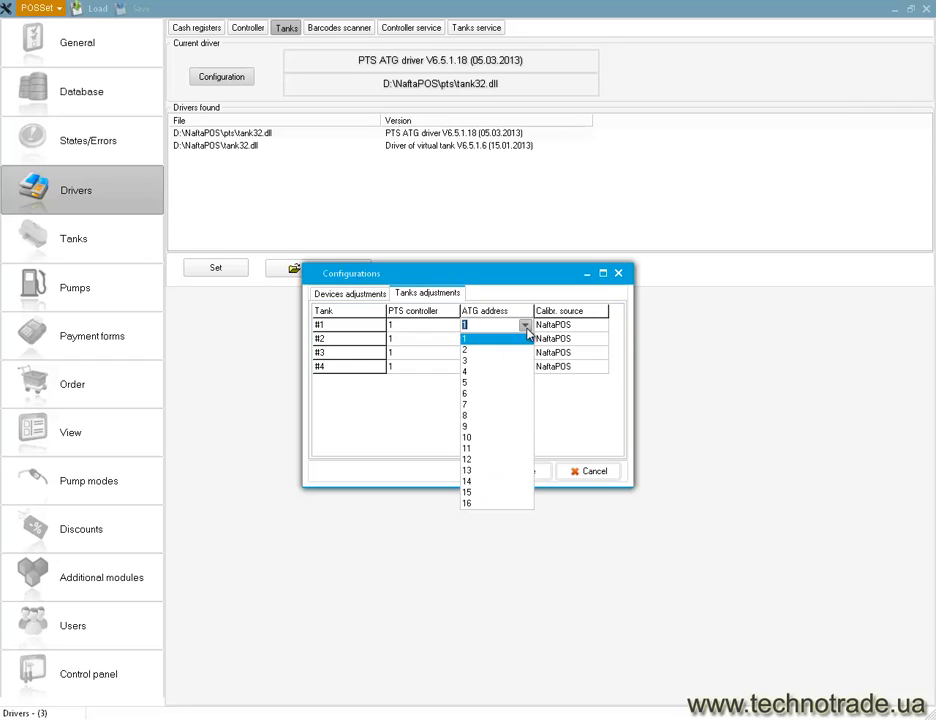
{"action": "left_click", "coordinate": [526, 329]}
{"action": "left_click", "coordinate": [521, 340]}
{"action": "left_click", "coordinate": [526, 340]}
{"action": "left_click", "coordinate": [525, 341]}
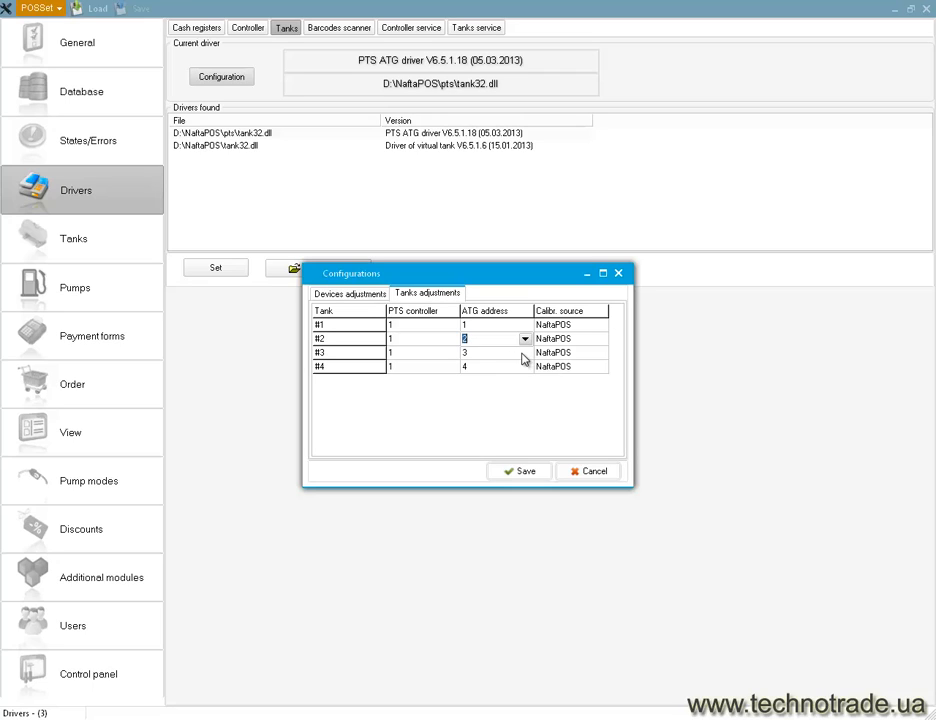
Compare the calibration source options for tank 1, keep NaftaPOS as the source, and save the ATG driver configuration.
{"action": "left_click", "coordinate": [551, 328]}
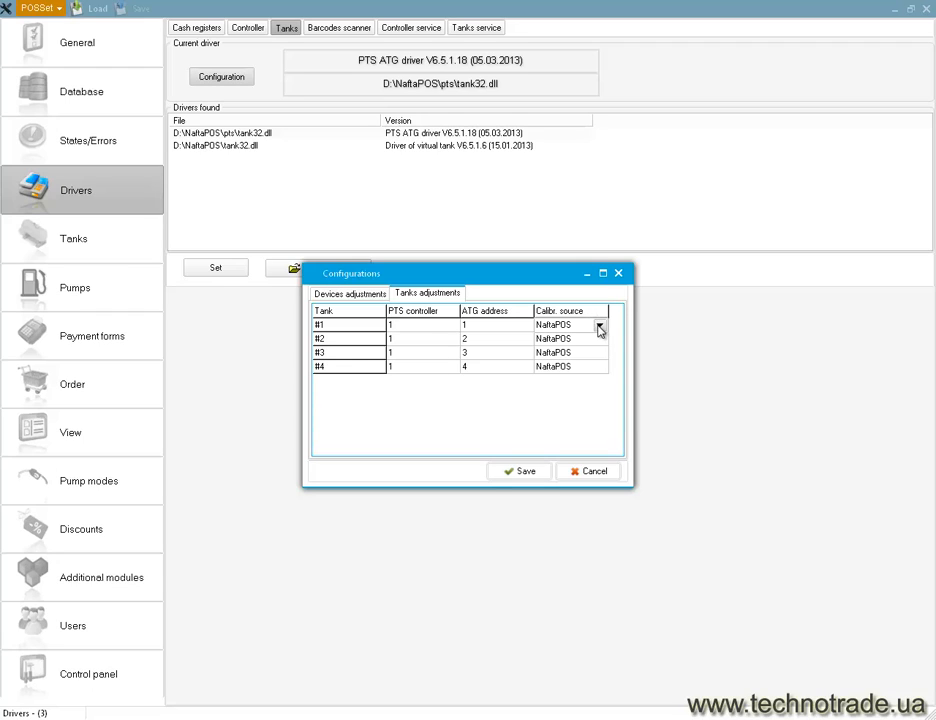
{"action": "left_click", "coordinate": [600, 327]}
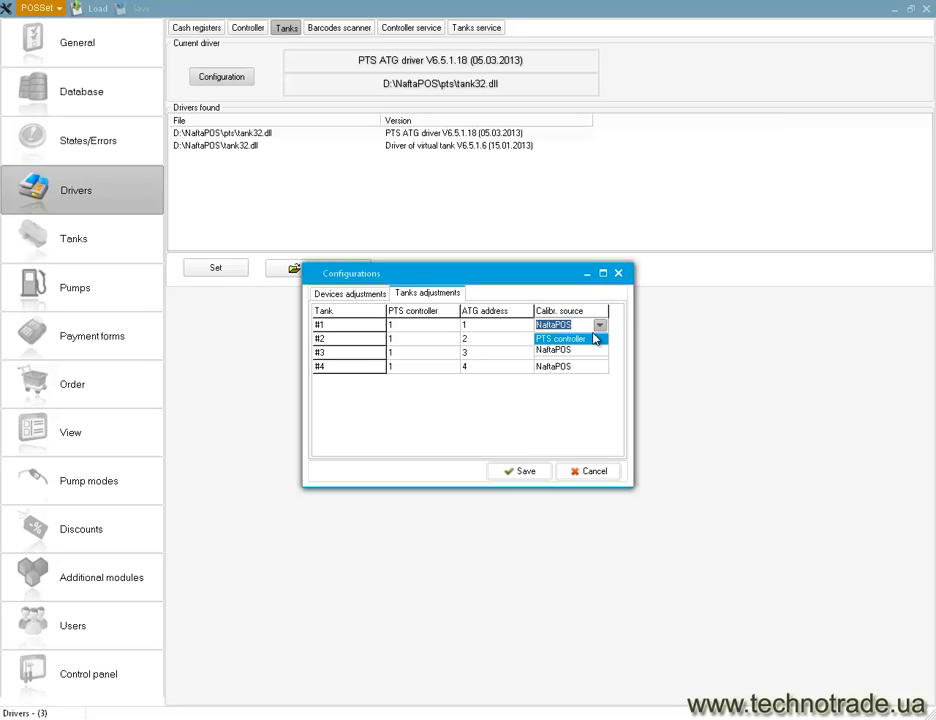
{"action": "left_click", "coordinate": [590, 313]}
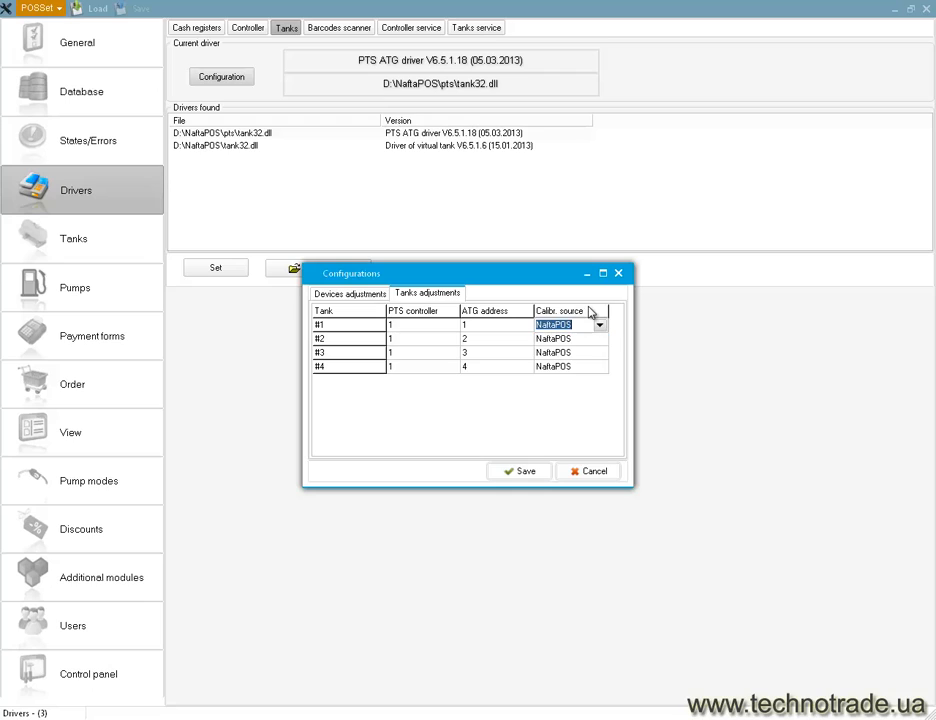
{"action": "left_click", "coordinate": [599, 325]}
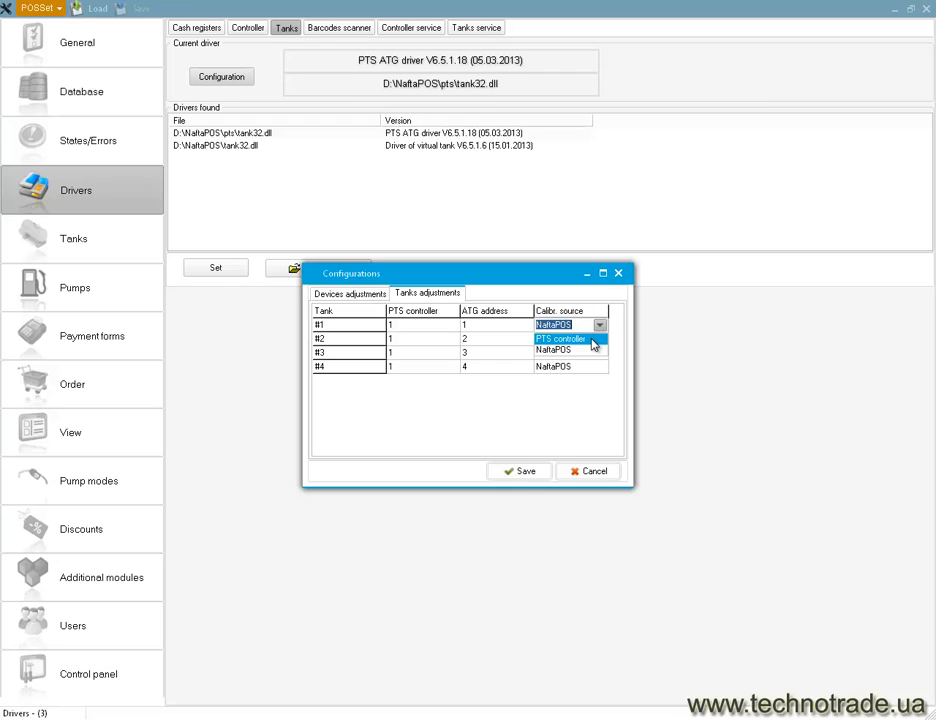
{"action": "left_click", "coordinate": [585, 351]}
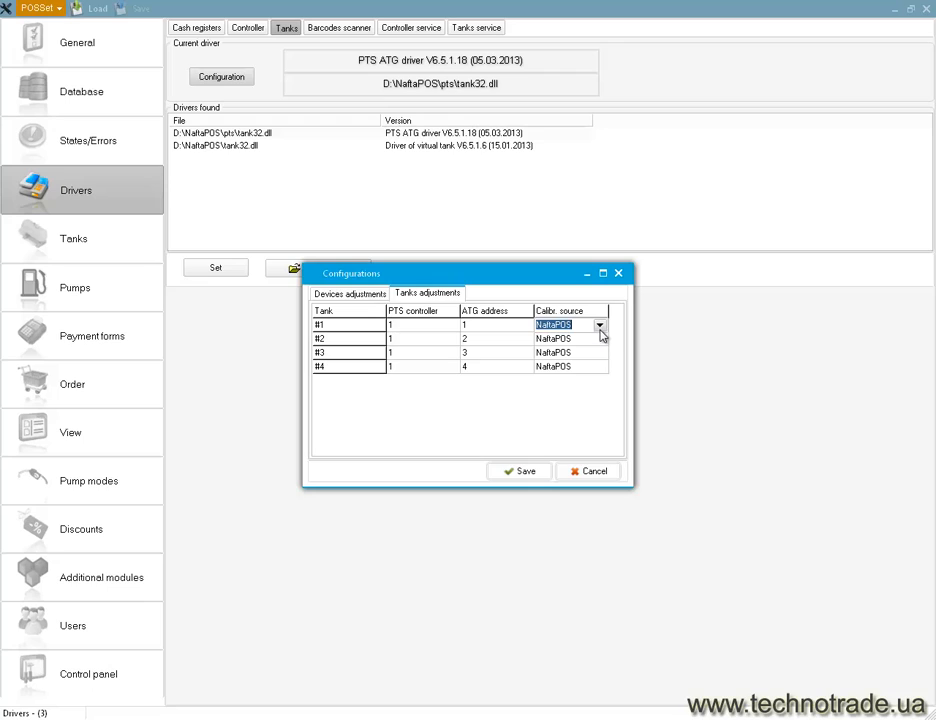
{"action": "left_click", "coordinate": [600, 330]}
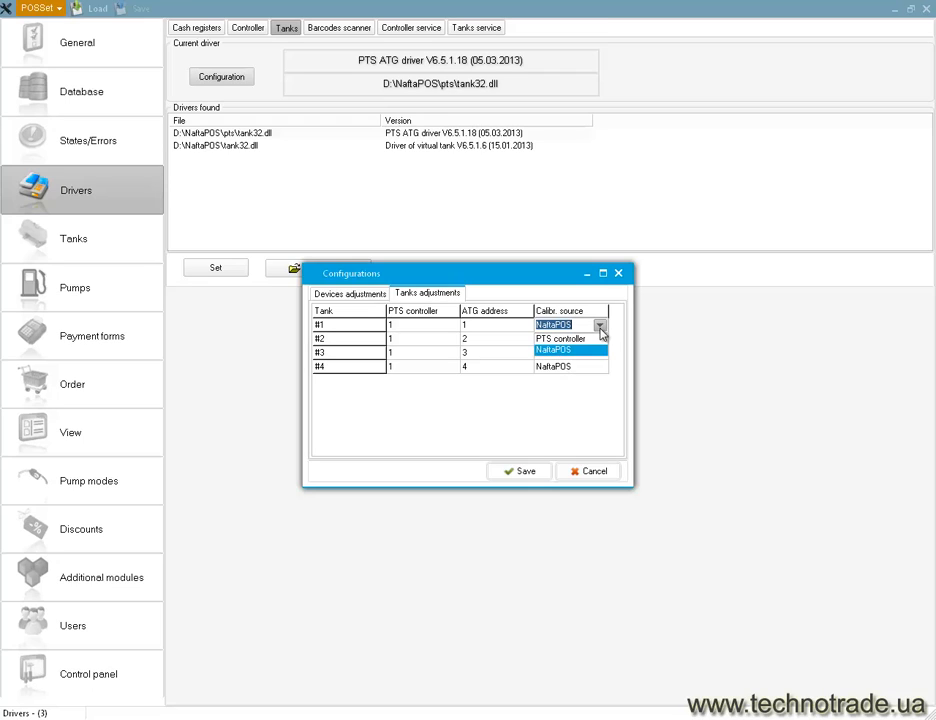
{"action": "left_click", "coordinate": [601, 331]}
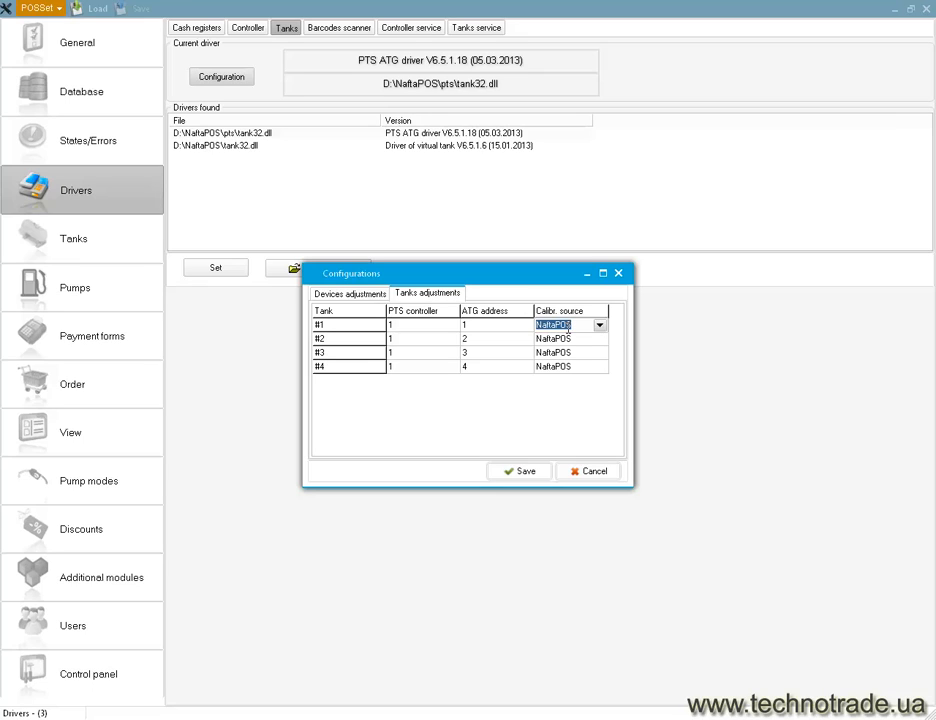
{"action": "left_click", "coordinate": [524, 472]}
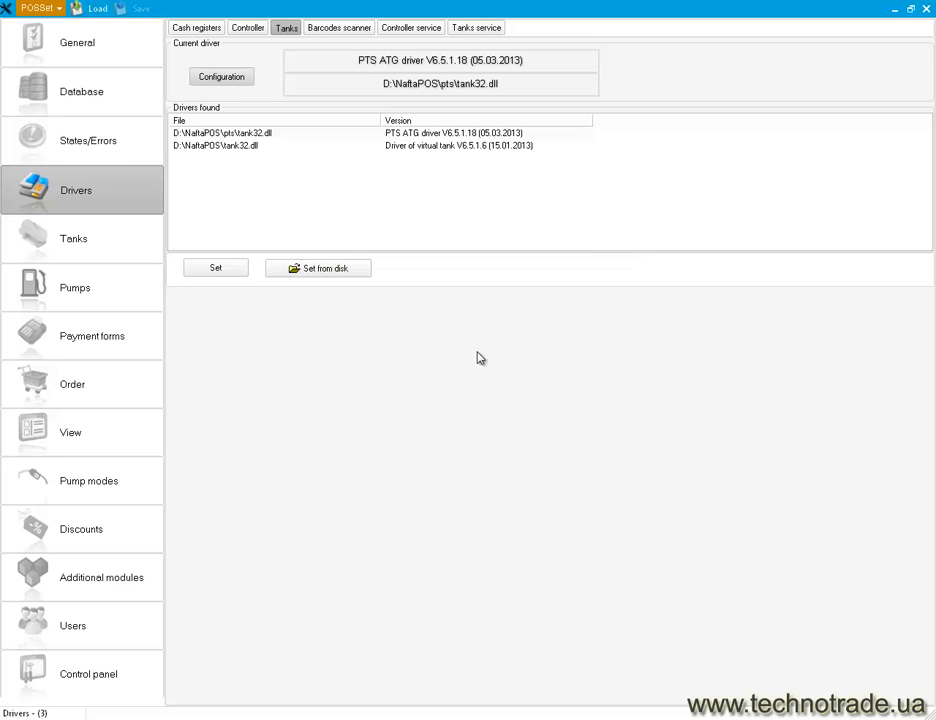
Go through the payment forms list, checking Cash, Coupon, Debit card, Paysheet and Waybill.
{"action": "left_click", "coordinate": [114, 334]}
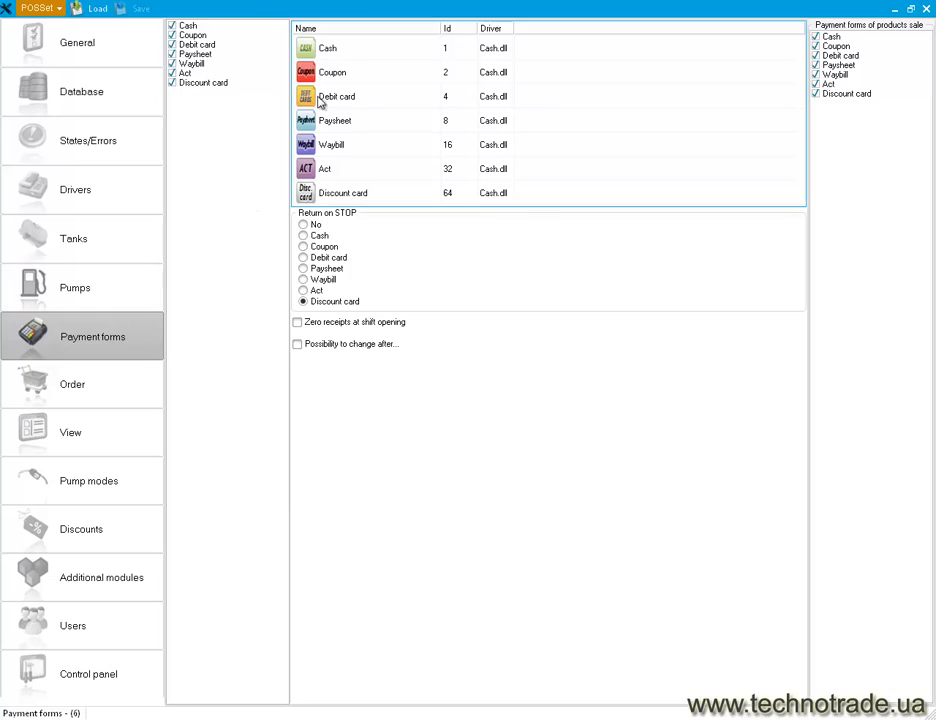
{"action": "left_click", "coordinate": [336, 52]}
{"action": "left_click", "coordinate": [340, 49]}
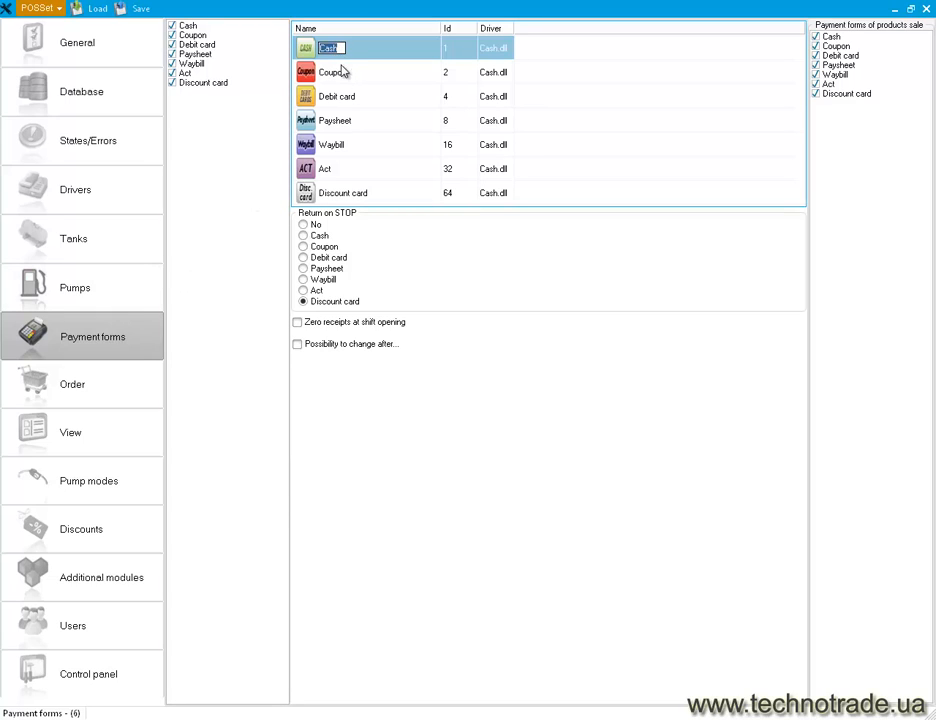
{"action": "left_click", "coordinate": [339, 66]}
{"action": "left_click", "coordinate": [316, 96]}
{"action": "left_click", "coordinate": [334, 120]}
{"action": "left_click", "coordinate": [330, 145]}
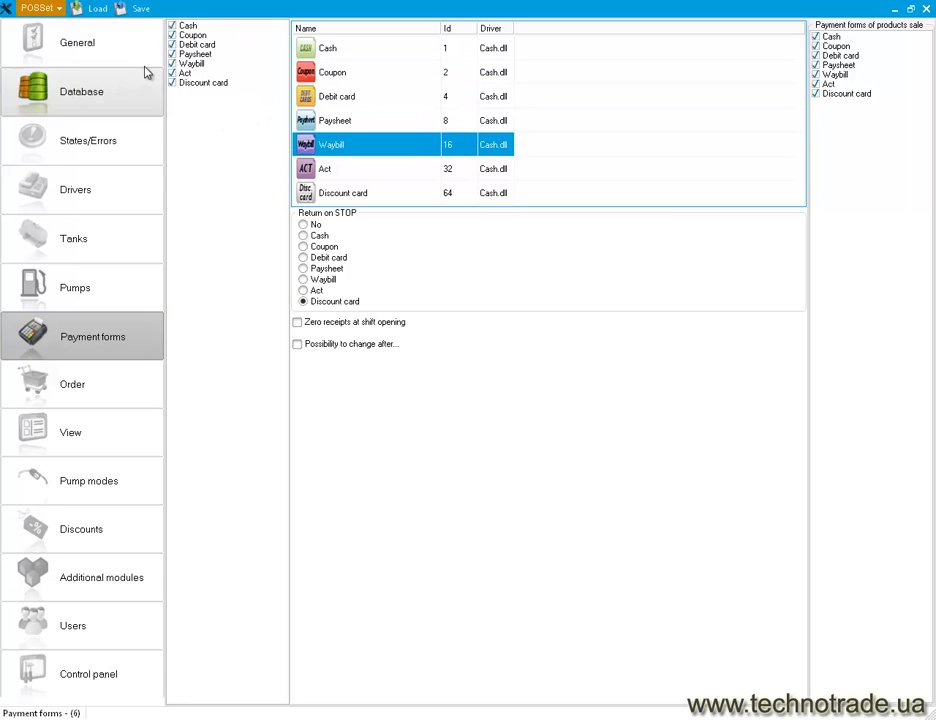
Set the payment forms' Return on STOP option to No, save the change, and open the order settings.
{"action": "left_click", "coordinate": [140, 9]}
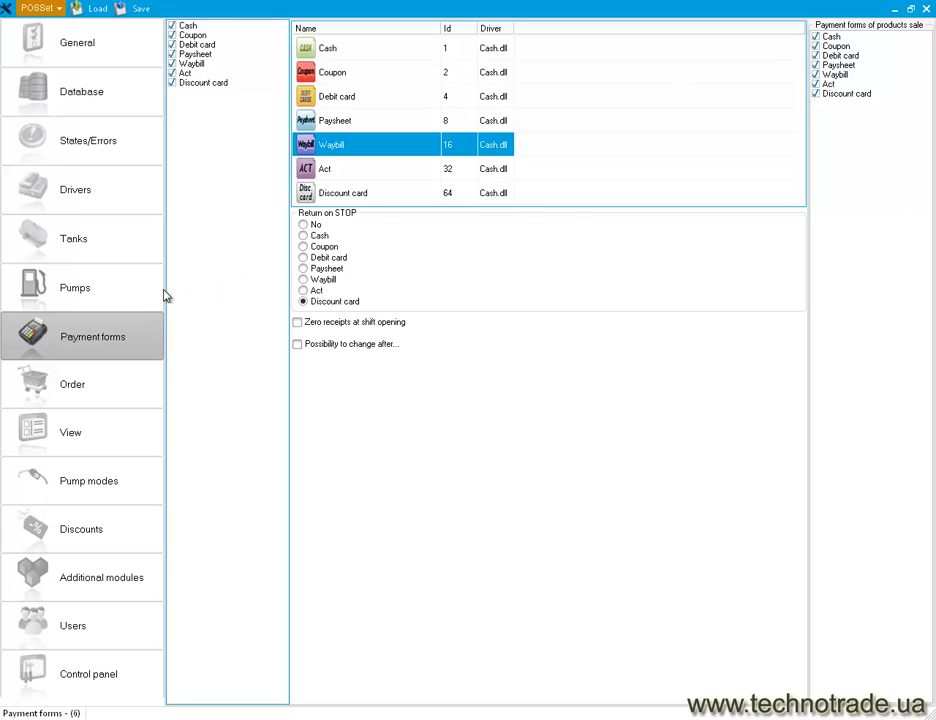
{"action": "left_click", "coordinate": [311, 226]}
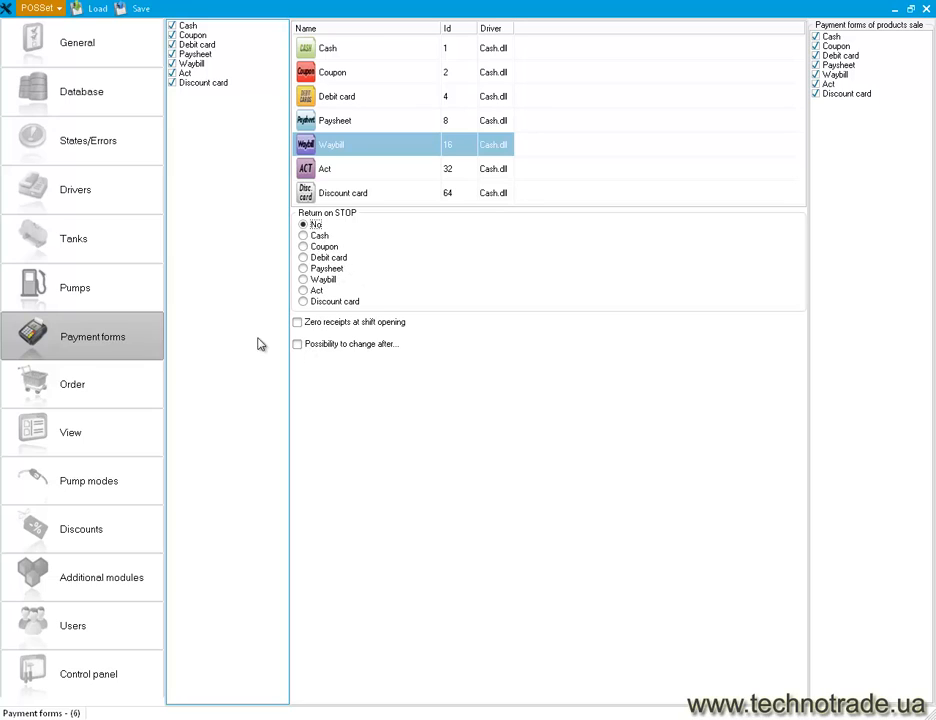
{"action": "left_click", "coordinate": [60, 396]}
{"action": "left_click", "coordinate": [386, 407]}
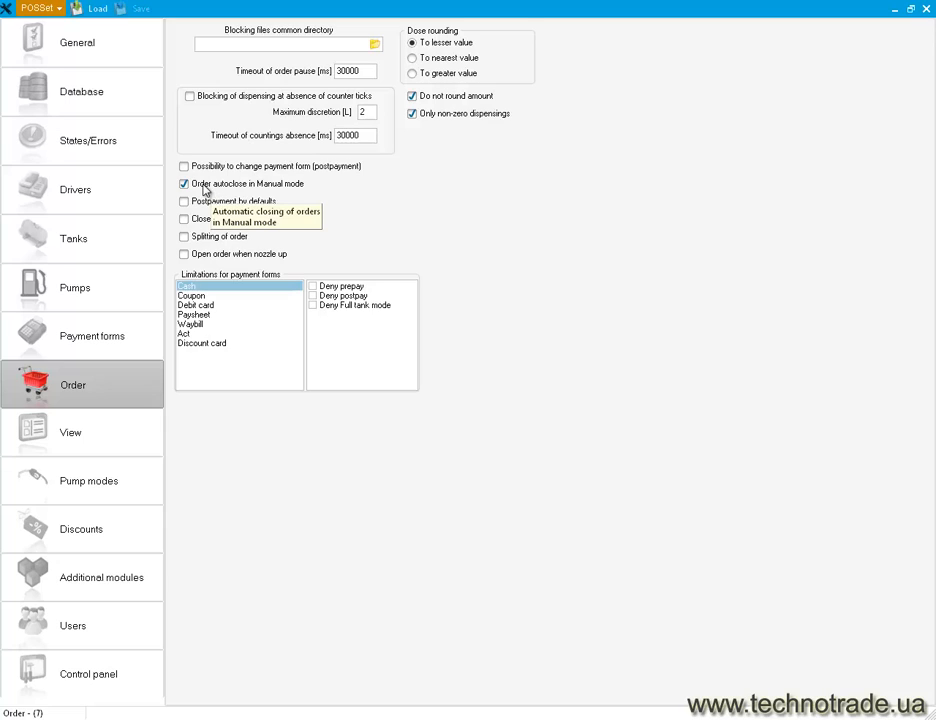
Review the view, pump modes, discounts, additional modules and users settings, including the displayed windows and user permissions.
{"action": "left_click", "coordinate": [93, 444]}
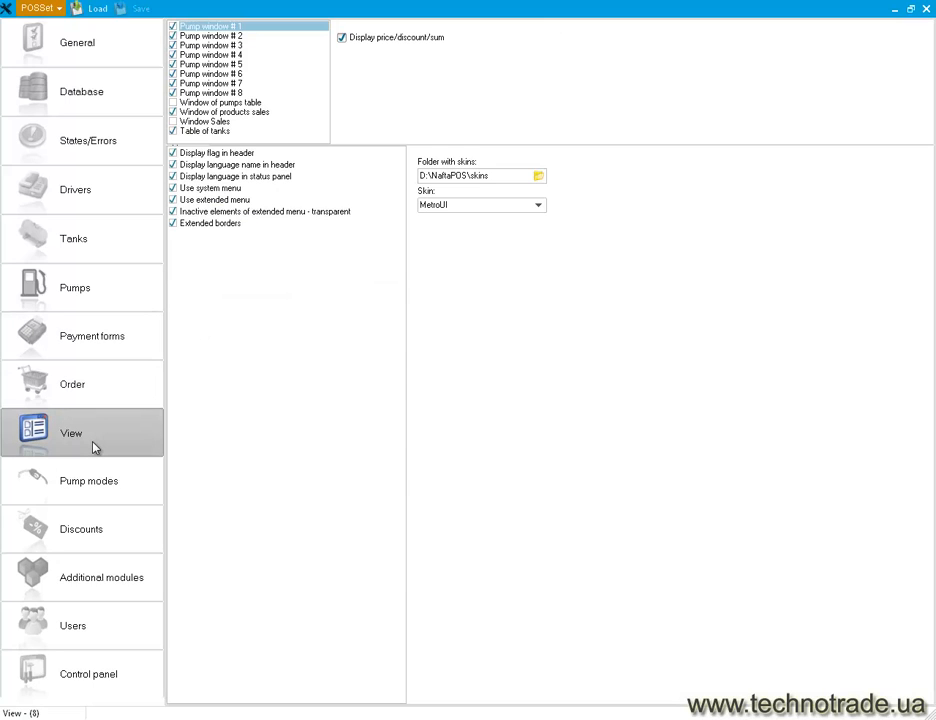
{"action": "left_click", "coordinate": [173, 102]}
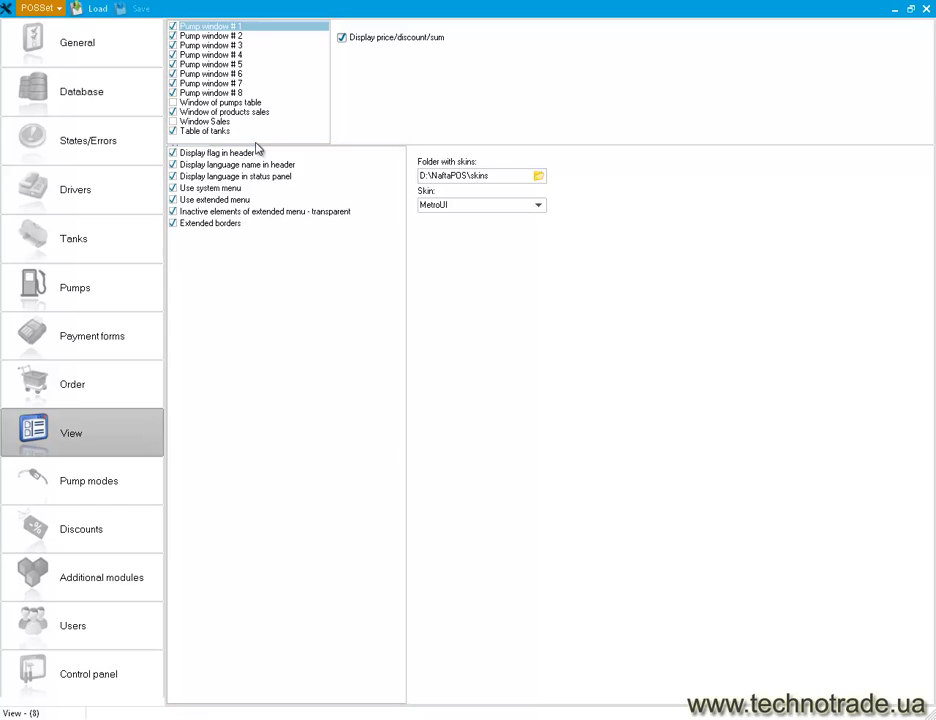
{"action": "left_click", "coordinate": [81, 500]}
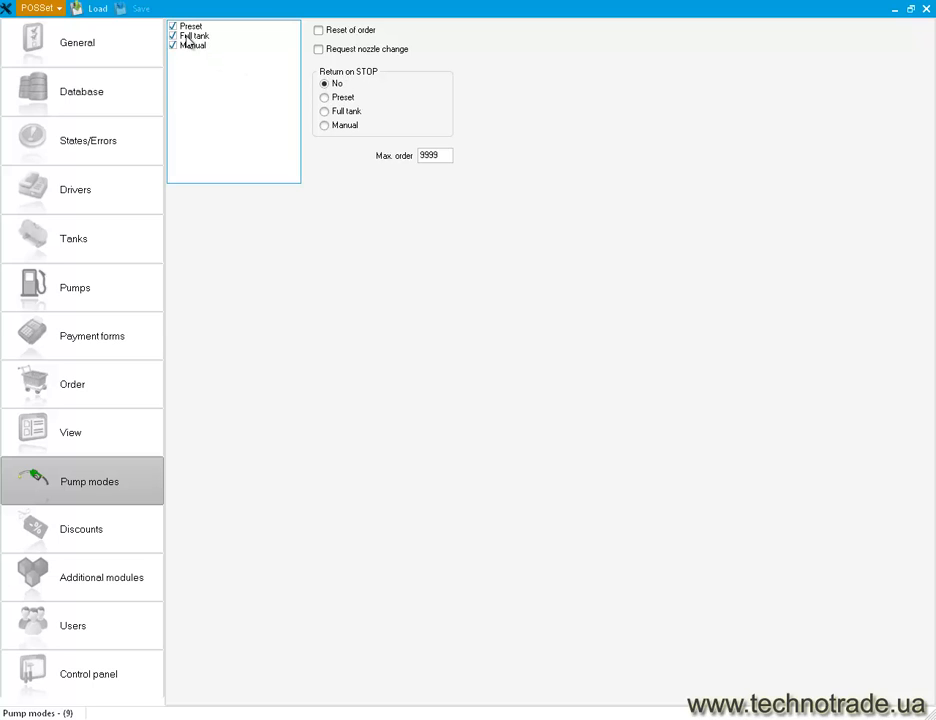
{"action": "left_click", "coordinate": [78, 532]}
{"action": "left_click", "coordinate": [80, 580]}
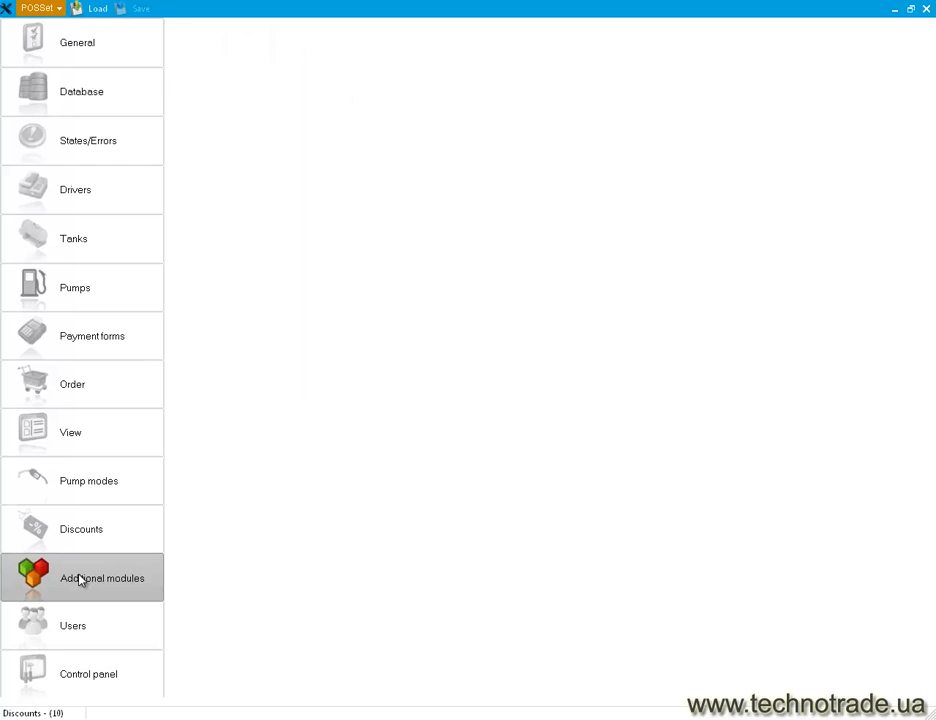
{"action": "left_click", "coordinate": [73, 627]}
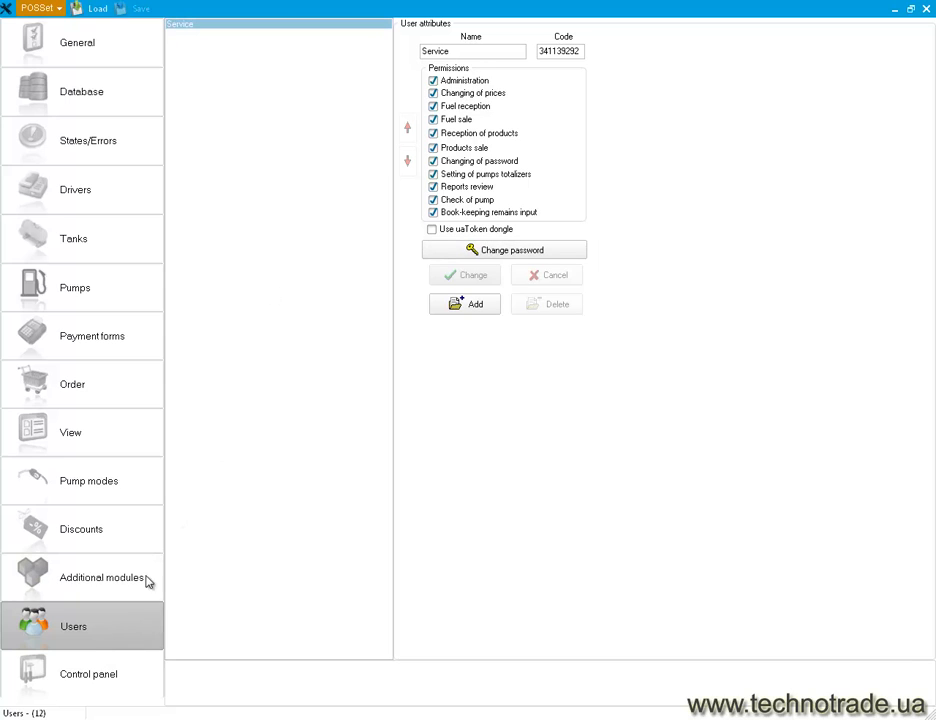
Exit POSSet and launch NaftaPOSTrial.exe from the D:\NaftaPOS folder.
{"action": "left_click", "coordinate": [57, 10]}
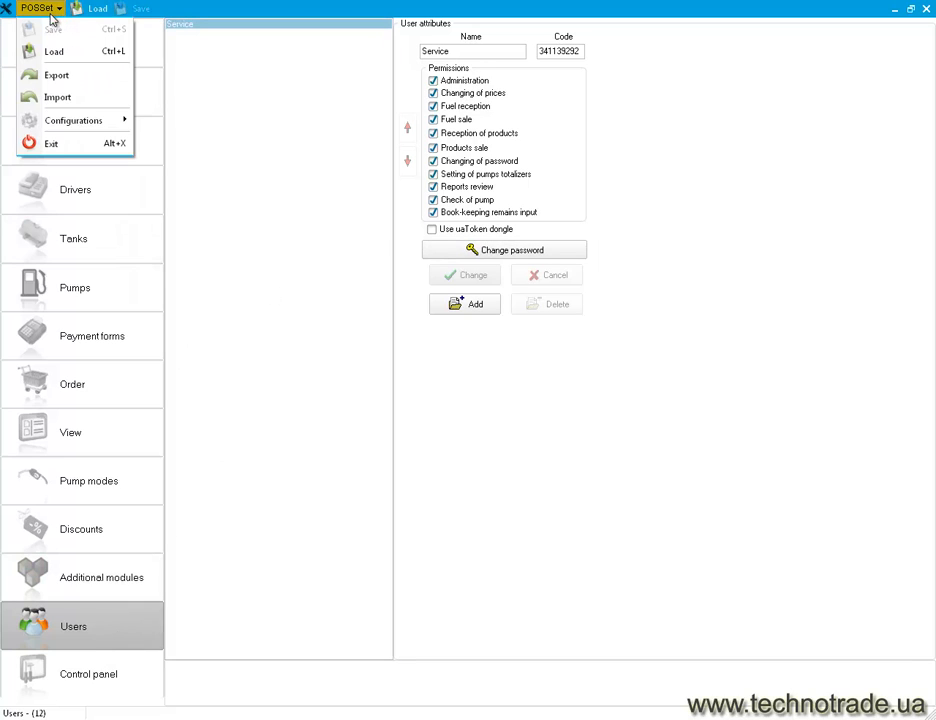
{"action": "left_click", "coordinate": [55, 145]}
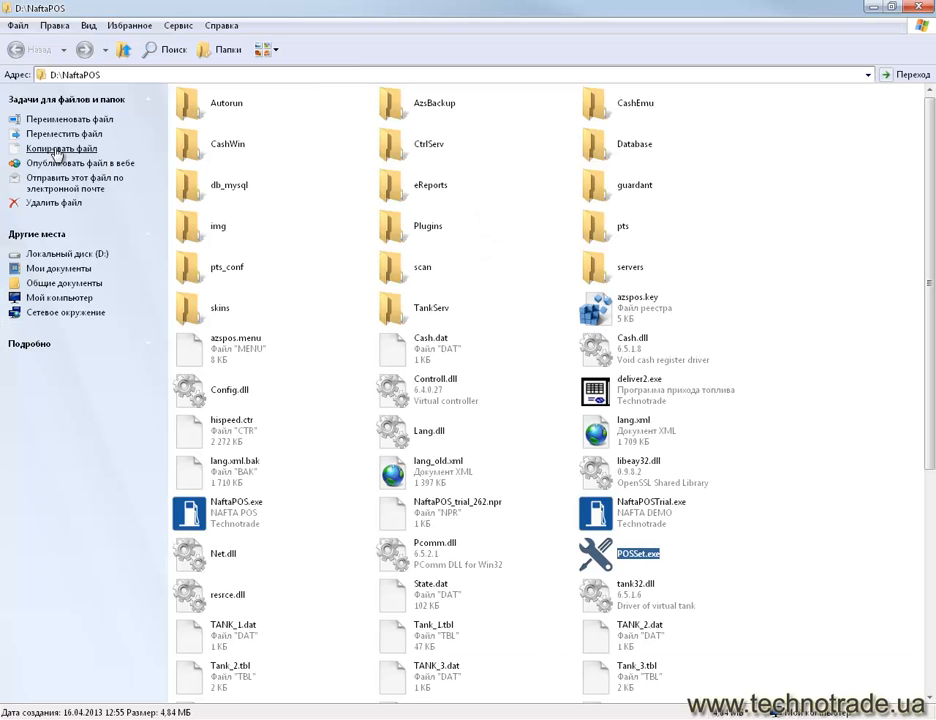
{"action": "left_click", "coordinate": [650, 513]}
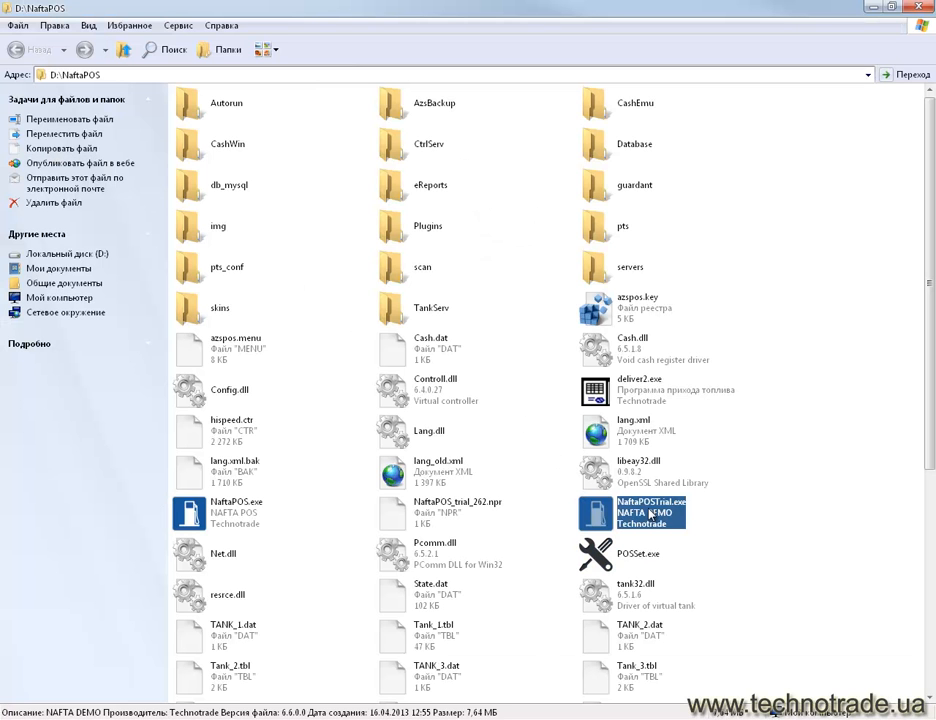
{"action": "double_click", "coordinate": [648, 513]}
{"action": "double_click", "coordinate": [641, 513]}
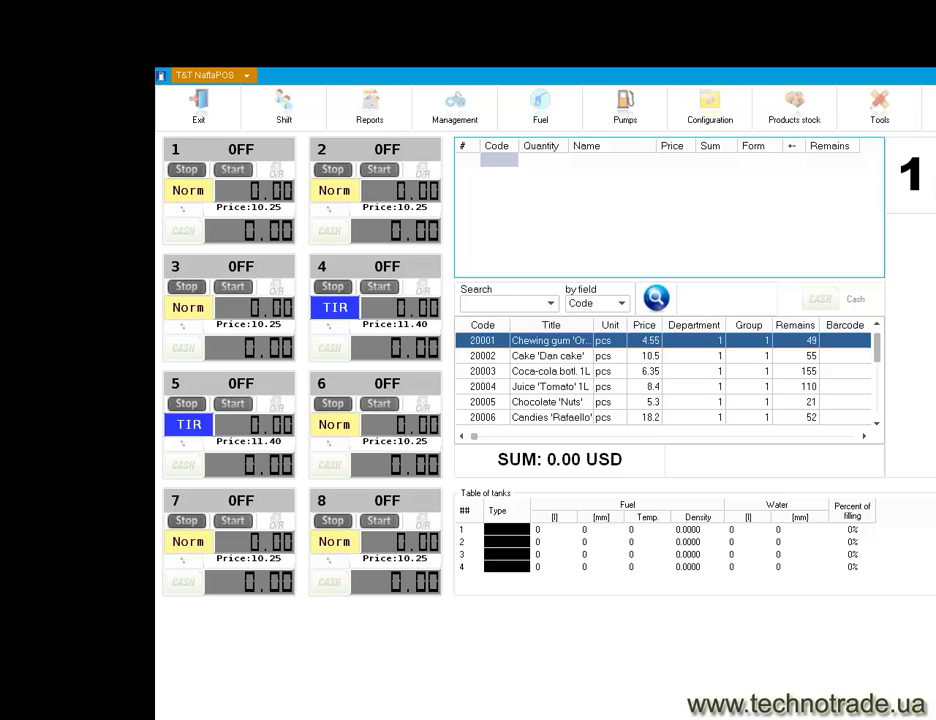
Switch to the file explorer showing the PTS configuration utility and open the SOFTWARE SIMULATORS folder in D:\PTS_SDK.
{"action": "left_click", "coordinate": [612, 718]}
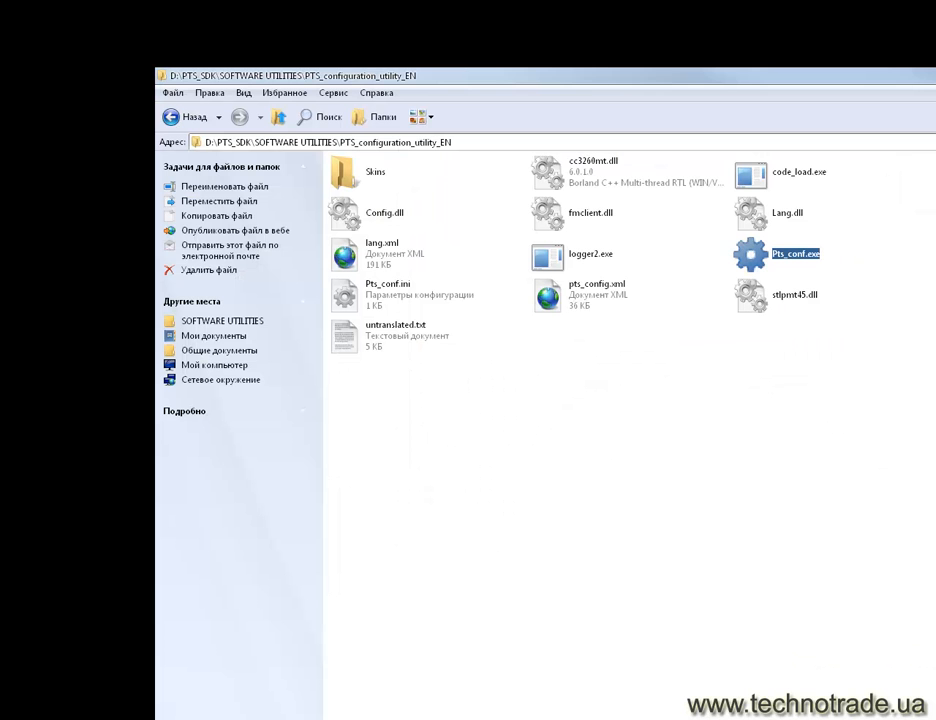
{"action": "left_click", "coordinate": [279, 119]}
{"action": "left_click", "coordinate": [280, 119]}
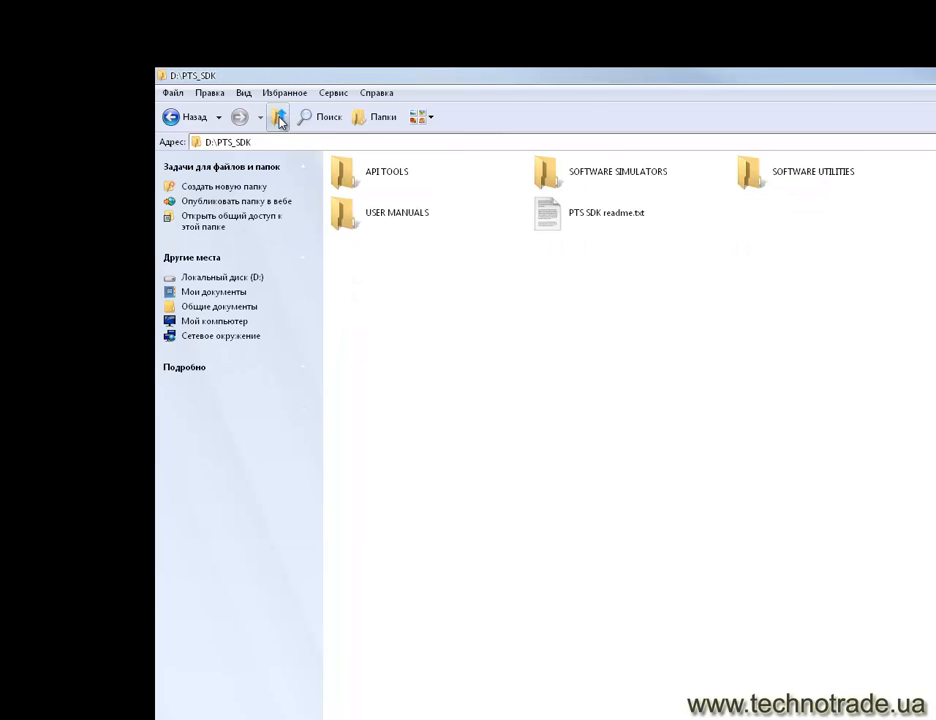
{"action": "double_click", "coordinate": [597, 182]}
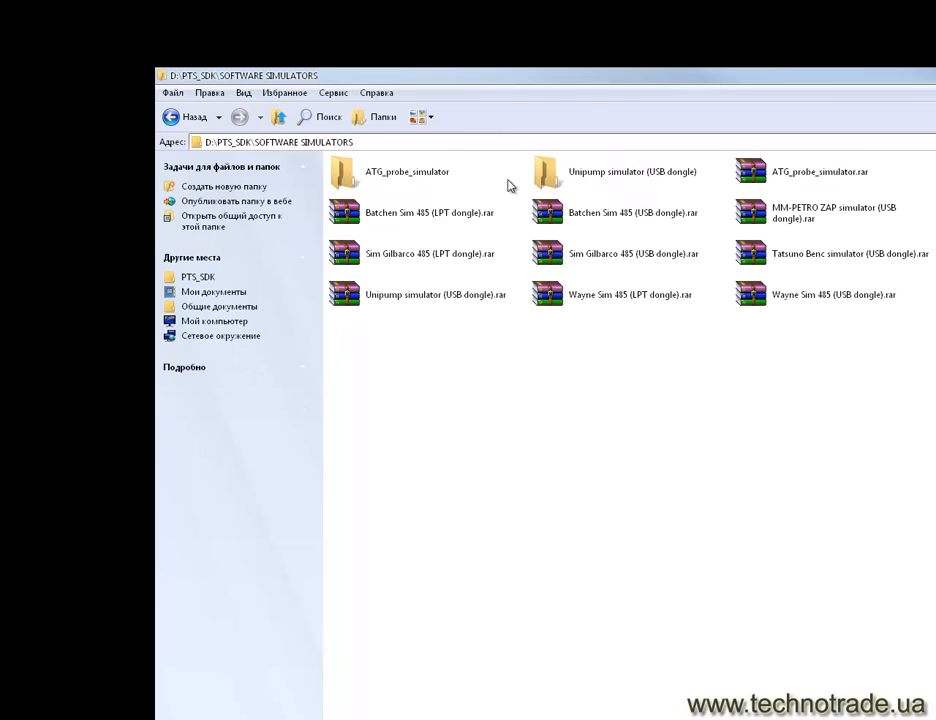
Launch SimUniPump.exe from the SimUniPump_ENG folder inside Unipump simulator (USB dongle).
{"action": "left_click", "coordinate": [556, 181]}
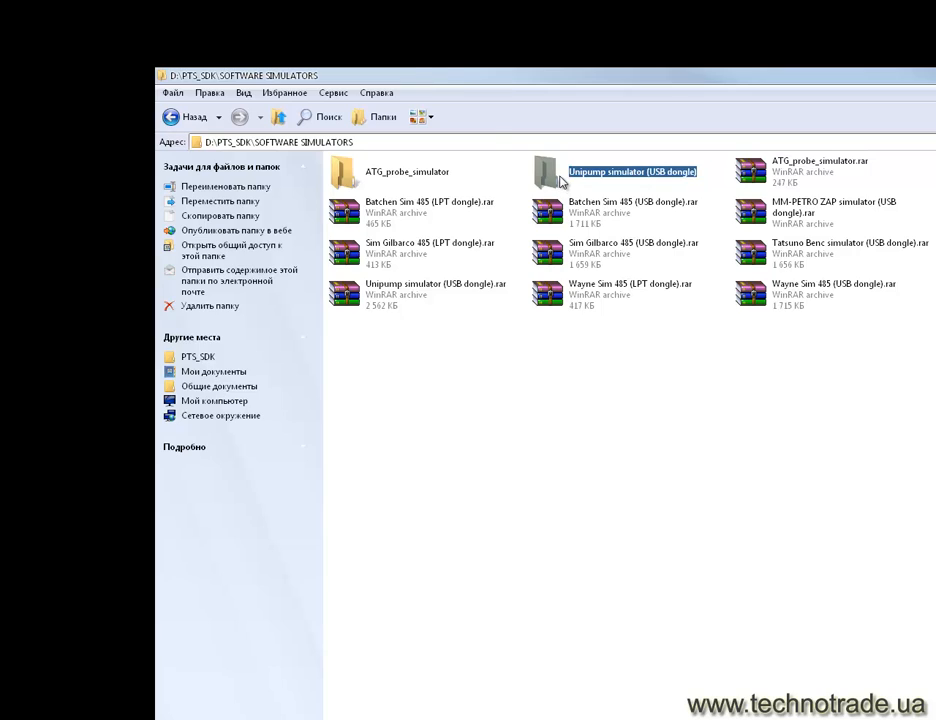
{"action": "double_click", "coordinate": [561, 181]}
{"action": "double_click", "coordinate": [382, 172]}
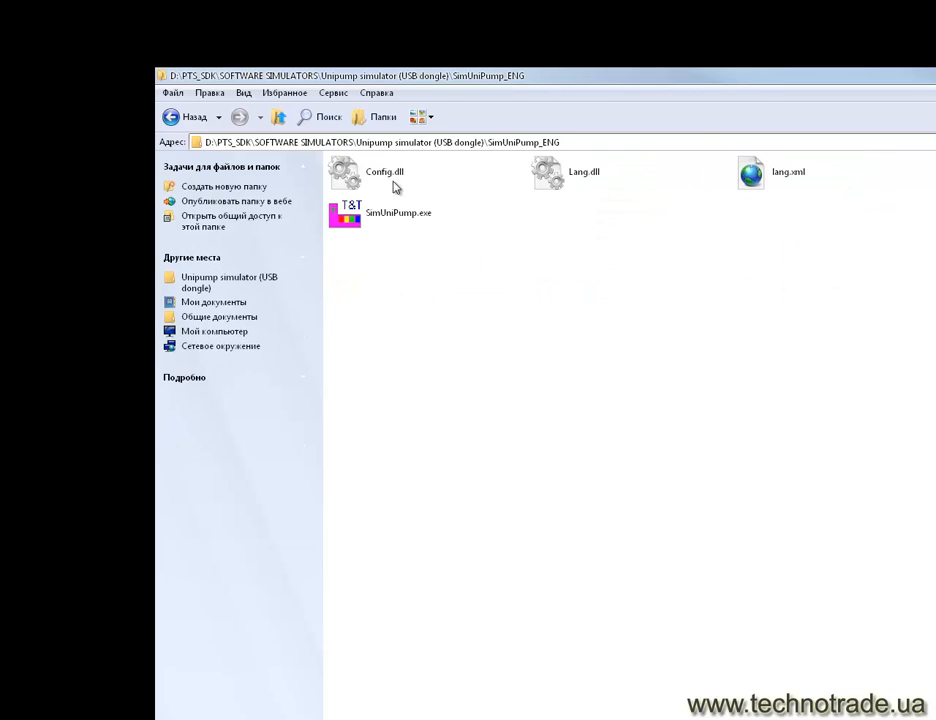
{"action": "left_click", "coordinate": [368, 219]}
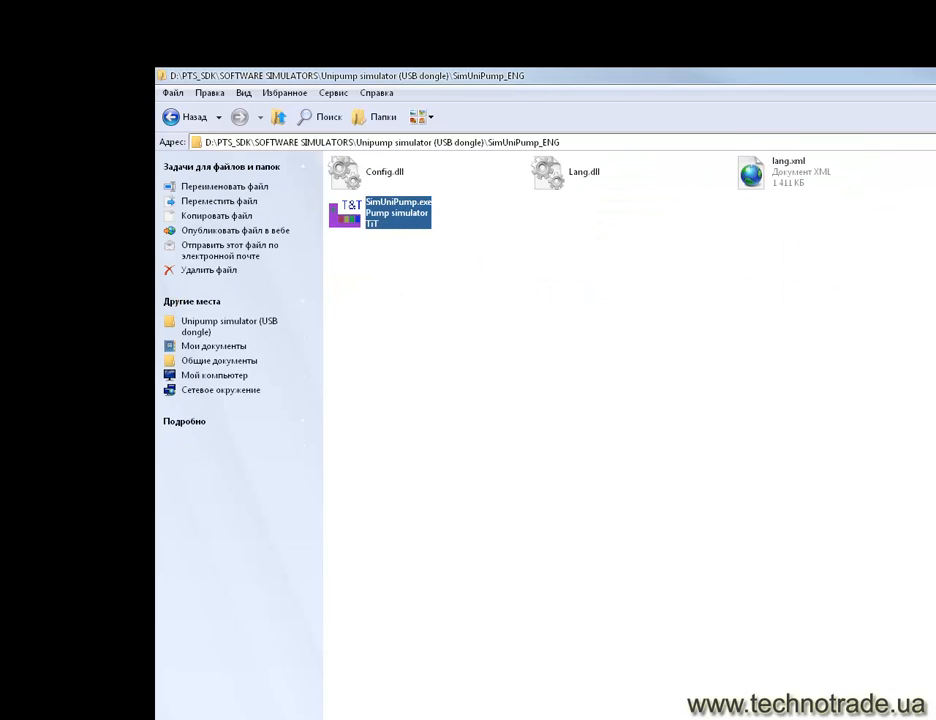
{"action": "key", "text": "Return"}
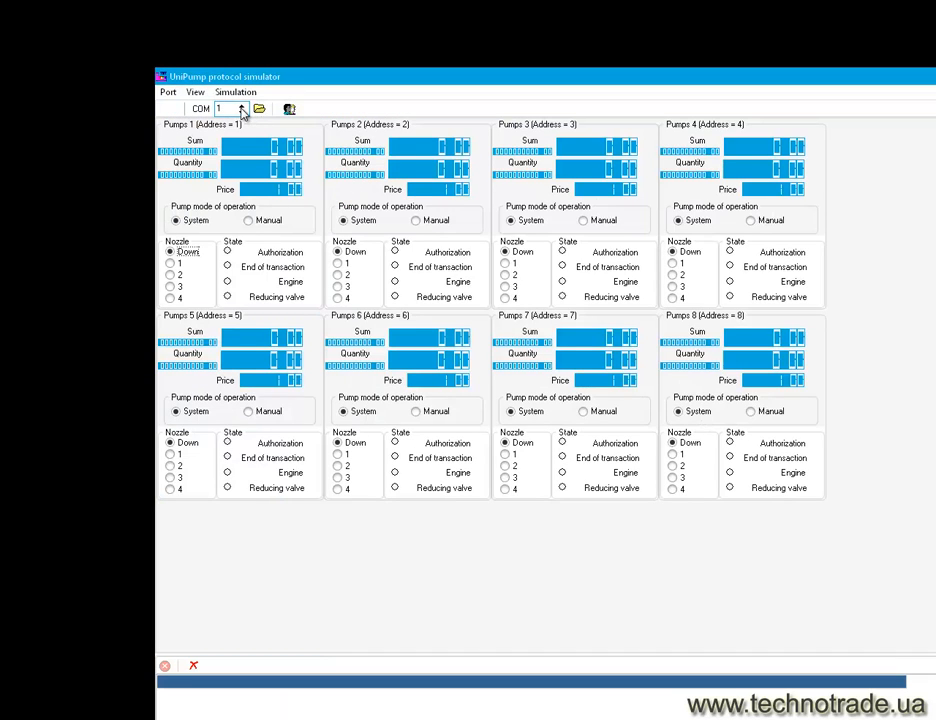
Set the pump simulator's COM port to 4, then check its serial and pump count properties and accept them.
{"action": "left_click", "coordinate": [241, 107]}
{"action": "left_click", "coordinate": [241, 106]}
{"action": "left_click", "coordinate": [169, 93]}
{"action": "left_click", "coordinate": [190, 143]}
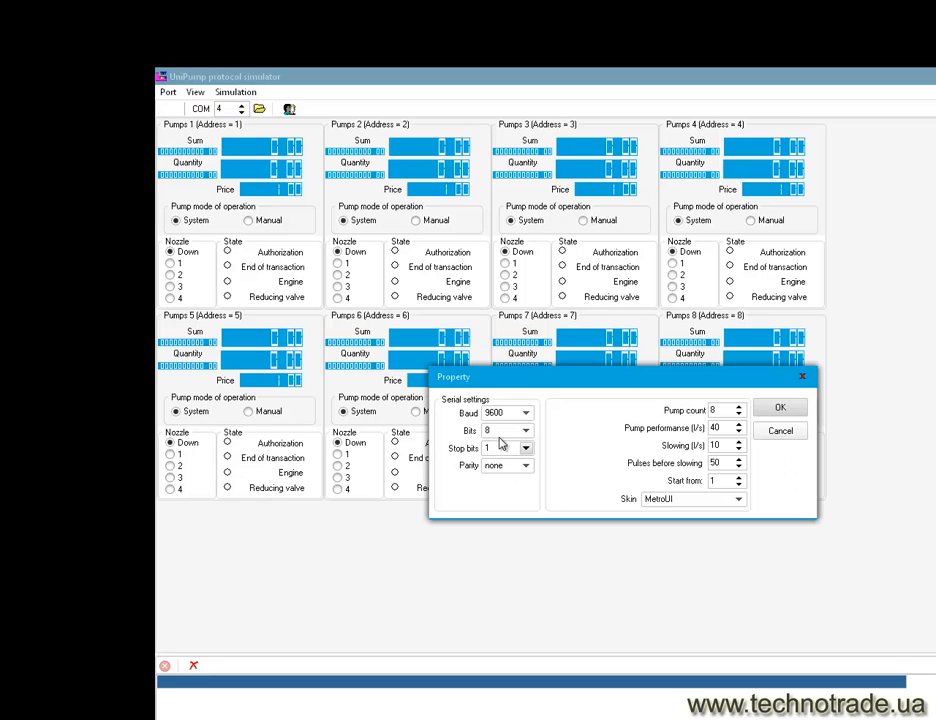
{"action": "double_click", "coordinate": [716, 410]}
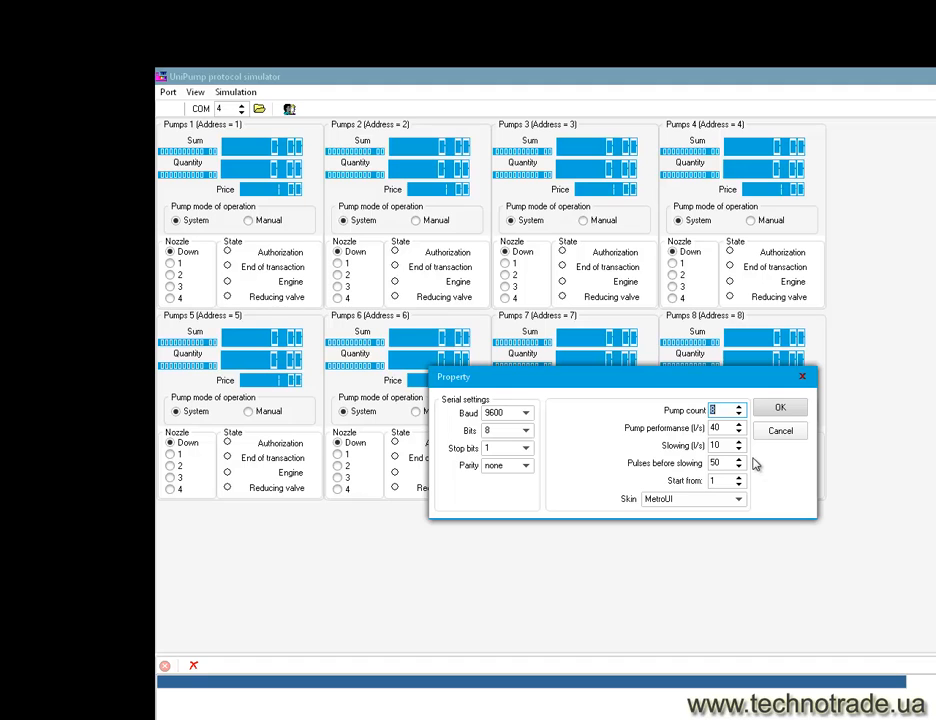
{"action": "left_click", "coordinate": [779, 409]}
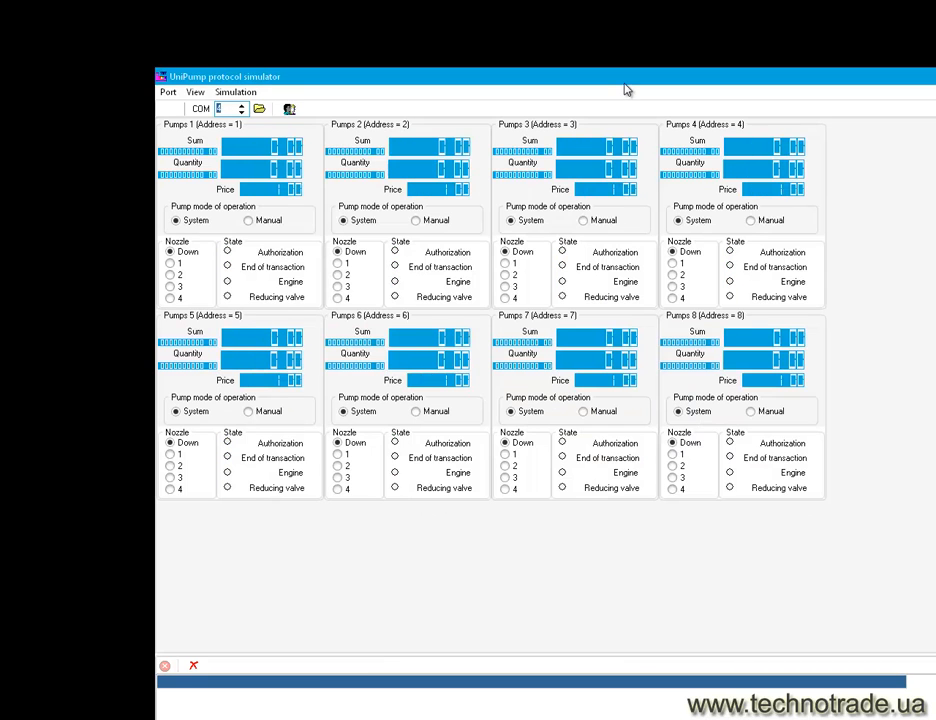
Resize the UniPump simulator window, place it beside the NaftaPOS pump panels and open its COM port.
{"action": "double_click", "coordinate": [624, 80]}
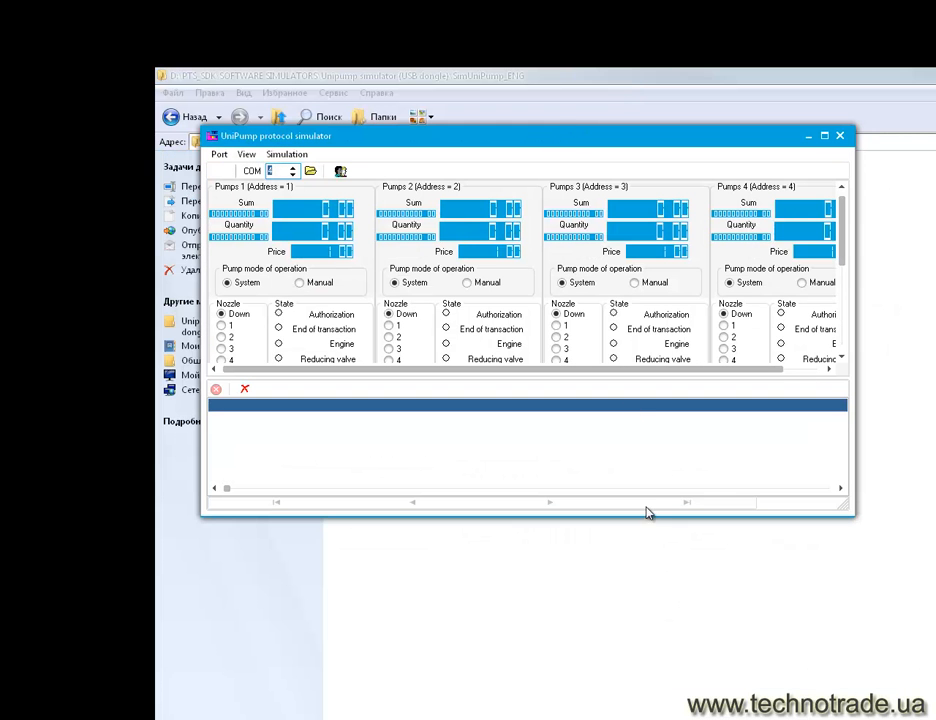
{"action": "left_click_drag", "start_coordinate": [643, 517], "coordinate": [634, 713]}
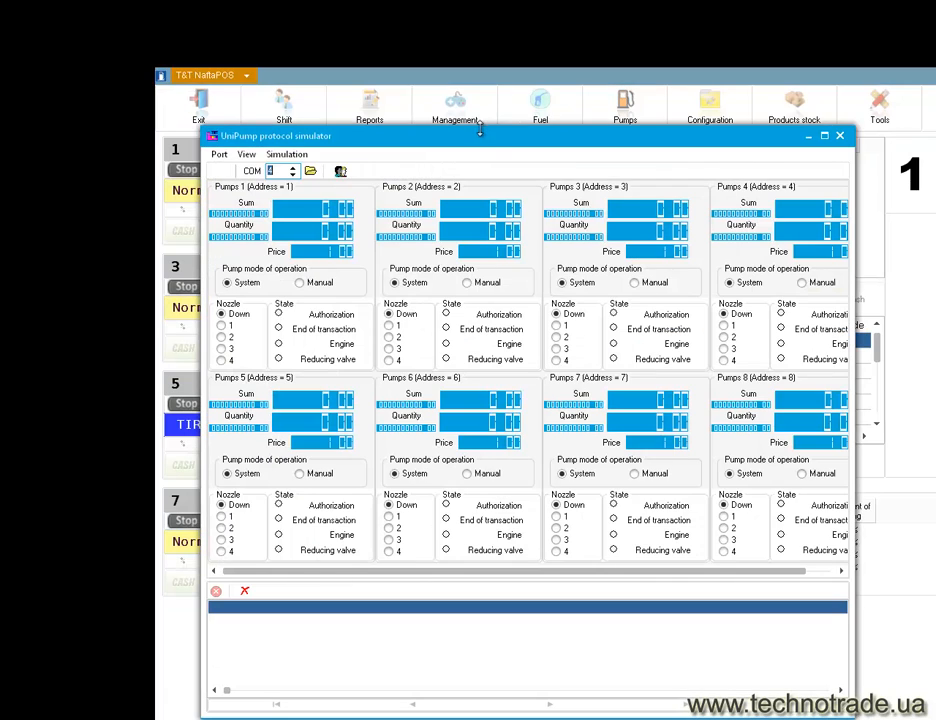
{"action": "left_click_drag", "start_coordinate": [480, 136], "coordinate": [682, 161]}
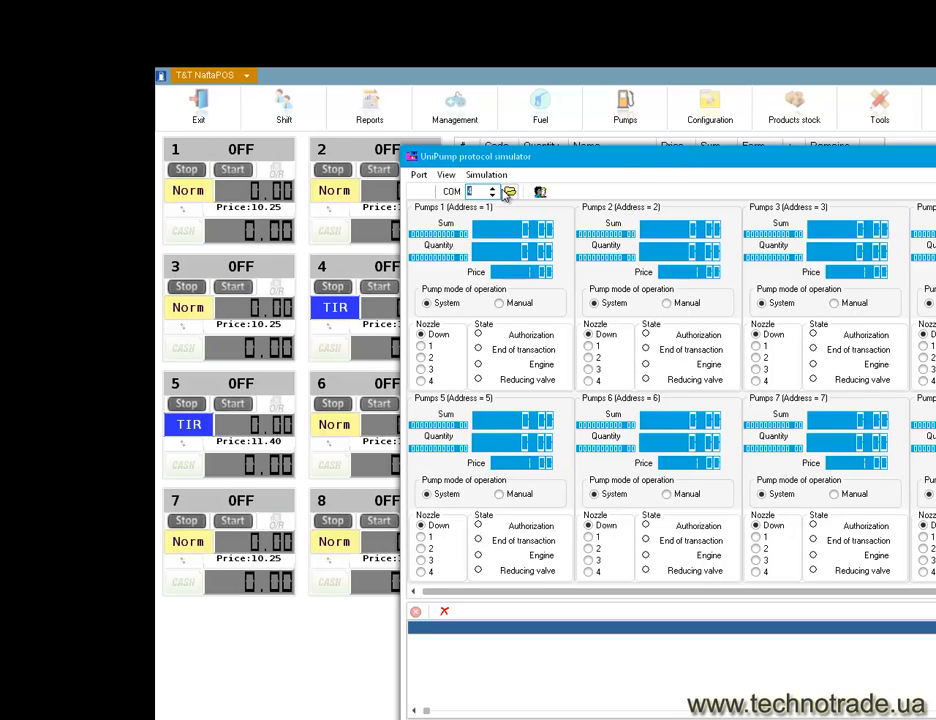
{"action": "left_click", "coordinate": [510, 193]}
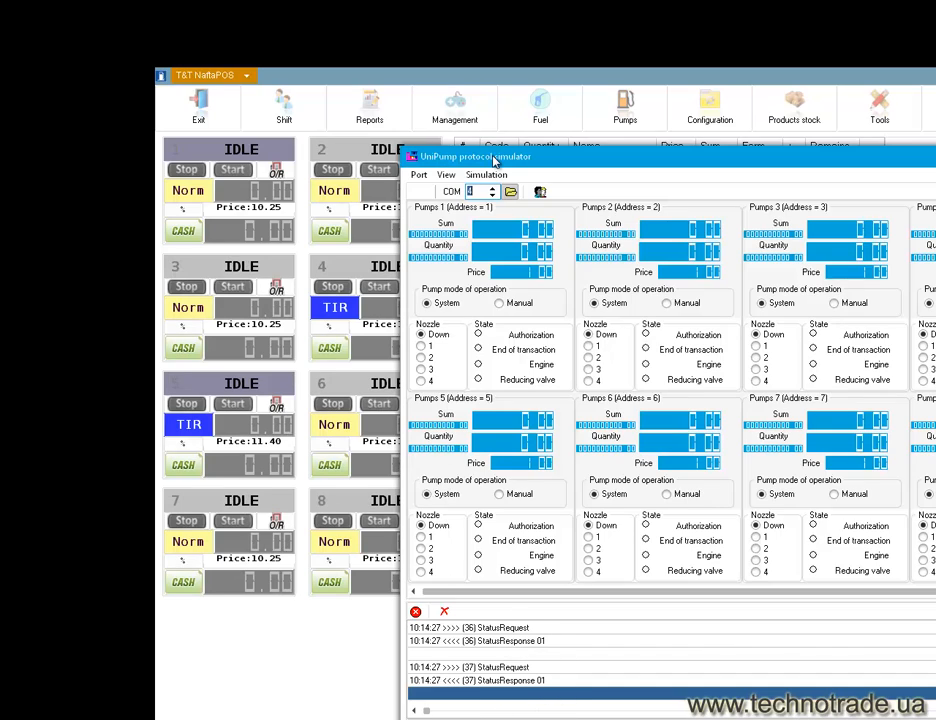
{"action": "left_click_drag", "start_coordinate": [495, 161], "coordinate": [572, 140]}
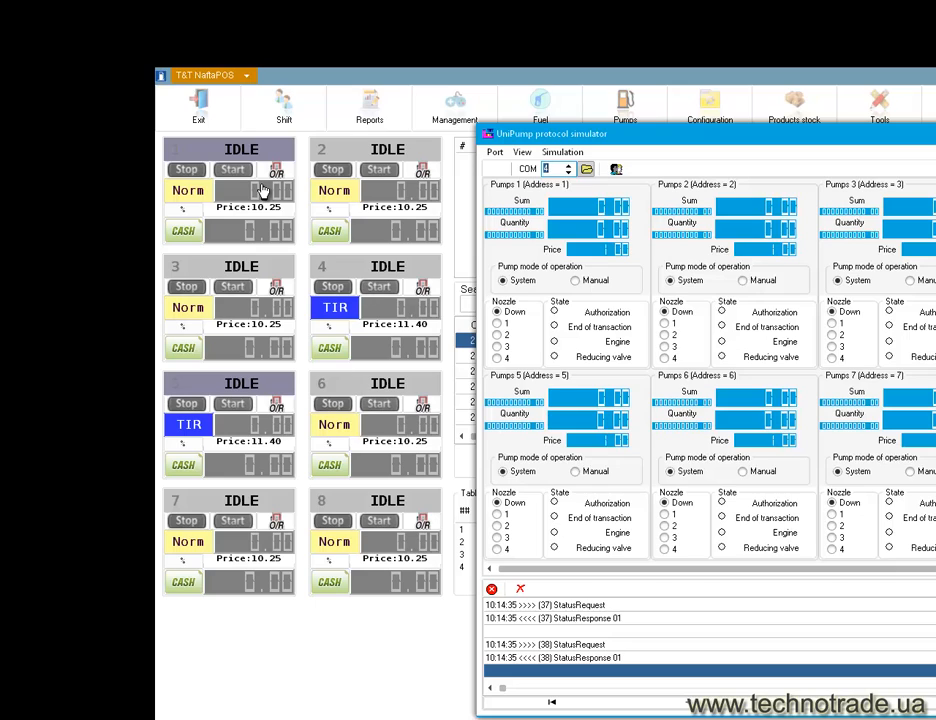
Lift nozzle 1 on simulated pumps 1, 3 and 6.
{"action": "left_click", "coordinate": [572, 607]}
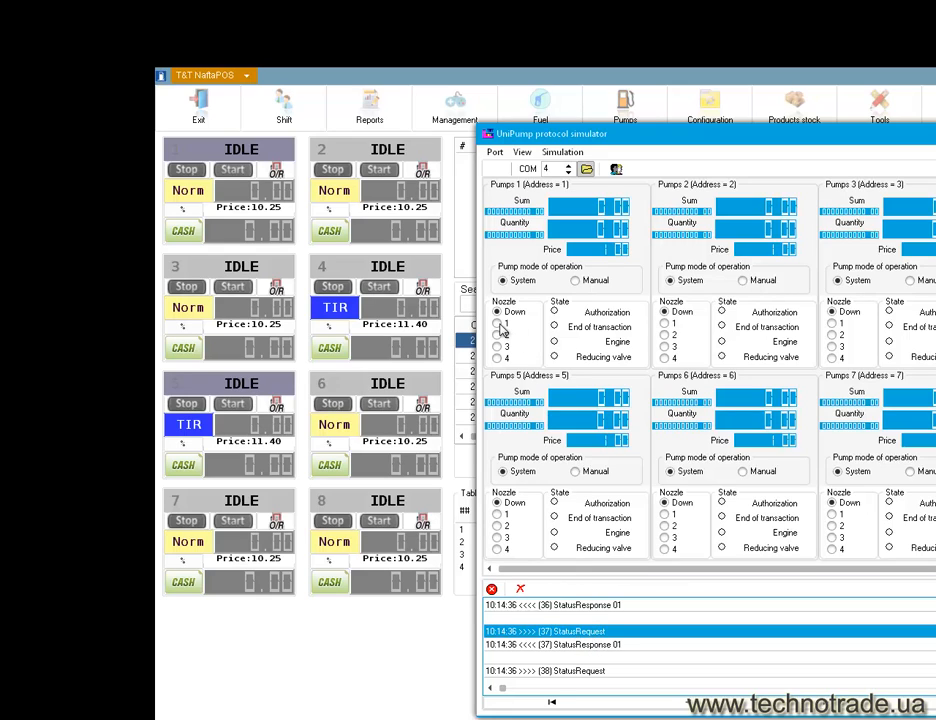
{"action": "left_click", "coordinate": [498, 324]}
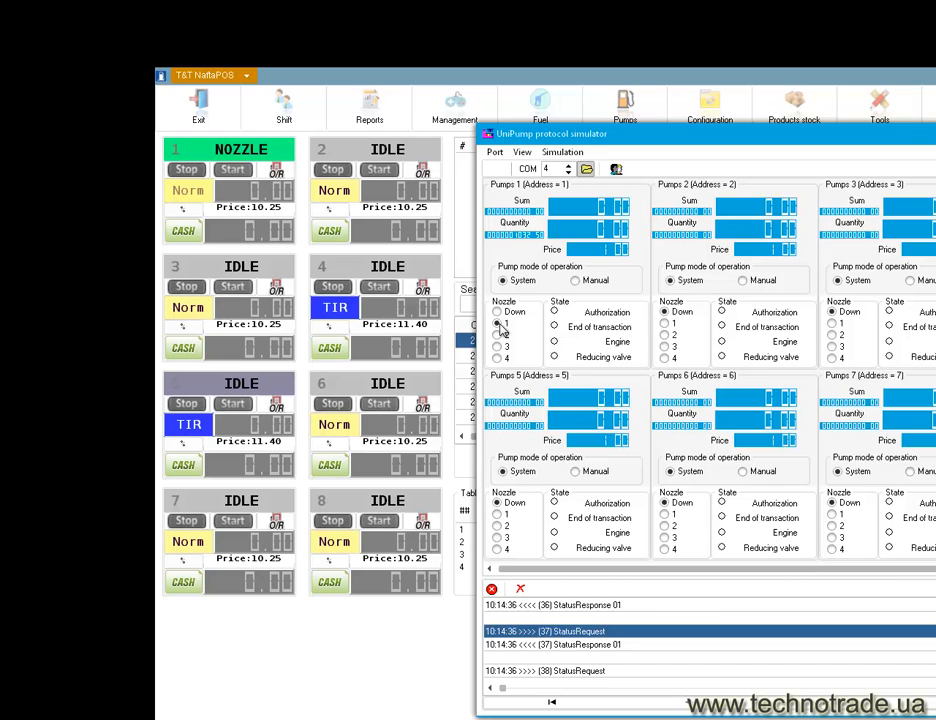
{"action": "left_click", "coordinate": [832, 323]}
{"action": "left_click", "coordinate": [665, 514]}
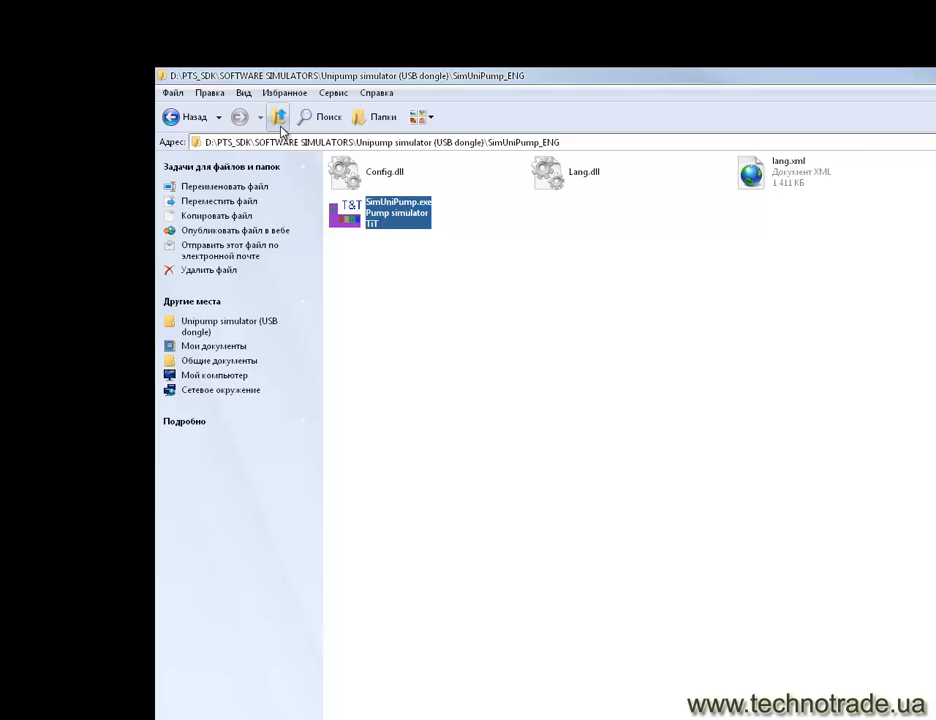
Switch to the file explorer and launch probe_simulator.exe from the ATG_probe_simulator folder in SOFTWARE SIMULATORS.
{"action": "left_click", "coordinate": [279, 117]}
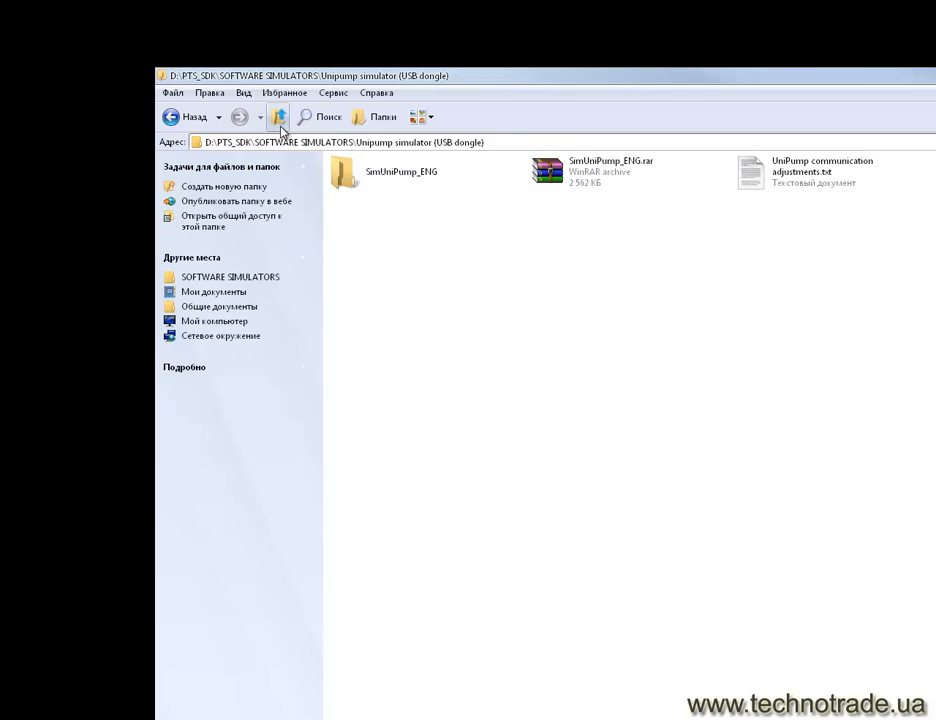
{"action": "left_click", "coordinate": [279, 118]}
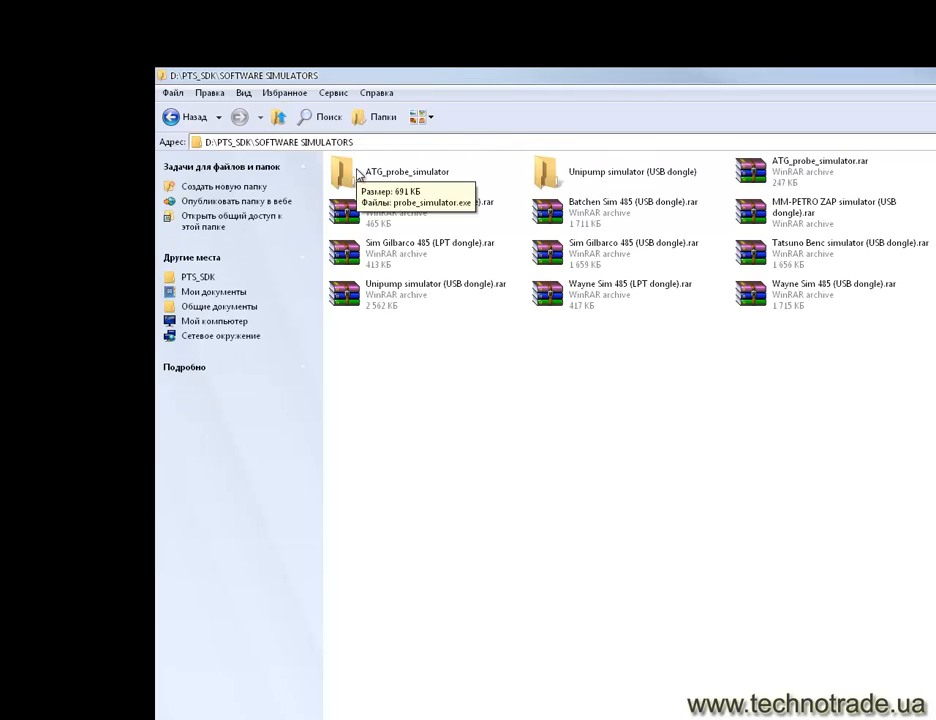
{"action": "double_click", "coordinate": [398, 174]}
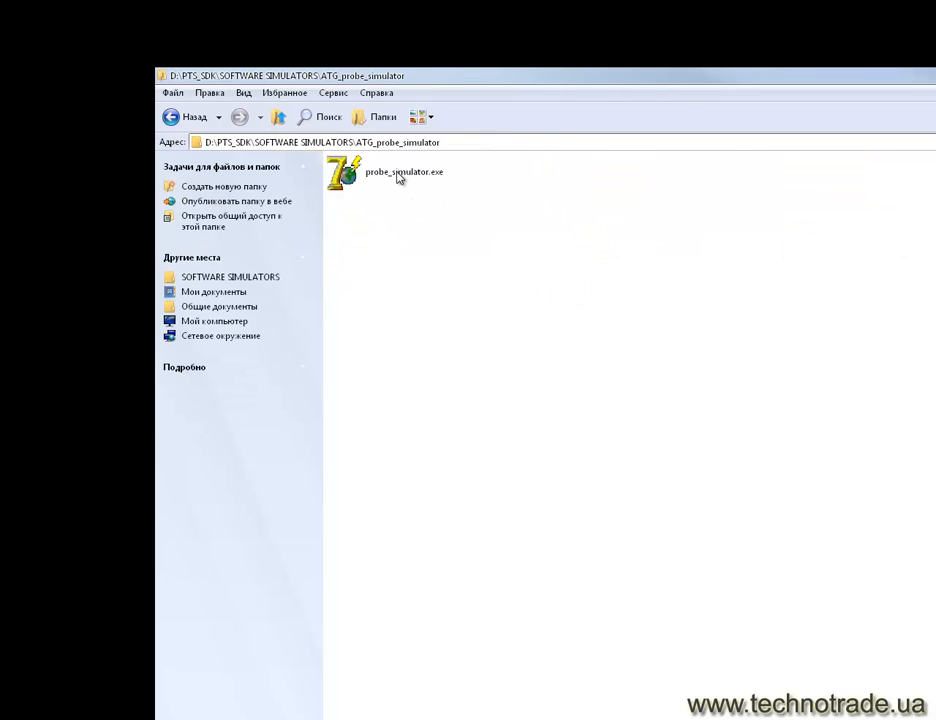
{"action": "double_click", "coordinate": [390, 176]}
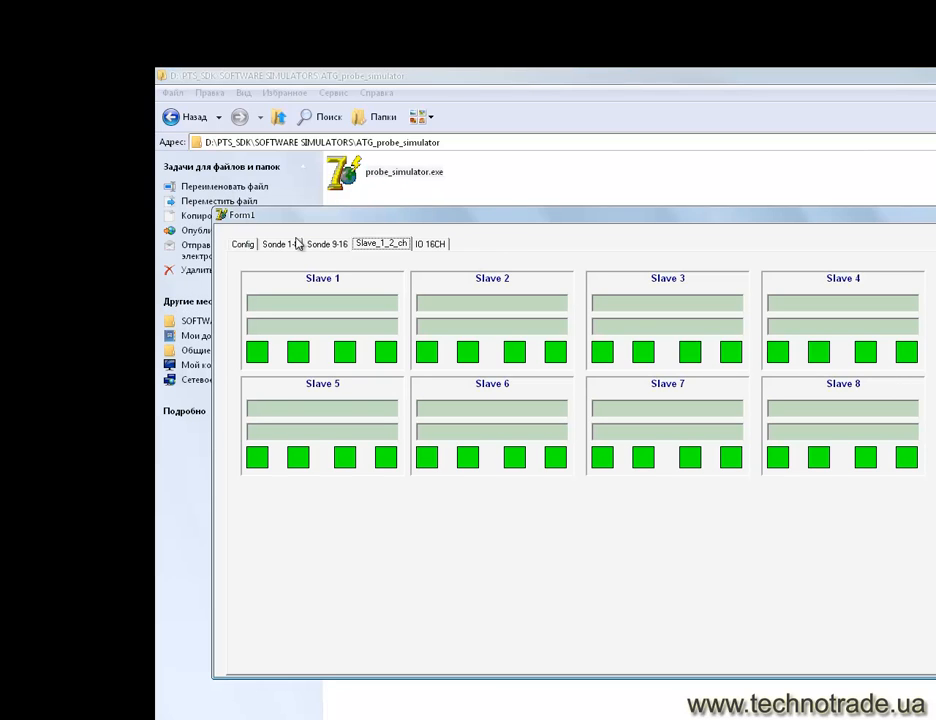
In the probe simulator's configuration, try port 10, close it, set the port number to 11 and open that port.
{"action": "left_click", "coordinate": [244, 246]}
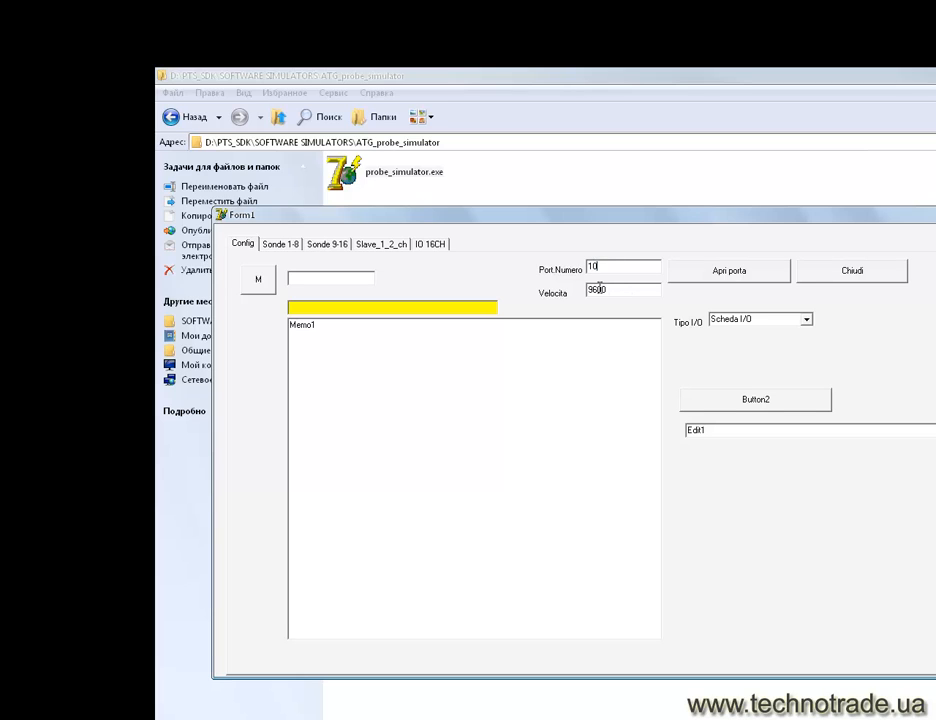
{"action": "left_click", "coordinate": [681, 274]}
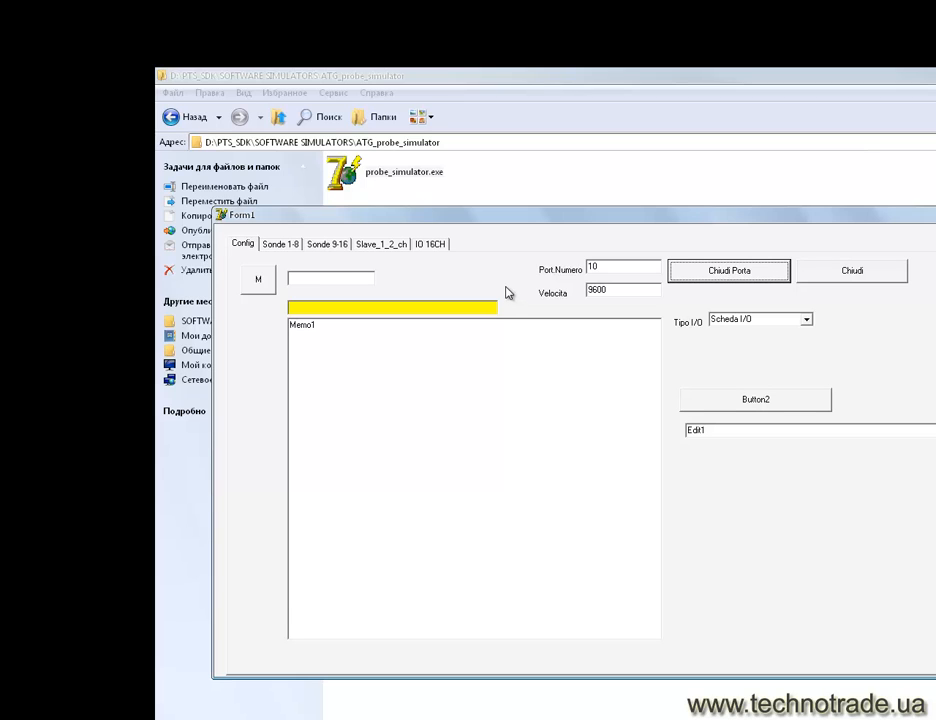
{"action": "left_click", "coordinate": [749, 278]}
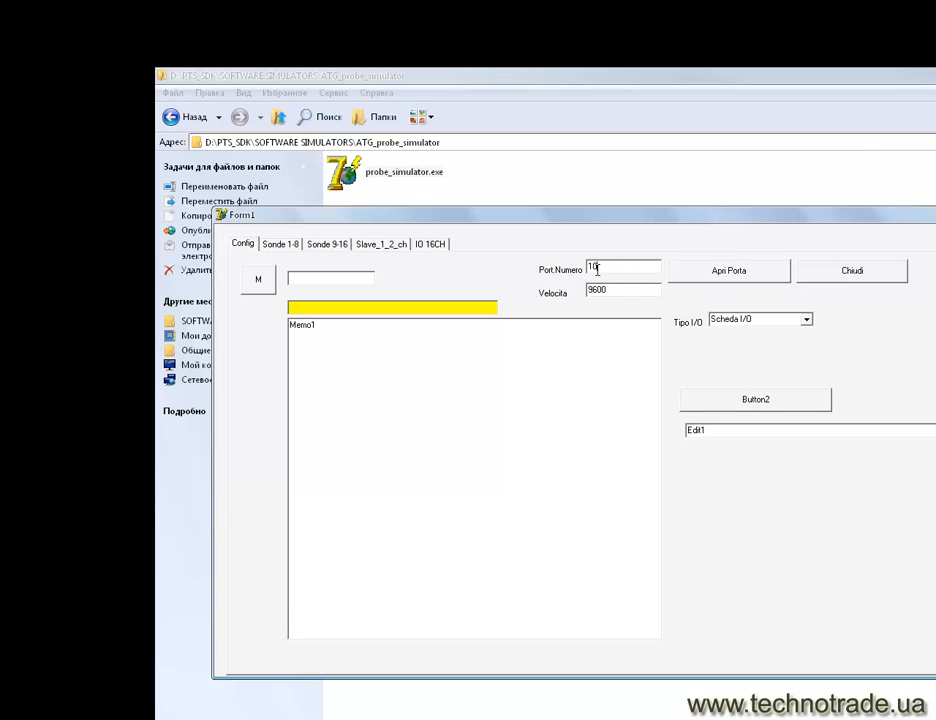
{"action": "left_click", "coordinate": [712, 272]}
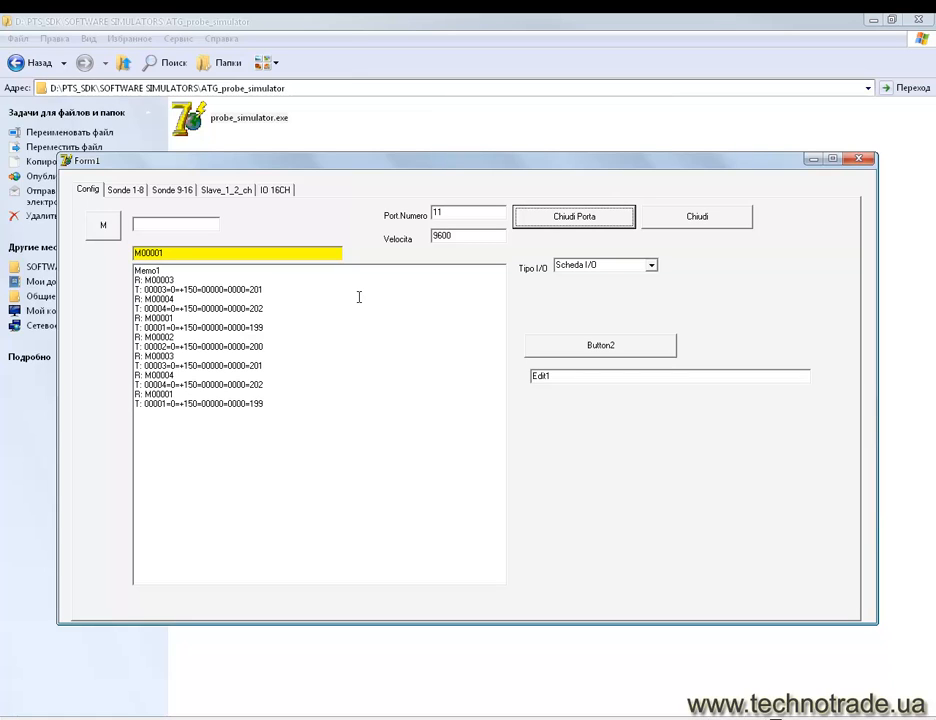
Set probe 1 to about 9109 product and 25 water, and probe 2 to about 9059 product and 40 water.
{"action": "left_click", "coordinate": [128, 191]}
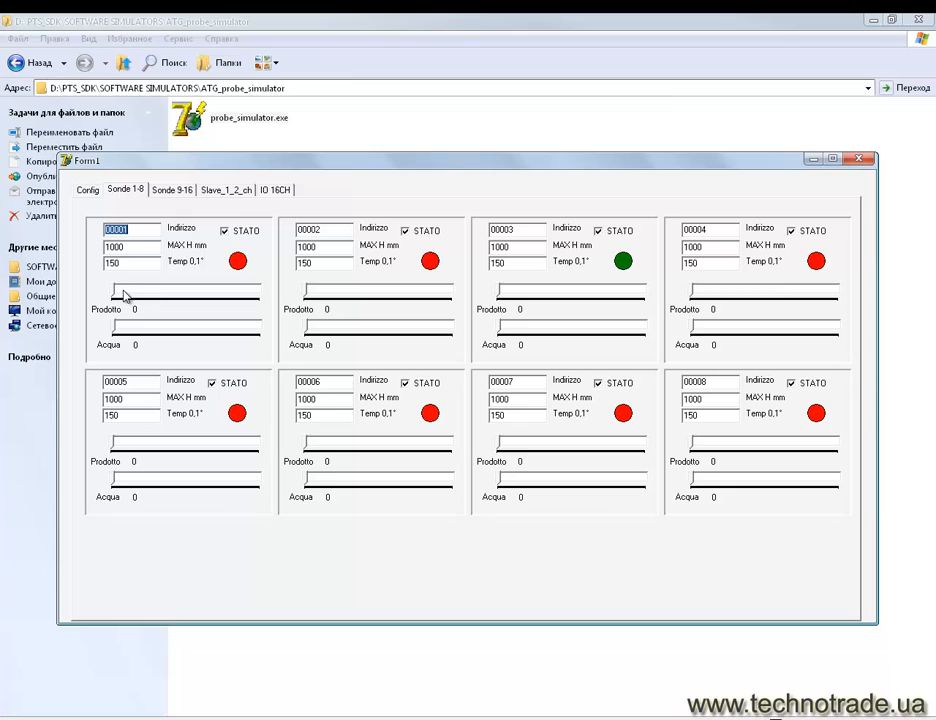
{"action": "left_click_drag", "start_coordinate": [116, 295], "coordinate": [255, 296]}
{"action": "left_click_drag", "start_coordinate": [115, 329], "coordinate": [118, 329]}
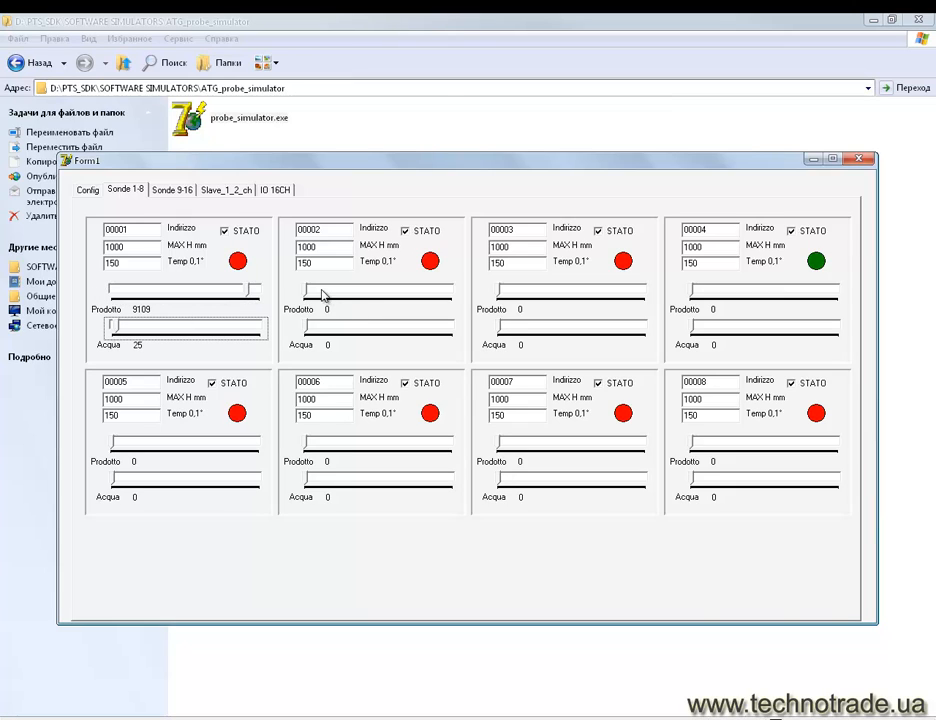
{"action": "left_click_drag", "start_coordinate": [305, 293], "coordinate": [436, 295]}
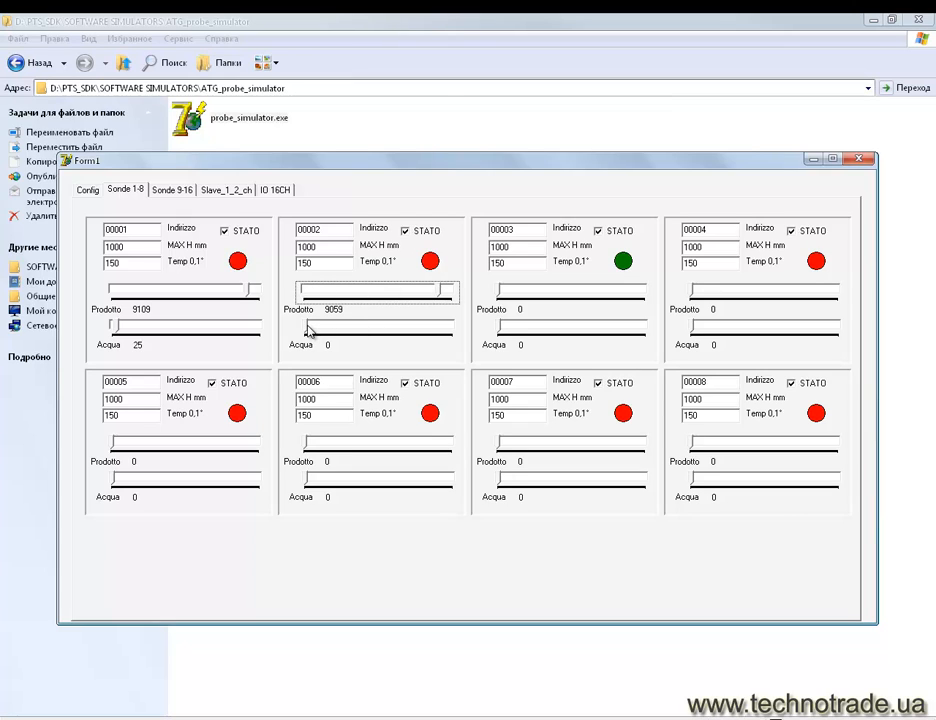
{"action": "left_click_drag", "start_coordinate": [309, 328], "coordinate": [313, 332]}
Set probe 3 to about 9257 product and 25 water, and probe 4 to about 9208 product and 10 water.
{"action": "left_click_drag", "start_coordinate": [501, 293], "coordinate": [640, 293]}
{"action": "left_click_drag", "start_coordinate": [498, 330], "coordinate": [501, 330]}
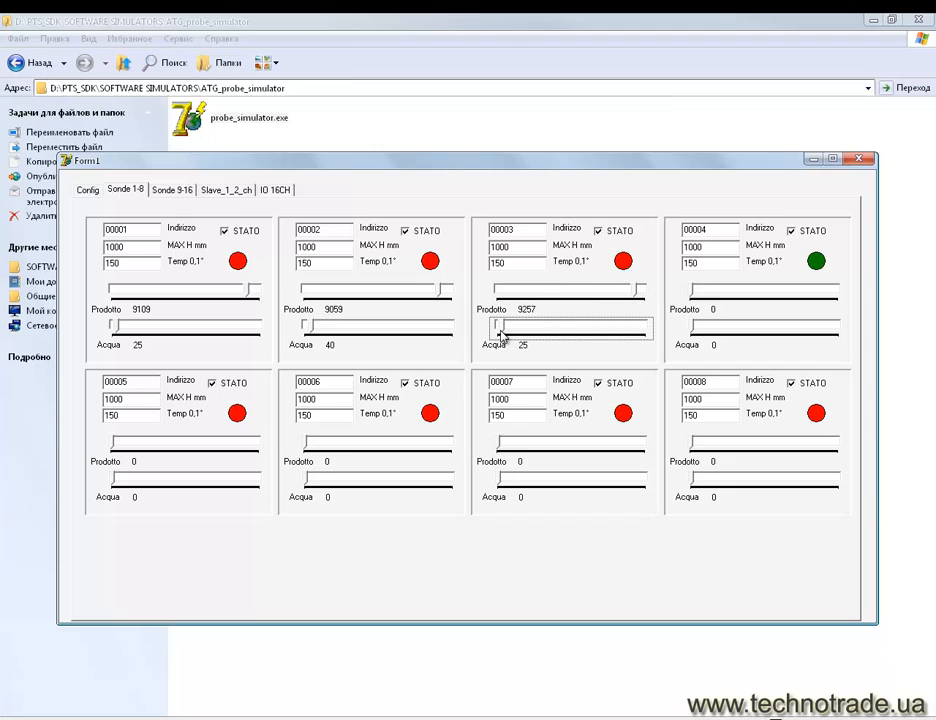
{"action": "left_click_drag", "start_coordinate": [692, 291], "coordinate": [831, 291]}
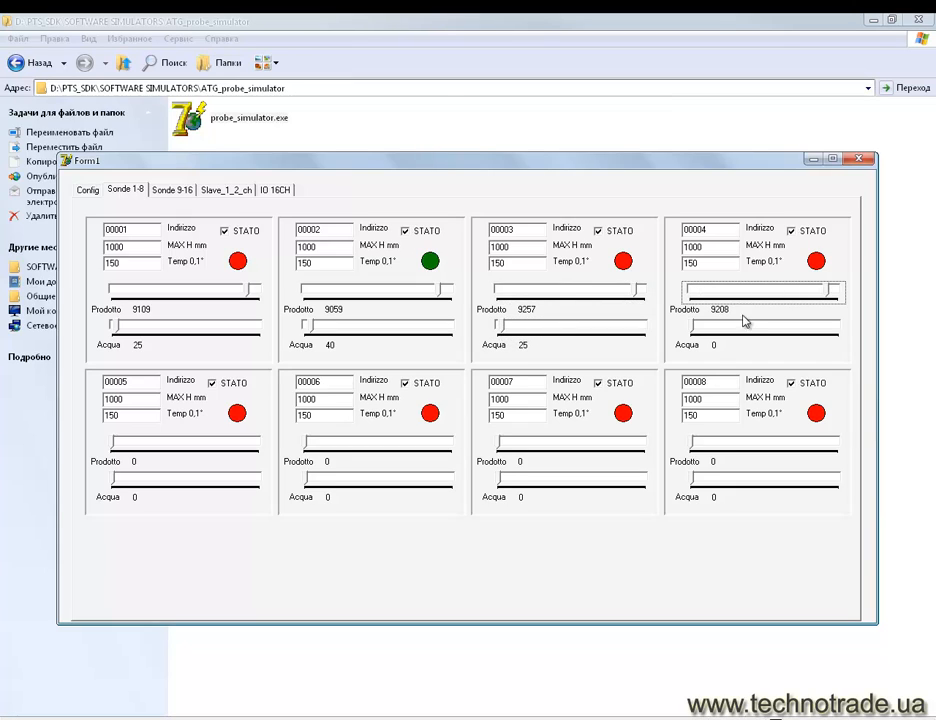
{"action": "left_click", "coordinate": [697, 328]}
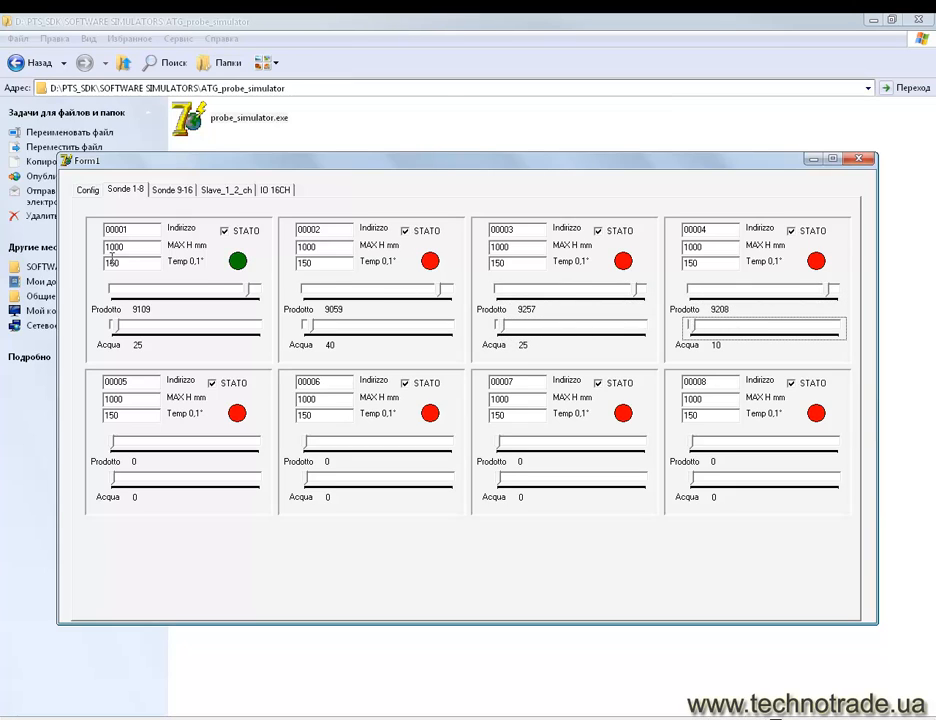
Set the MAX H of probe 1 to 3300 mm and of probes 2 and 3 to 3000 mm.
{"action": "left_click_drag", "start_coordinate": [114, 247], "coordinate": [103, 251]}
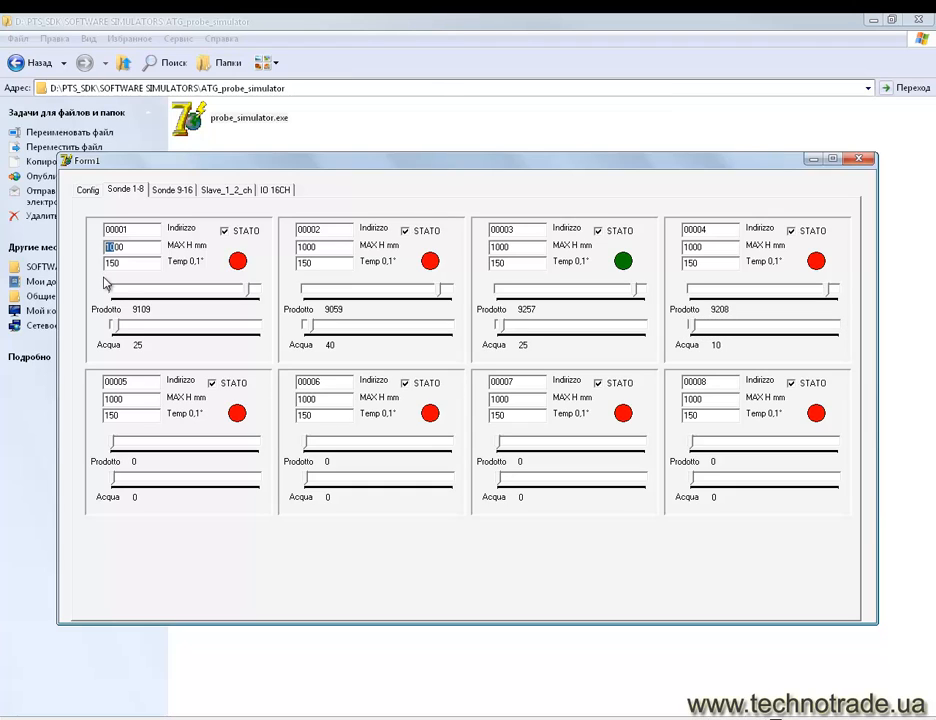
{"action": "type", "text": "33"}
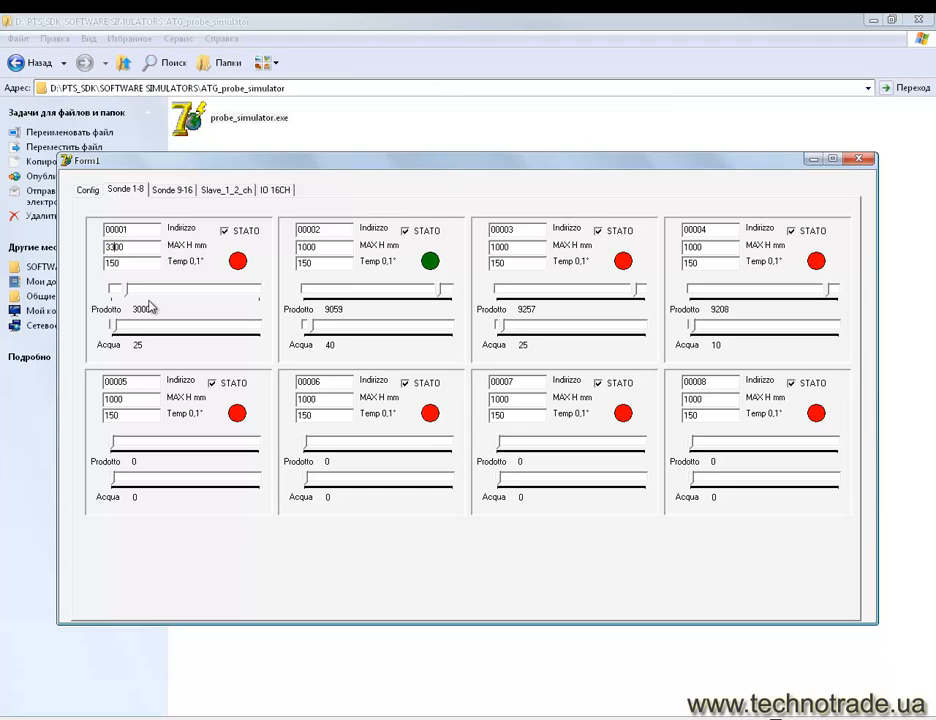
{"action": "left_click_drag", "start_coordinate": [306, 247], "coordinate": [299, 246]}
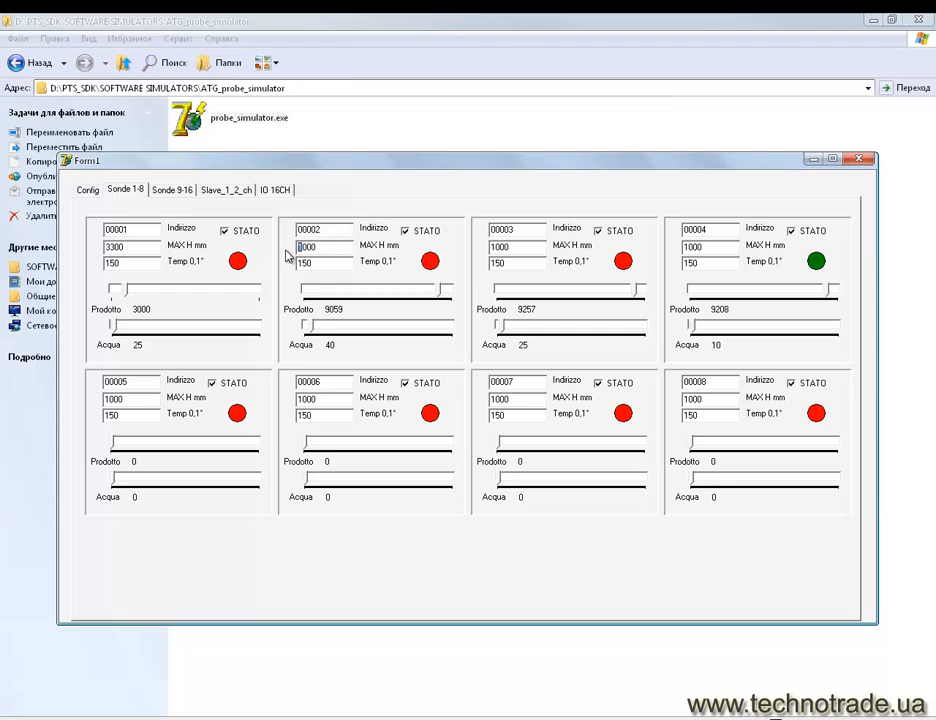
{"action": "type", "text": "33"}
{"action": "key", "text": "BackSpace"}
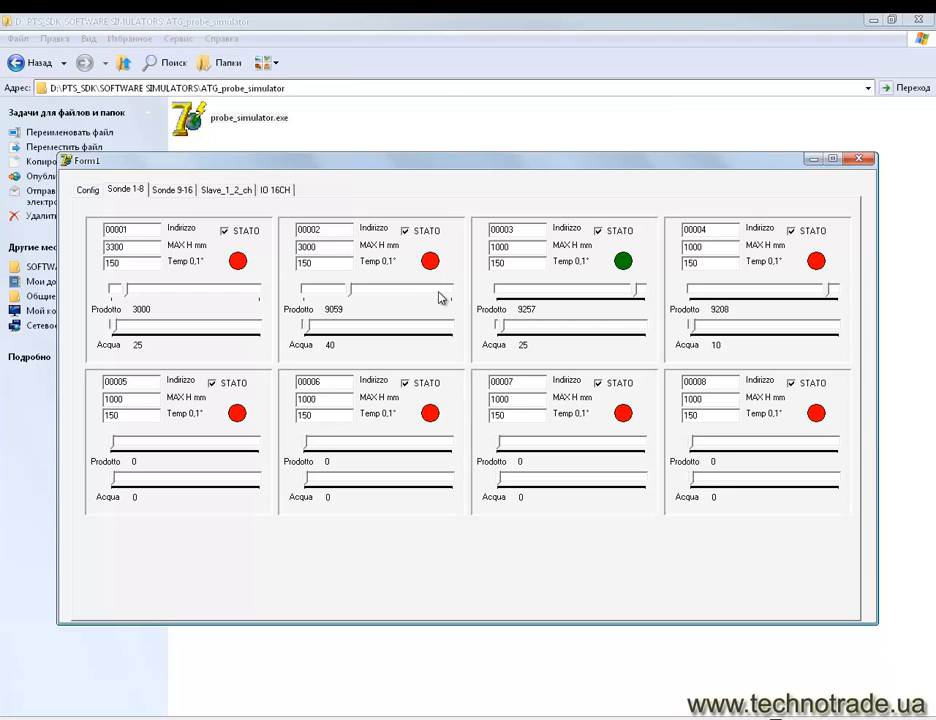
{"action": "left_click_drag", "start_coordinate": [492, 248], "coordinate": [488, 248]}
{"action": "type", "text": "3"}
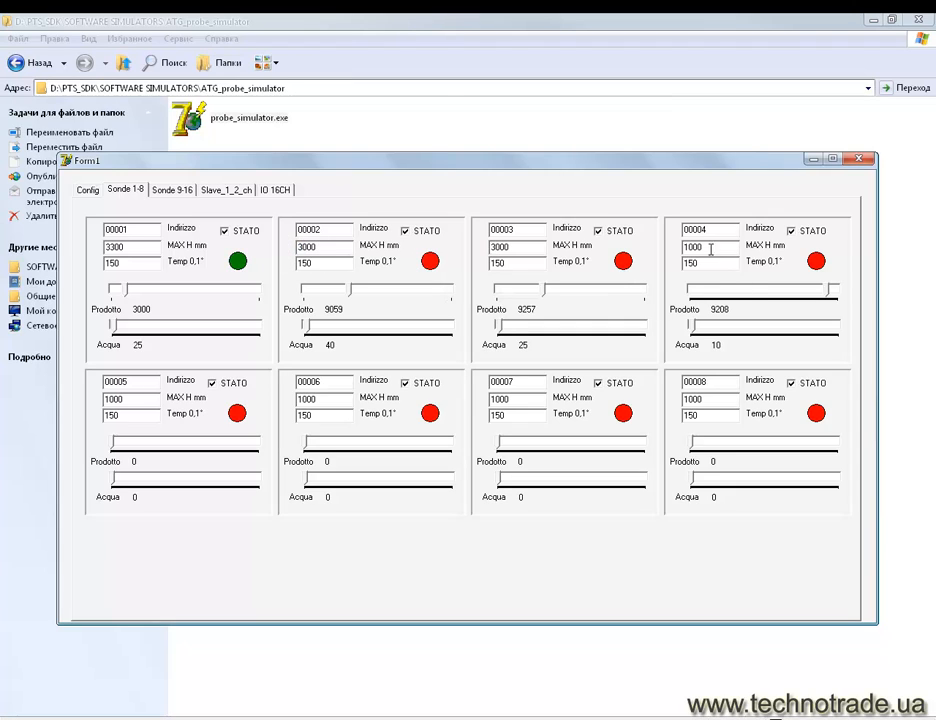
Set the MAX H of probes 3, 4 and 2 to 2700 mm.
{"action": "left_click_drag", "start_coordinate": [693, 247], "coordinate": [688, 247]}
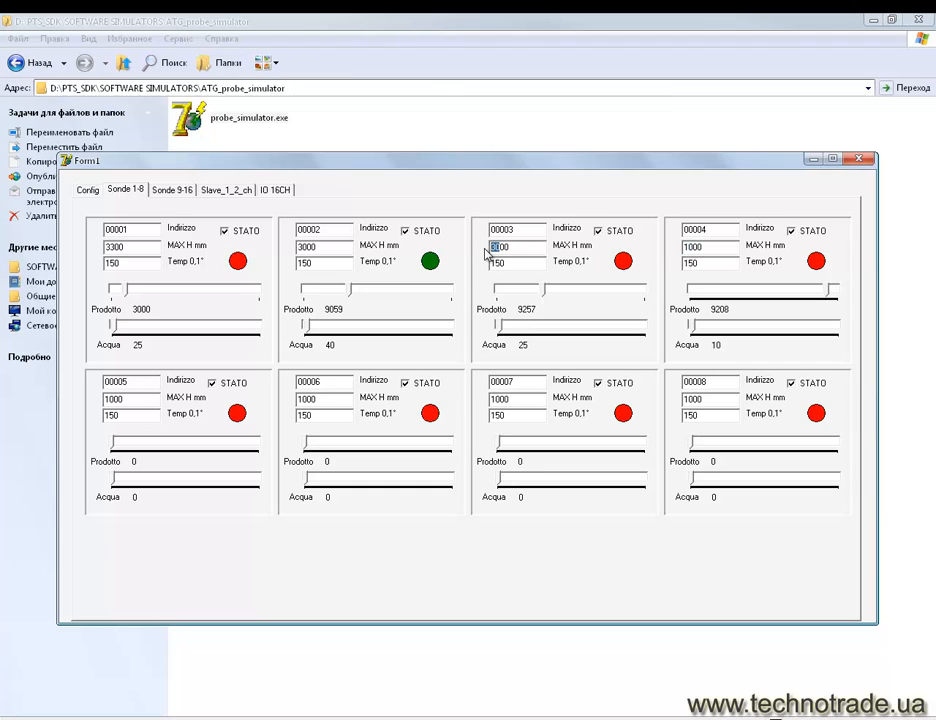
{"action": "type", "text": "27"}
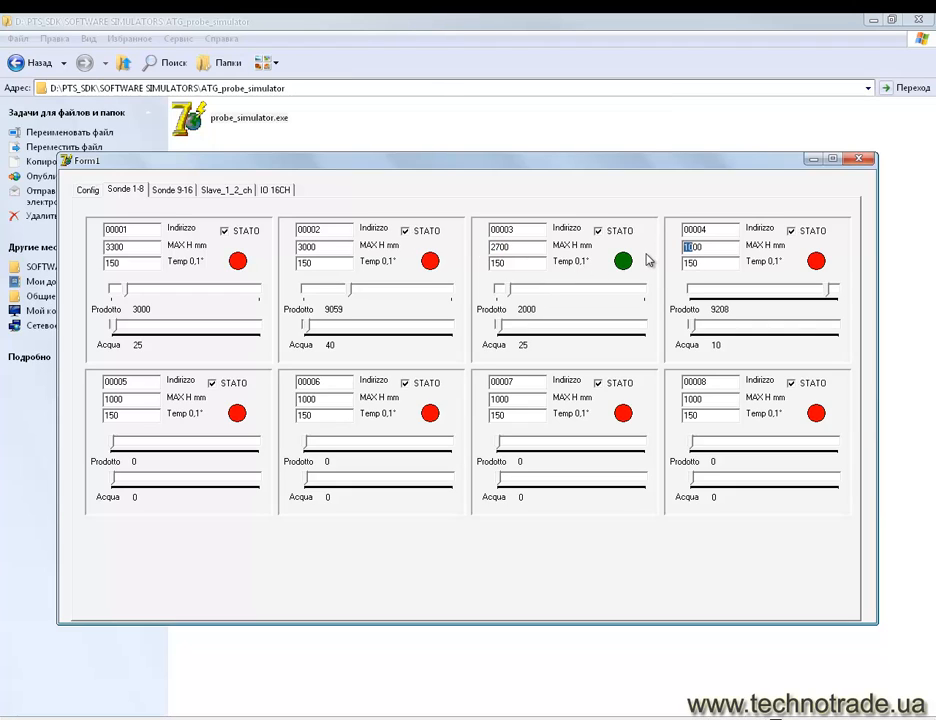
{"action": "type", "text": "27"}
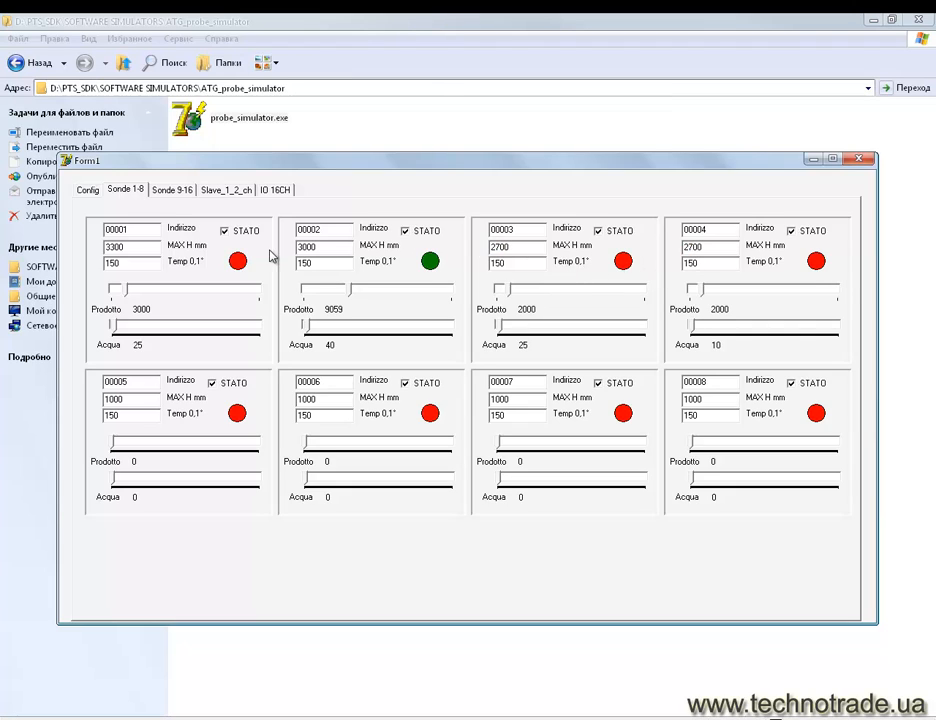
{"action": "type", "text": "27"}
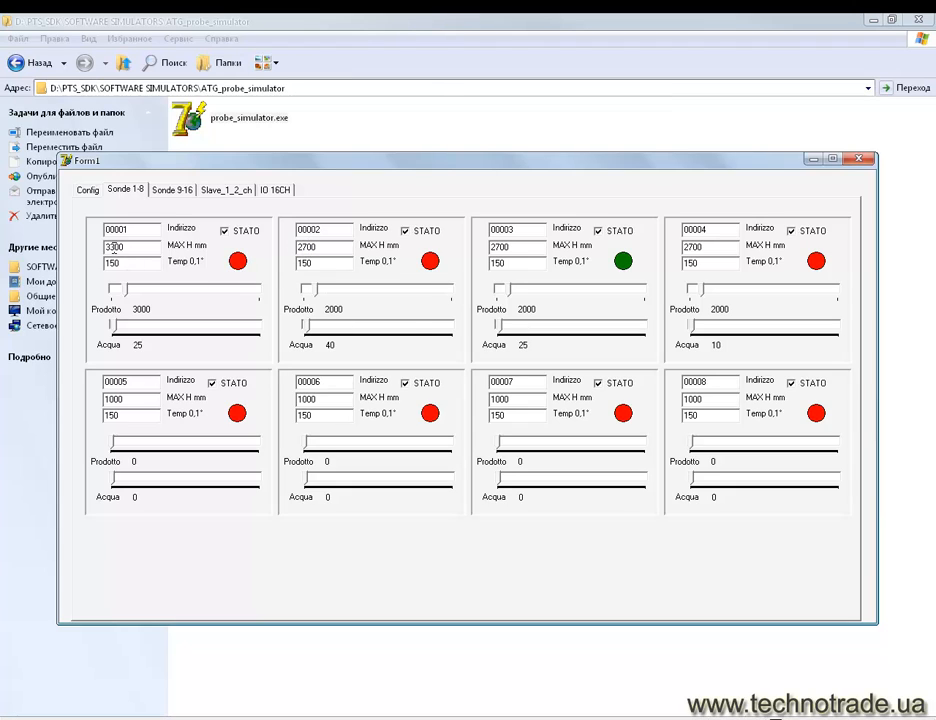
Raise the product level of probe 1 to about 22545 and of probe 2 to about 16040.
{"action": "left_click_drag", "start_coordinate": [125, 290], "coordinate": [214, 293]}
{"action": "left_click_drag", "start_coordinate": [318, 297], "coordinate": [397, 293]}
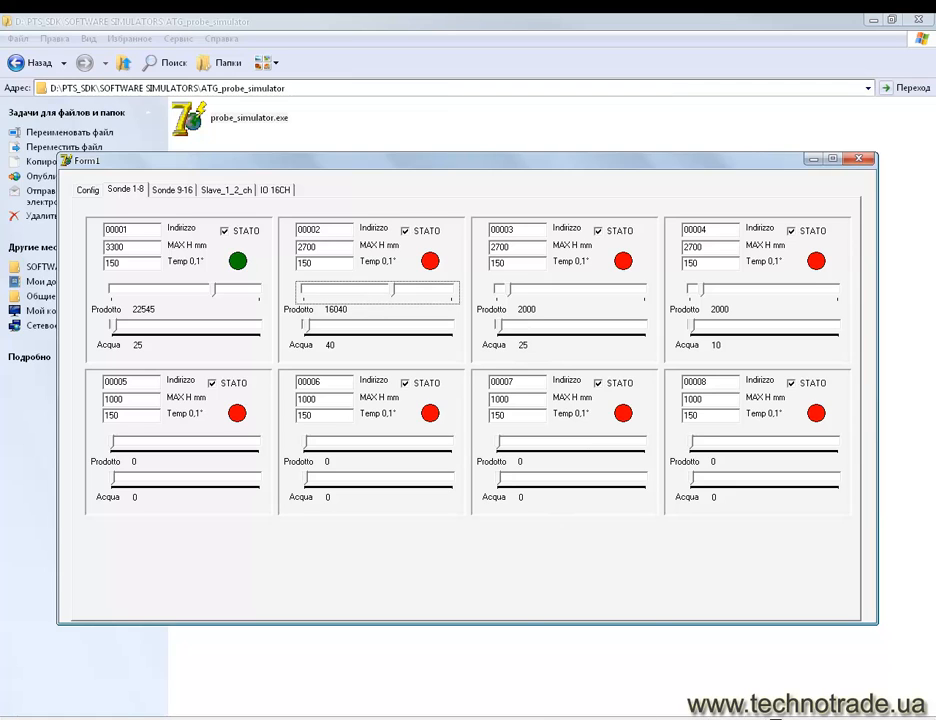
Switch to NaftaPOS, widen the tank table's Percent of filling column, and place the probe simulator window below that table.
{"action": "left_click", "coordinate": [704, 719]}
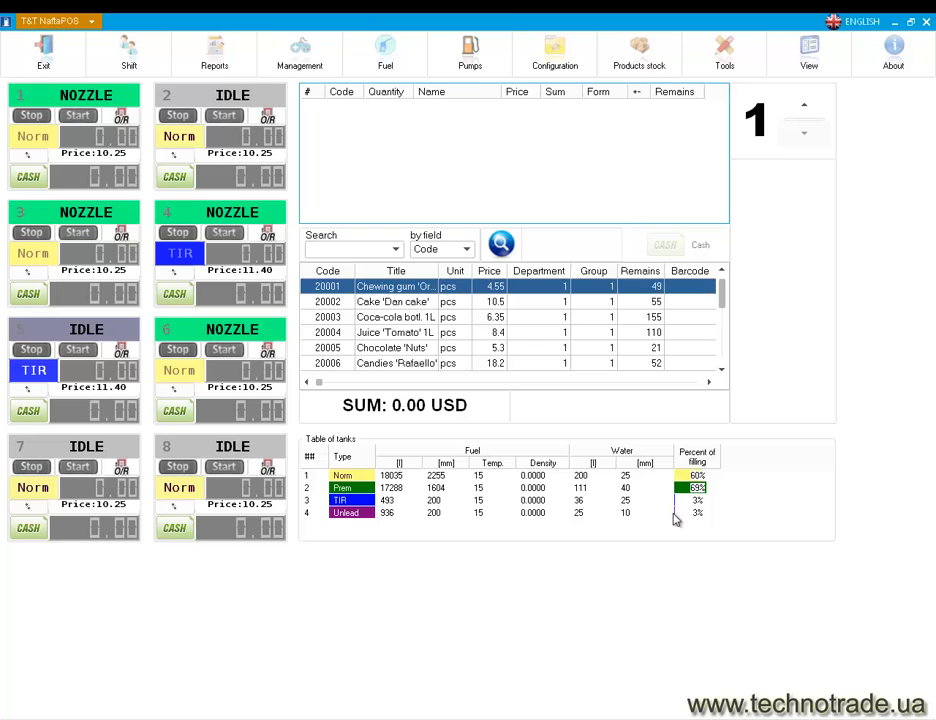
{"action": "left_click_drag", "start_coordinate": [720, 455], "coordinate": [830, 455]}
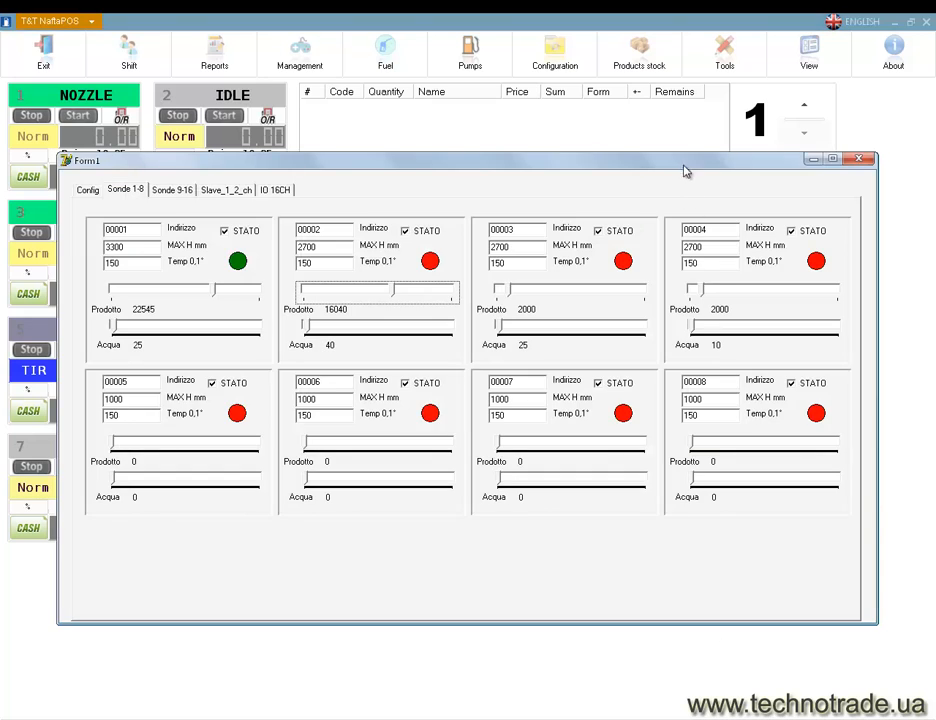
{"action": "left_click_drag", "start_coordinate": [683, 171], "coordinate": [694, 557]}
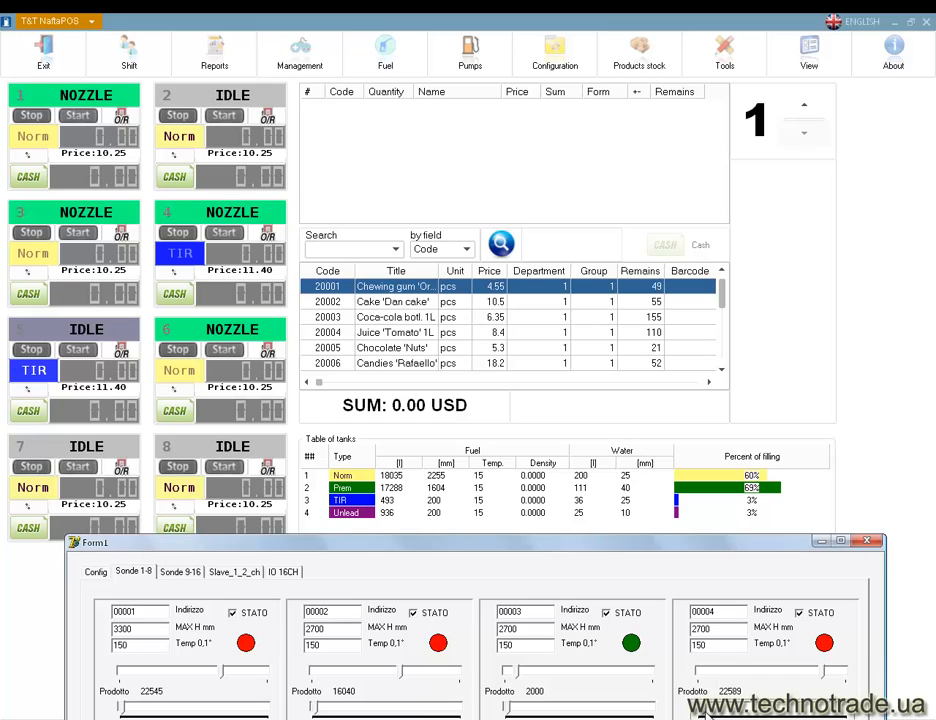
Set probe 3's product level to about 20317 and raise its water level to about 575 mm.
{"action": "left_click", "coordinate": [518, 674]}
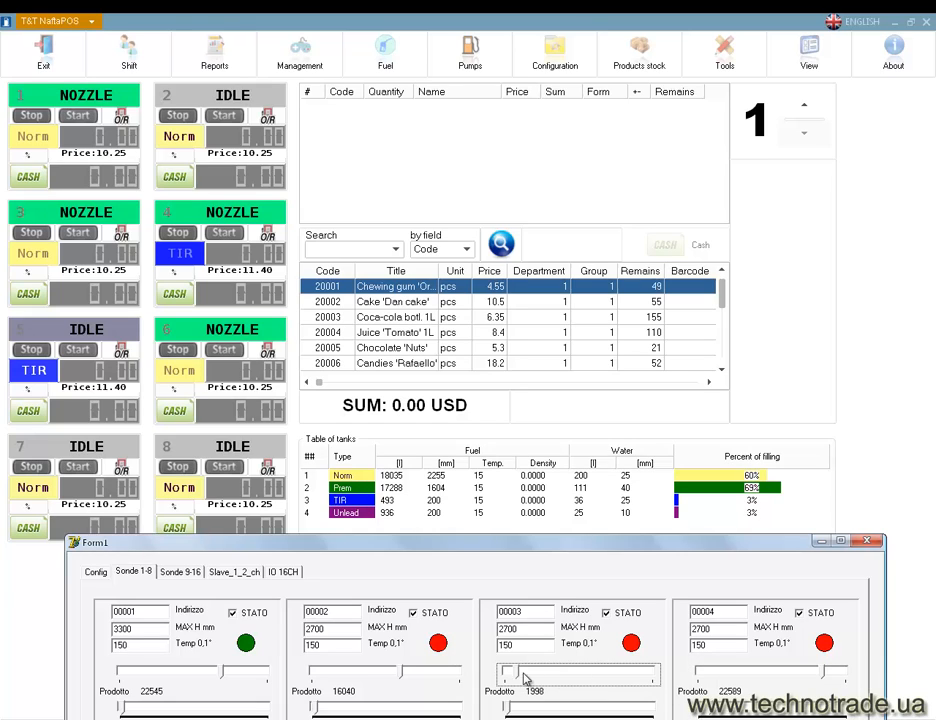
{"action": "left_click", "coordinate": [528, 677]}
{"action": "left_click_drag", "start_coordinate": [528, 678], "coordinate": [627, 679]}
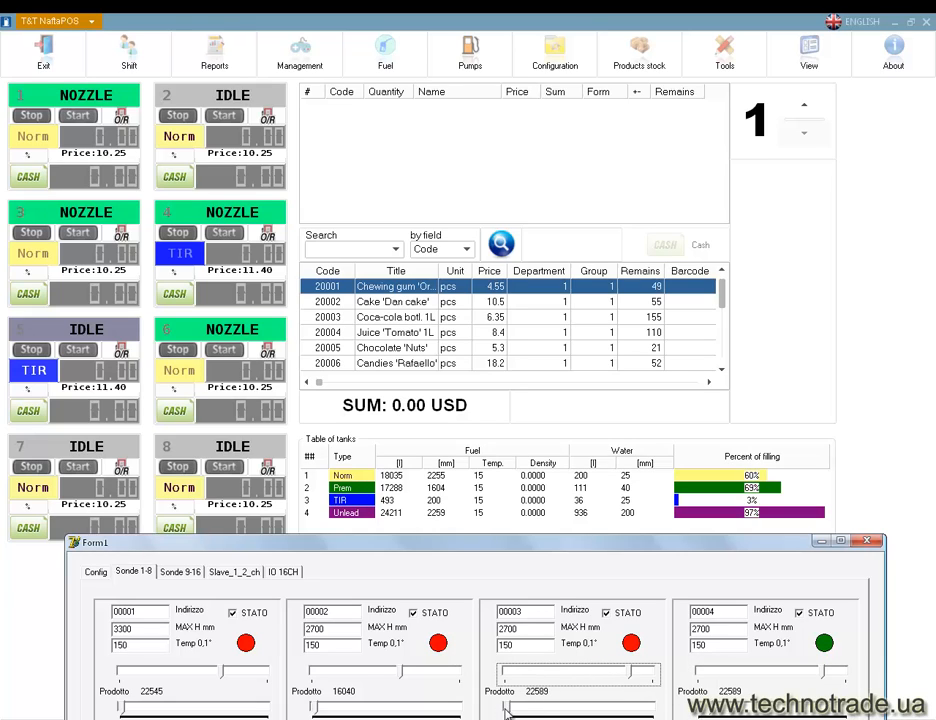
{"action": "left_click", "coordinate": [536, 712]}
{"action": "left_click", "coordinate": [536, 712]}
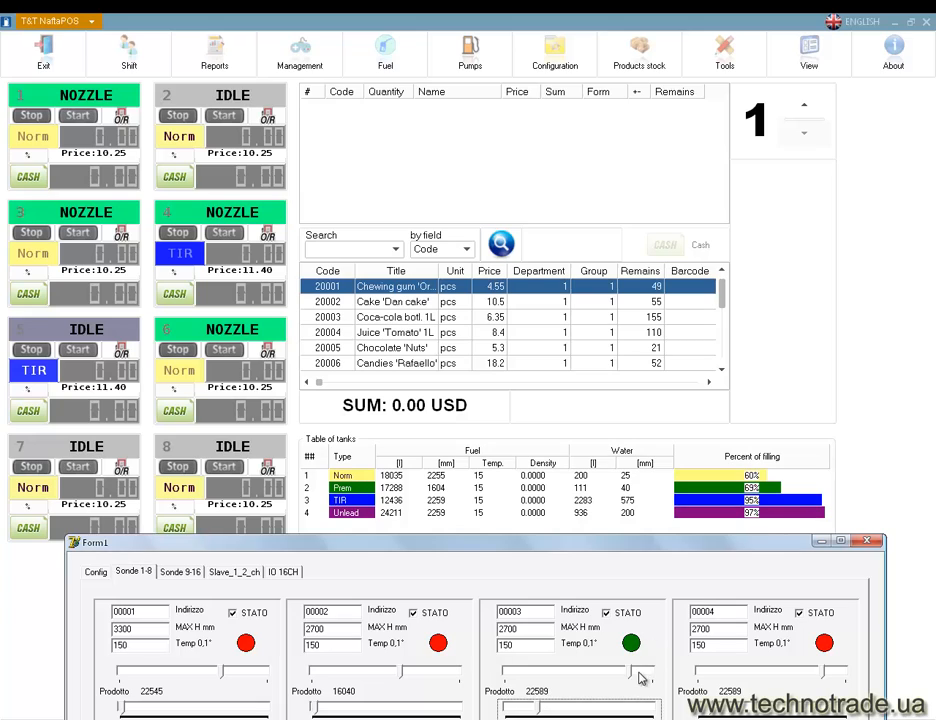
{"action": "left_click_drag", "start_coordinate": [641, 679], "coordinate": [627, 676]}
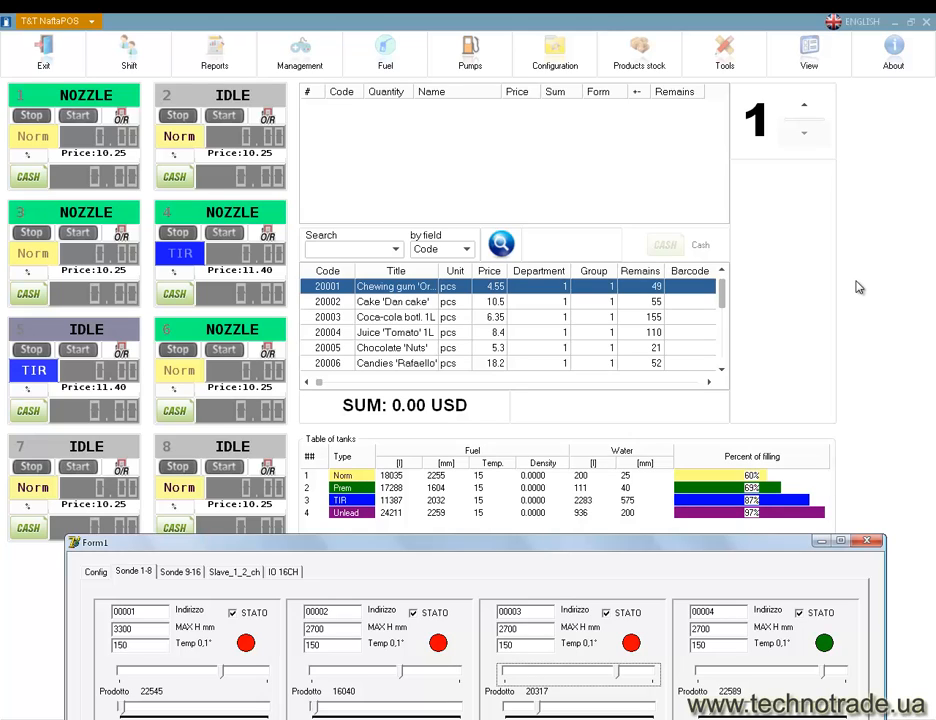
Bring NaftaPOS forward and place the UniPump protocol simulator window beside its pump panels.
{"action": "left_click", "coordinate": [857, 283]}
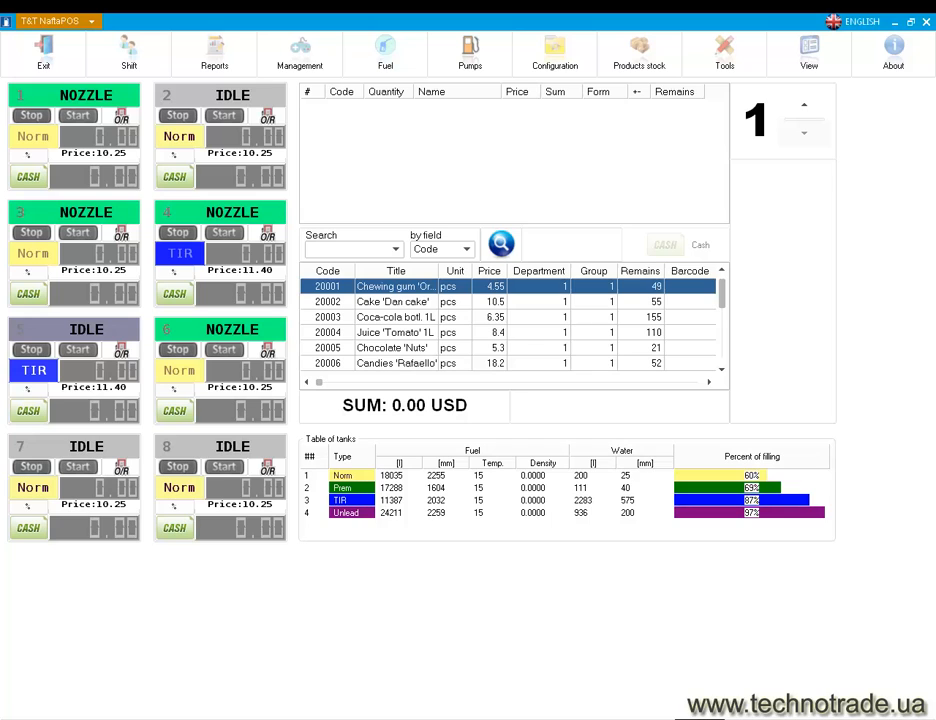
{"action": "left_click", "coordinate": [550, 718]}
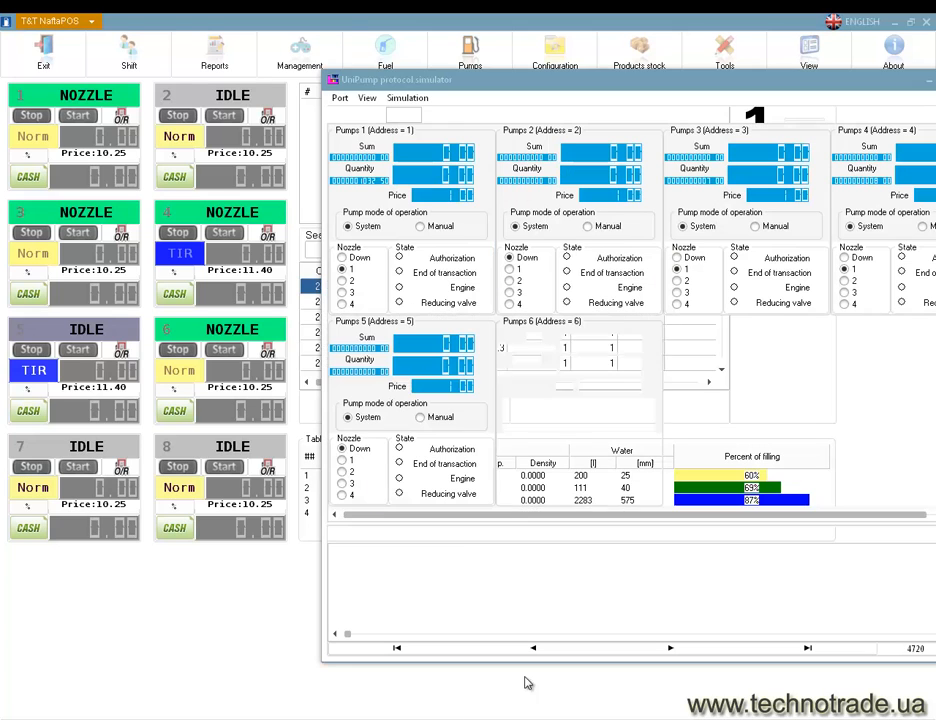
{"action": "left_click_drag", "start_coordinate": [456, 84], "coordinate": [446, 116]}
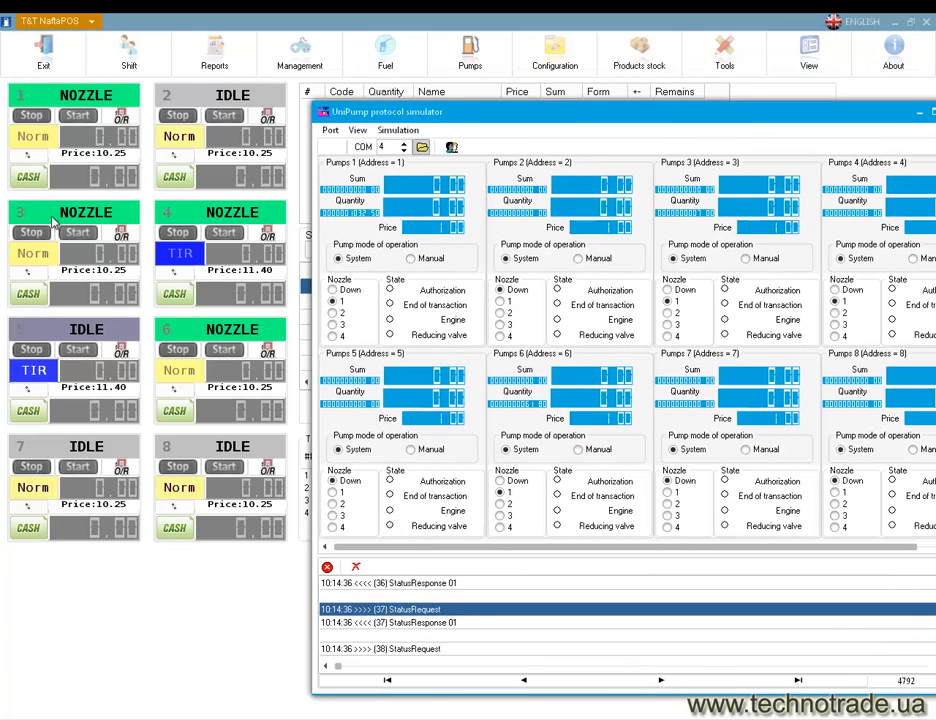
In NaftaPOS, enter an order of 12 litres on pump 1 and 20 litres on pump 3.
{"action": "left_click", "coordinate": [82, 132]}
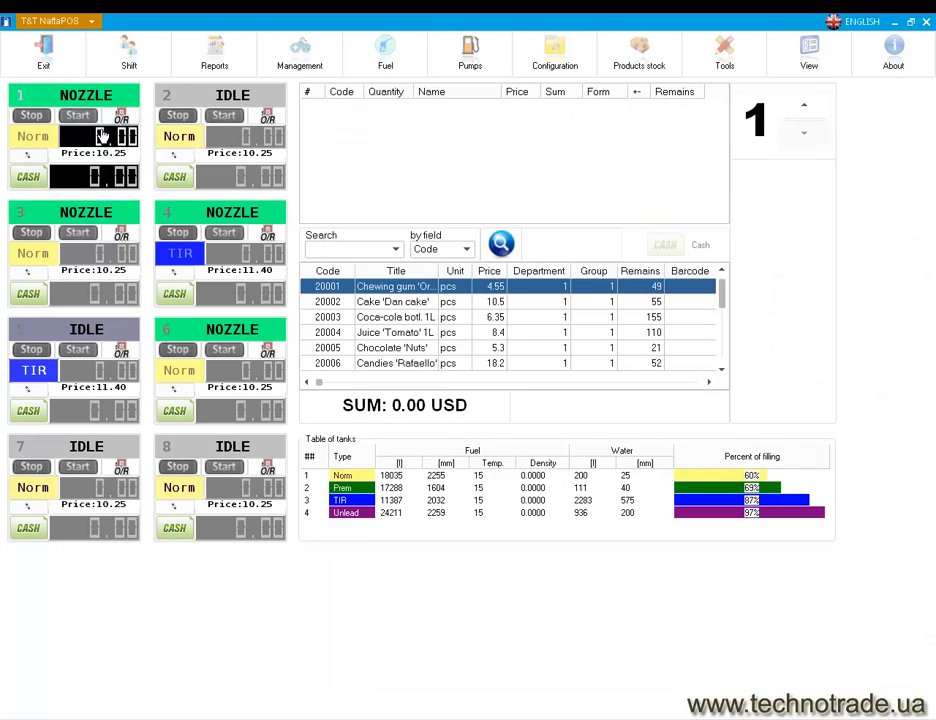
{"action": "type", "text": "12"}
{"action": "left_click", "coordinate": [113, 262]}
{"action": "type", "text": "122"}
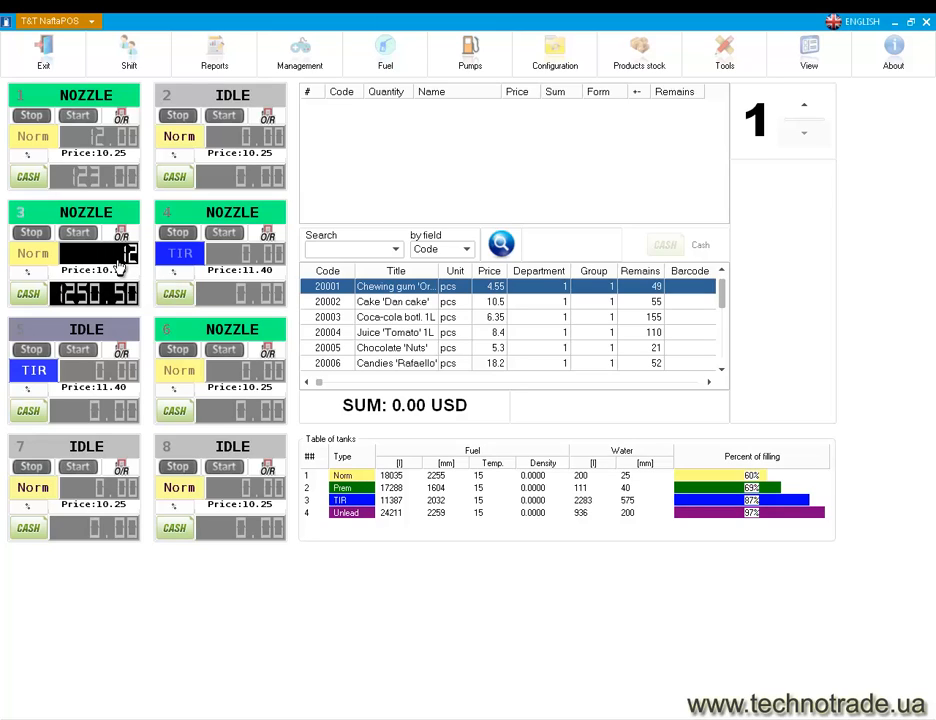
{"action": "key", "text": "BackSpace"}
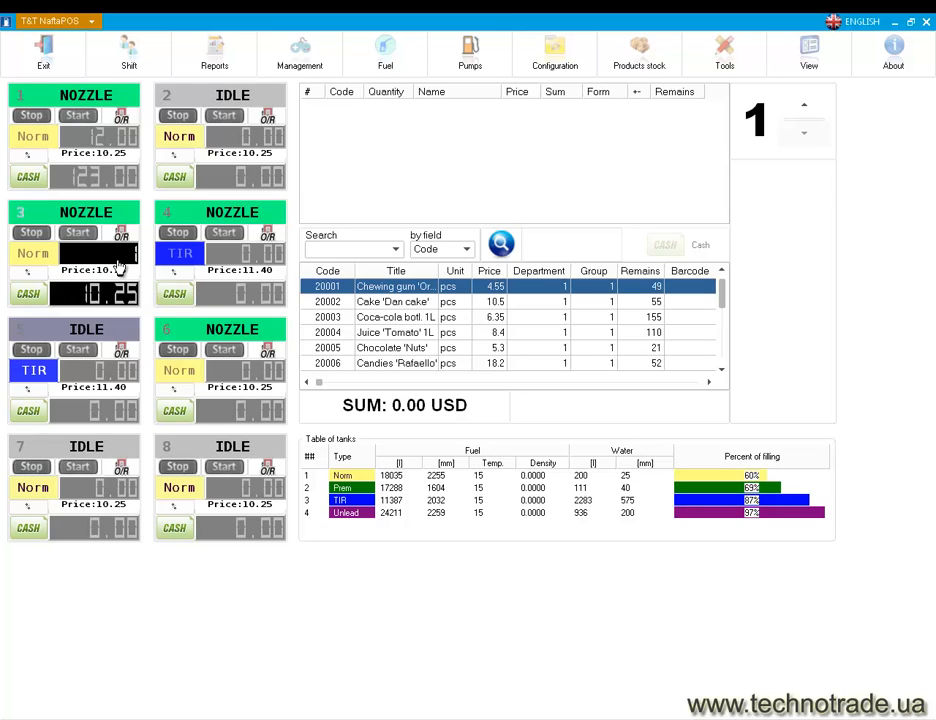
{"action": "key", "text": "BackSpace"}
{"action": "type", "text": "20"}
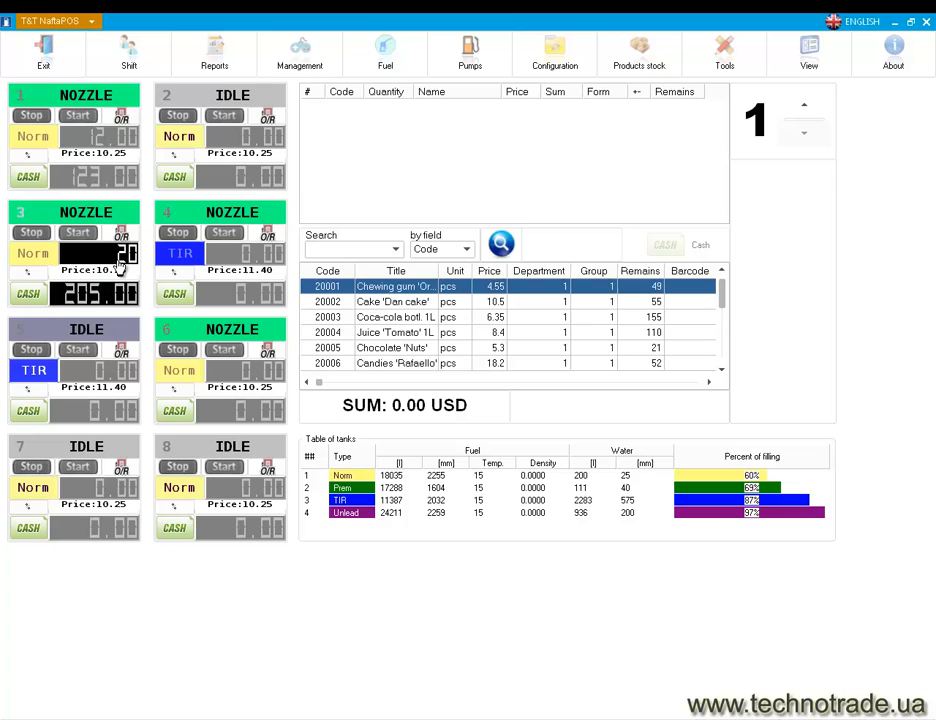
Enter an order of 30 litres on pump 4 and 10 litres on pump 6.
{"action": "left_click", "coordinate": [269, 263]}
{"action": "type", "text": "30"}
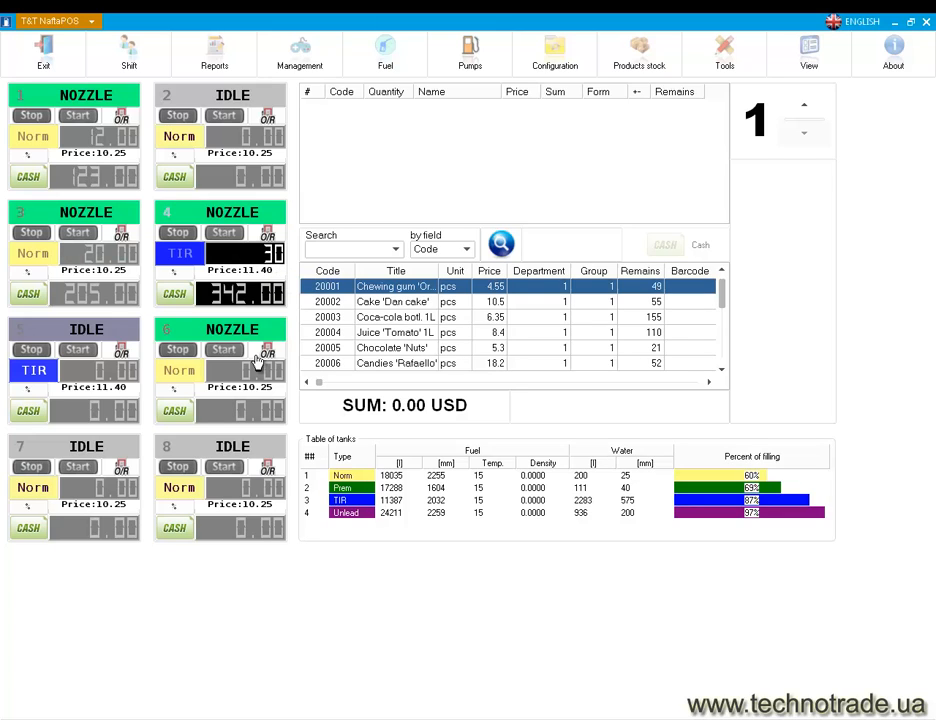
{"action": "left_click", "coordinate": [234, 377]}
{"action": "type", "text": "10"}
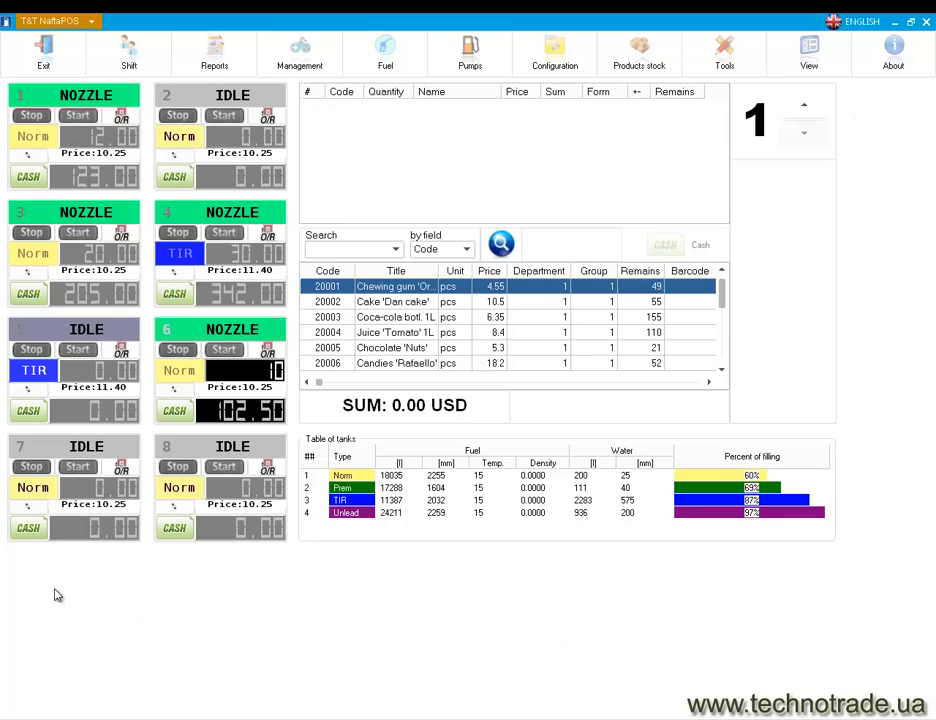
Continue the shift as the Service user by confirming the password dialog.
{"action": "left_click", "coordinate": [120, 52]}
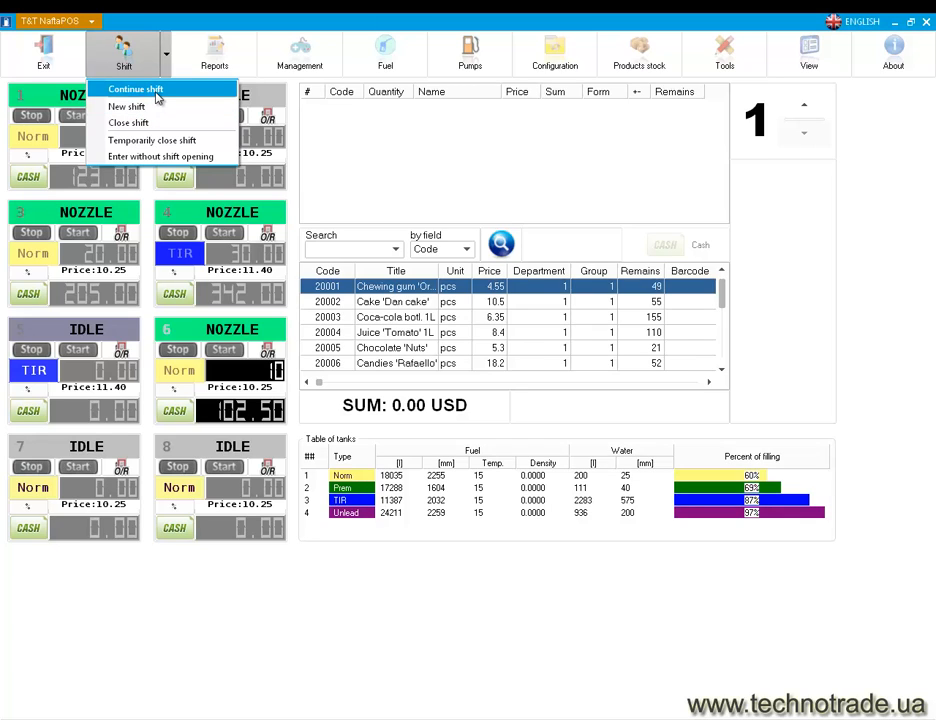
{"action": "left_click", "coordinate": [160, 96]}
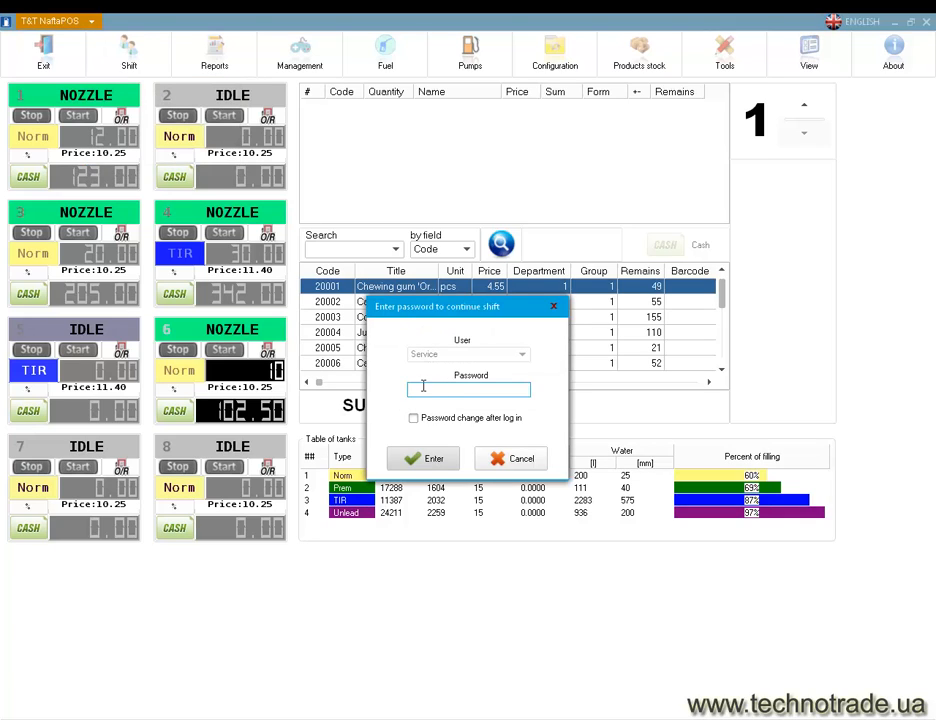
{"action": "left_click", "coordinate": [422, 459]}
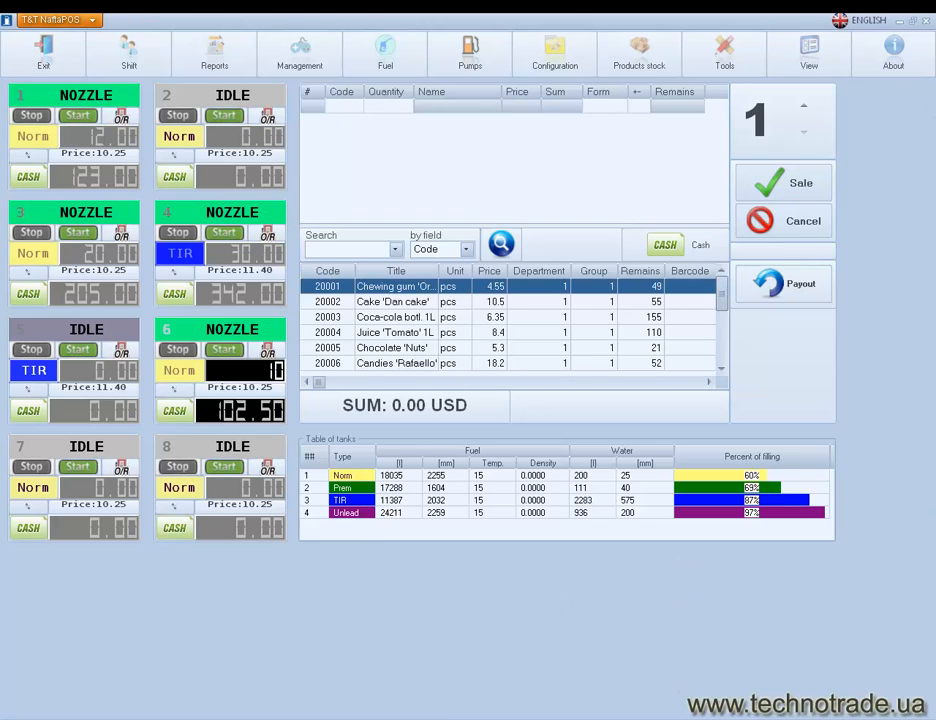
Reposition the UniPump simulator window clear of the pump panels and start the orders on pumps 1, 3, 4 and 6 in NaftaPOS.
{"action": "key", "text": "alt+Tab"}
{"action": "left_click_drag", "start_coordinate": [415, 117], "coordinate": [410, 140]}
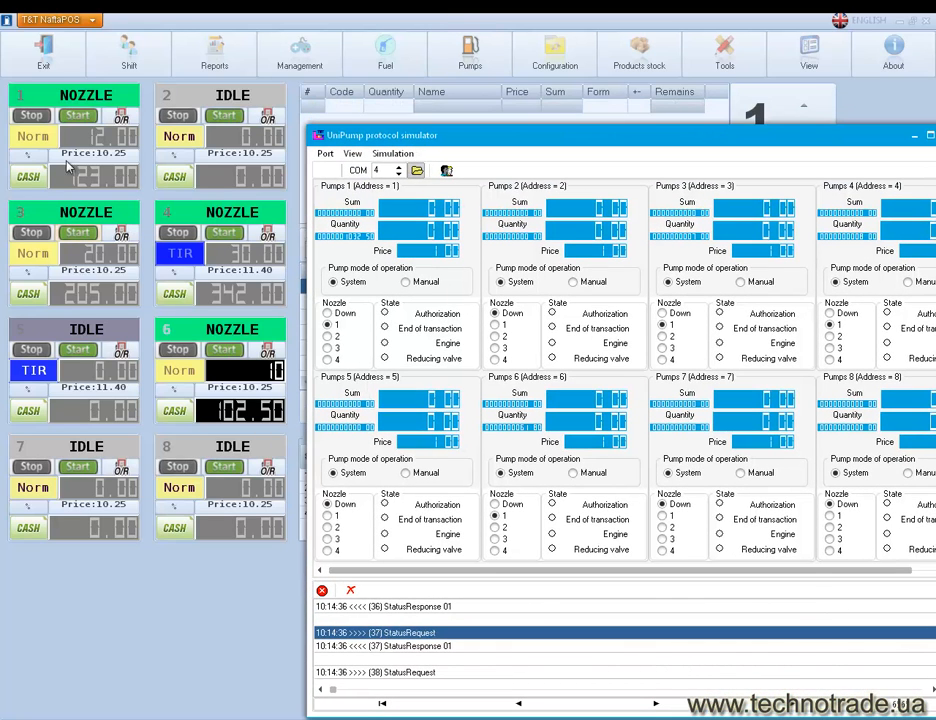
{"action": "left_click", "coordinate": [78, 118]}
{"action": "left_click", "coordinate": [78, 232]}
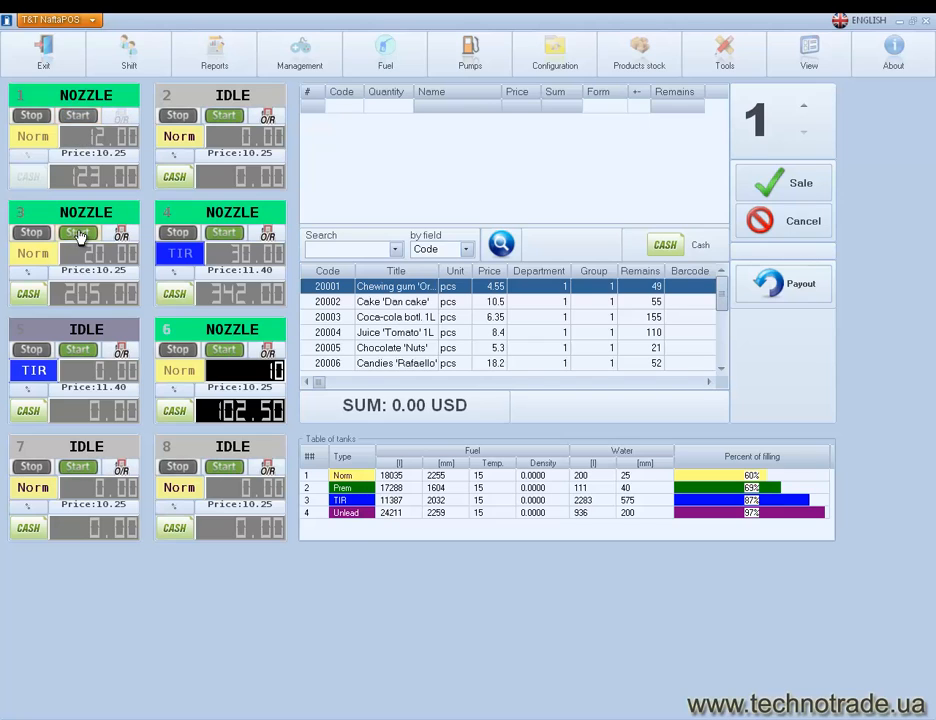
{"action": "left_click", "coordinate": [224, 350]}
Switch to the UniPump simulator and move and widen its window to watch pumps 1, 3, 4 and 6 dispensing.
{"action": "key", "text": "alt+Tab"}
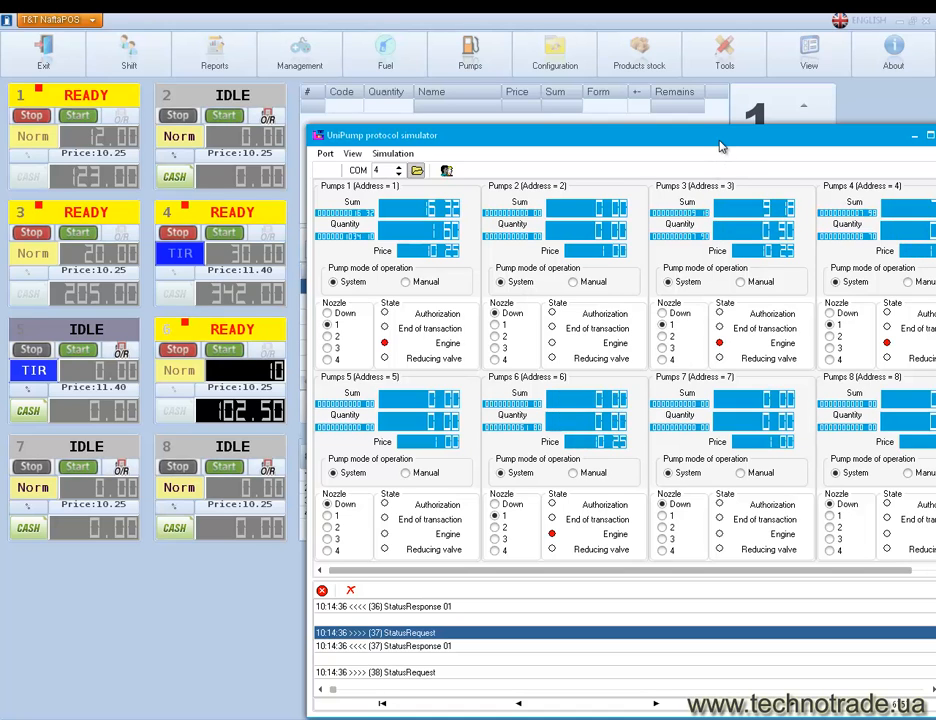
{"action": "left_click_drag", "start_coordinate": [721, 140], "coordinate": [685, 138]}
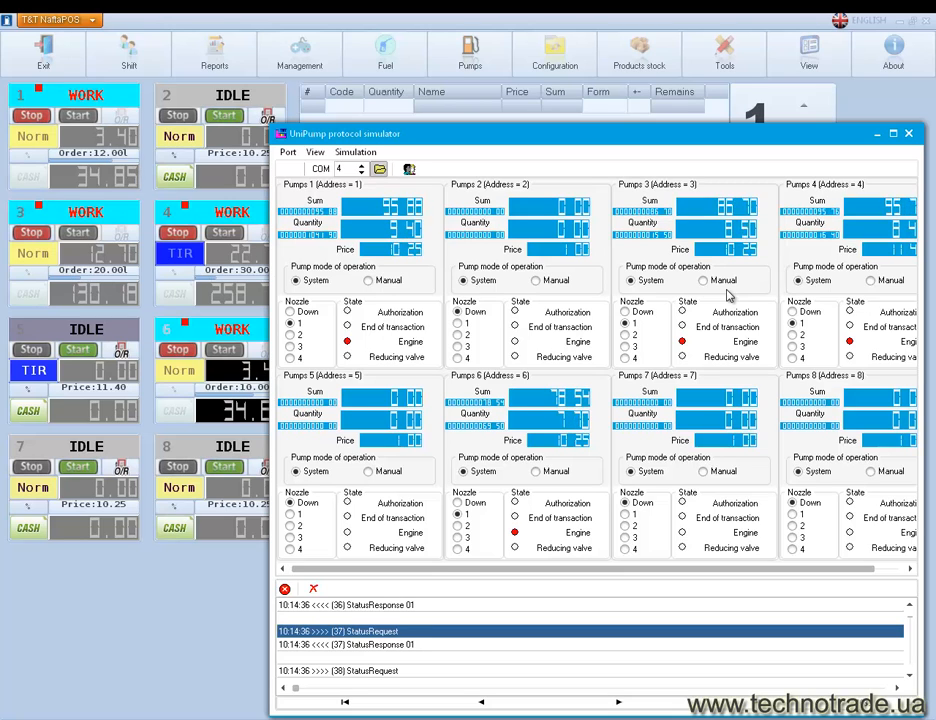
{"action": "left_click_drag", "start_coordinate": [921, 261], "coordinate": [930, 258]}
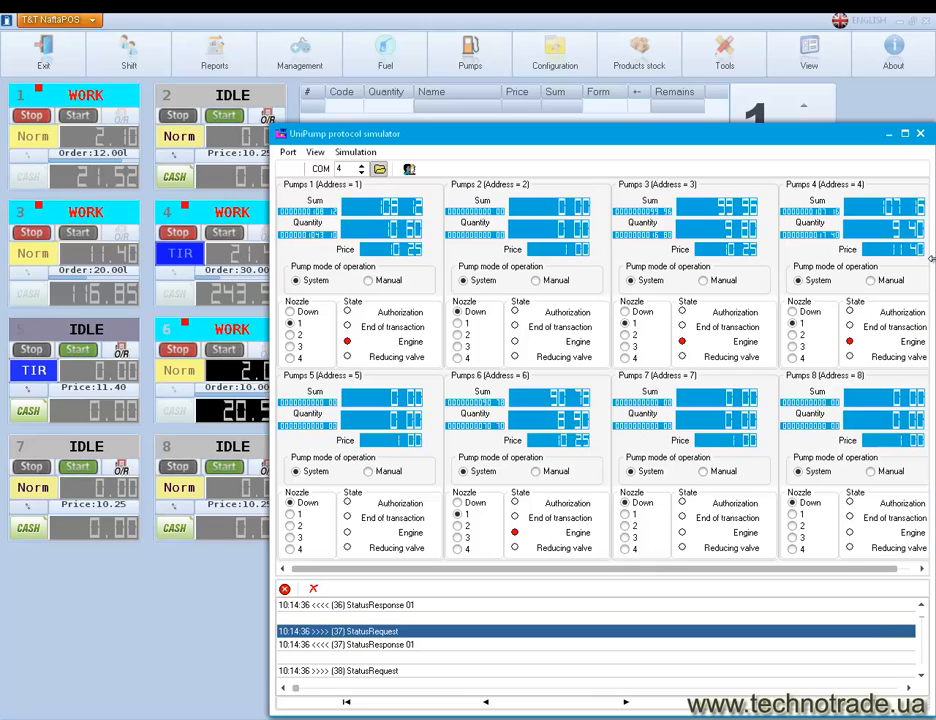
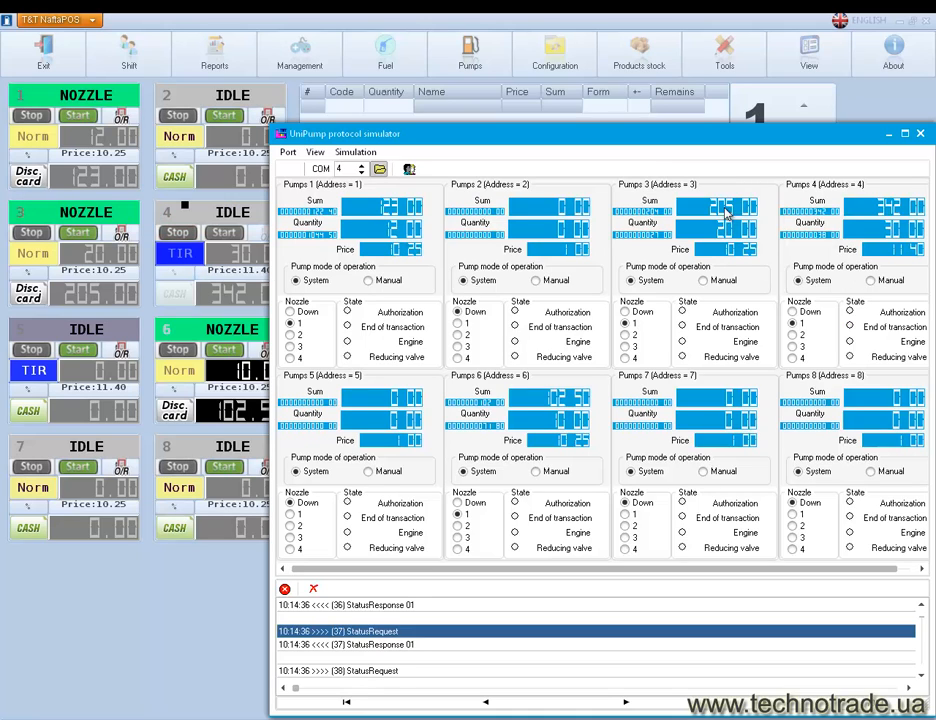
Switch to the UniPump simulator to check the pumps and its COM 4 serial port, and return to NaftaPOS.
{"action": "left_click", "coordinate": [205, 572]}
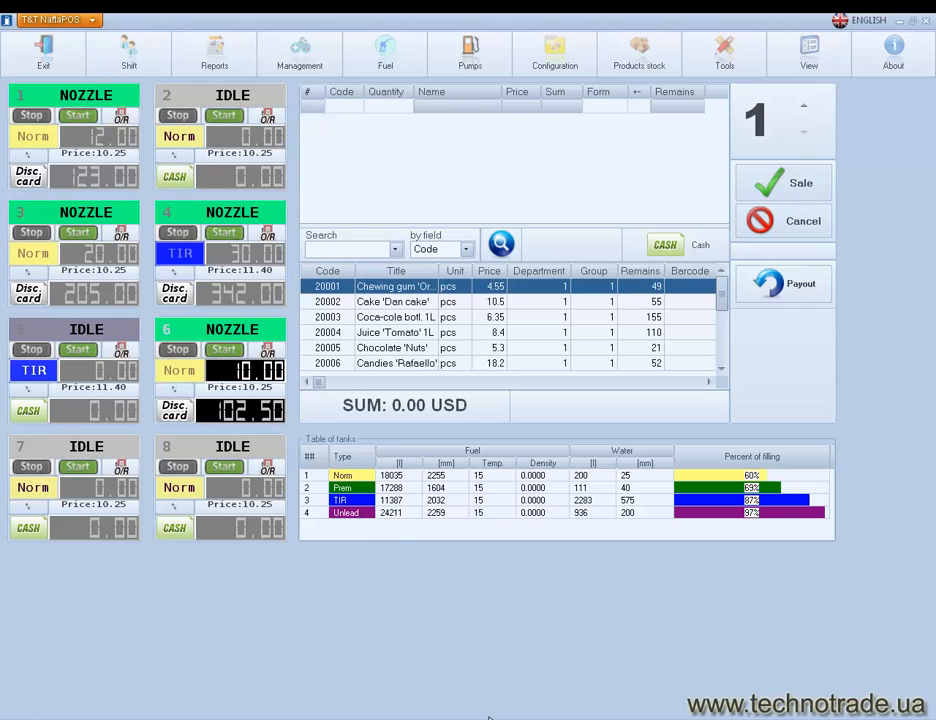
{"action": "left_click", "coordinate": [562, 715]}
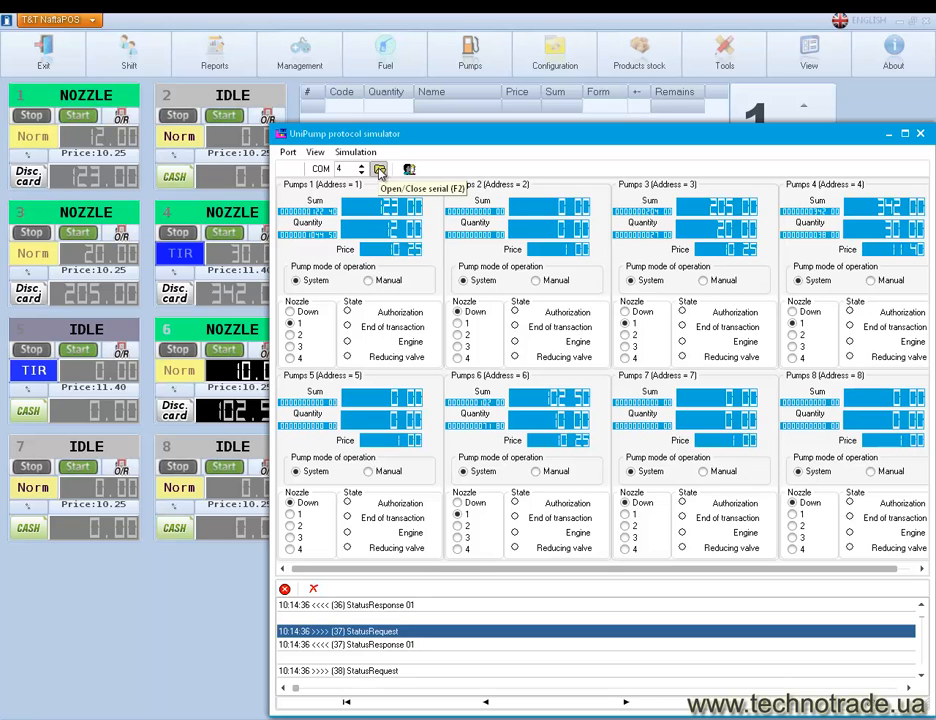
{"action": "left_click", "coordinate": [380, 172]}
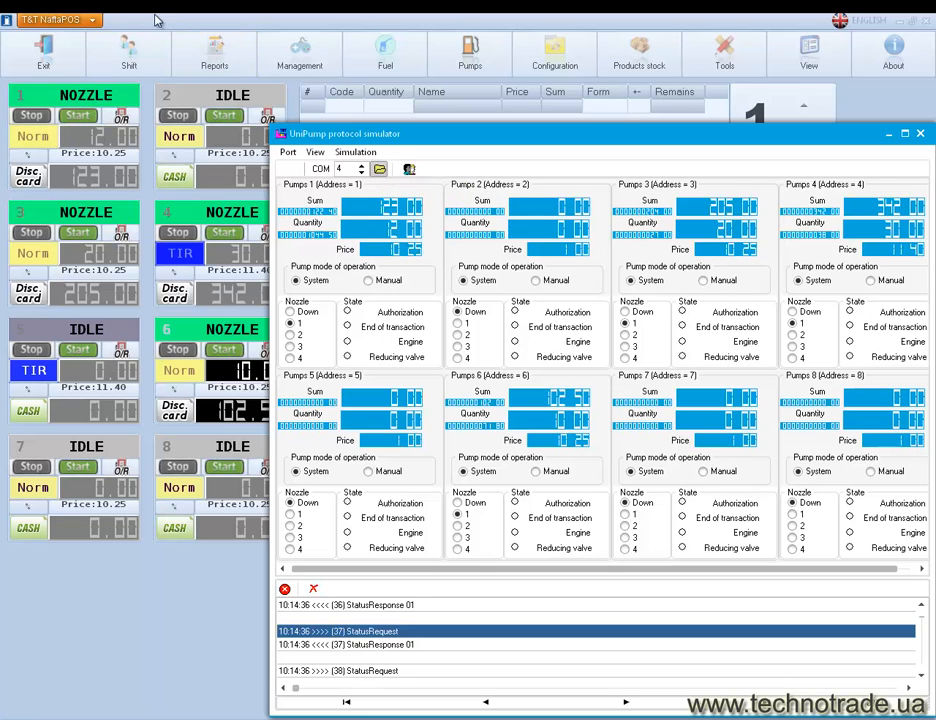
{"action": "left_click", "coordinate": [247, 107]}
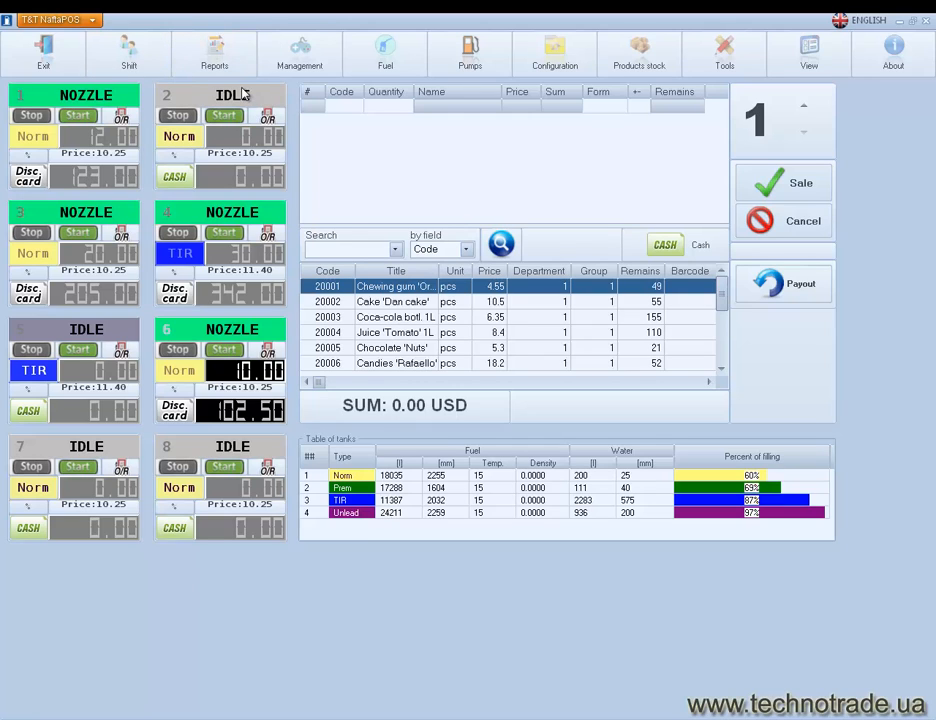
Open the overview of fuel in tanks and inspect the four tanks in both the restored and maximized window.
{"action": "left_click", "coordinate": [414, 66]}
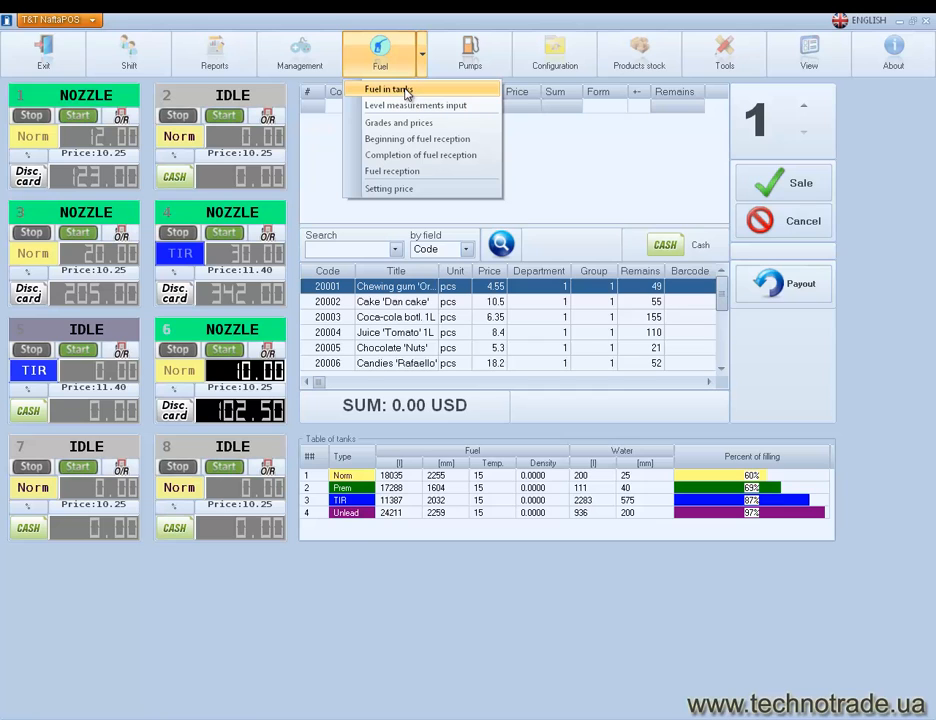
{"action": "left_click", "coordinate": [406, 90]}
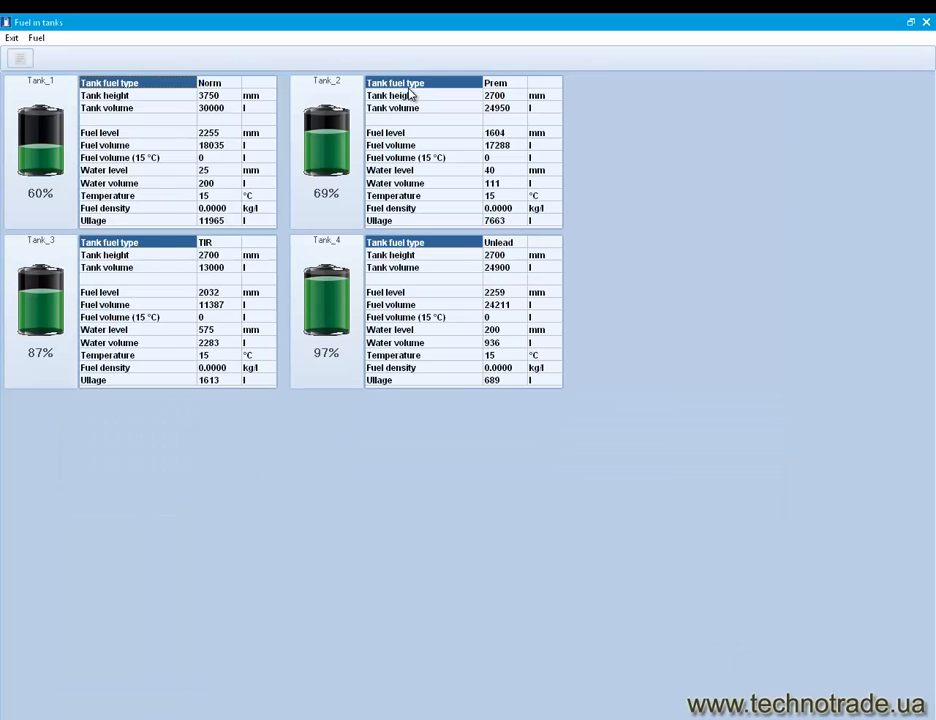
{"action": "double_click", "coordinate": [405, 28]}
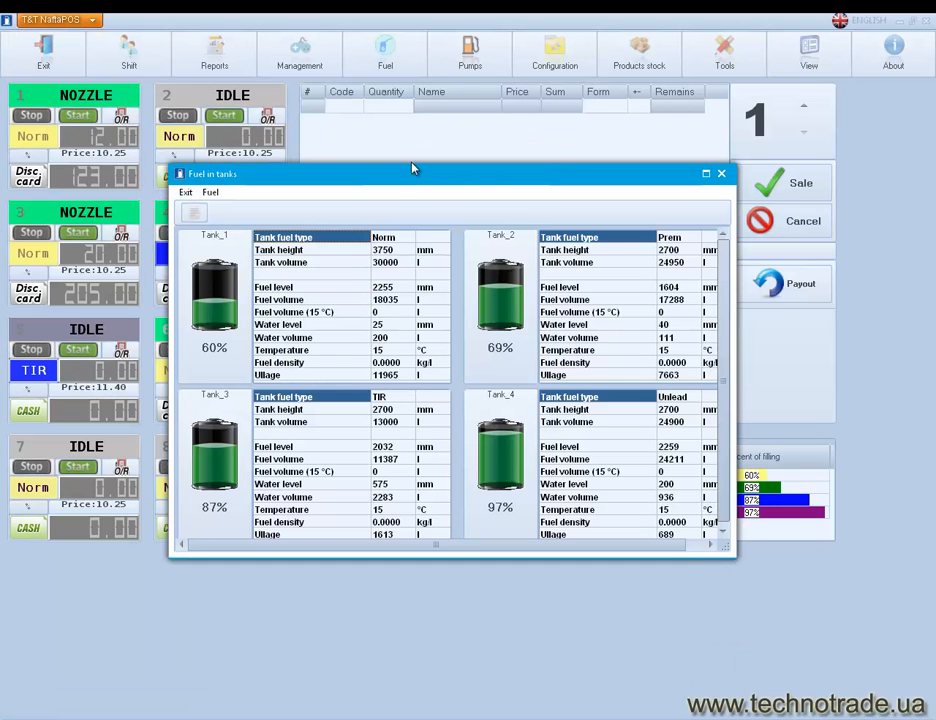
{"action": "left_click_drag", "start_coordinate": [411, 167], "coordinate": [348, 47]}
{"action": "double_click", "coordinate": [348, 47]}
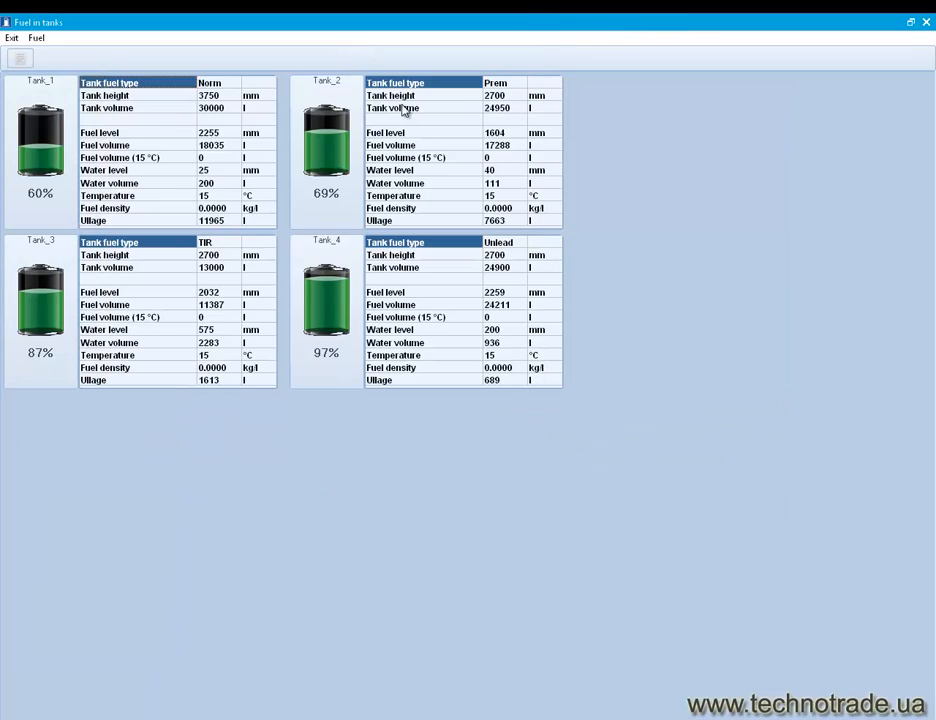
Show the border of the Tank_4 panel, remove it again and close the fuel in tanks window.
{"action": "right_click", "coordinate": [340, 257]}
{"action": "left_click", "coordinate": [385, 282]}
{"action": "right_click", "coordinate": [386, 283]}
{"action": "left_click", "coordinate": [402, 338]}
{"action": "right_click", "coordinate": [407, 330]}
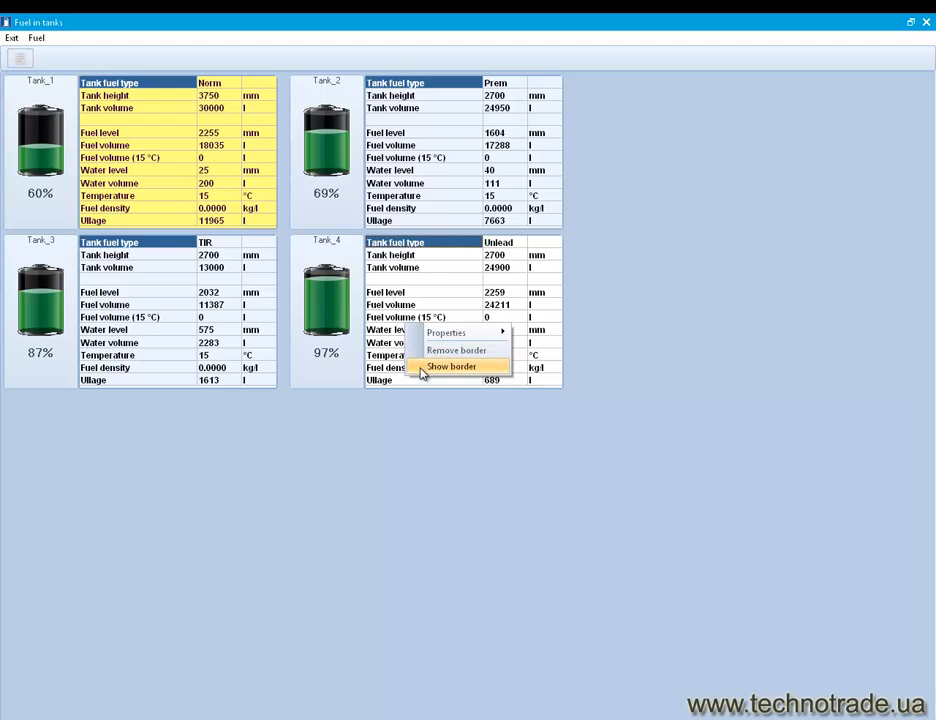
{"action": "left_click", "coordinate": [424, 372]}
{"action": "left_click_drag", "start_coordinate": [345, 307], "coordinate": [348, 251]}
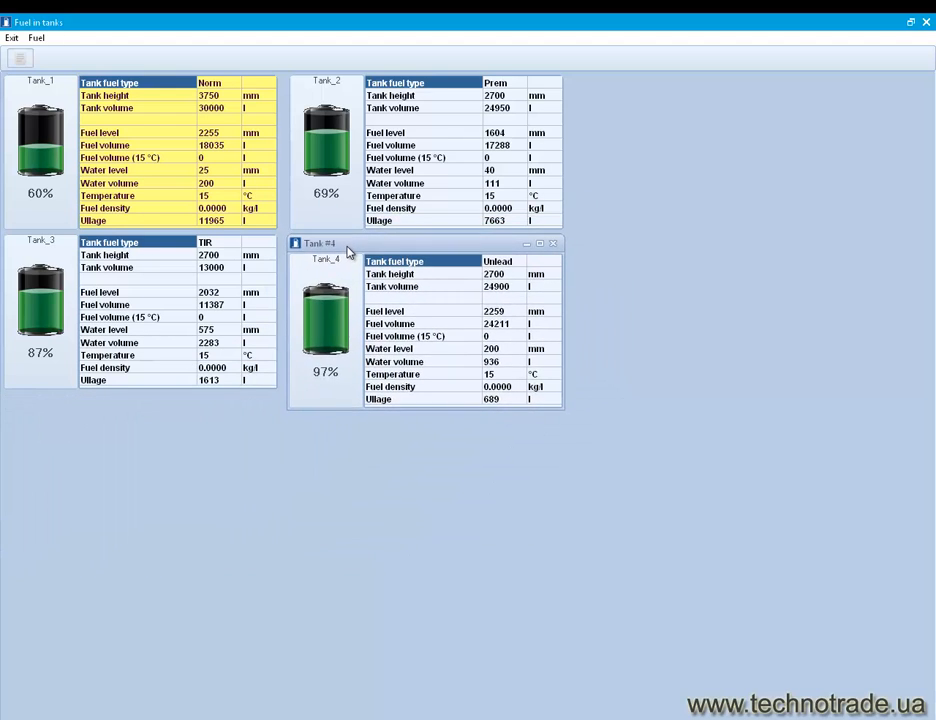
{"action": "right_click", "coordinate": [355, 246]}
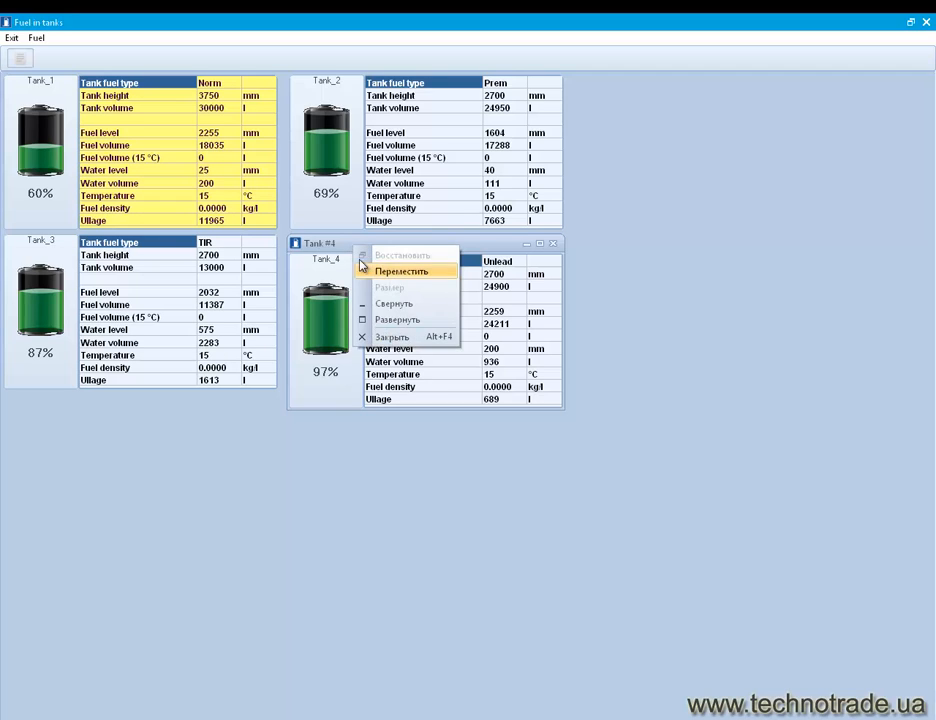
{"action": "right_click", "coordinate": [341, 259]}
{"action": "left_click", "coordinate": [371, 291]}
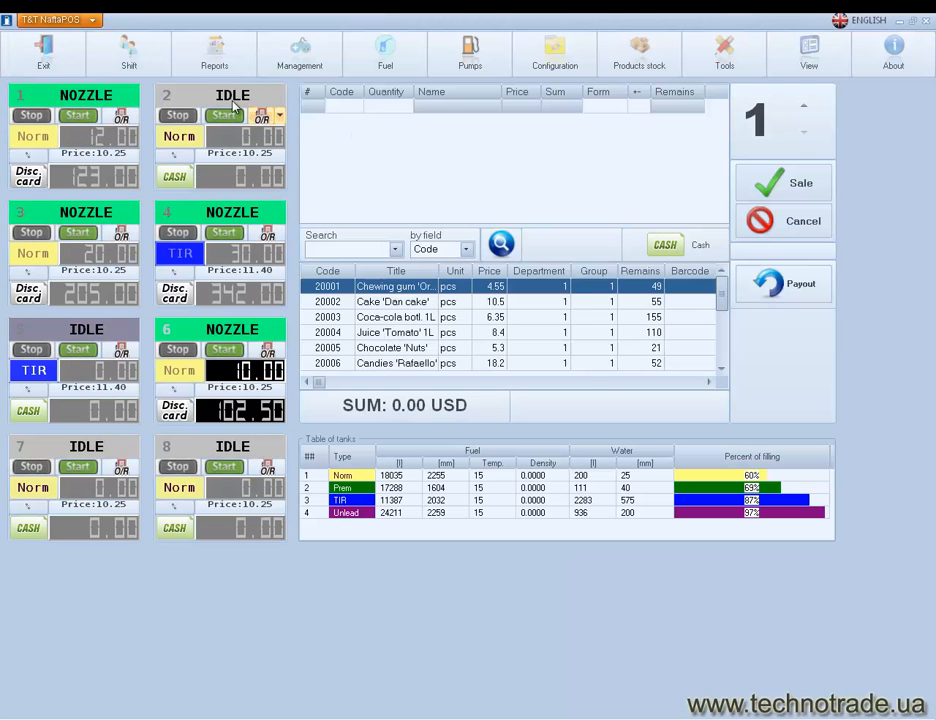
Open the pump totalizers, widen the dialog to examine all eight pumps, and close it.
{"action": "left_click", "coordinate": [500, 58]}
{"action": "left_click", "coordinate": [490, 89]}
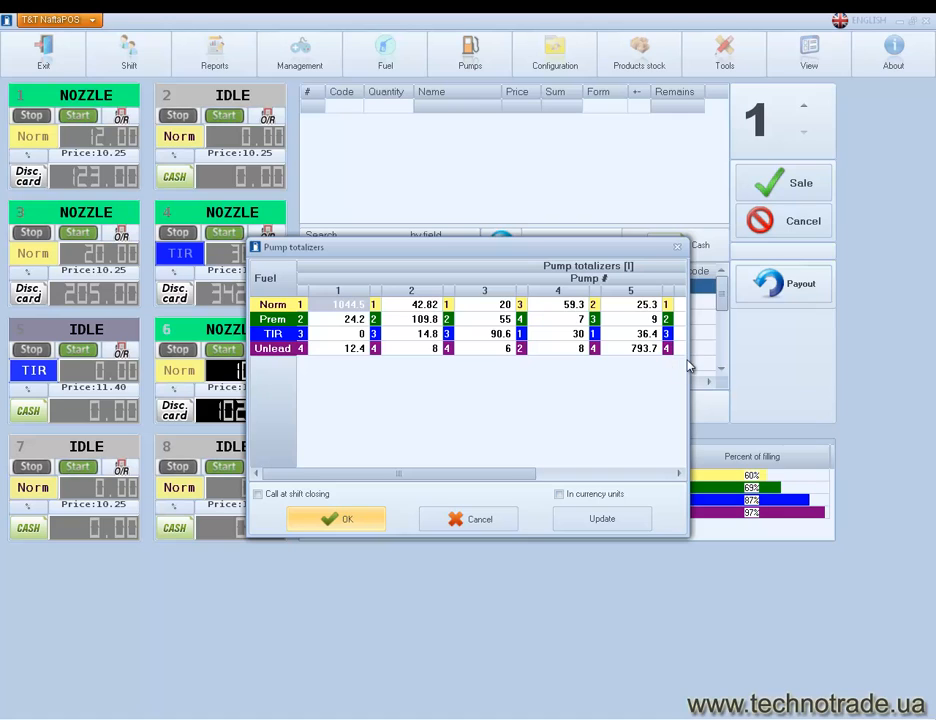
{"action": "left_click_drag", "start_coordinate": [690, 360], "coordinate": [887, 348]}
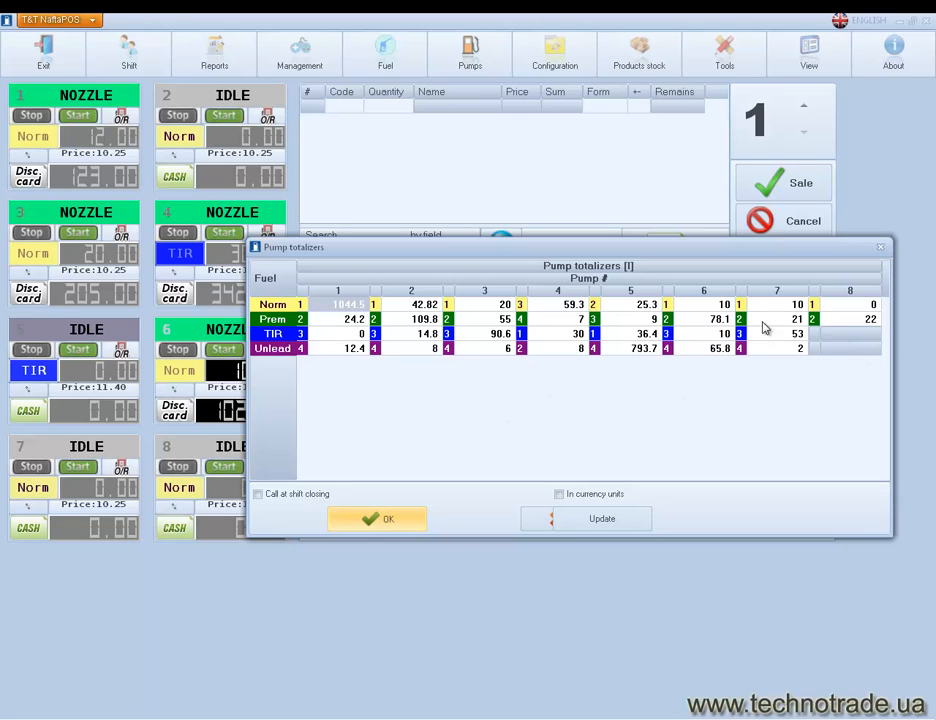
{"action": "left_click", "coordinate": [879, 247]}
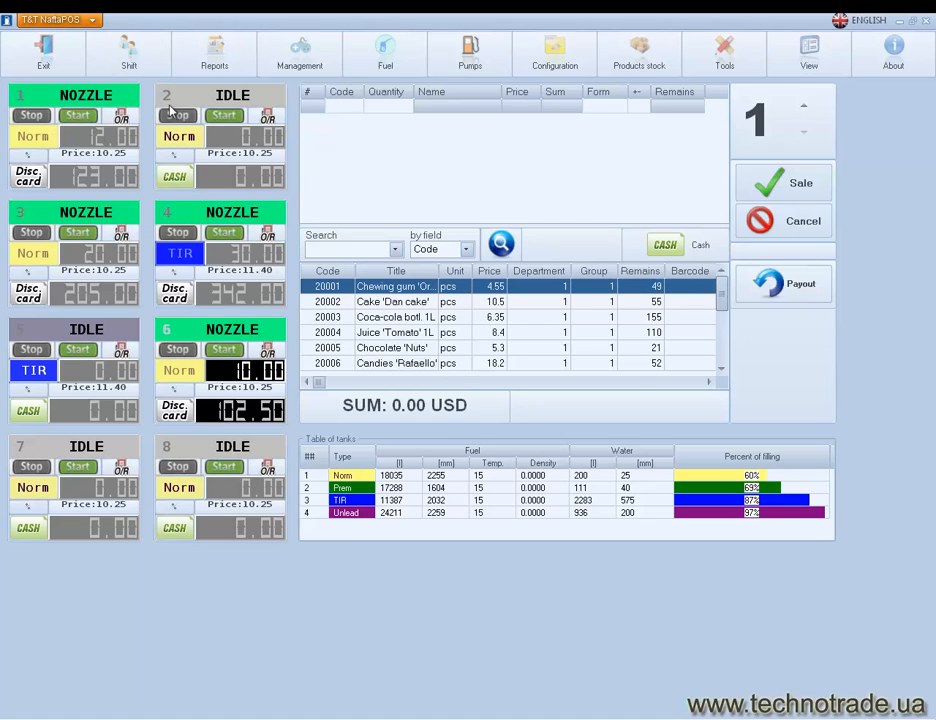
Exit NaftaPOS.
{"action": "left_click", "coordinate": [94, 21]}
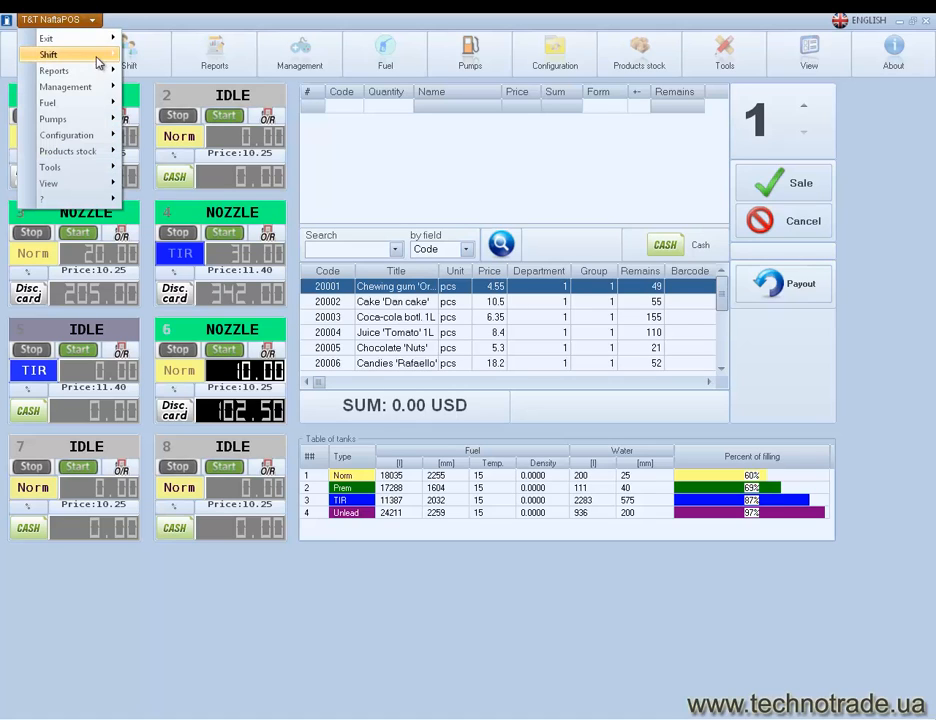
{"action": "left_click", "coordinate": [156, 17]}
{"action": "left_click", "coordinate": [80, 55]}
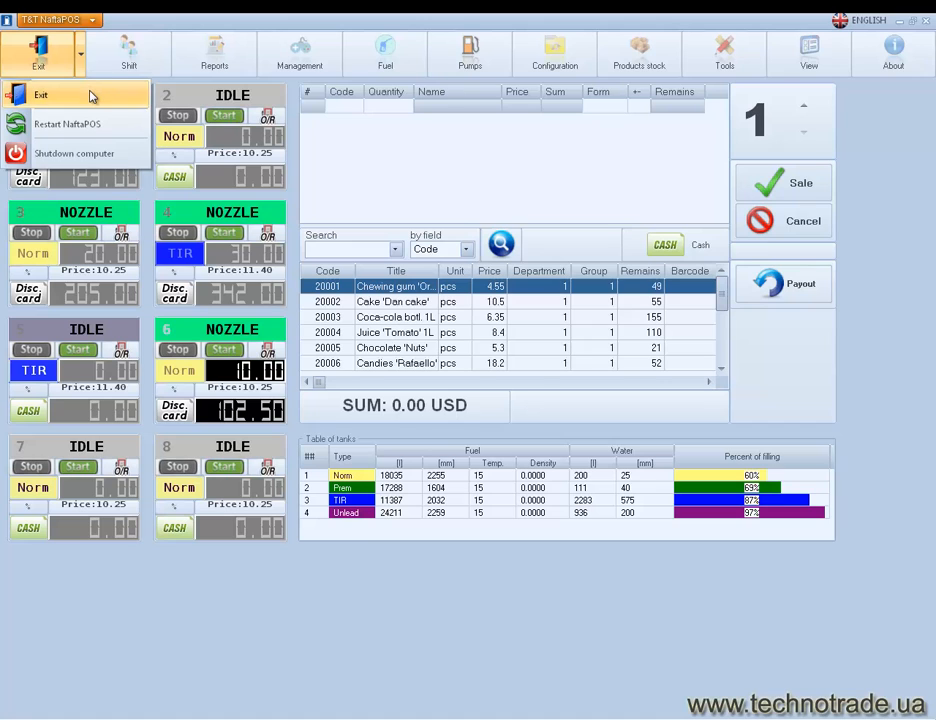
{"action": "left_click", "coordinate": [92, 96]}
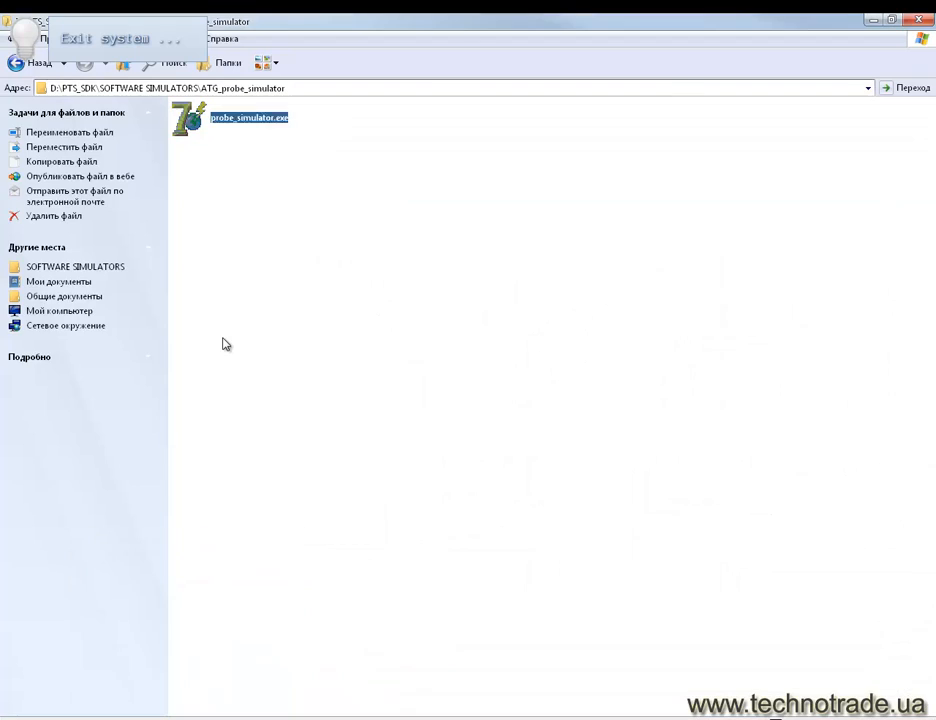
Browse to the folder D:\PTS_SDK\API TOOLS\CSharp.NET_API\CSharp.NET_application\PTS\bin\Debug in the file manager.
{"action": "left_click", "coordinate": [226, 344]}
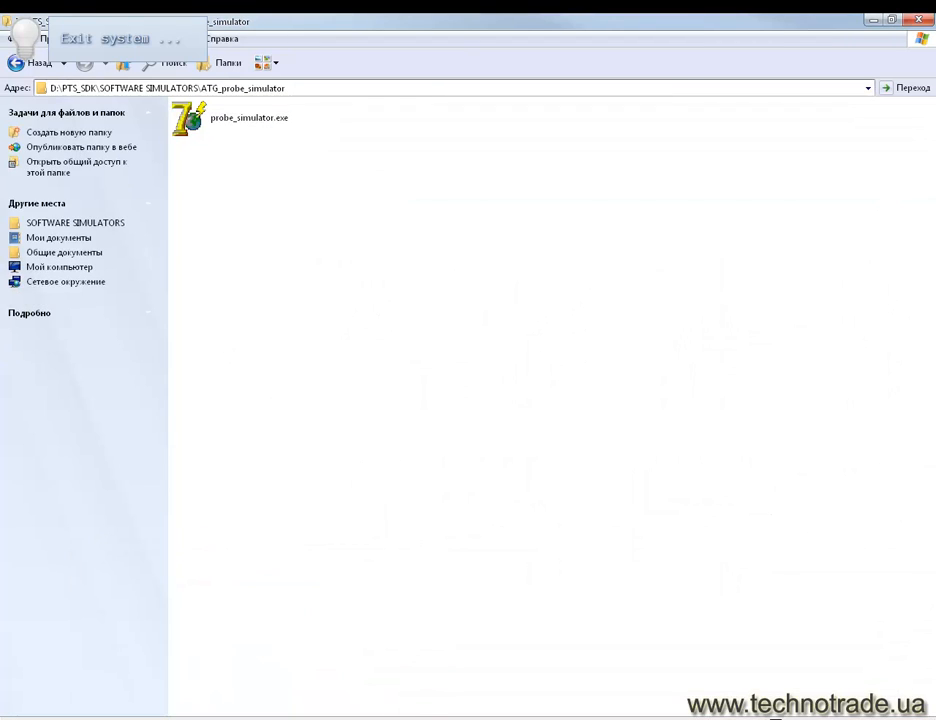
{"action": "left_click", "coordinate": [124, 64]}
{"action": "left_click", "coordinate": [124, 64]}
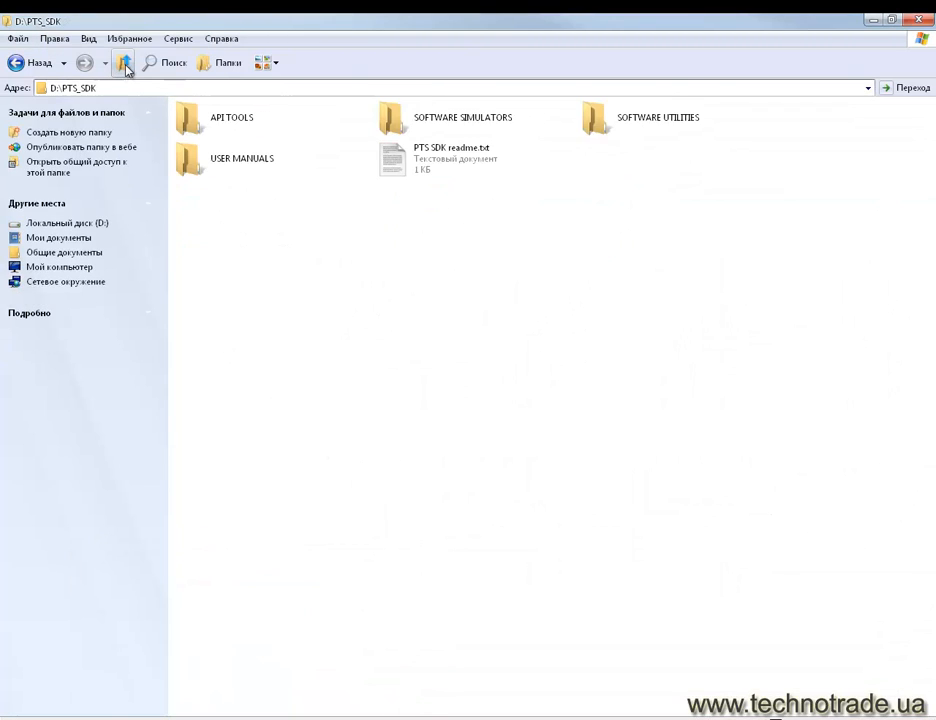
{"action": "double_click", "coordinate": [244, 124]}
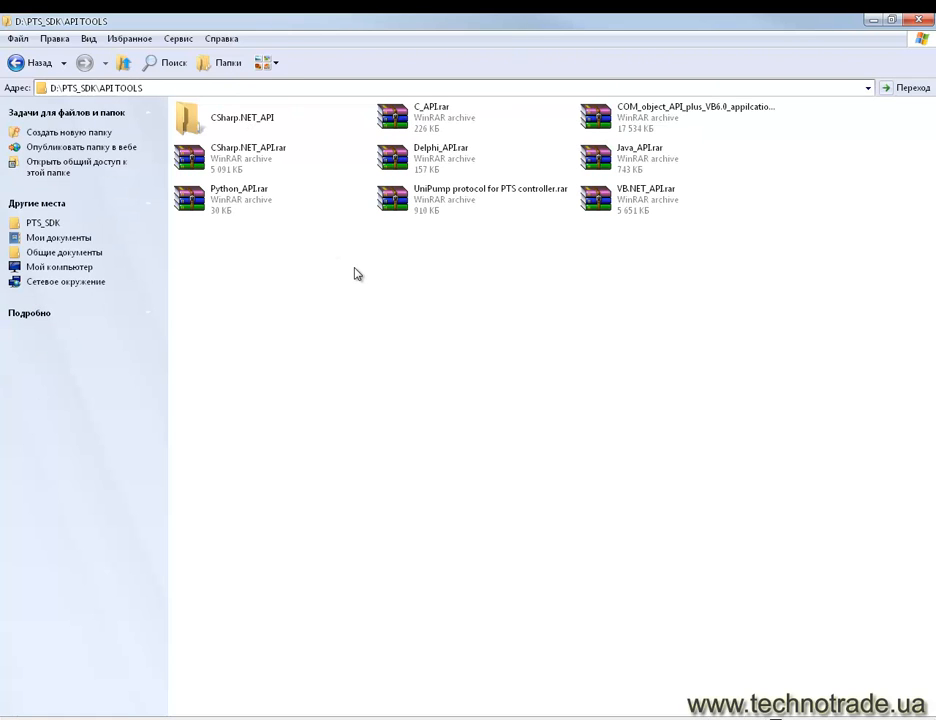
{"action": "double_click", "coordinate": [217, 125]}
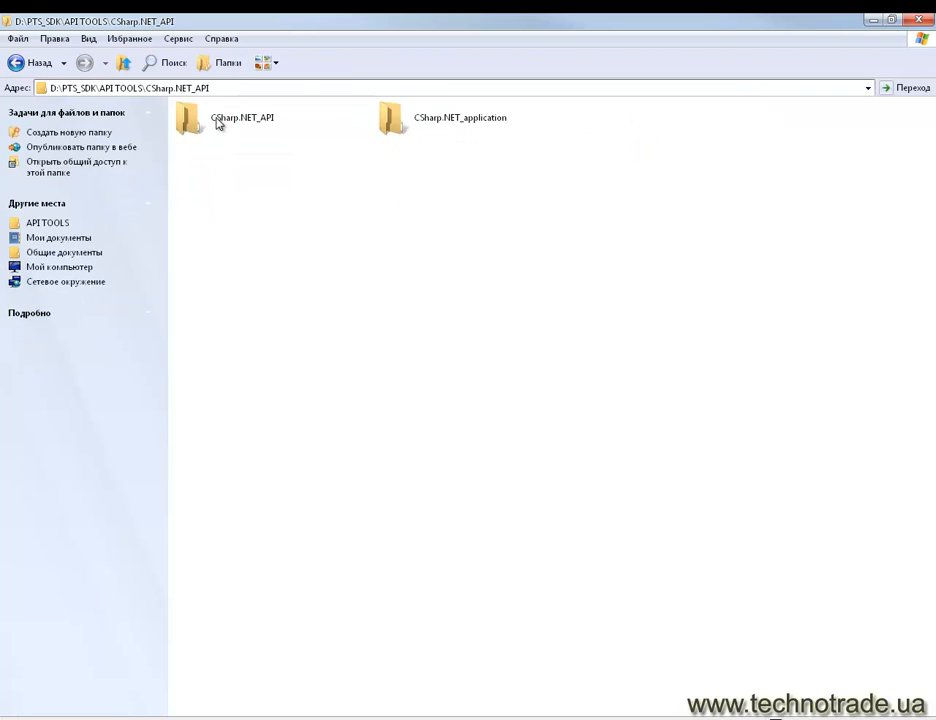
{"action": "double_click", "coordinate": [400, 128]}
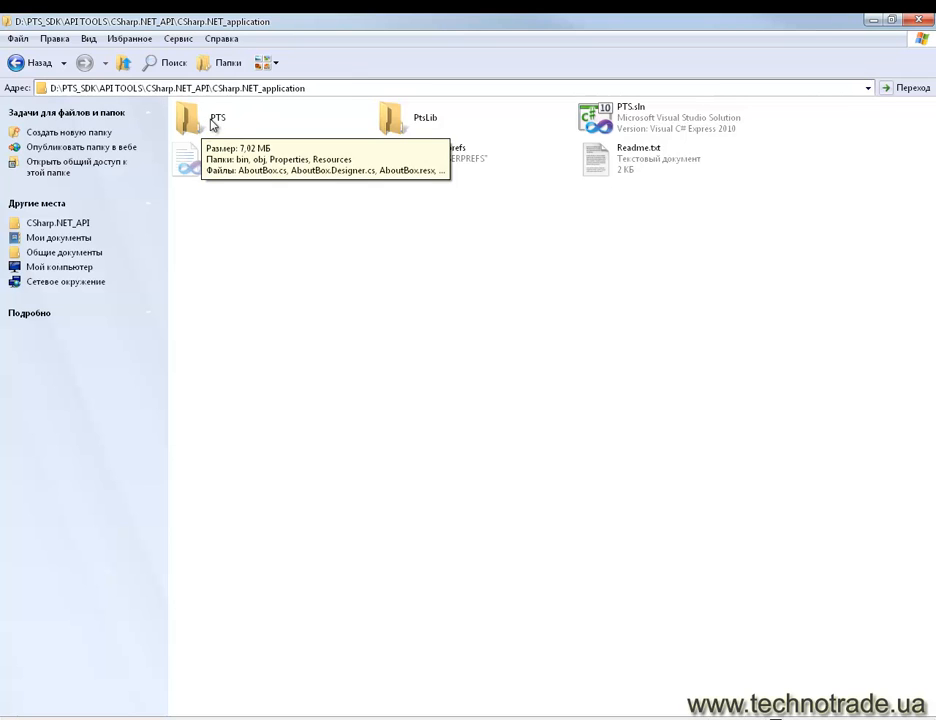
{"action": "double_click", "coordinate": [205, 125]}
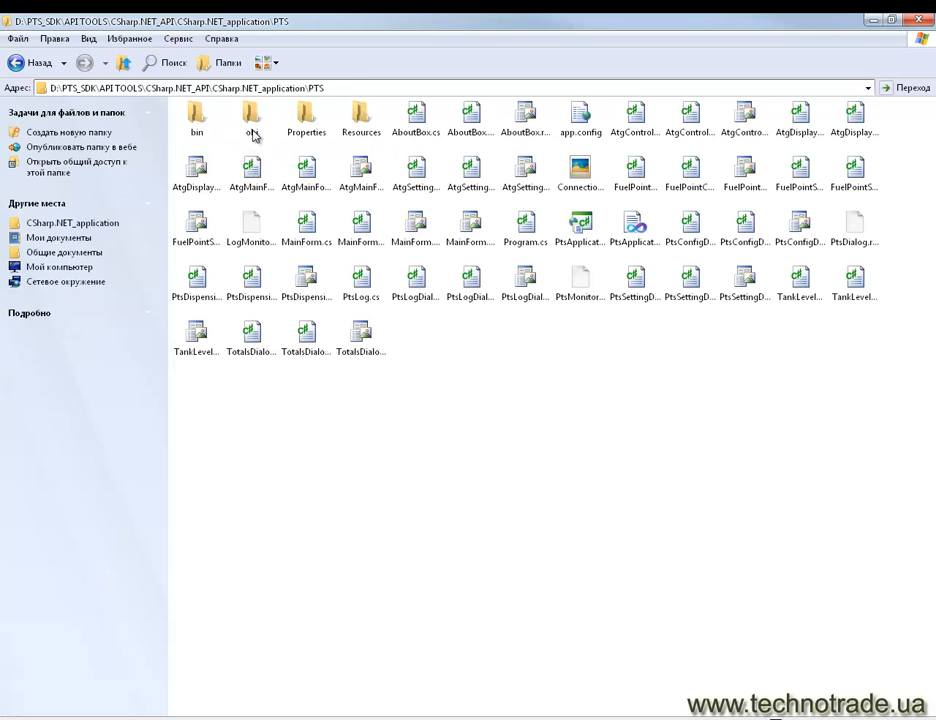
{"action": "double_click", "coordinate": [196, 125]}
{"action": "double_click", "coordinate": [205, 125]}
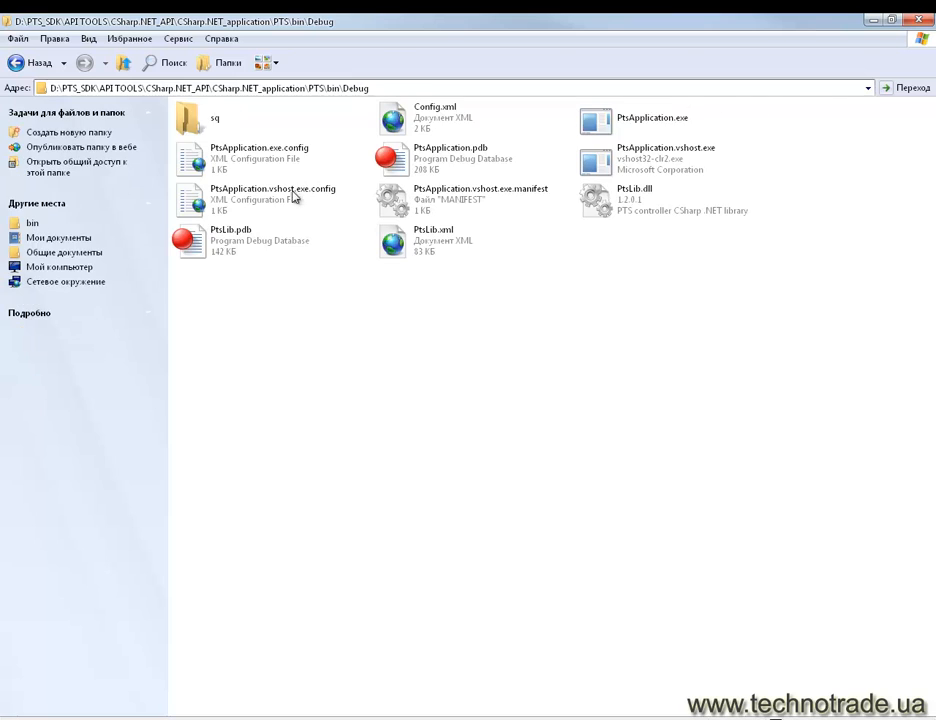
Launch PtsApplication.exe, the PTS controller CSharp .NET application, from the Debug folder.
{"action": "left_click", "coordinate": [596, 120]}
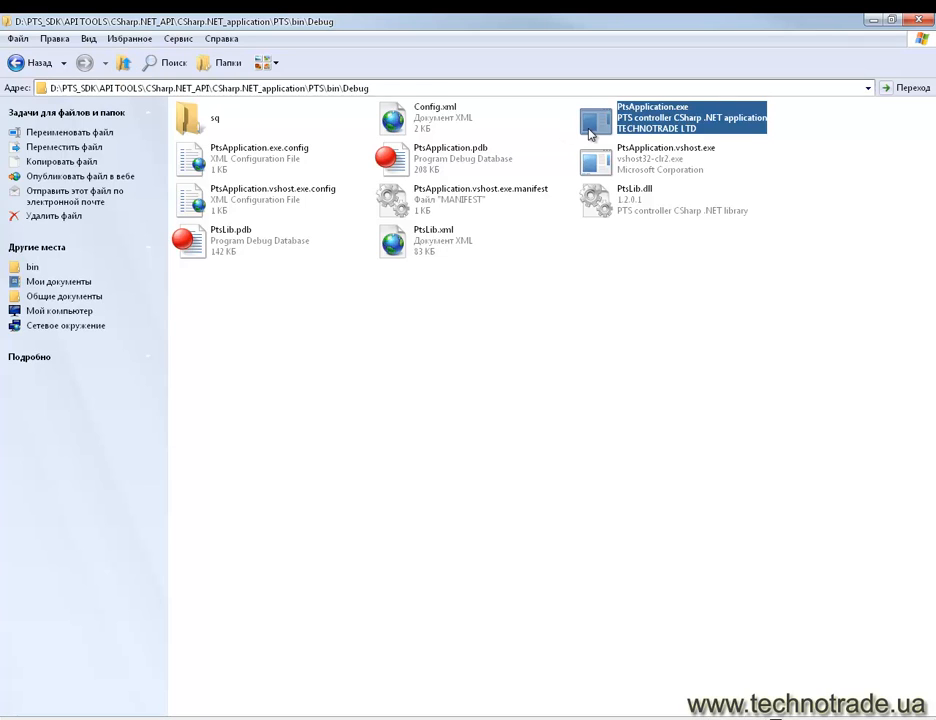
{"action": "mouse_move", "coordinate": [596, 134]}
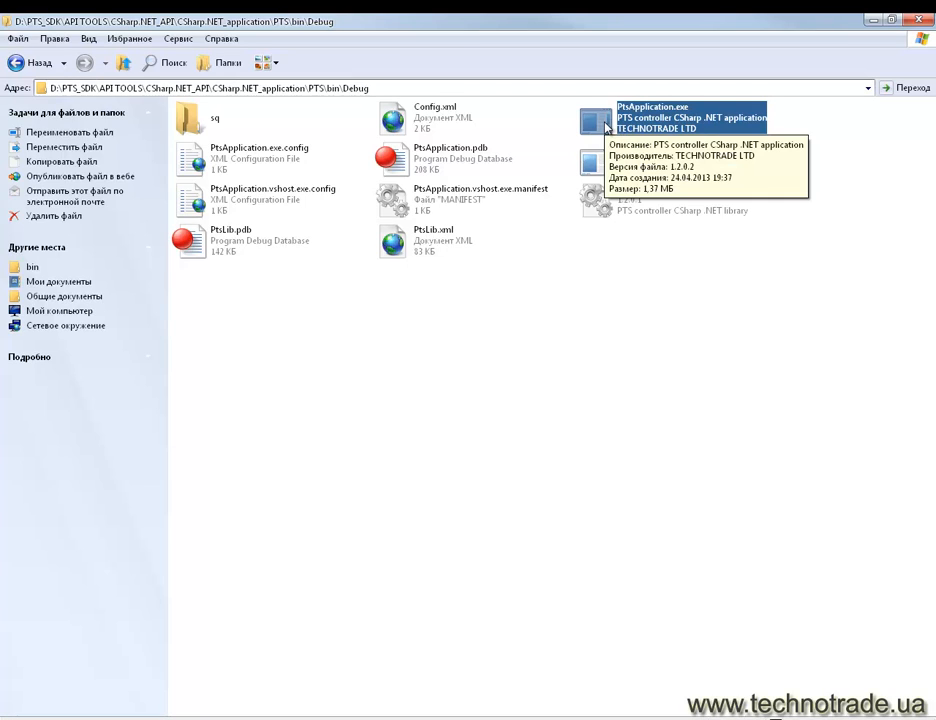
{"action": "double_click", "coordinate": [605, 127]}
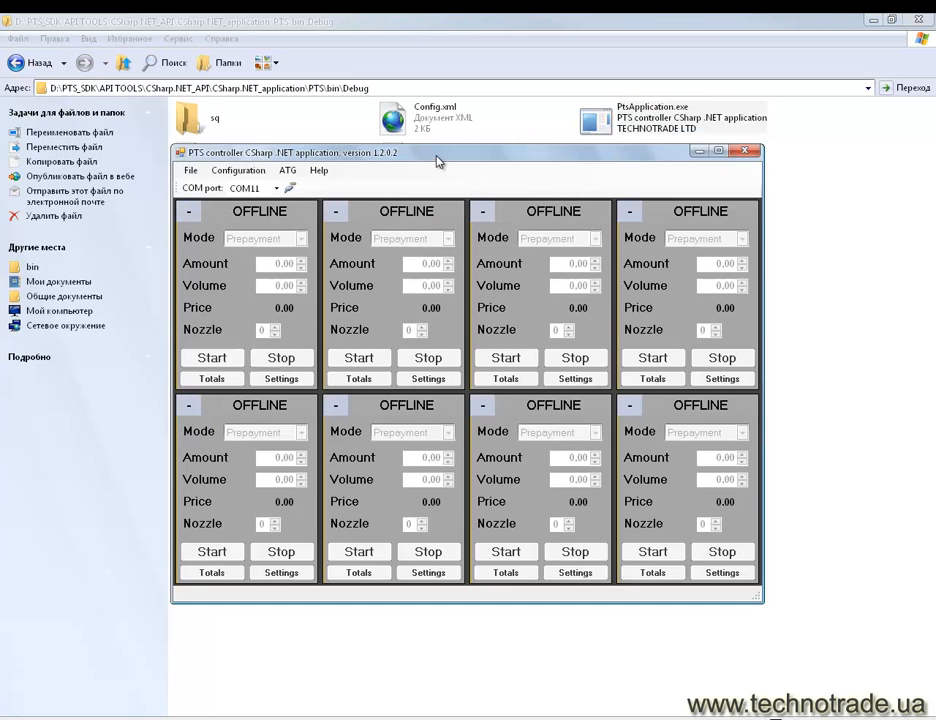
Select COM5 as the PTS application's port, open the connection and move its window to the screen's upper-left corner.
{"action": "left_click_drag", "start_coordinate": [430, 145], "coordinate": [318, 84]}
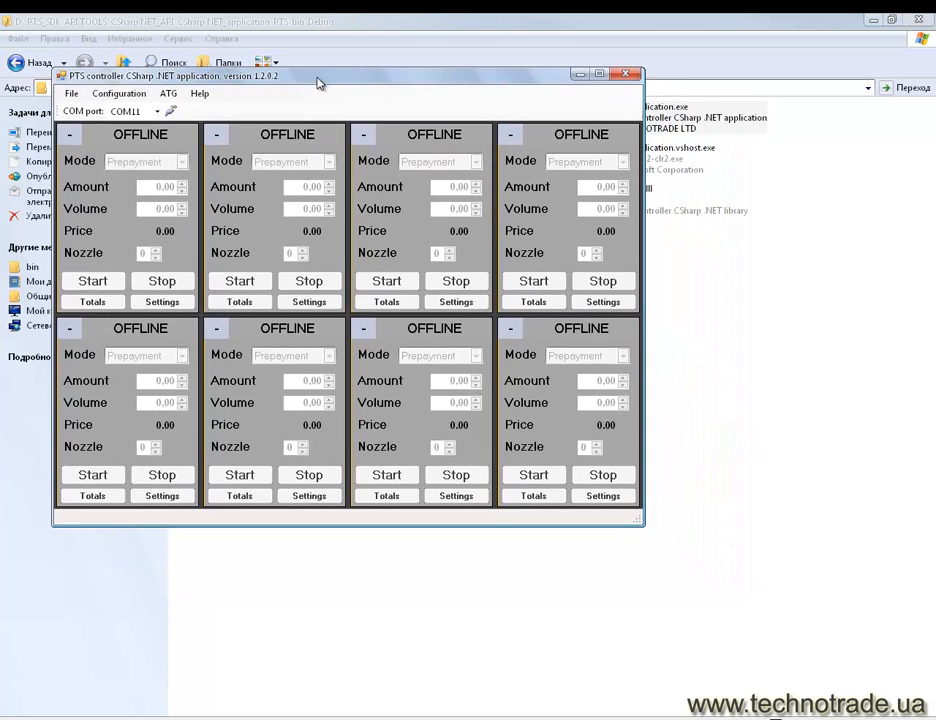
{"action": "left_click", "coordinate": [157, 114]}
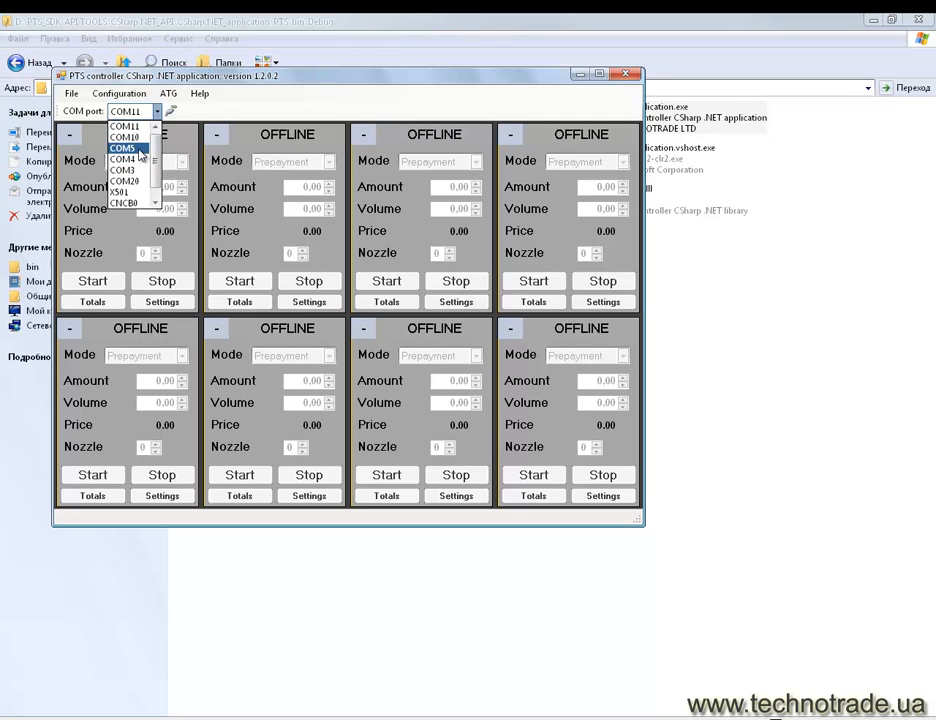
{"action": "left_click", "coordinate": [140, 147]}
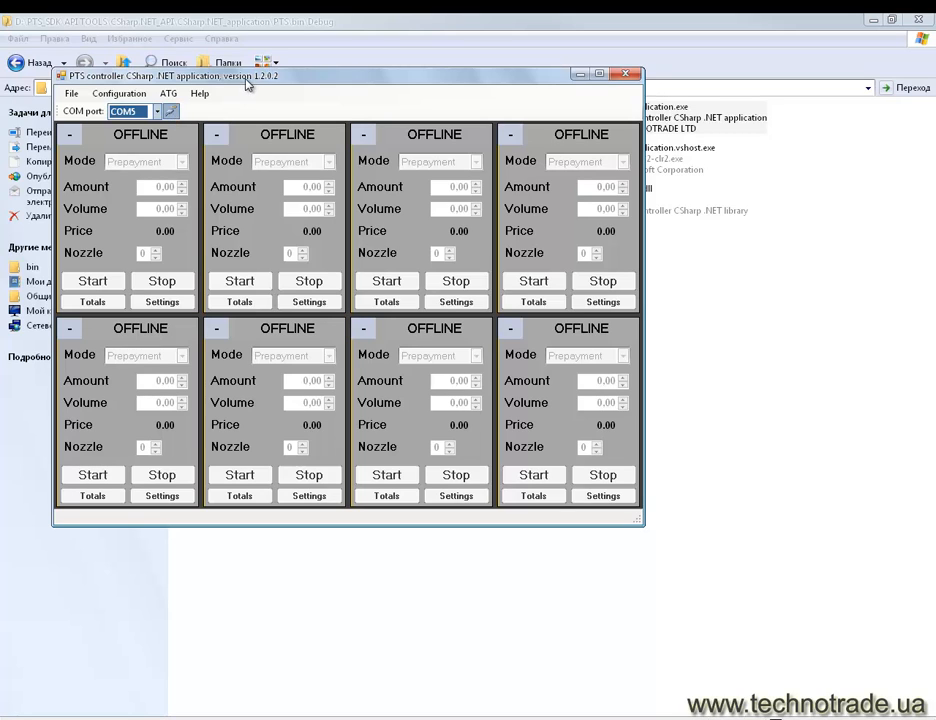
{"action": "left_click_drag", "start_coordinate": [247, 86], "coordinate": [190, 28]}
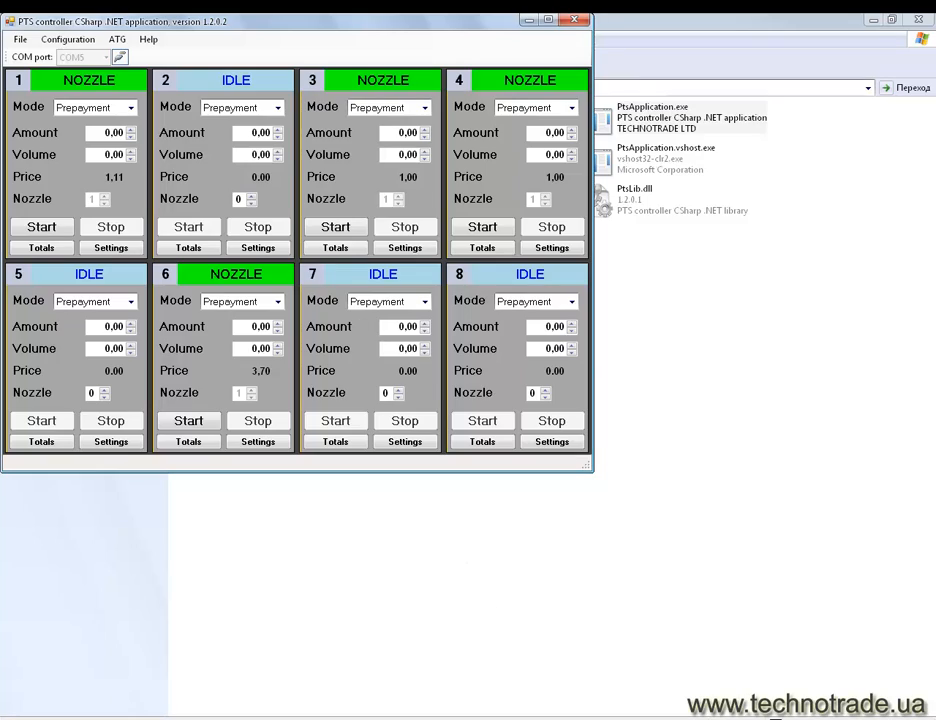
Switch to the UniPump simulator, move its window below the top row of pump panels and set pump 1's nozzle to Down.
{"action": "left_click", "coordinate": [590, 718]}
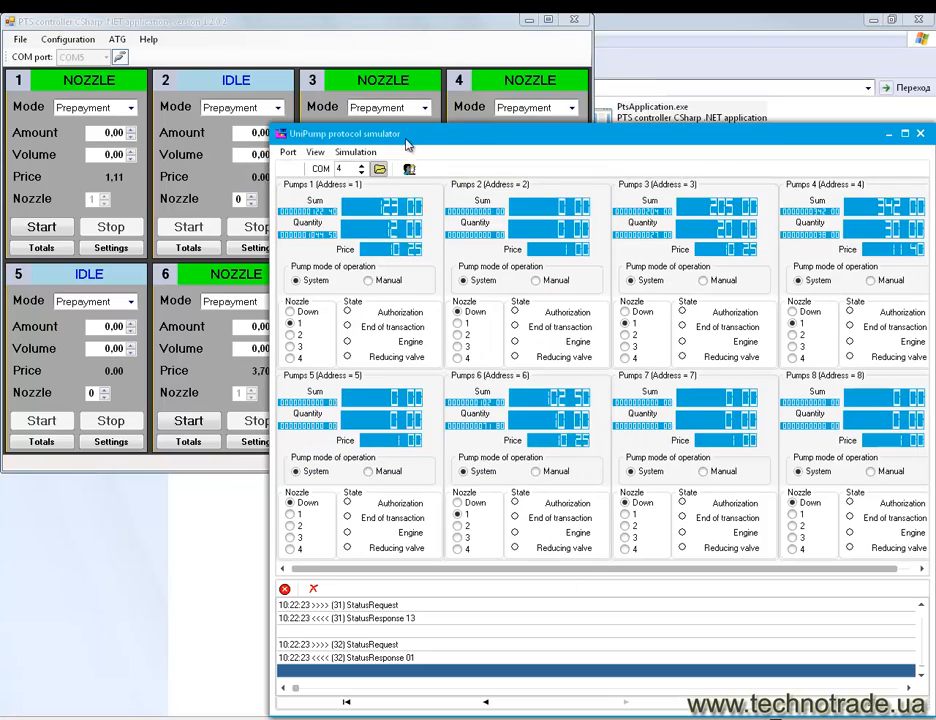
{"action": "left_click_drag", "start_coordinate": [405, 139], "coordinate": [407, 285]}
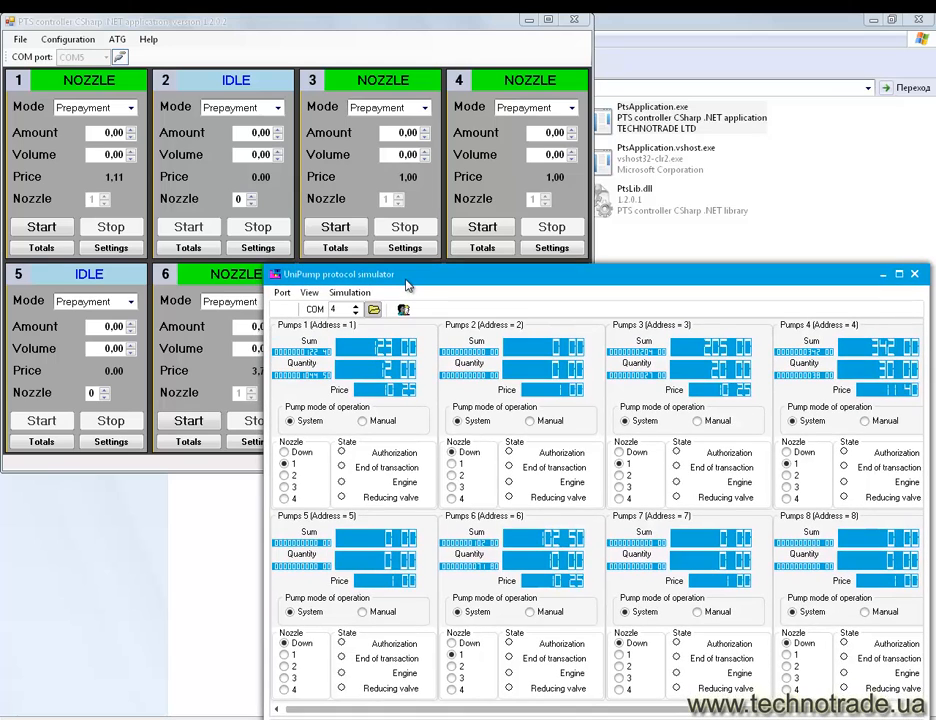
{"action": "left_click", "coordinate": [287, 453]}
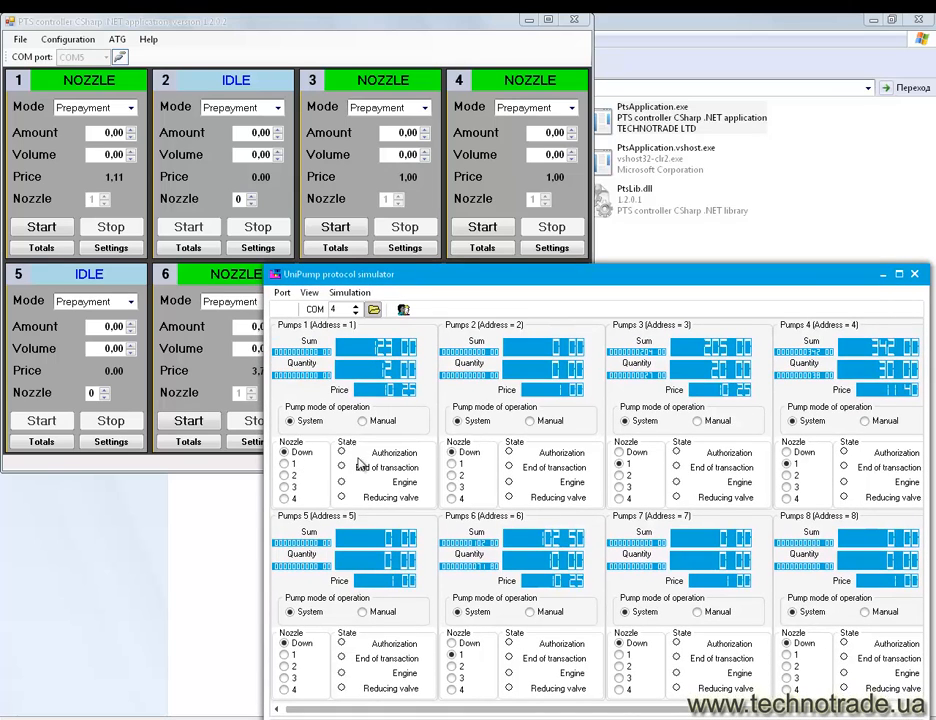
Raise nozzle 1 on pumps 1 to 5 and nozzle 2 on pumps 6 to 8 in the UniPump simulator.
{"action": "left_click", "coordinate": [787, 452]}
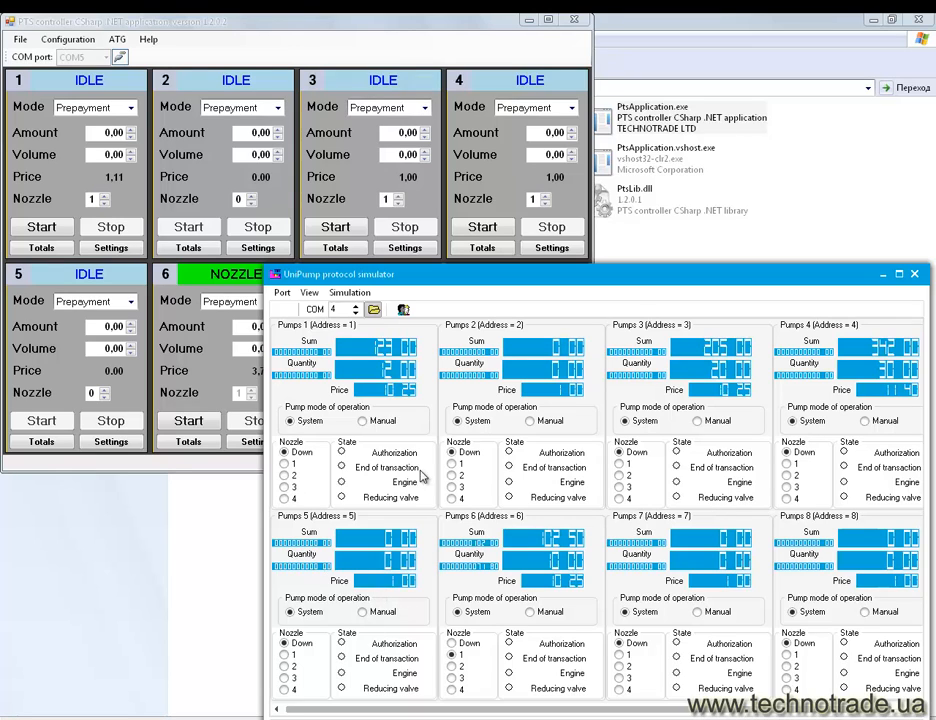
{"action": "left_click", "coordinate": [453, 464]}
{"action": "left_click", "coordinate": [620, 464]}
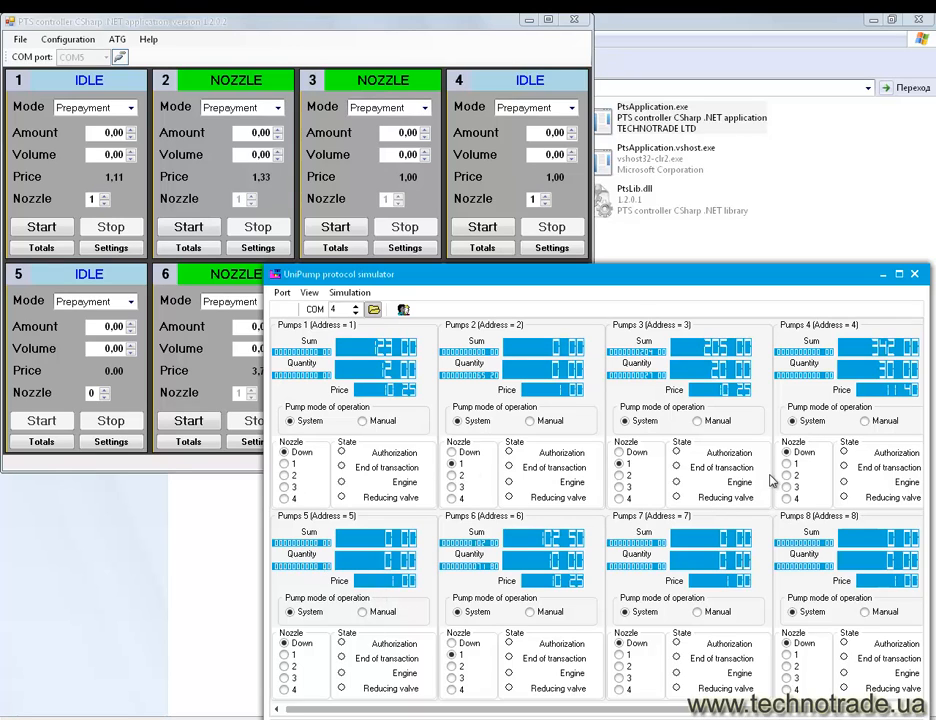
{"action": "left_click", "coordinate": [286, 464]}
{"action": "left_click", "coordinate": [787, 464]}
{"action": "left_click", "coordinate": [286, 654]}
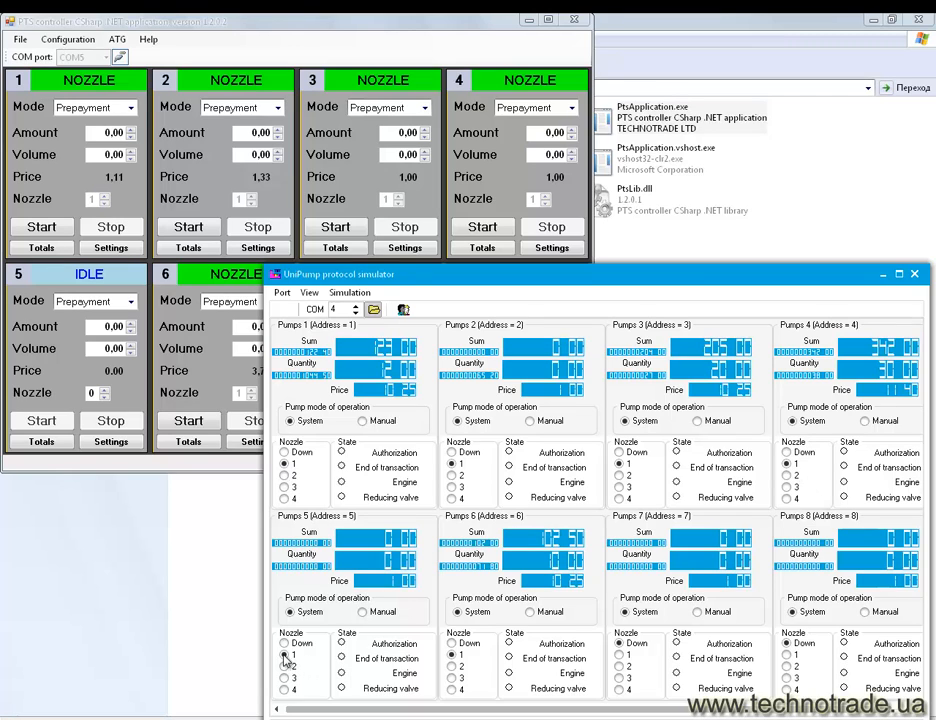
{"action": "left_click", "coordinate": [453, 666]}
{"action": "left_click", "coordinate": [620, 666]}
{"action": "left_click", "coordinate": [787, 666]}
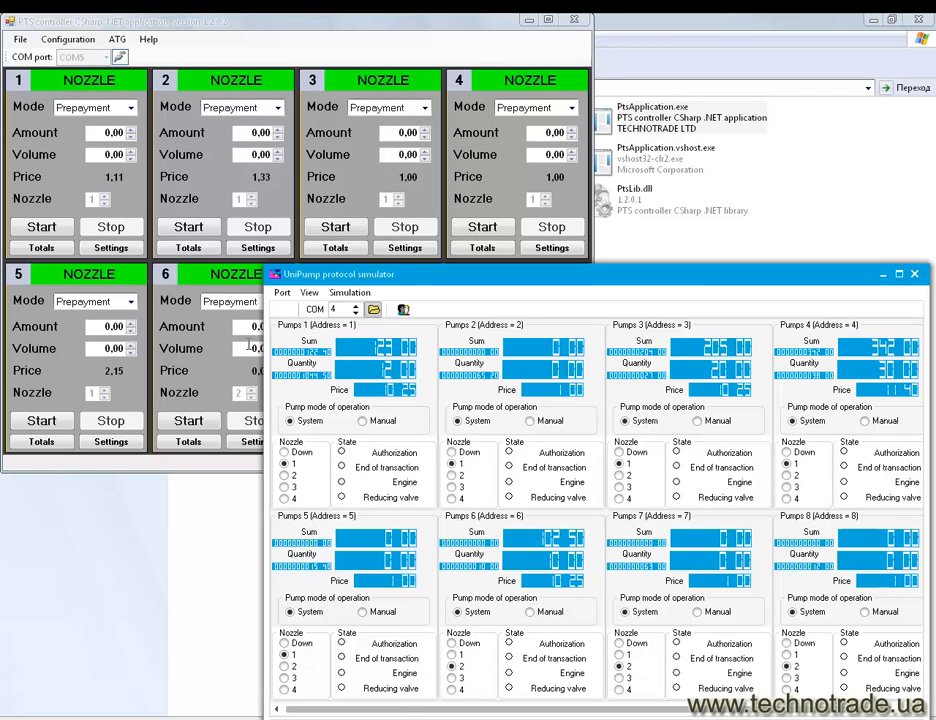
Switch to the PTS application, set pump 1's volume to 100 and assign fuel point ID=2 to the first pump panel.
{"action": "left_click", "coordinate": [125, 23]}
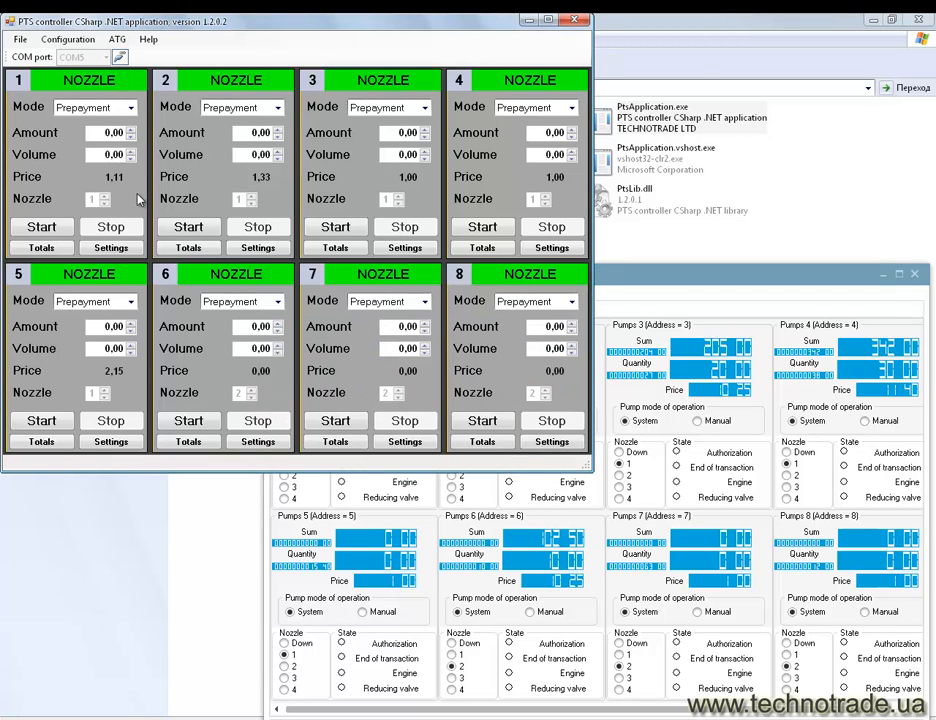
{"action": "type", "text": "0"}
{"action": "left_click", "coordinate": [111, 247]}
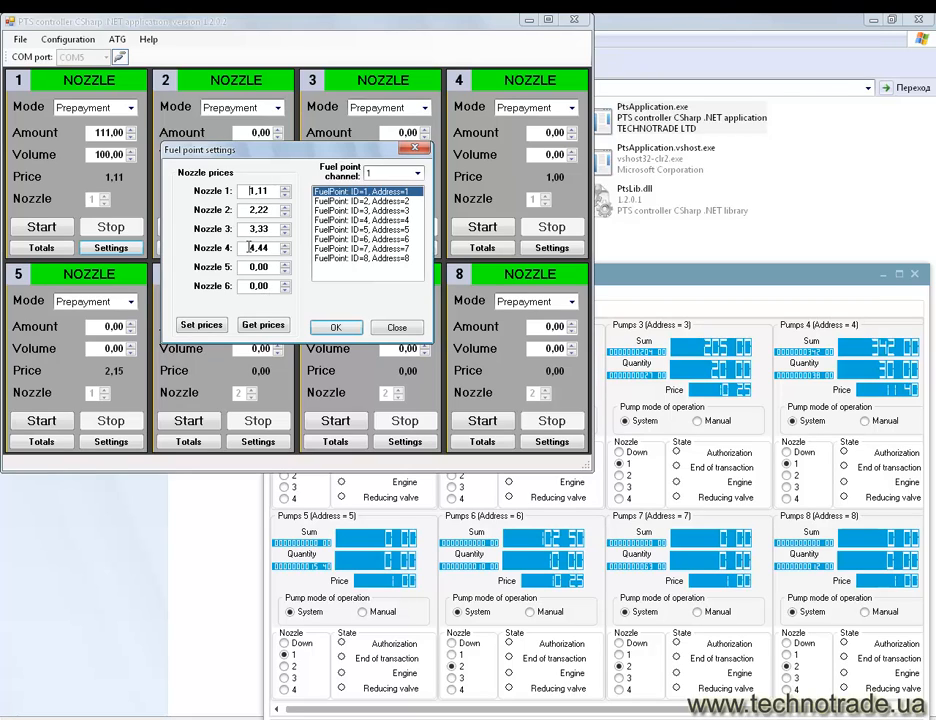
{"action": "left_click_drag", "start_coordinate": [270, 191], "coordinate": [249, 198]}
{"action": "left_click", "coordinate": [348, 201]}
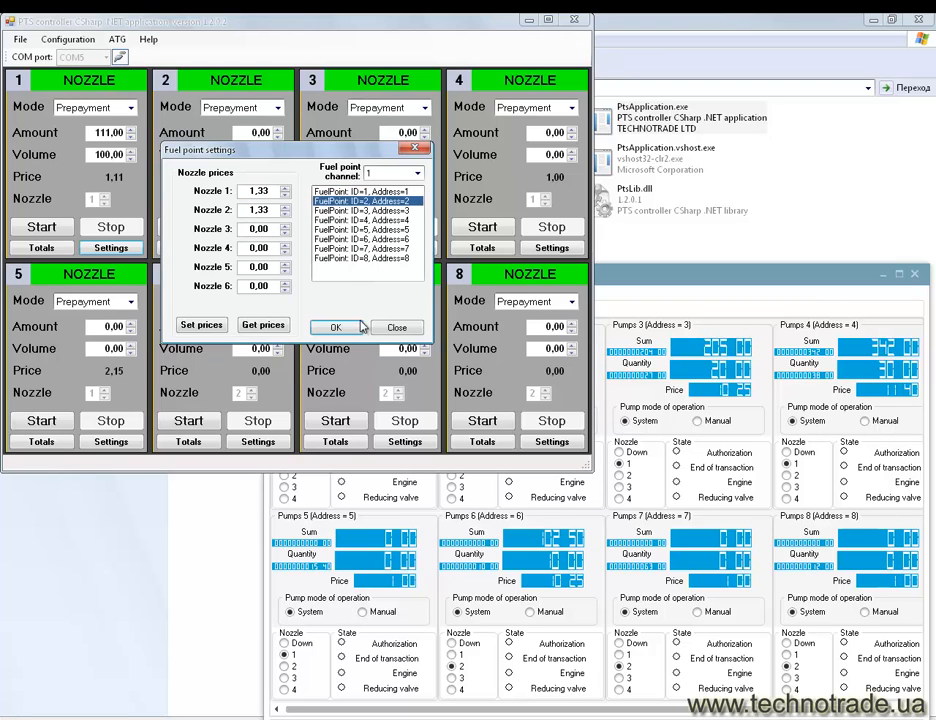
{"action": "left_click", "coordinate": [358, 327]}
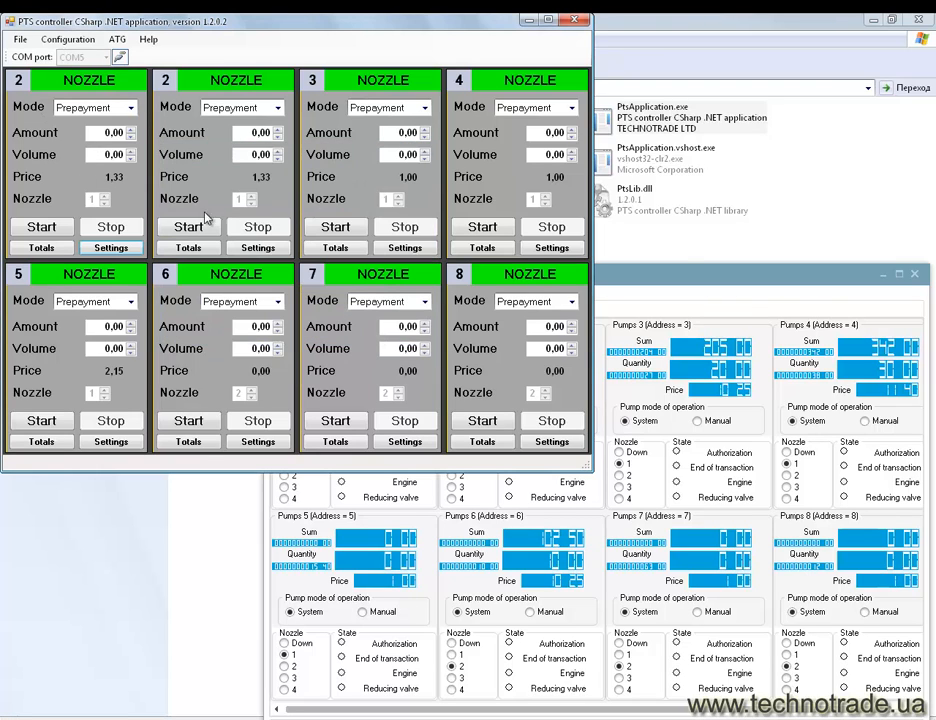
Set pump 2's nozzle to Down in the UniPump simulator and raise its nozzle 1 again.
{"action": "left_click", "coordinate": [686, 279]}
{"action": "left_click", "coordinate": [452, 452]}
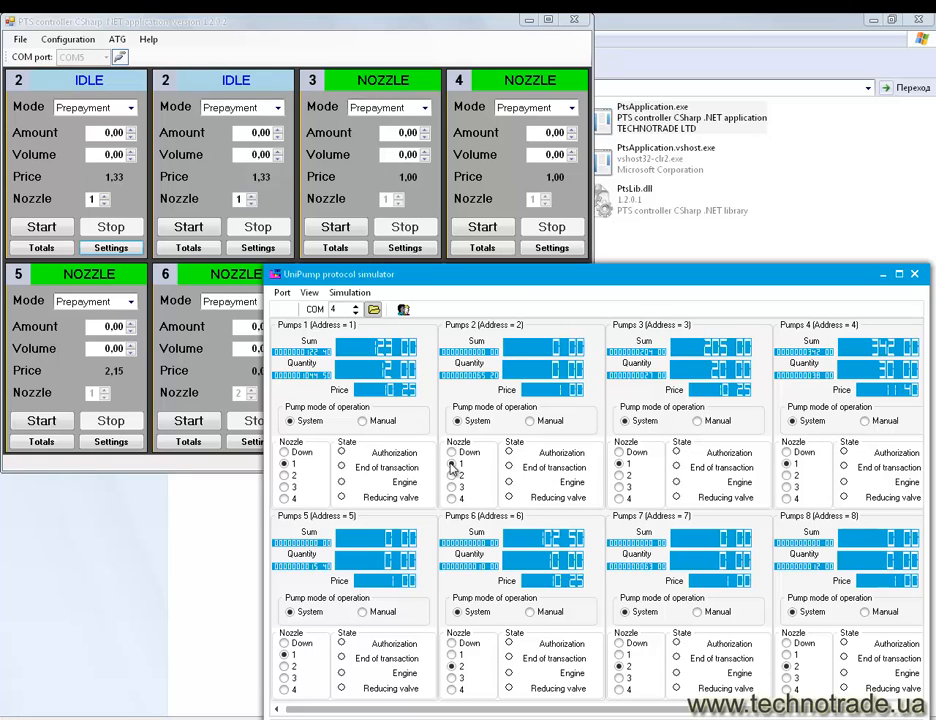
{"action": "left_click", "coordinate": [451, 464]}
Reassign fuel point ID=1 to the first pump panel in the PTS application.
{"action": "left_click", "coordinate": [58, 136]}
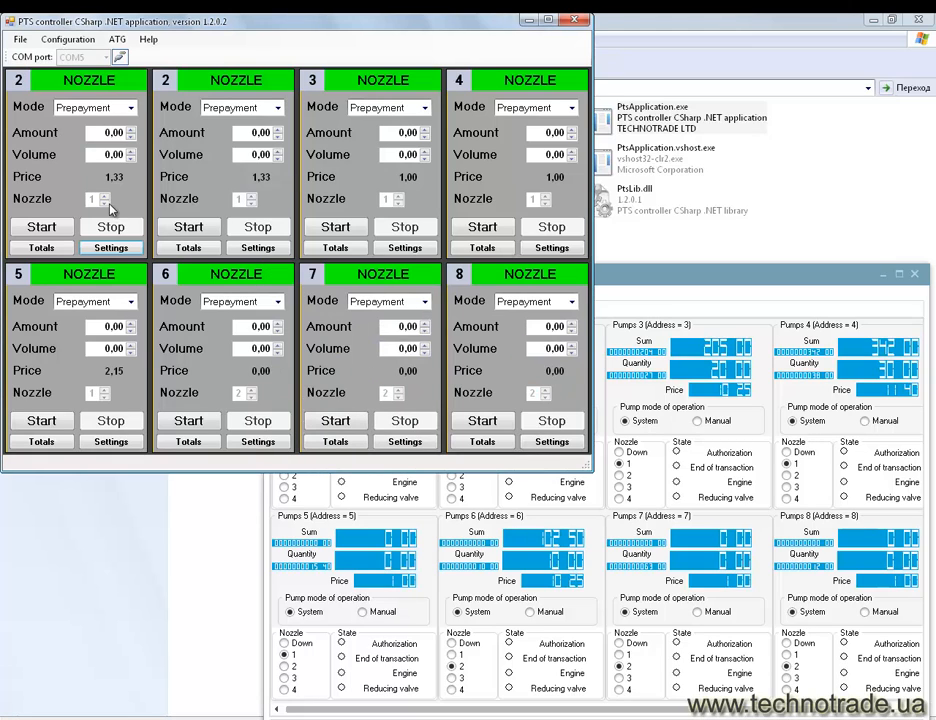
{"action": "left_click", "coordinate": [111, 247]}
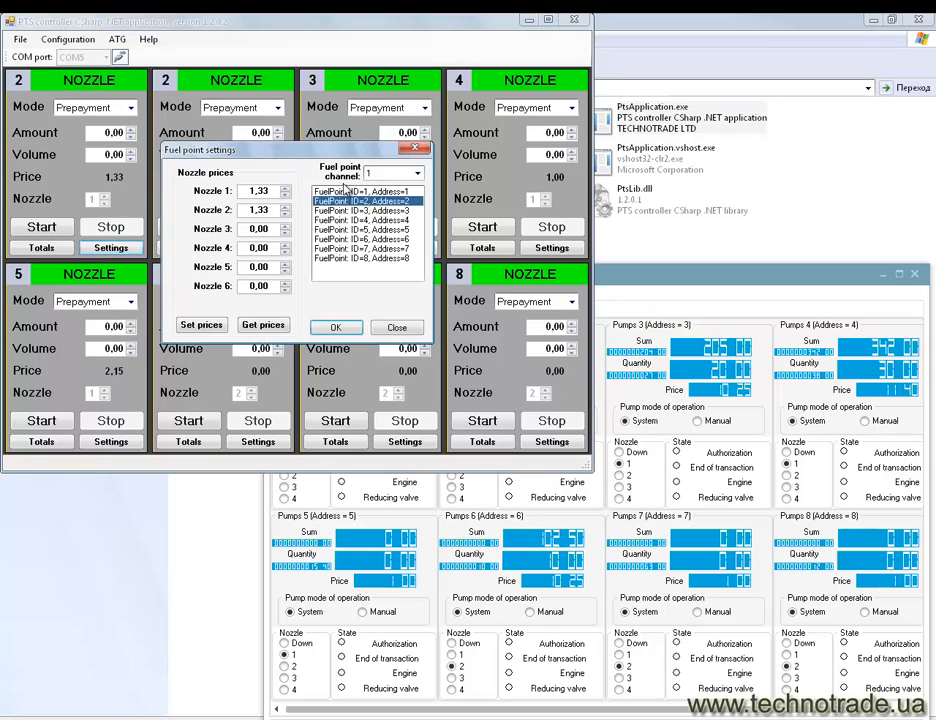
{"action": "left_click", "coordinate": [335, 329]}
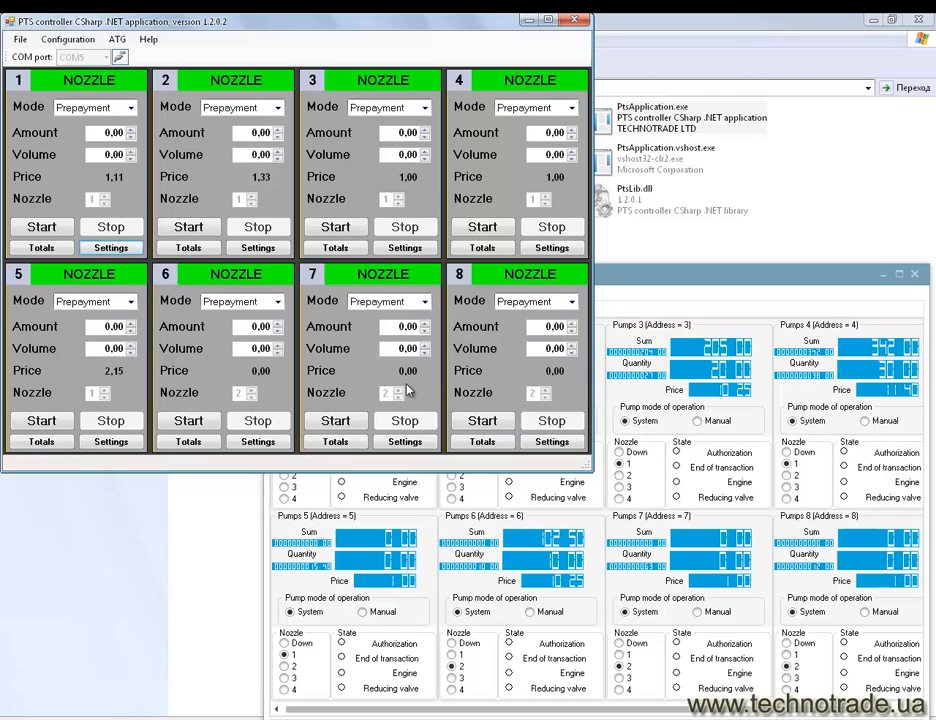
Set nozzle 2's price to 6,00 for fuel point 6 and 7,00 for fuel point 7.
{"action": "left_click", "coordinate": [255, 441]}
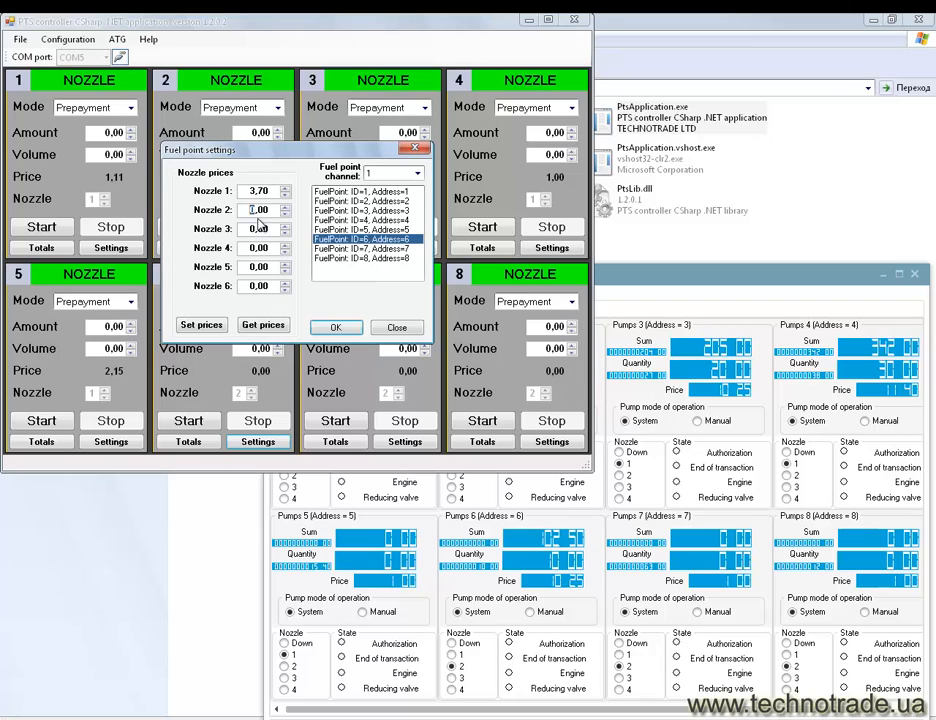
{"action": "left_click", "coordinate": [335, 327]}
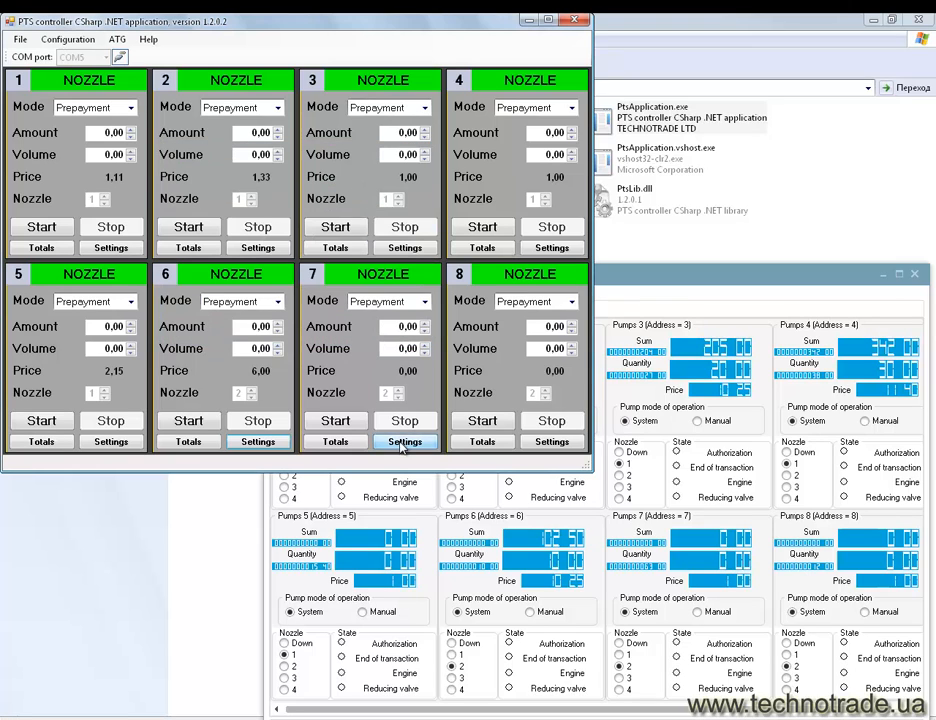
{"action": "left_click", "coordinate": [395, 441]}
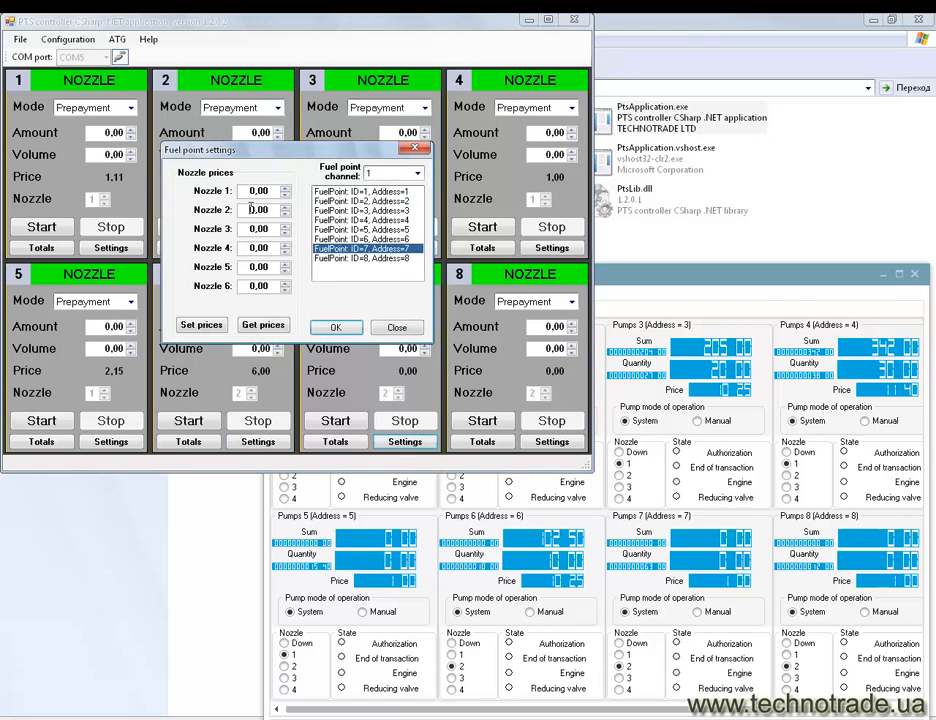
{"action": "double_click", "coordinate": [251, 209]}
{"action": "type", "text": "7,00"}
{"action": "left_click", "coordinate": [335, 327]}
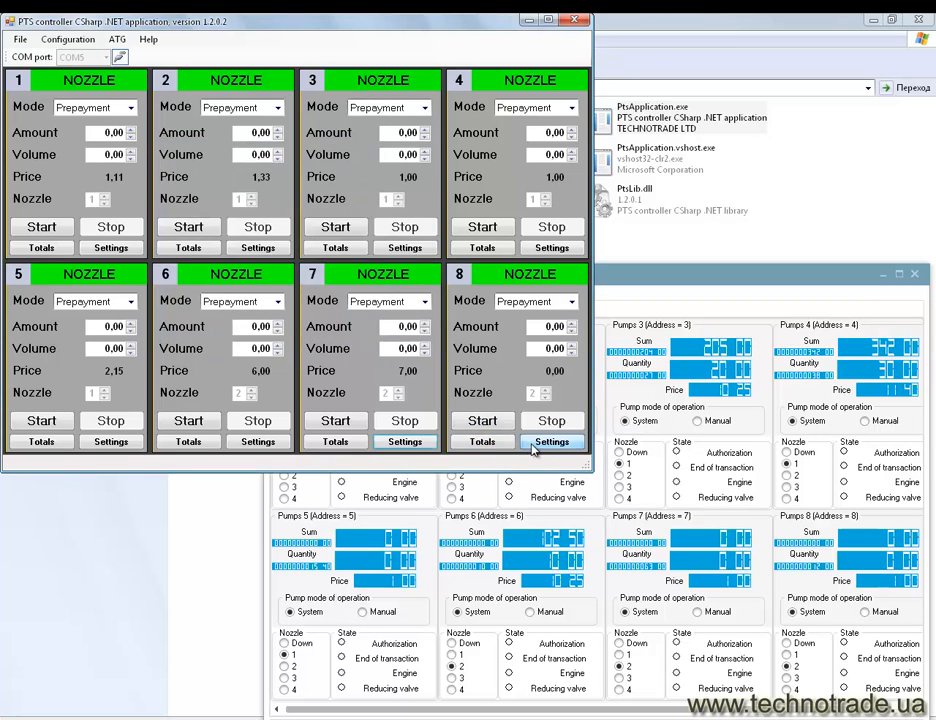
Set nozzle 2's price to 8,00 for fuel point 8.
{"action": "left_click", "coordinate": [533, 448]}
{"action": "type", "text": "8"}
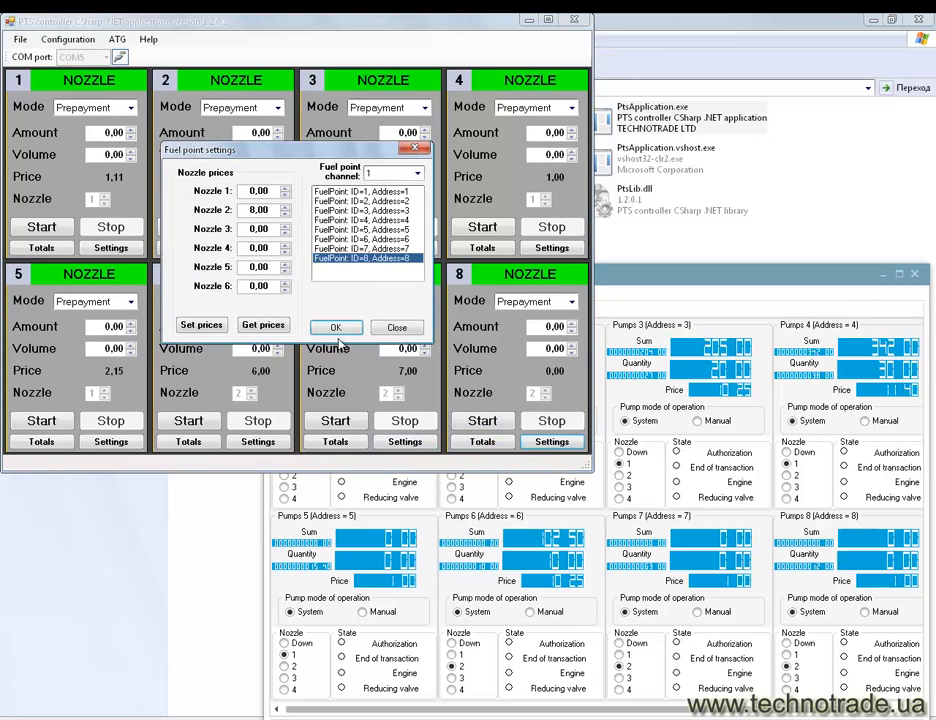
{"action": "left_click", "coordinate": [336, 329]}
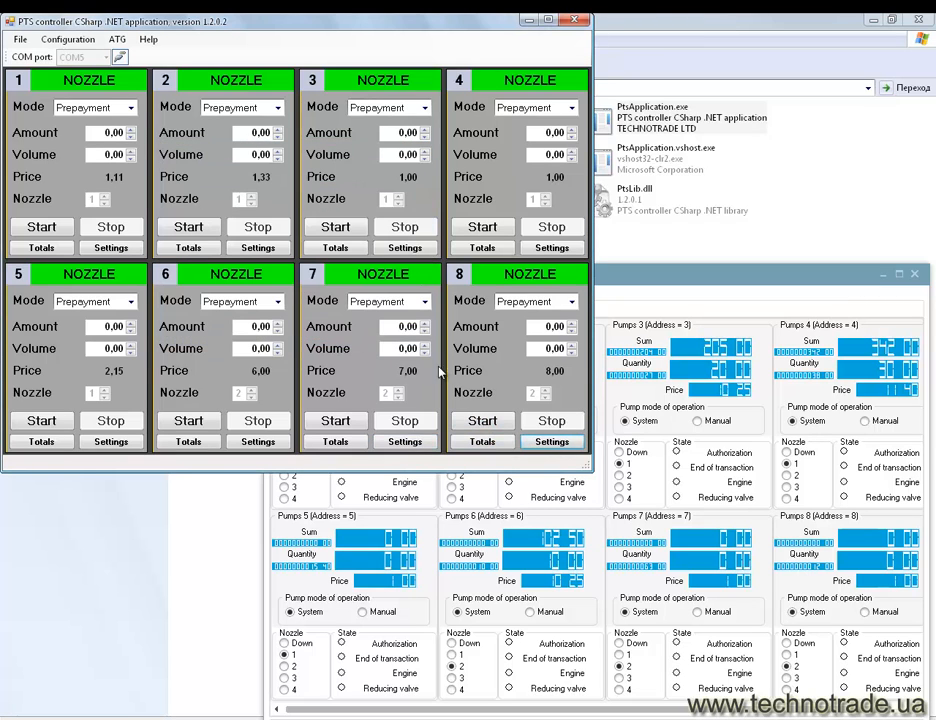
Enter a prepayment volume of 10,00 for pumps 1 to 4.
{"action": "left_click", "coordinate": [104, 155]}
{"action": "type", "text": "1"}
{"action": "left_click", "coordinate": [249, 155]}
{"action": "type", "text": "1"}
{"action": "left_click", "coordinate": [390, 155]}
{"action": "type", "text": "1"}
{"action": "left_click", "coordinate": [537, 155]}
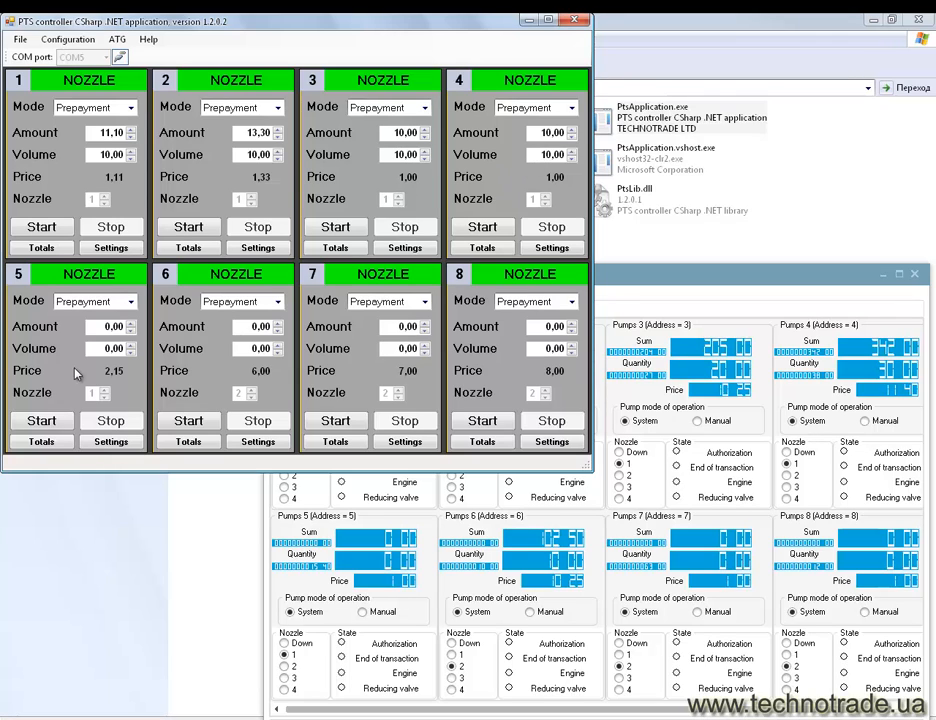
Enter a prepayment volume of 10,00 for pumps 5 to 8.
{"action": "left_click", "coordinate": [92, 348]}
{"action": "type", "text": "1"}
{"action": "left_click", "coordinate": [398, 349]}
{"action": "type", "text": "1"}
{"action": "left_click", "coordinate": [533, 348]}
Start dispensing on all eight pumps and move the UniPump simulator window lower to watch the pumps.
{"action": "left_click", "coordinate": [41, 226]}
{"action": "left_click", "coordinate": [200, 232]}
{"action": "left_click", "coordinate": [355, 232]}
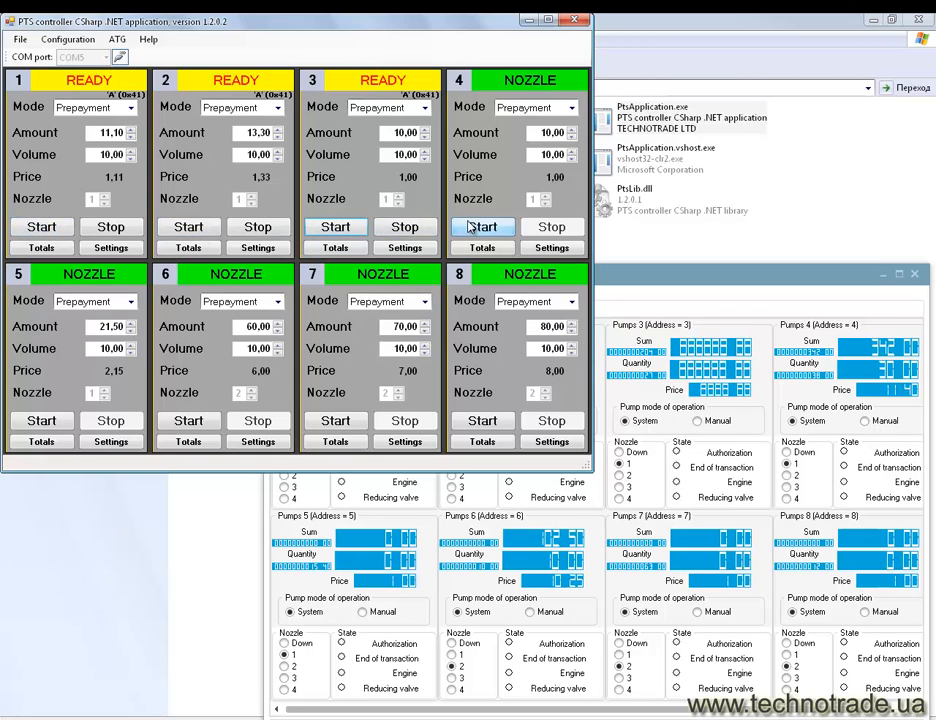
{"action": "left_click", "coordinate": [482, 228]}
{"action": "left_click", "coordinate": [30, 421]}
{"action": "left_click", "coordinate": [188, 421]}
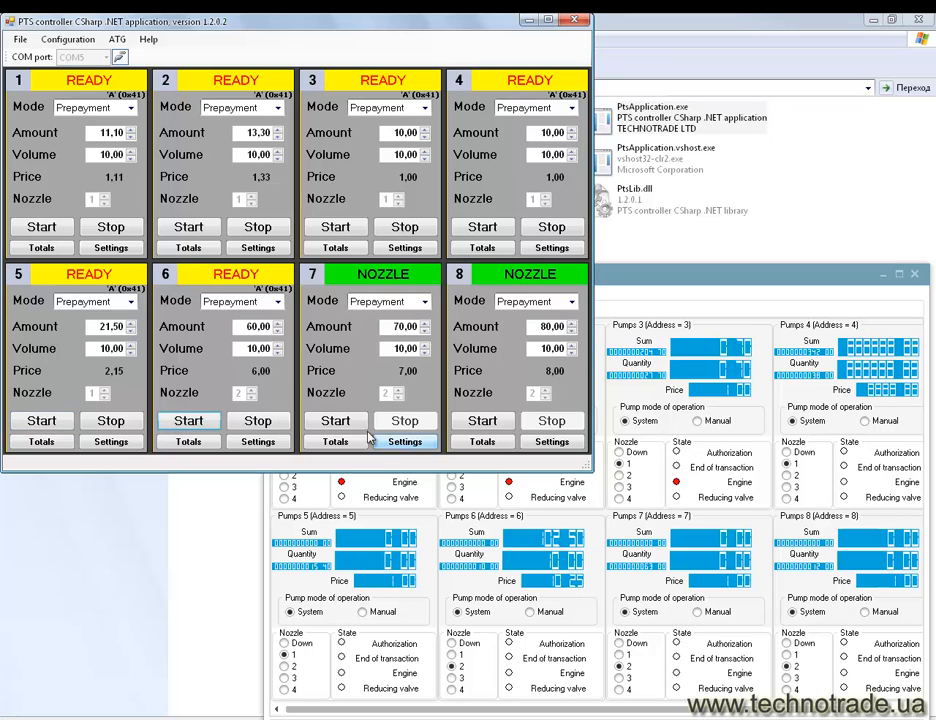
{"action": "left_click", "coordinate": [335, 421]}
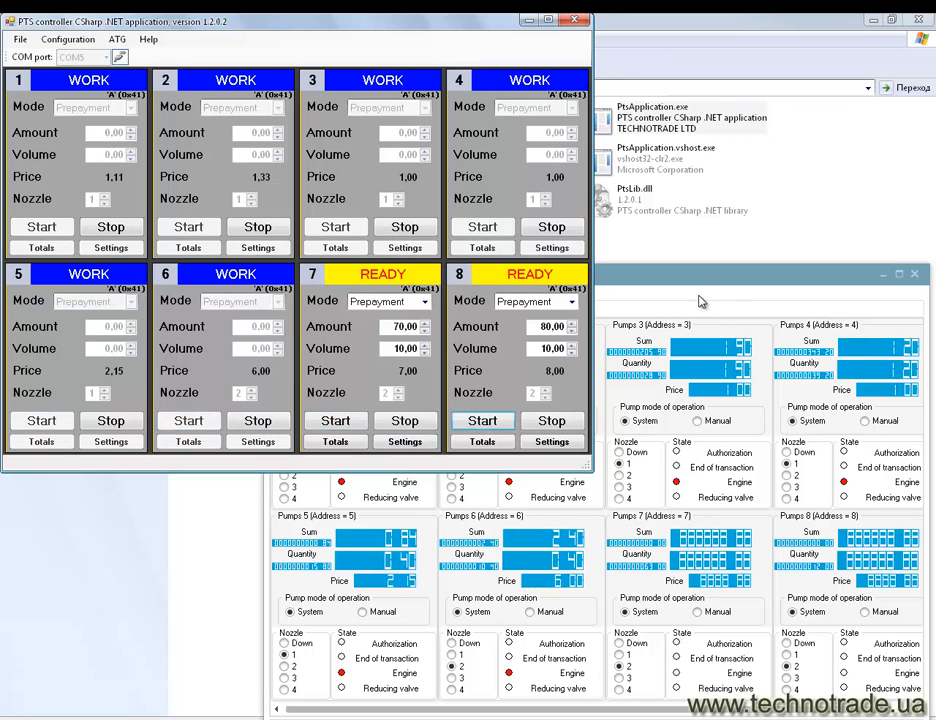
{"action": "left_click_drag", "start_coordinate": [700, 287], "coordinate": [648, 380]}
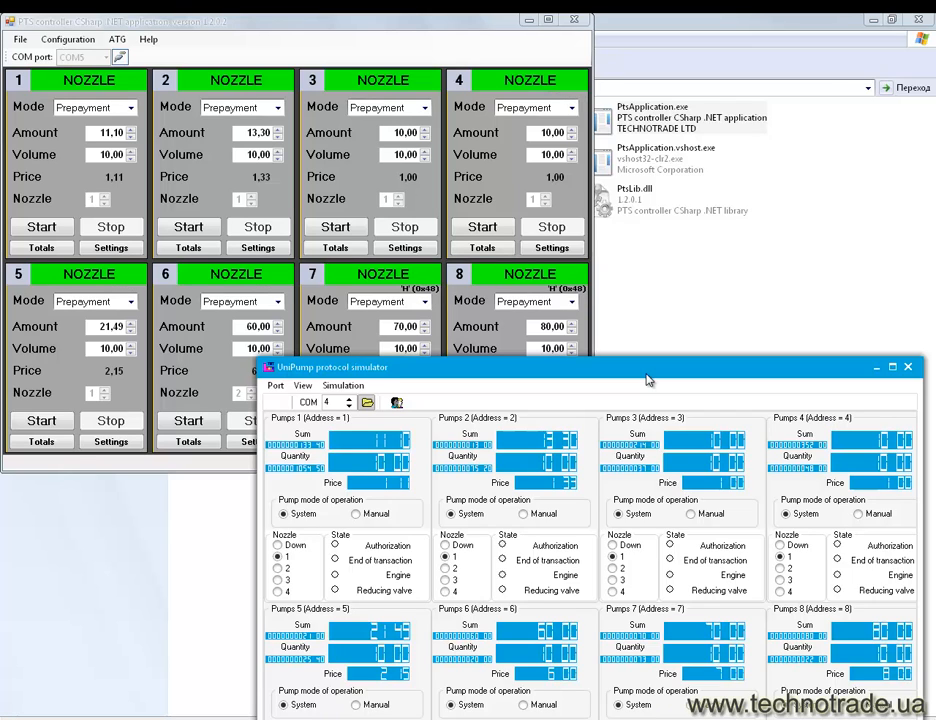
View pump 1's volume and money amount total counters, update them and close the totals.
{"action": "left_click", "coordinate": [35, 248]}
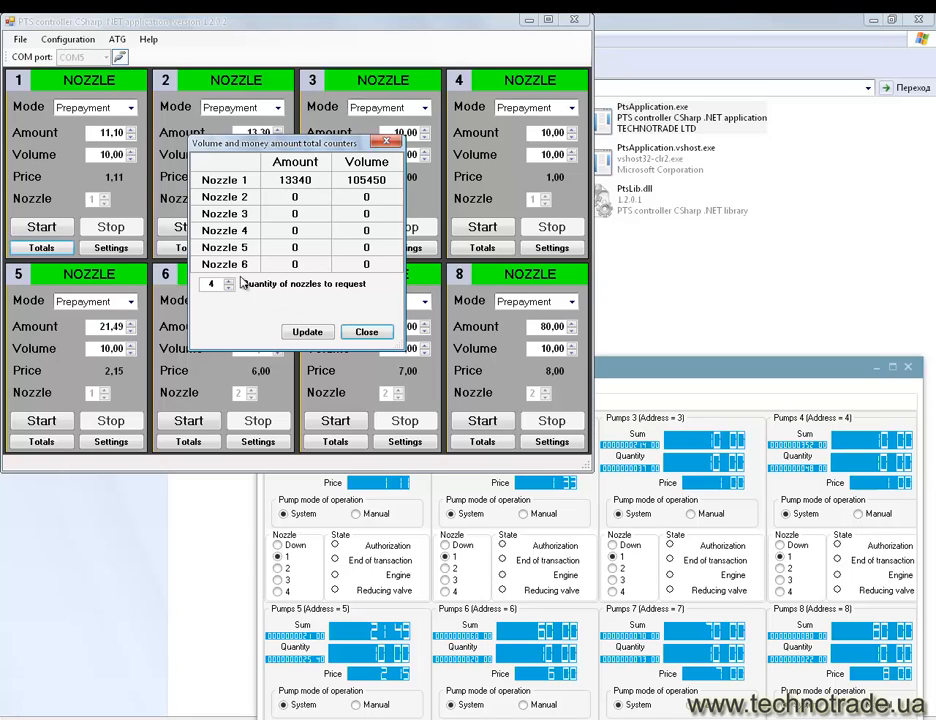
{"action": "left_click", "coordinate": [308, 333]}
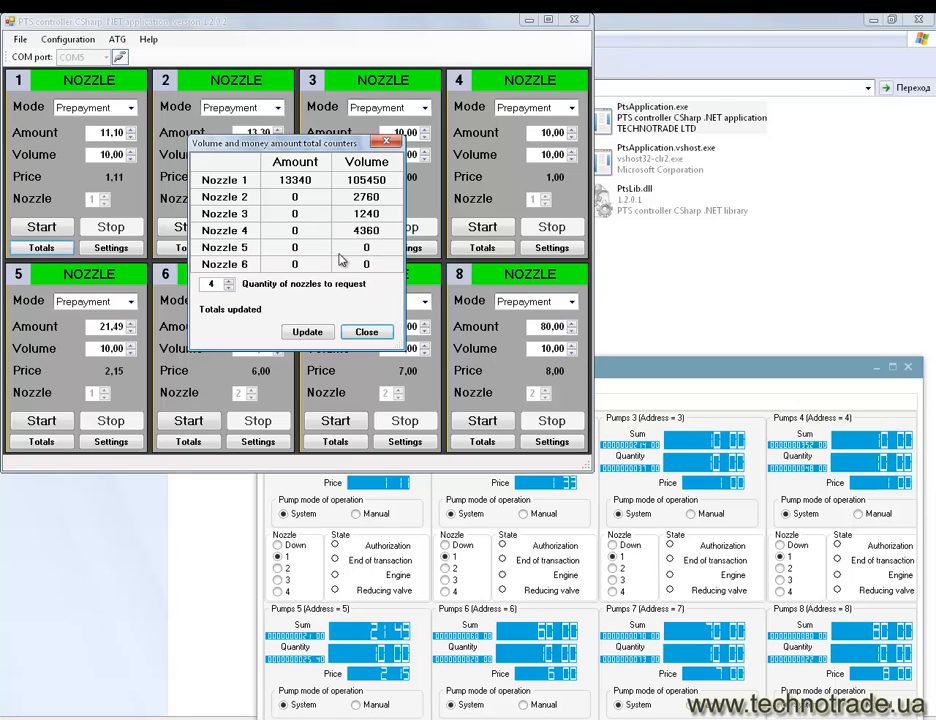
{"action": "left_click", "coordinate": [368, 332]}
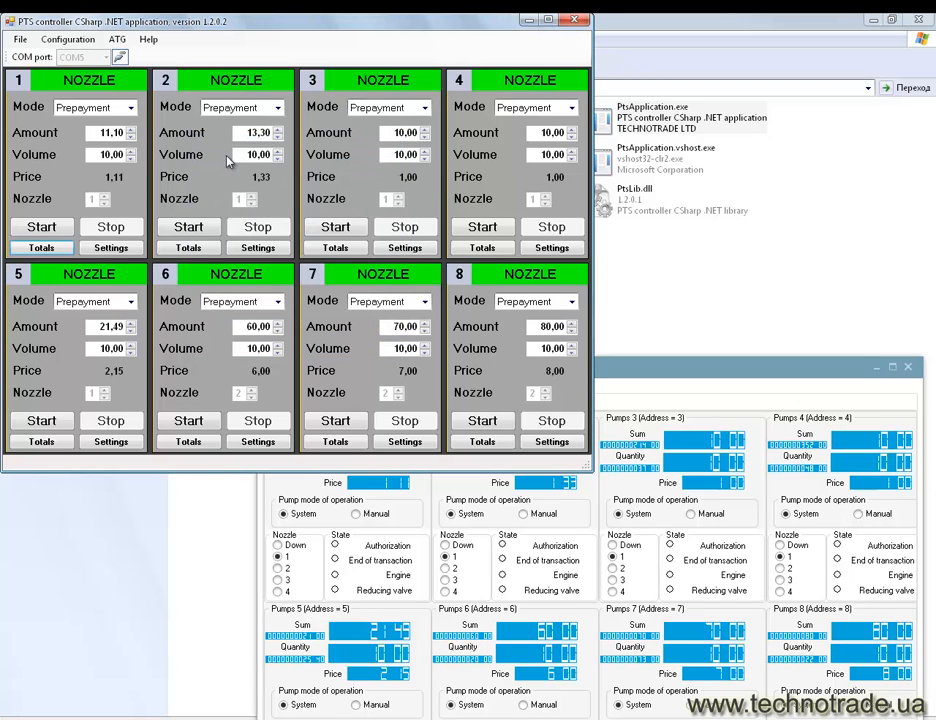
Show the ATG measurement data and move its window to the screen's upper-left corner.
{"action": "left_click", "coordinate": [118, 42]}
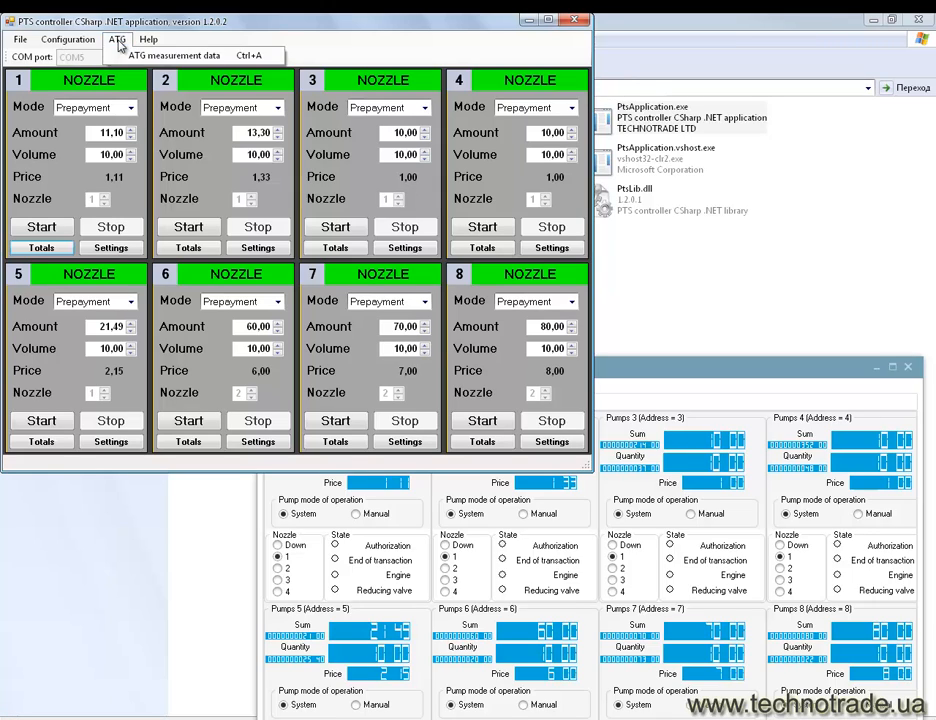
{"action": "left_click", "coordinate": [143, 57]}
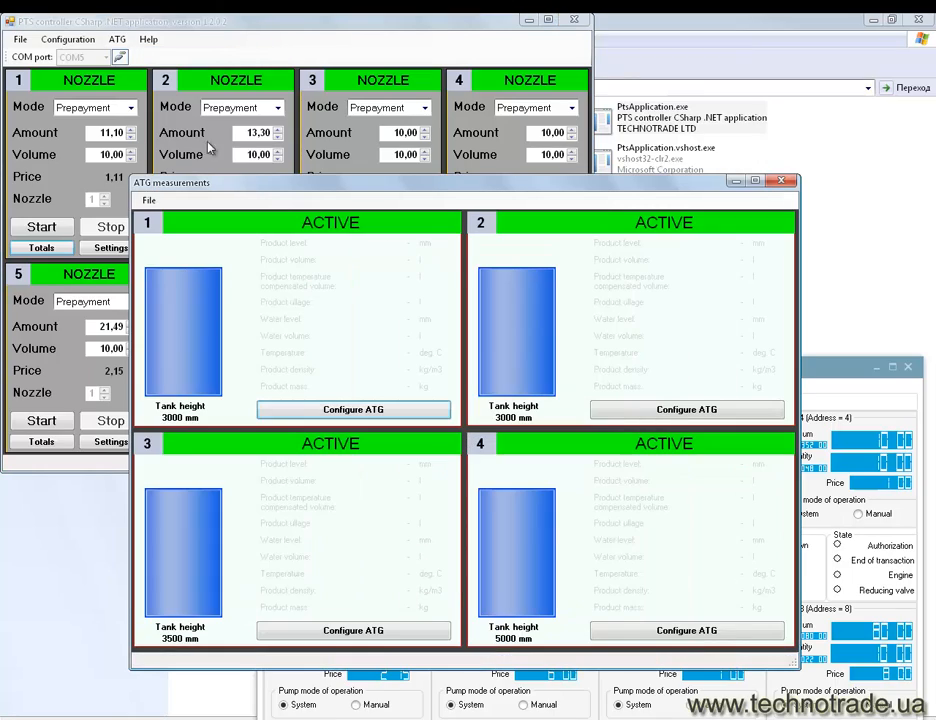
{"action": "left_click_drag", "start_coordinate": [244, 183], "coordinate": [118, 40]}
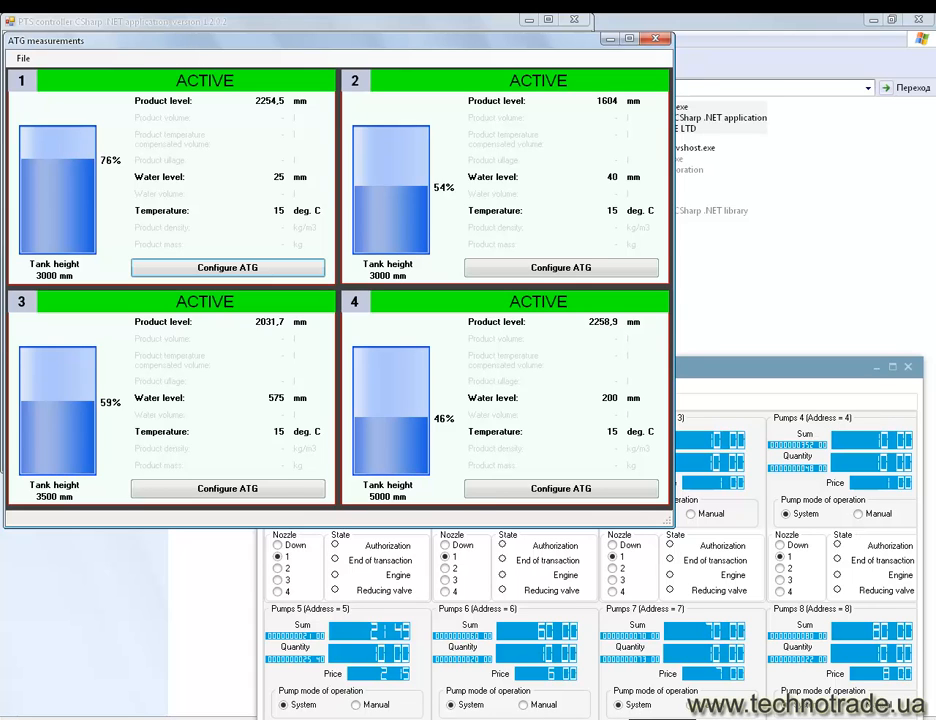
Move the probe simulator below the tanks and raise product levels to 29079, 24193, 25931 and 27000 for probes 1 to 4.
{"action": "left_click_drag", "start_coordinate": [460, 540], "coordinate": [391, 490]}
{"action": "left_click_drag", "start_coordinate": [157, 621], "coordinate": [210, 620]}
{"action": "left_click_drag", "start_coordinate": [335, 620], "coordinate": [372, 620]}
{"action": "left_click_drag", "start_coordinate": [538, 624], "coordinate": [585, 621]}
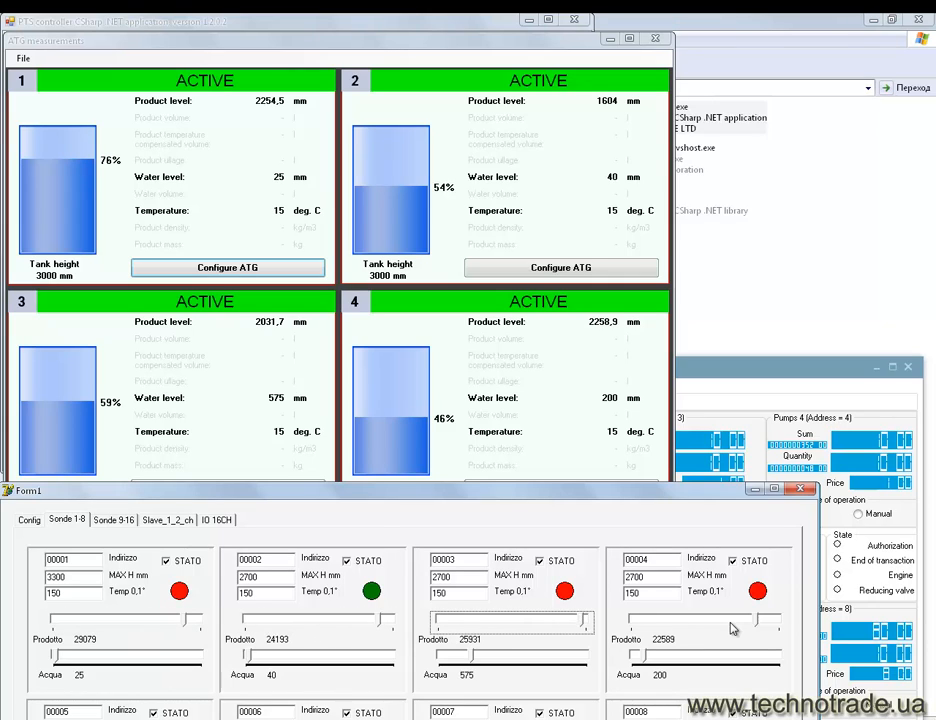
{"action": "left_click_drag", "start_coordinate": [755, 621], "coordinate": [781, 622]}
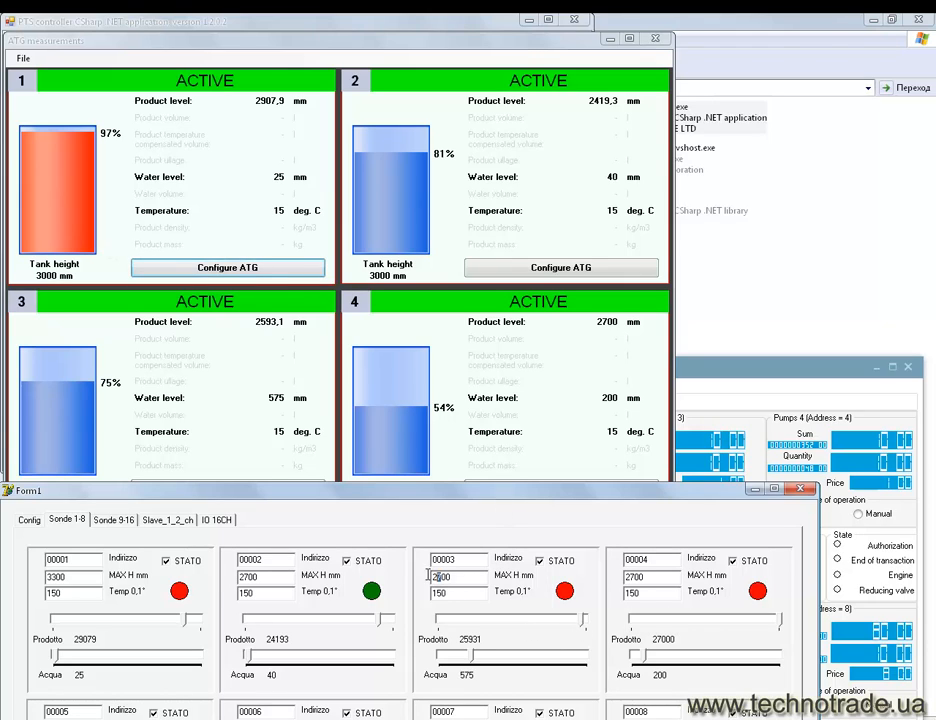
{"action": "left_click_drag", "start_coordinate": [442, 577], "coordinate": [432, 578]}
{"action": "mouse_move", "coordinate": [383, 491]}
{"action": "left_mouse_down"}
{"action": "mouse_move", "coordinate": [383, 559]}
{"action": "mouse_move", "coordinate": [385, 492]}
{"action": "left_mouse_up"}
Set the tank heights of ATG 2 and ATG 3 to 2700 mm.
{"action": "left_click", "coordinate": [512, 270]}
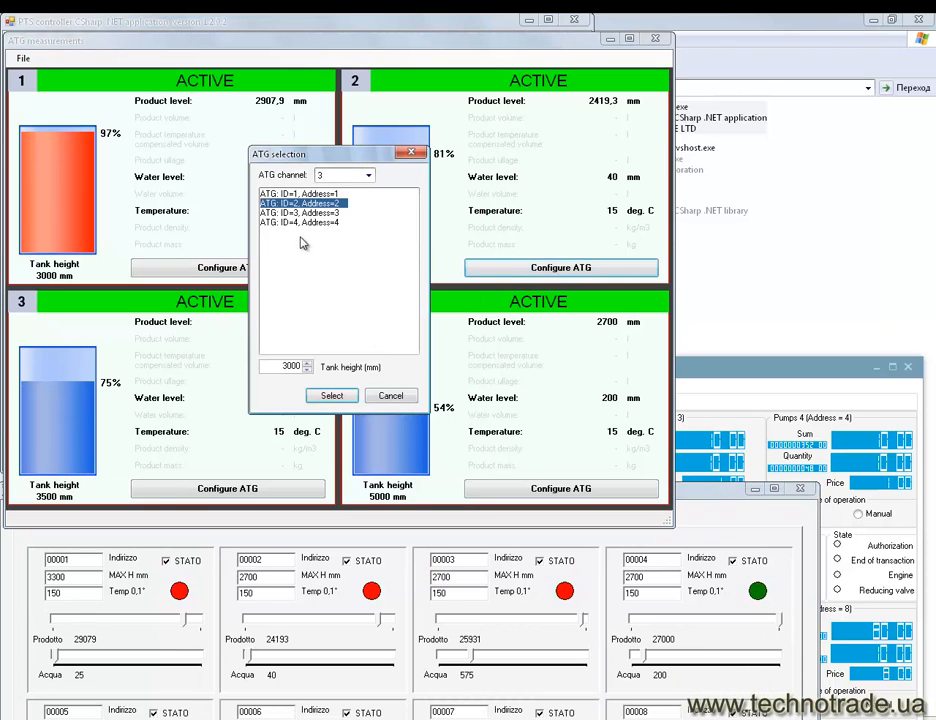
{"action": "double_click", "coordinate": [289, 366]}
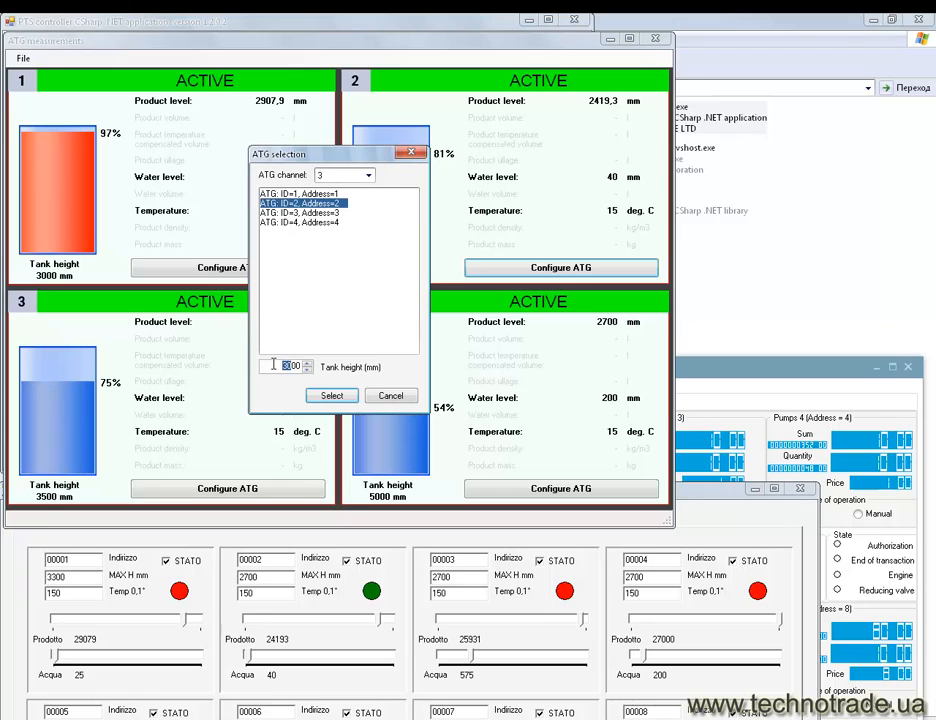
{"action": "left_click", "coordinate": [331, 395]}
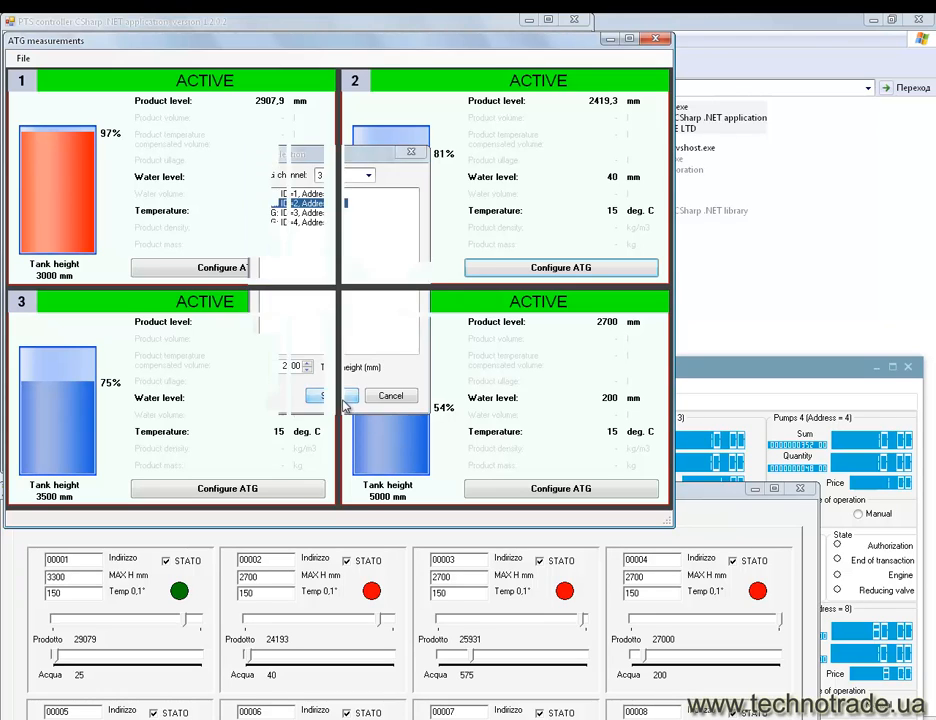
{"action": "left_click", "coordinate": [203, 487]}
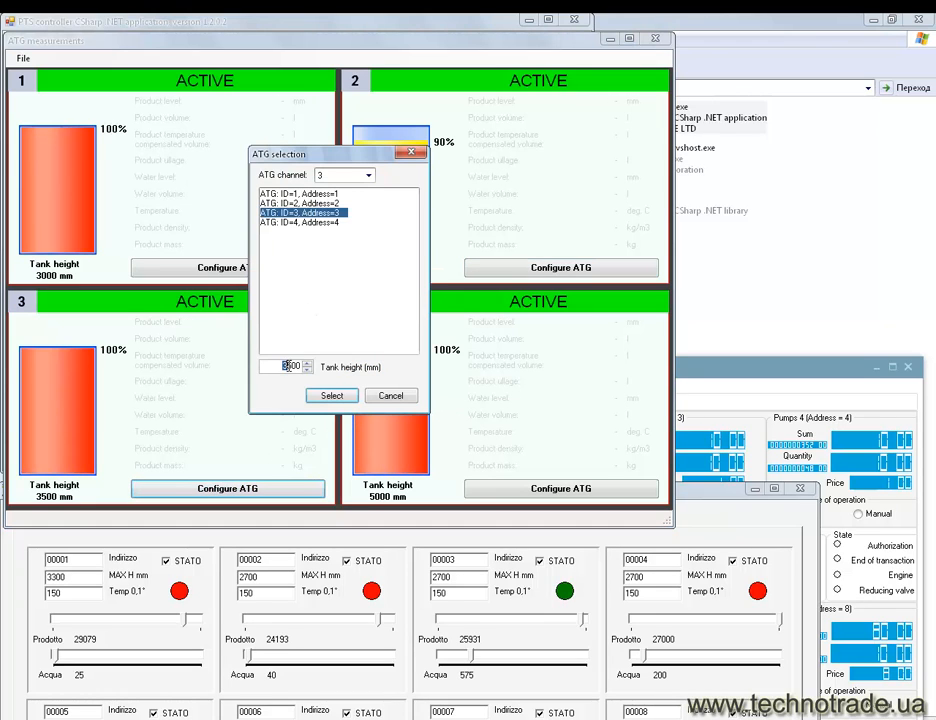
{"action": "double_click", "coordinate": [287, 366]}
{"action": "type", "text": "2700"}
{"action": "left_click", "coordinate": [331, 395]}
Set the tank height of ATG 4 to 2700 mm and of ATG 1 to 3500 mm.
{"action": "left_click", "coordinate": [480, 488]}
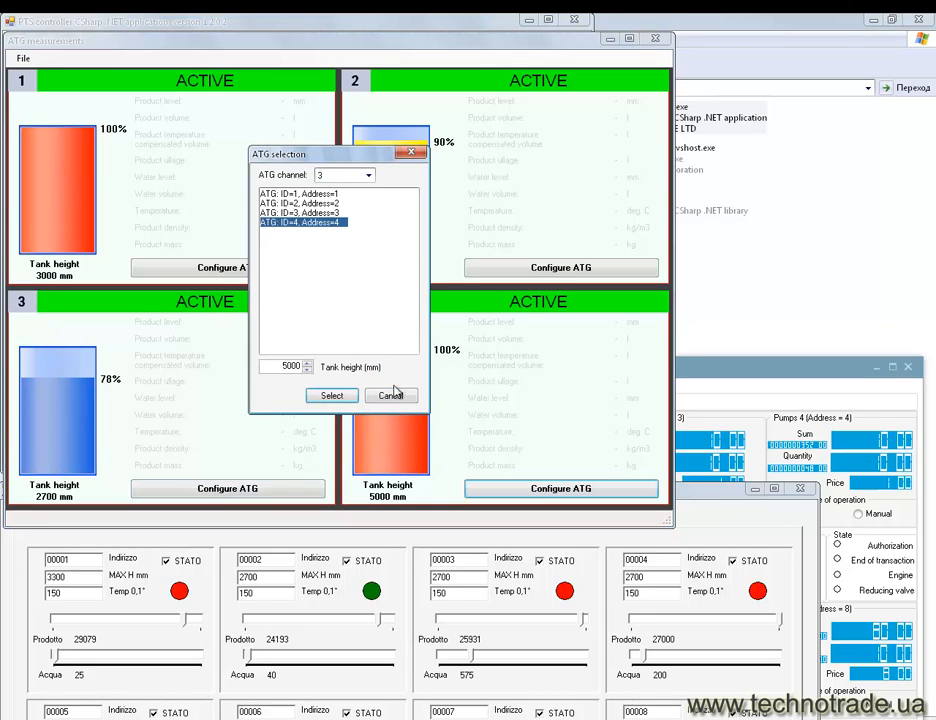
{"action": "type", "text": "2700"}
{"action": "left_click", "coordinate": [332, 396]}
{"action": "left_click", "coordinate": [176, 274]}
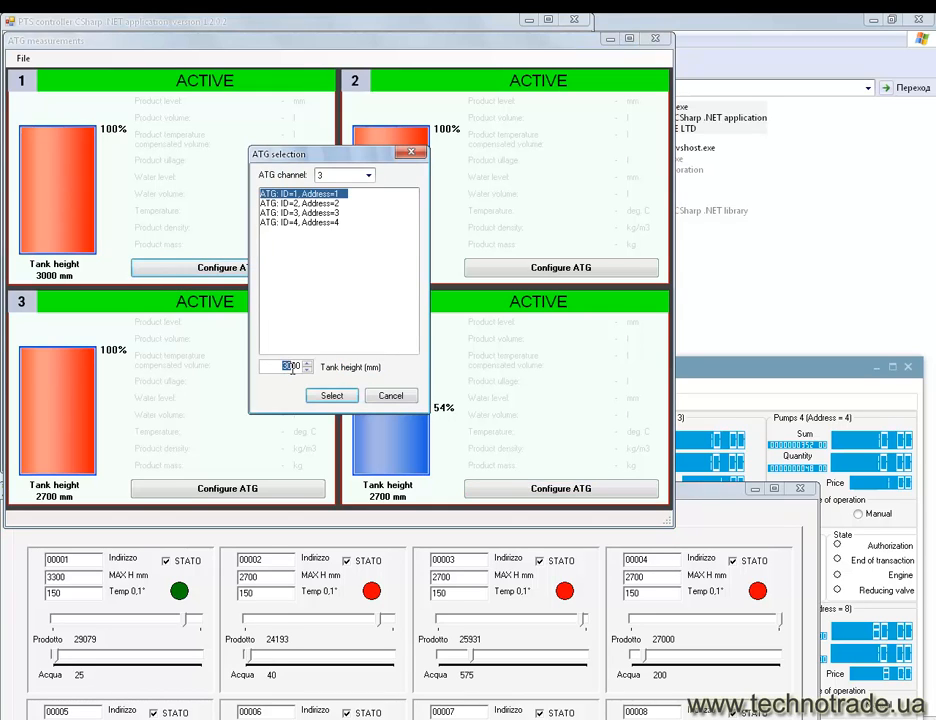
{"action": "left_click", "coordinate": [332, 396]}
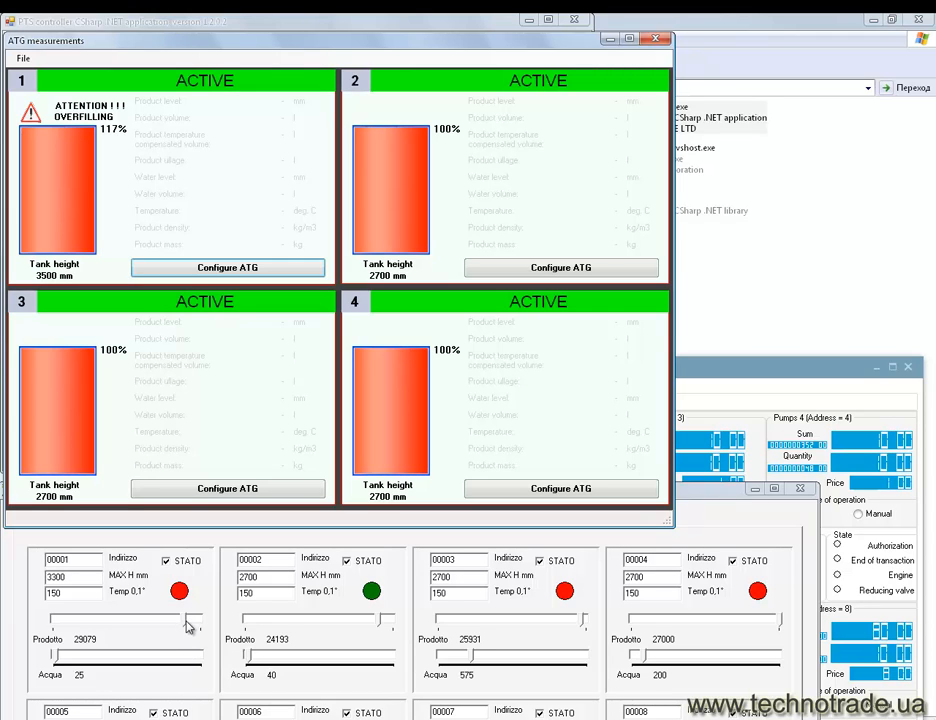
Lower the simulated product levels to 26629, 20584 and 20450 for probes 1, 3 and 4, and bring the ATG measurements back to the front.
{"action": "left_click_drag", "start_coordinate": [188, 627], "coordinate": [178, 627]}
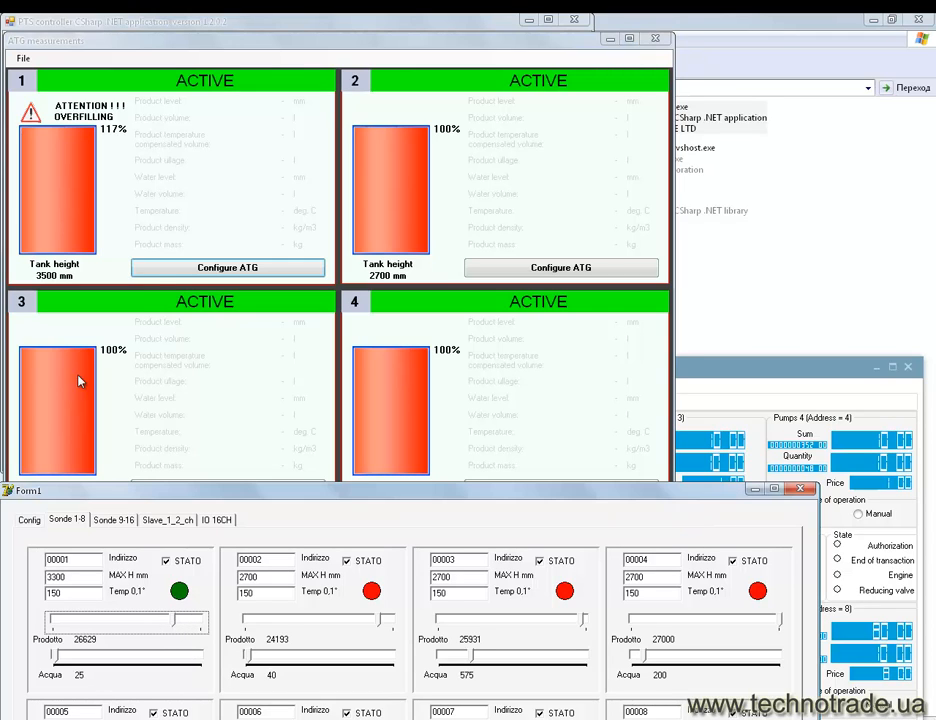
{"action": "left_click", "coordinate": [155, 287]}
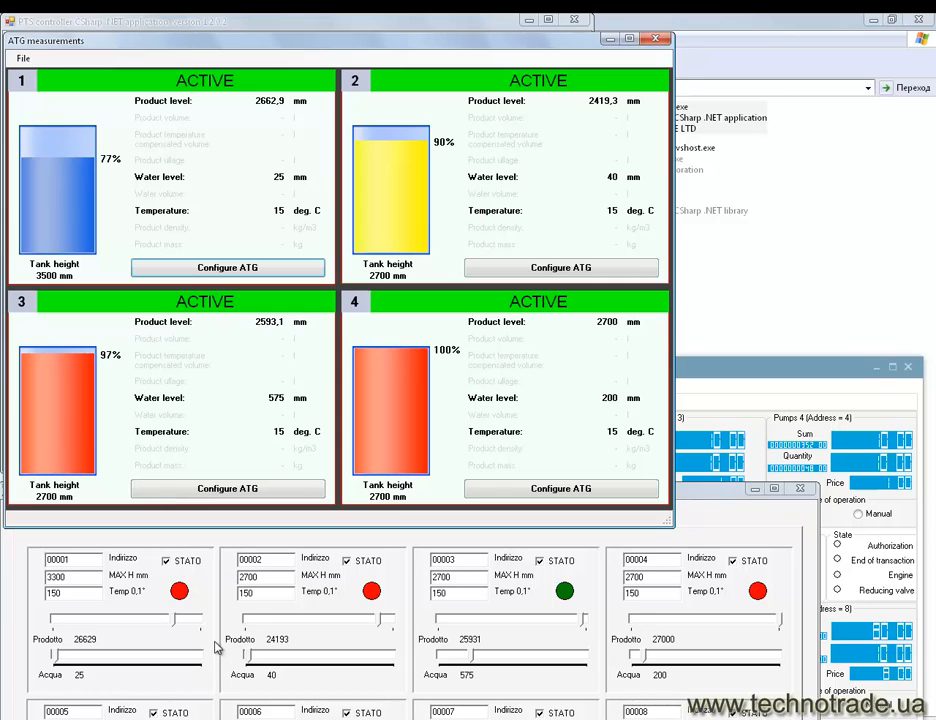
{"action": "left_click", "coordinate": [572, 628]}
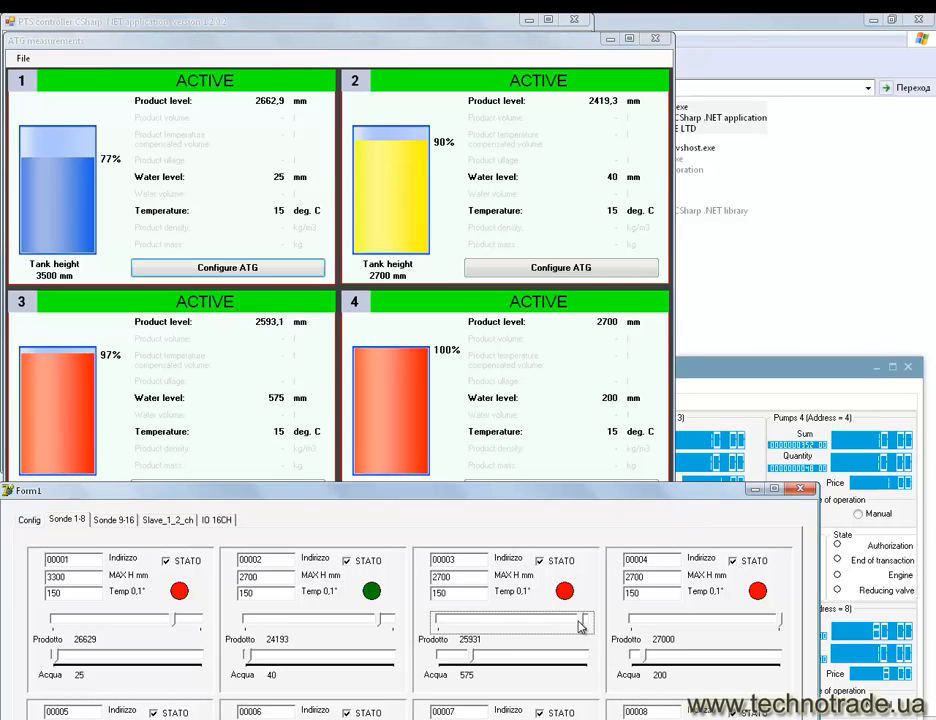
{"action": "left_click_drag", "start_coordinate": [777, 620], "coordinate": [742, 621]}
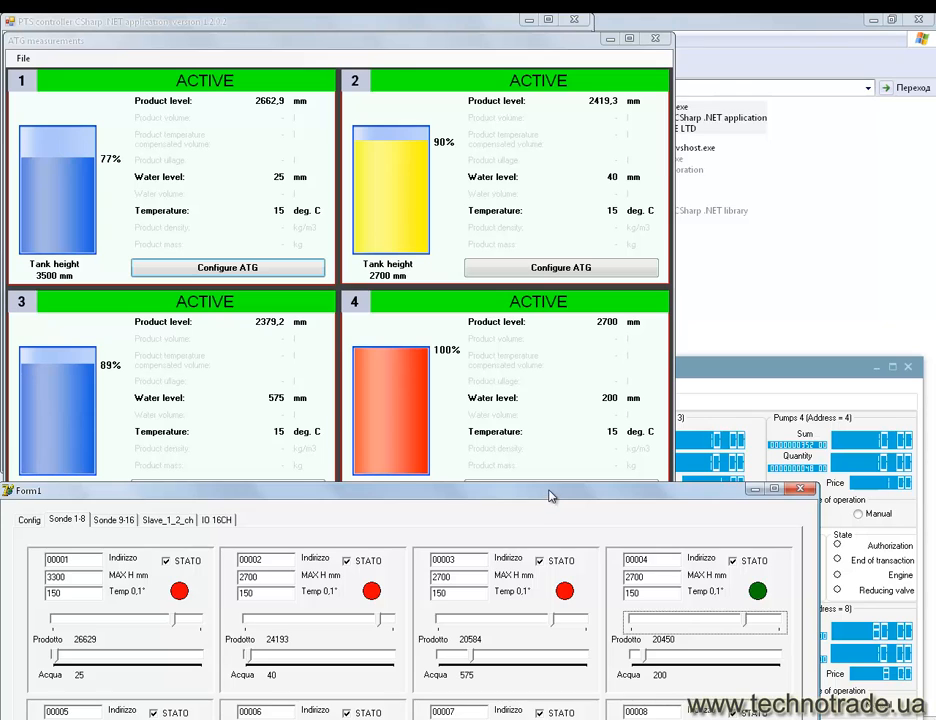
{"action": "mouse_move", "coordinate": [551, 495]}
{"action": "left_mouse_down"}
{"action": "mouse_move", "coordinate": [552, 579]}
{"action": "mouse_move", "coordinate": [556, 487]}
{"action": "left_mouse_up"}
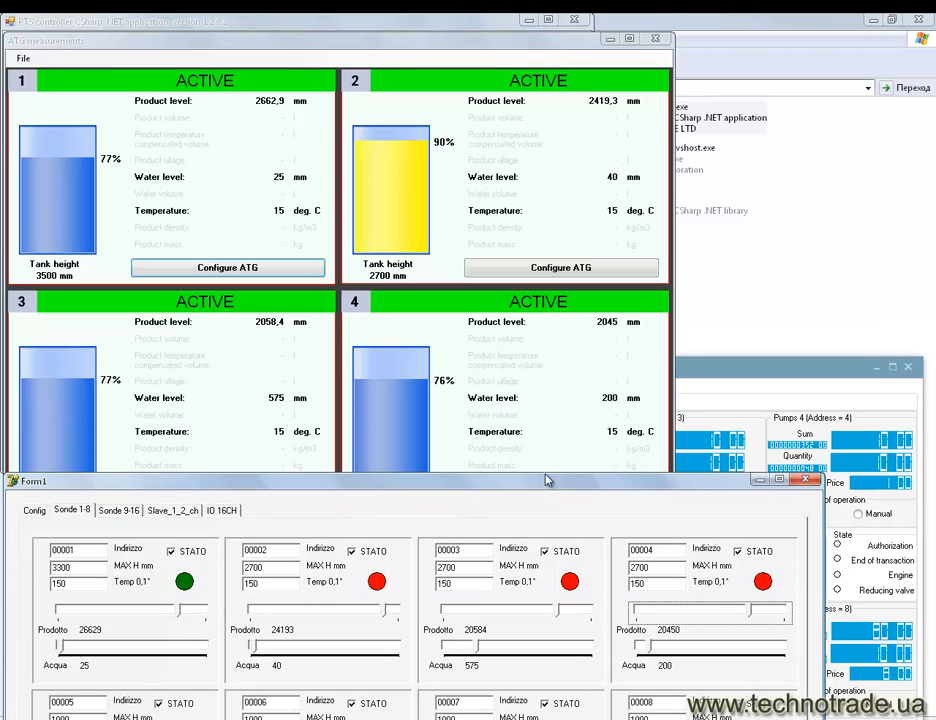
{"action": "left_click", "coordinate": [476, 118]}
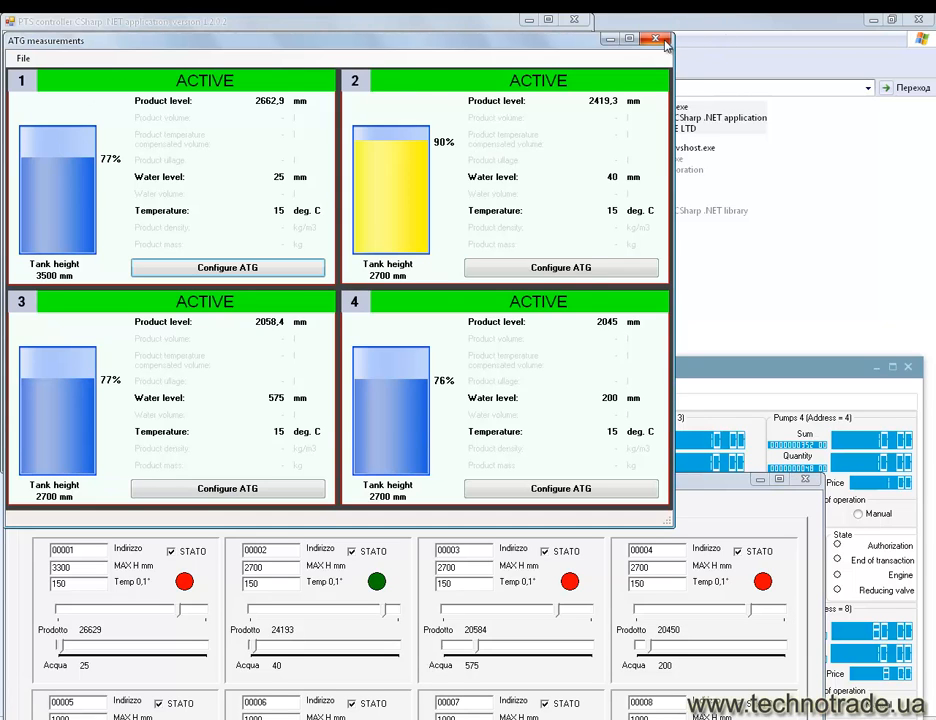
Leave the ATG measurements, open the fuel points configuration settings and get the pump configuration from the controller.
{"action": "left_click", "coordinate": [480, 25]}
{"action": "left_click", "coordinate": [65, 40]}
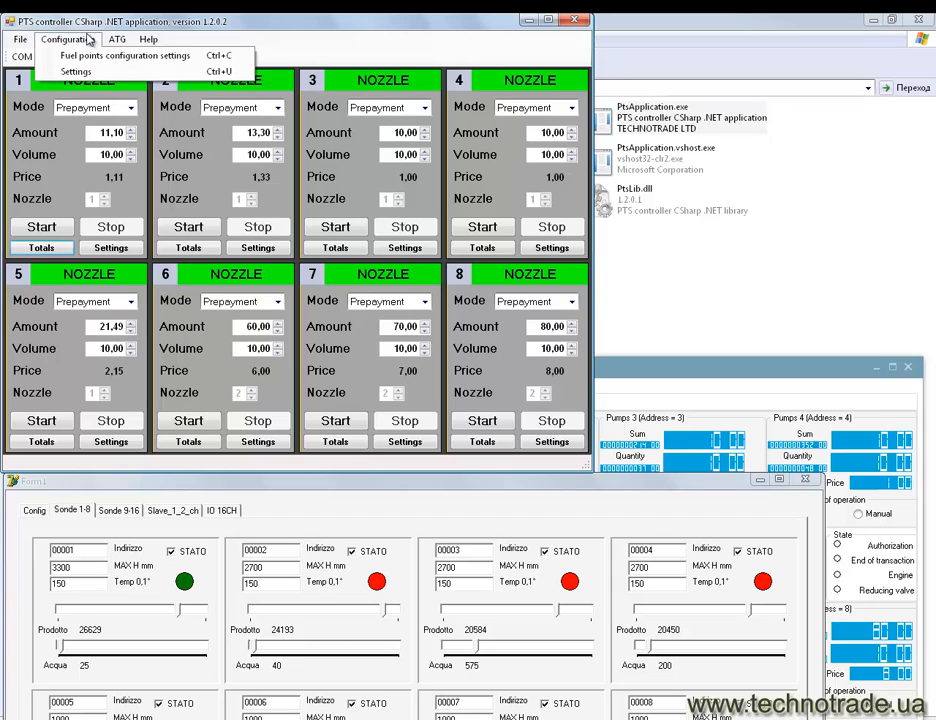
{"action": "left_click", "coordinate": [90, 57]}
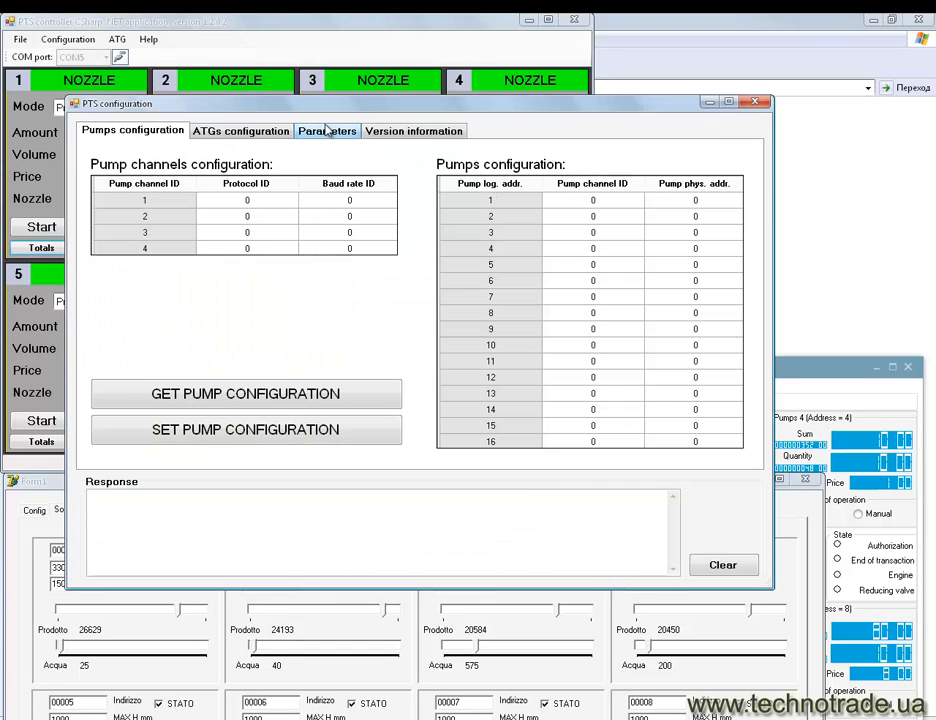
{"action": "left_click_drag", "start_coordinate": [327, 95], "coordinate": [320, 80]}
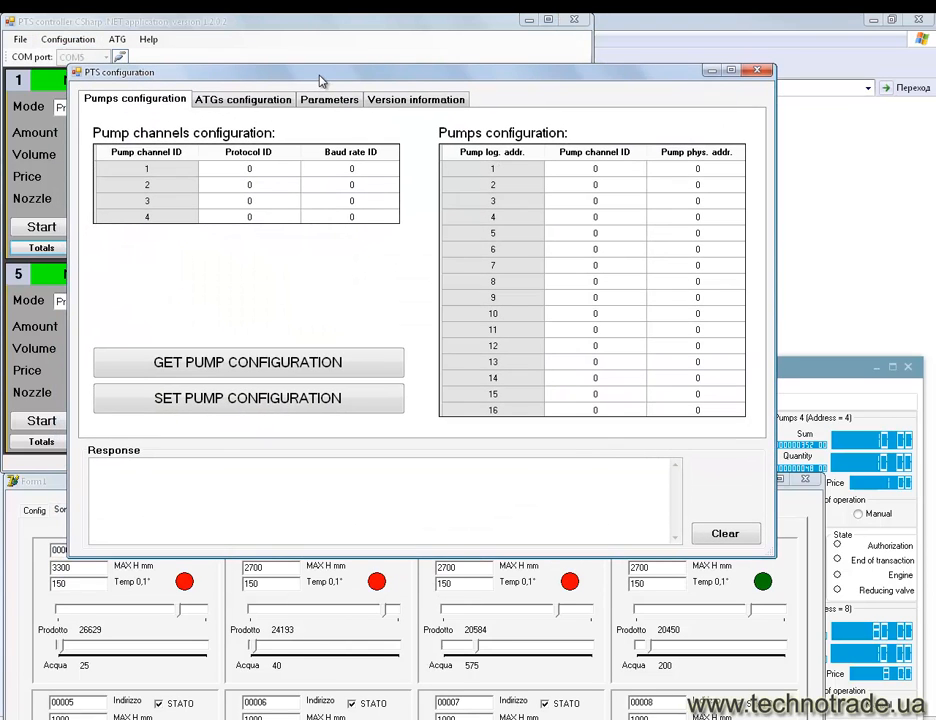
{"action": "left_click", "coordinate": [225, 362]}
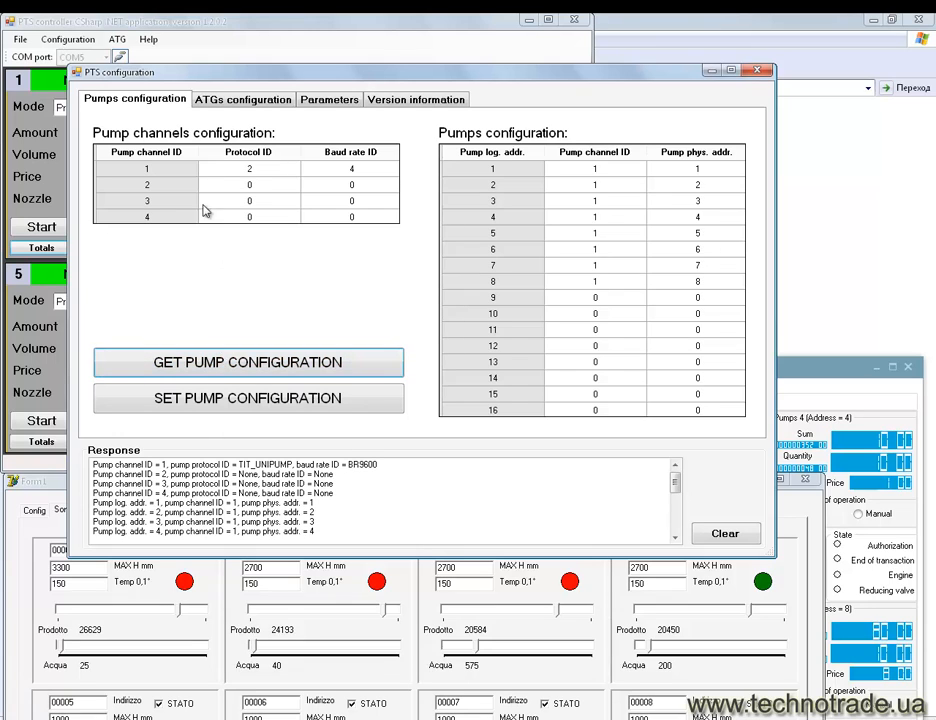
Get the controller's ATG configuration and the value of parameter number 1 at address 1.
{"action": "left_click", "coordinate": [217, 103]}
{"action": "left_click", "coordinate": [265, 360]}
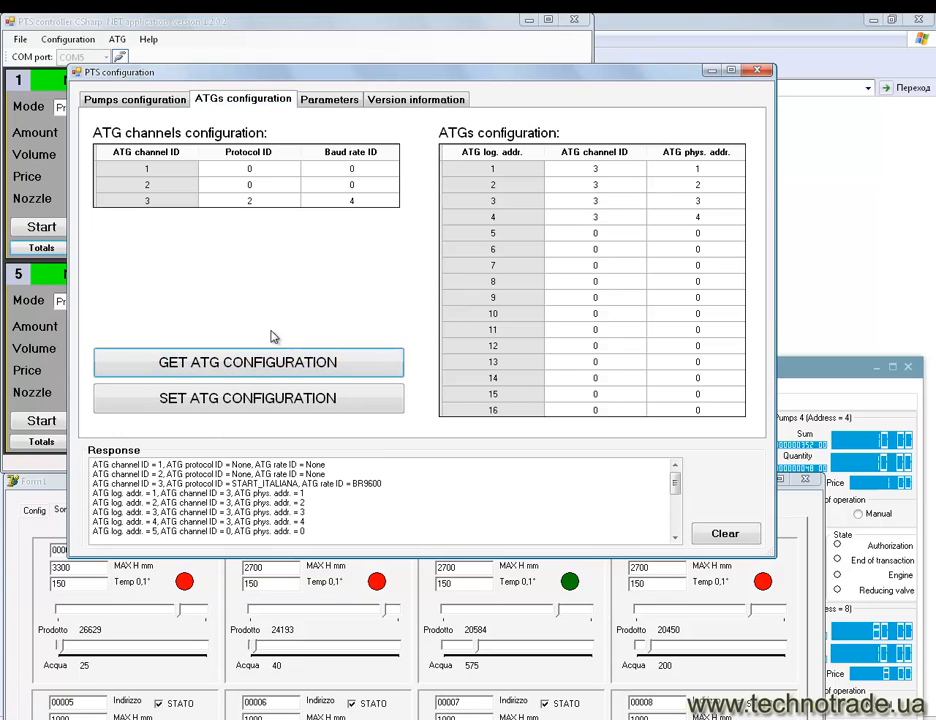
{"action": "left_click", "coordinate": [318, 98]}
{"action": "left_click", "coordinate": [251, 368]}
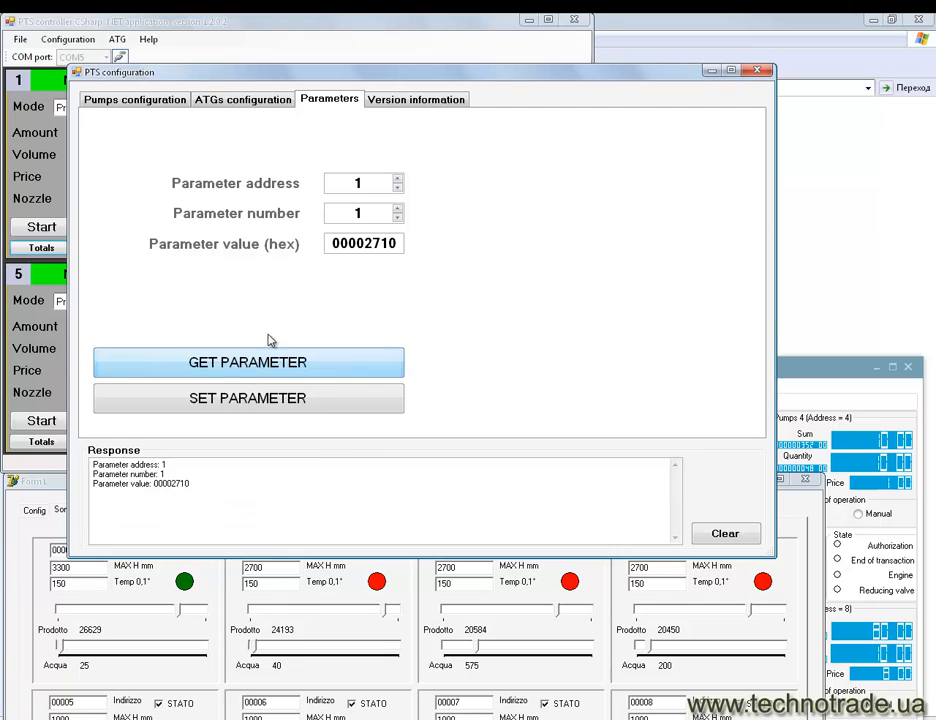
Get the controller's version information, look through the response and return to the pumps configuration.
{"action": "left_click", "coordinate": [410, 100]}
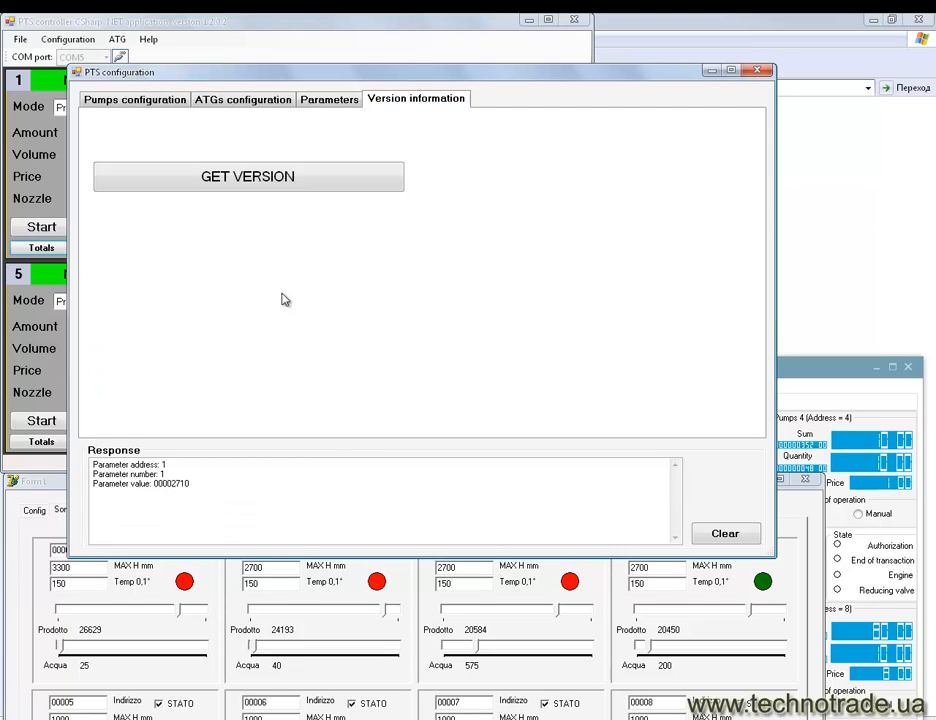
{"action": "left_click", "coordinate": [224, 188]}
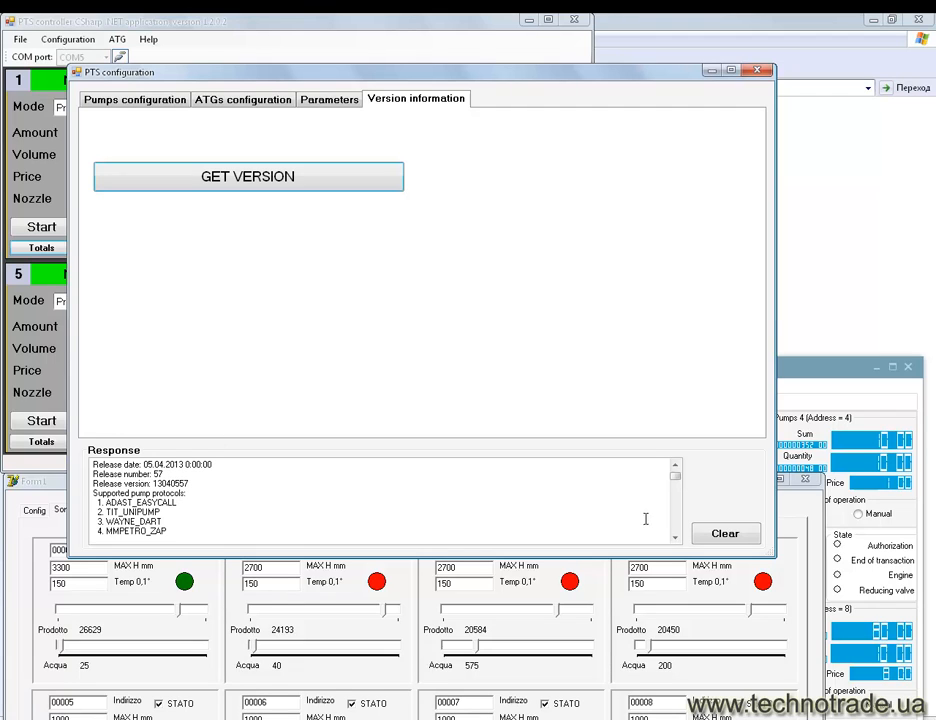
{"action": "left_click_drag", "start_coordinate": [676, 484], "coordinate": [677, 453]}
{"action": "left_click", "coordinate": [156, 104]}
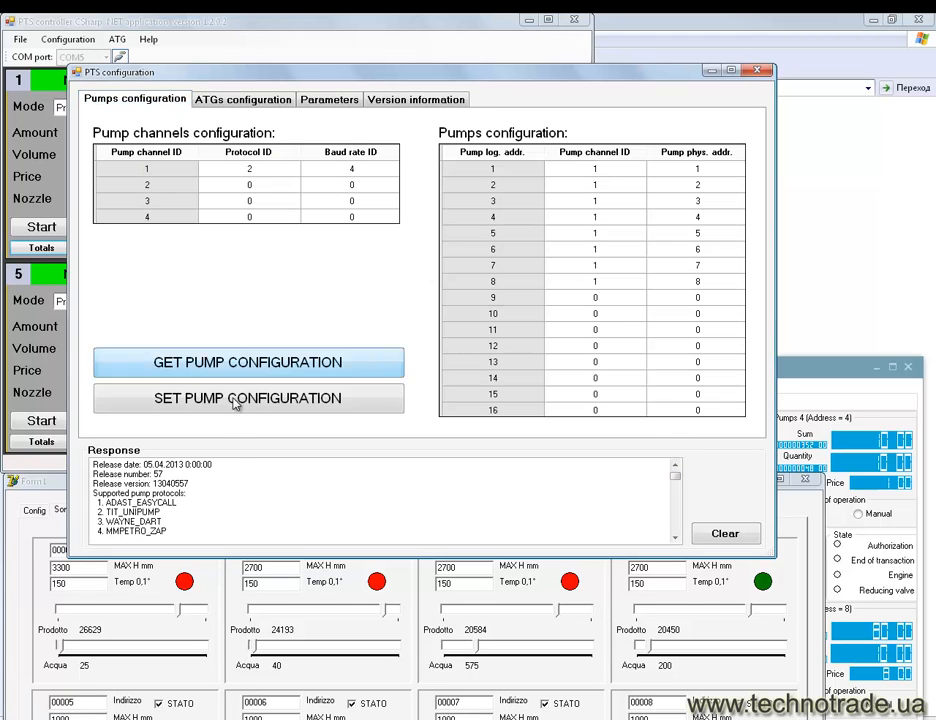
Close the PTS configuration, disconnect from COM5 and exit the PTS controller application.
{"action": "left_click", "coordinate": [757, 70]}
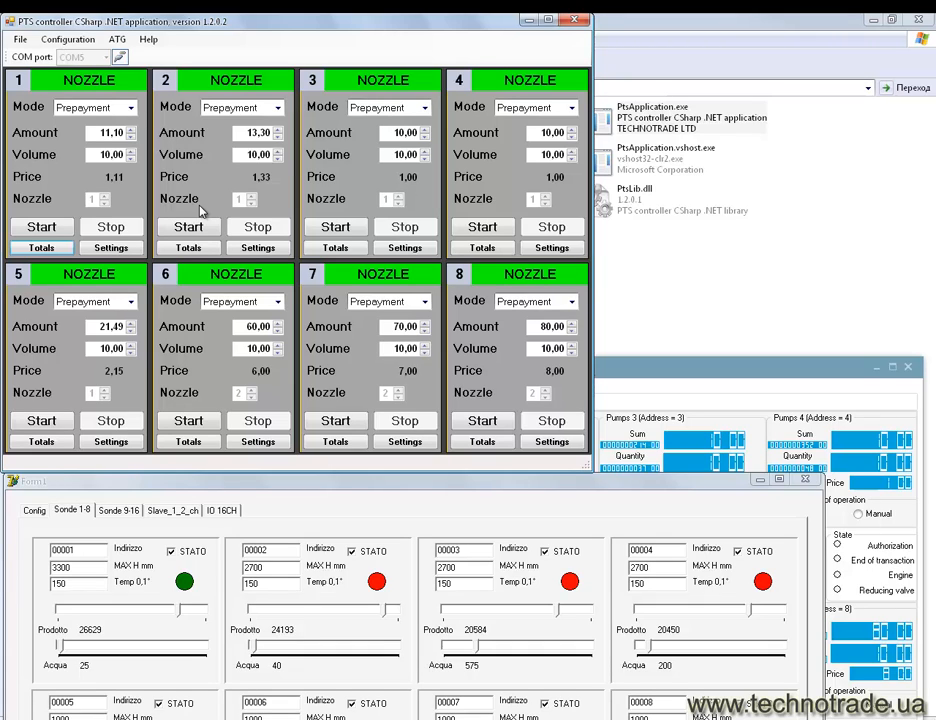
{"action": "left_click", "coordinate": [119, 60]}
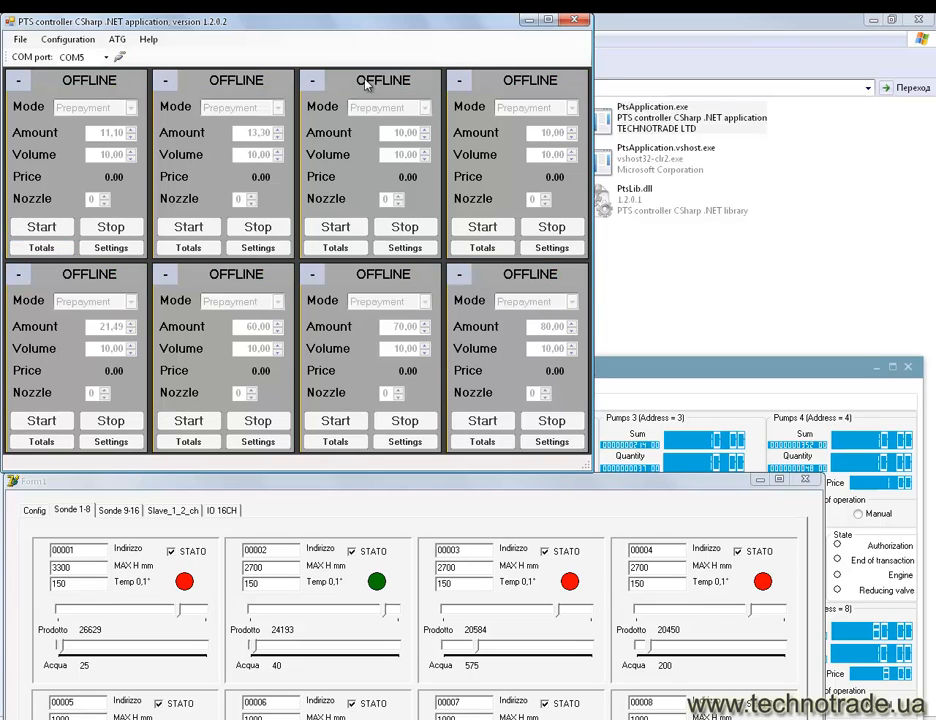
{"action": "left_click", "coordinate": [575, 20]}
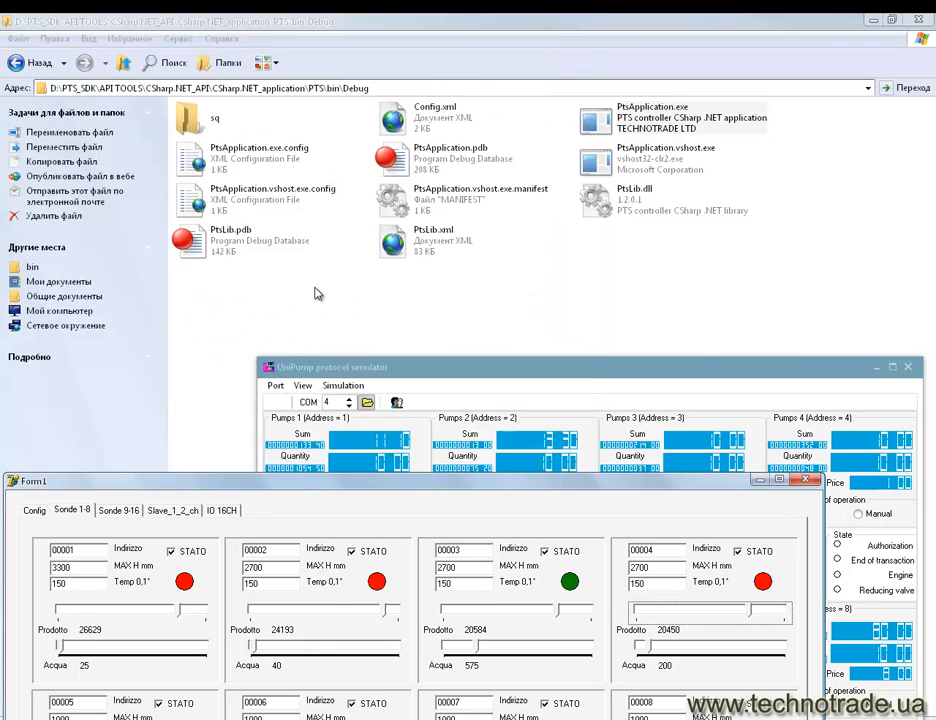
Go up from the application's Debug folder to D:\PTS_SDK\API TOOLS in the file explorer.
{"action": "left_click", "coordinate": [231, 210]}
{"action": "left_click", "coordinate": [123, 63]}
{"action": "left_click", "coordinate": [123, 63]}
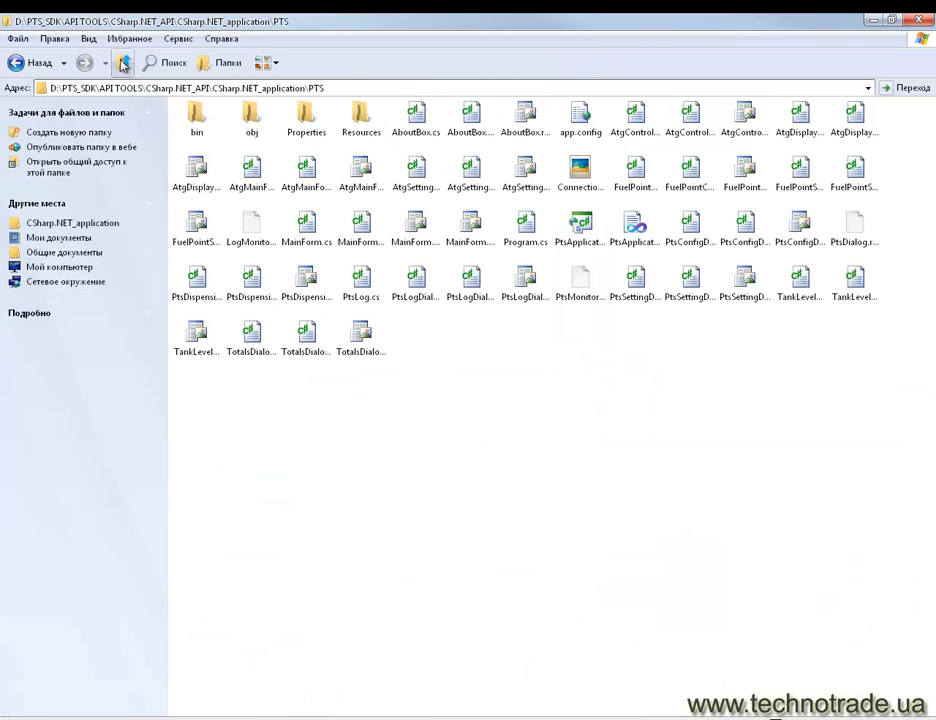
{"action": "left_click", "coordinate": [123, 63]}
{"action": "left_click", "coordinate": [123, 63]}
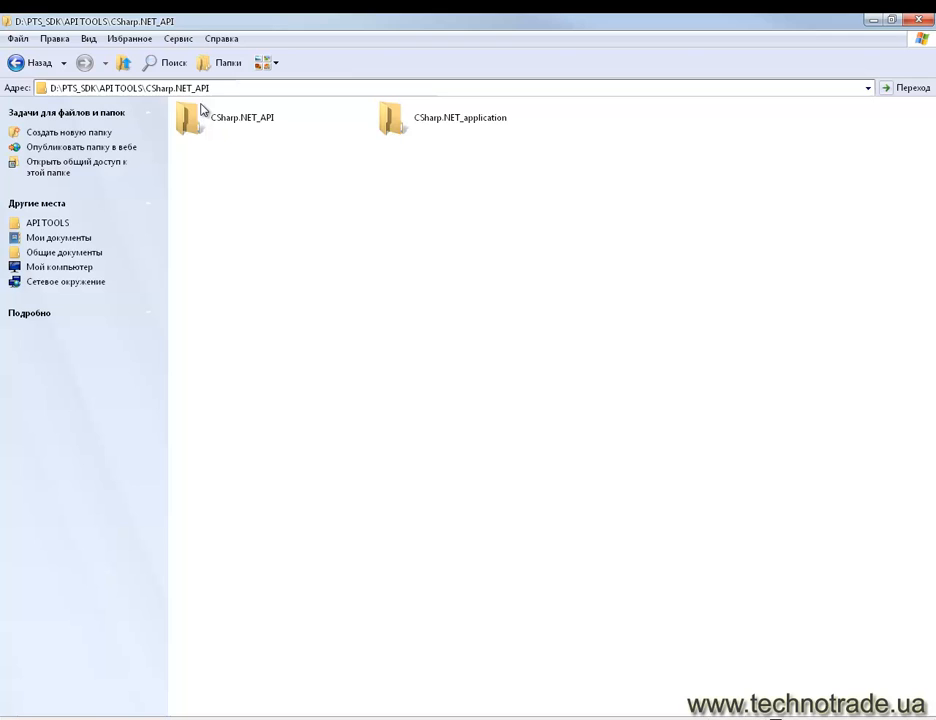
{"action": "left_click", "coordinate": [245, 130]}
{"action": "left_click", "coordinate": [123, 63]}
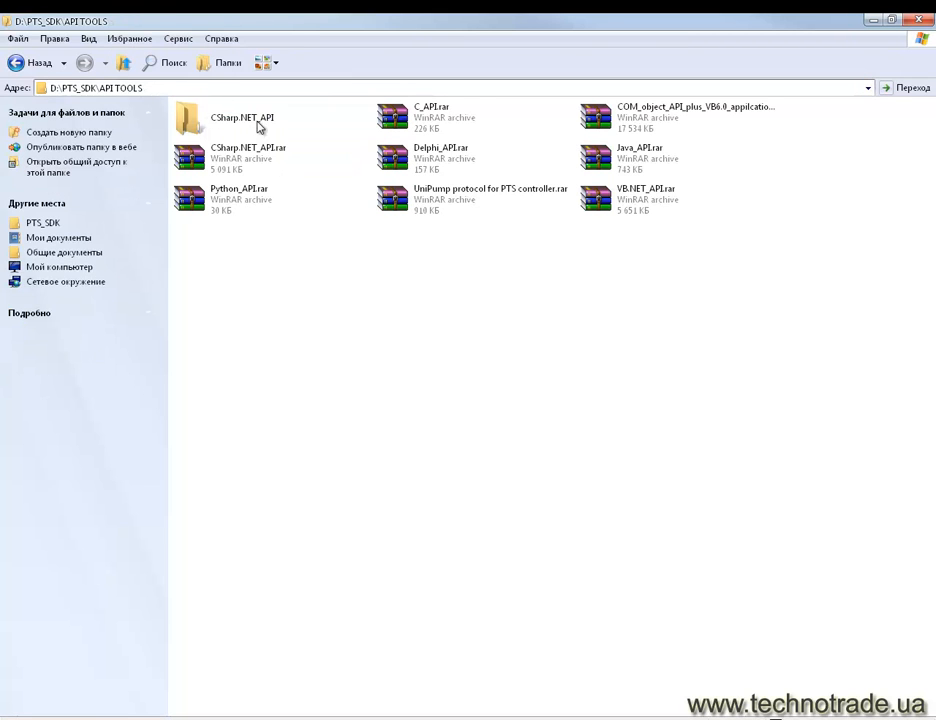
Look over the available API packages, including CSharp.NET_API, the COM object with VB6.0 application, Java_API and VB.NET_API.
{"action": "left_click", "coordinate": [255, 122]}
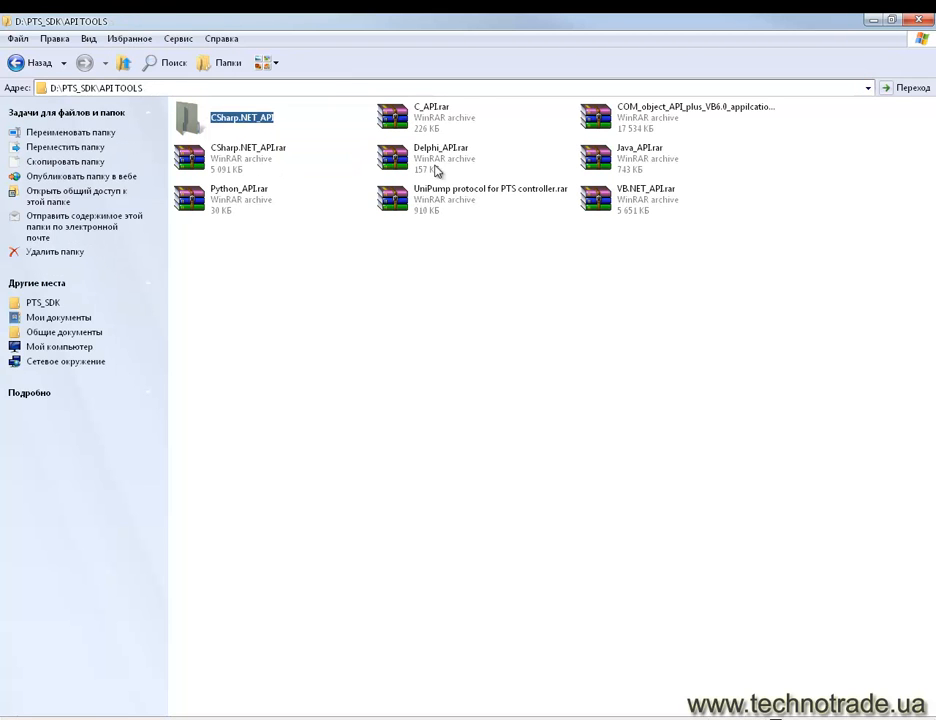
{"action": "left_click", "coordinate": [604, 121]}
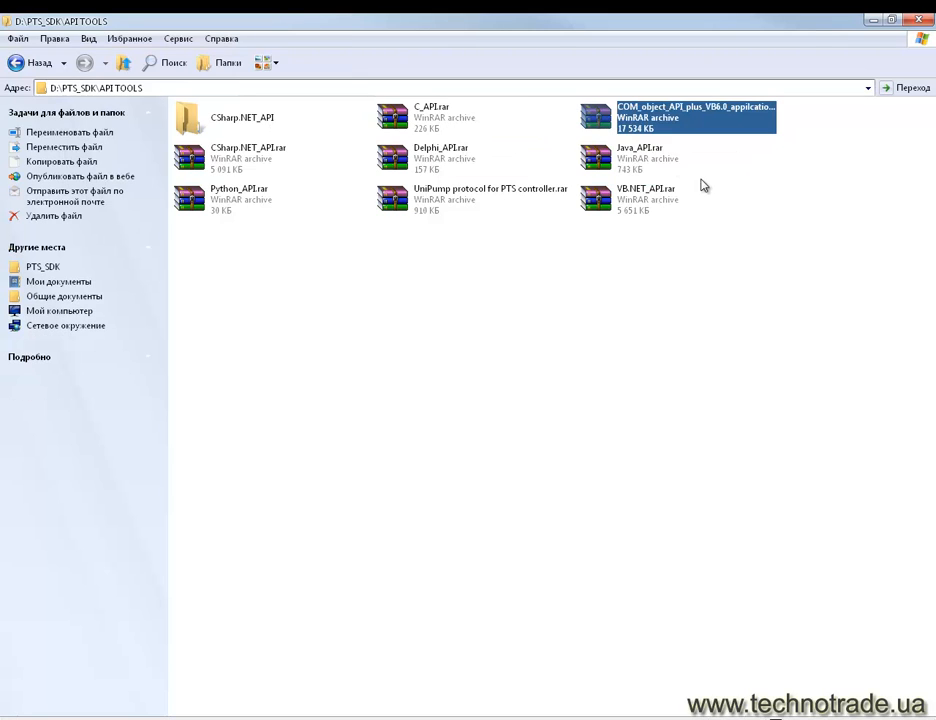
{"action": "left_click", "coordinate": [639, 161]}
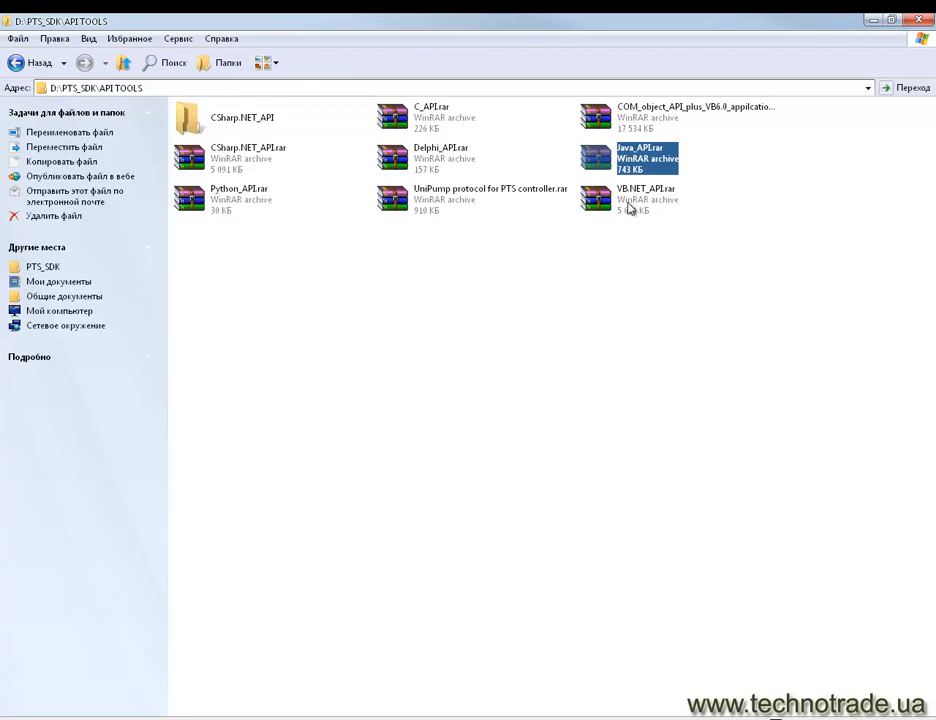
{"action": "left_click", "coordinate": [630, 207]}
Start the PTS controller test utility from the bin\Debug folder of the CSharp.NET_API PTS project and move its window to the screen corner.
{"action": "double_click", "coordinate": [220, 124]}
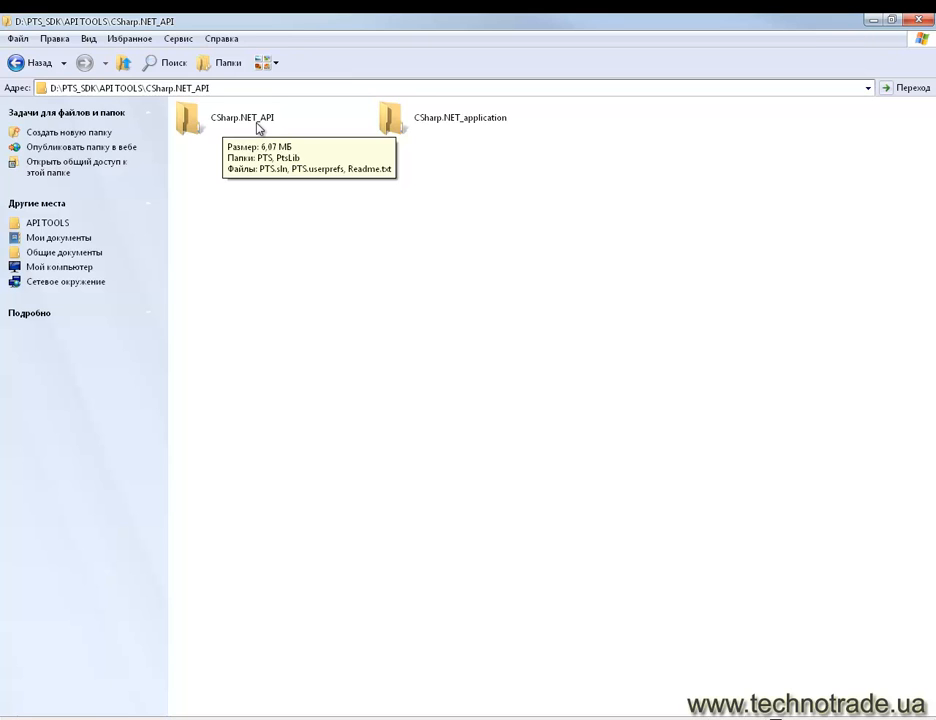
{"action": "double_click", "coordinate": [268, 119]}
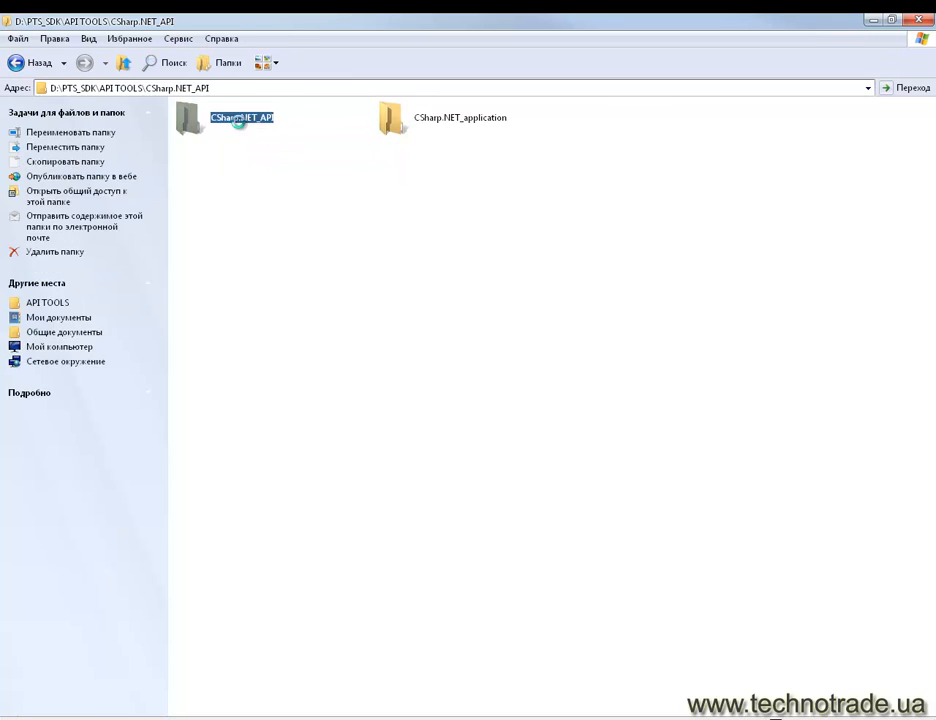
{"action": "double_click", "coordinate": [206, 120]}
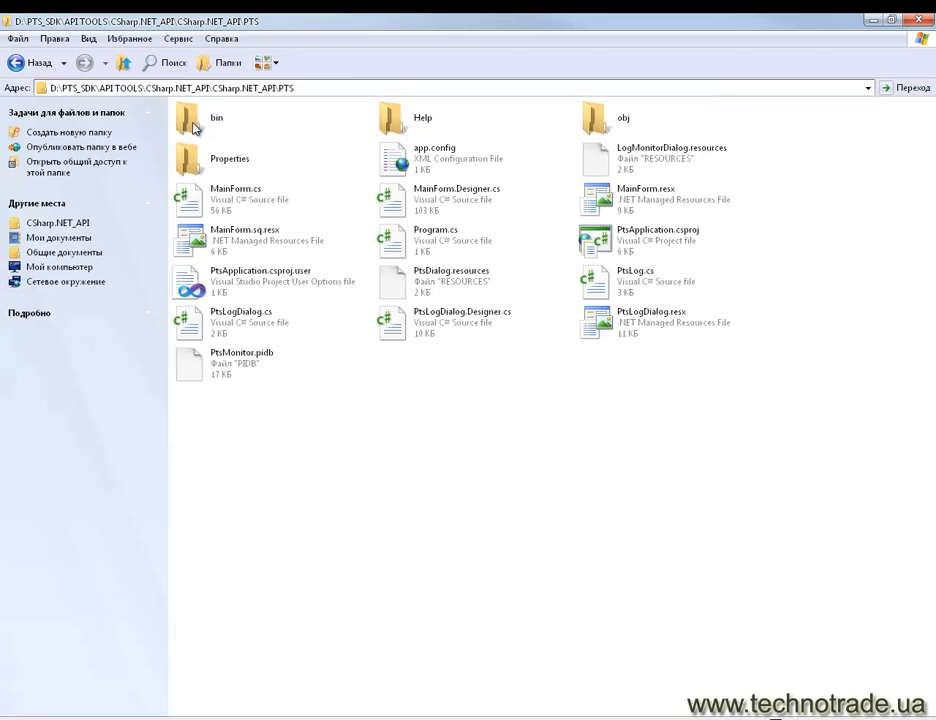
{"action": "double_click", "coordinate": [206, 120]}
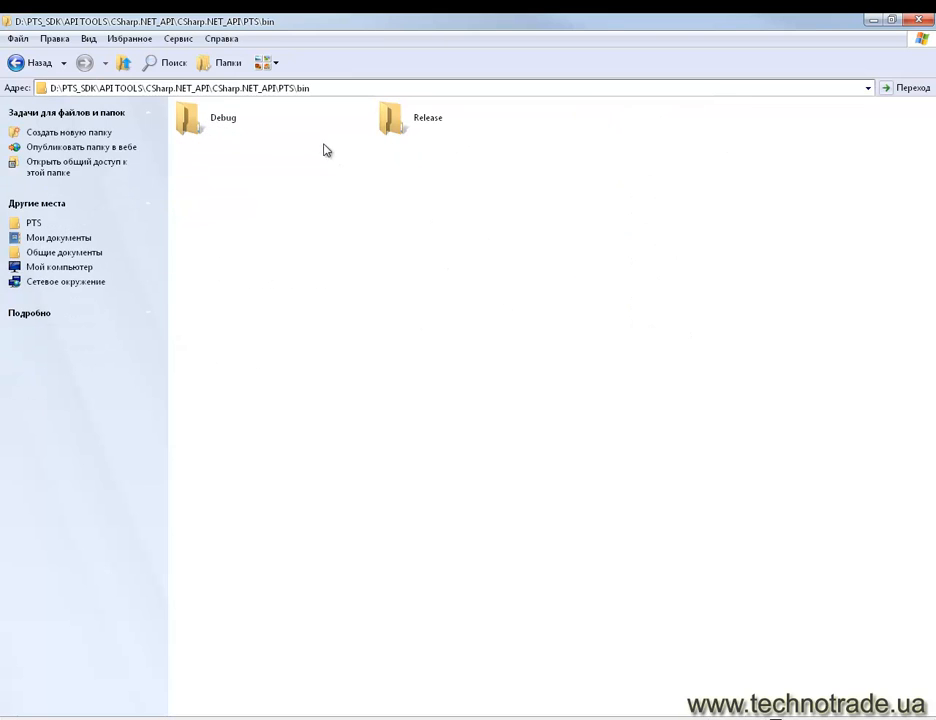
{"action": "double_click", "coordinate": [200, 118]}
{"action": "left_click", "coordinate": [598, 120]}
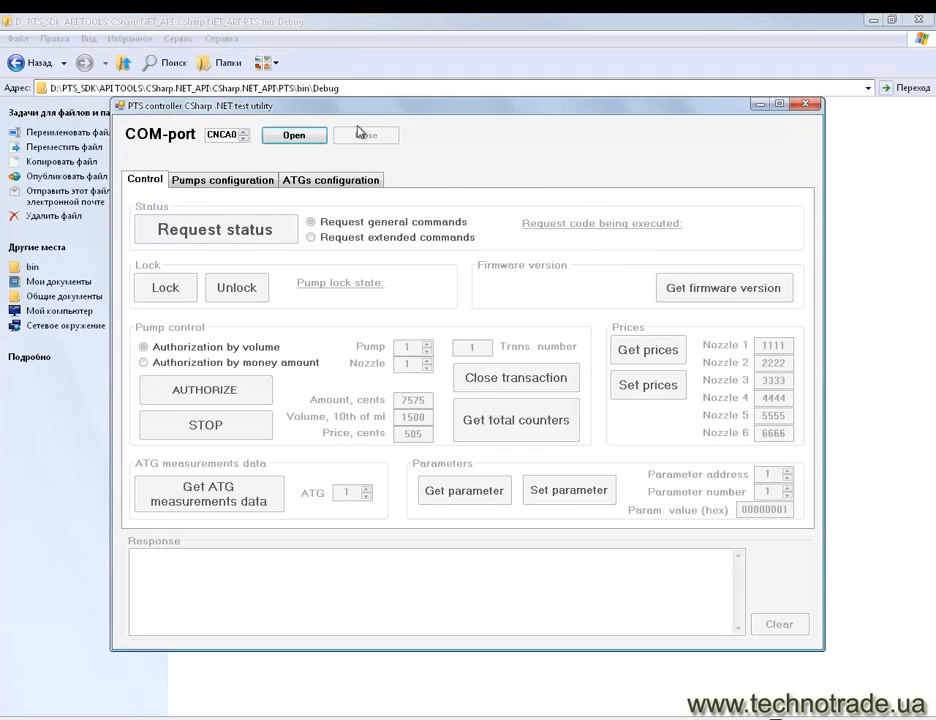
{"action": "left_click_drag", "start_coordinate": [340, 104], "coordinate": [243, 45]}
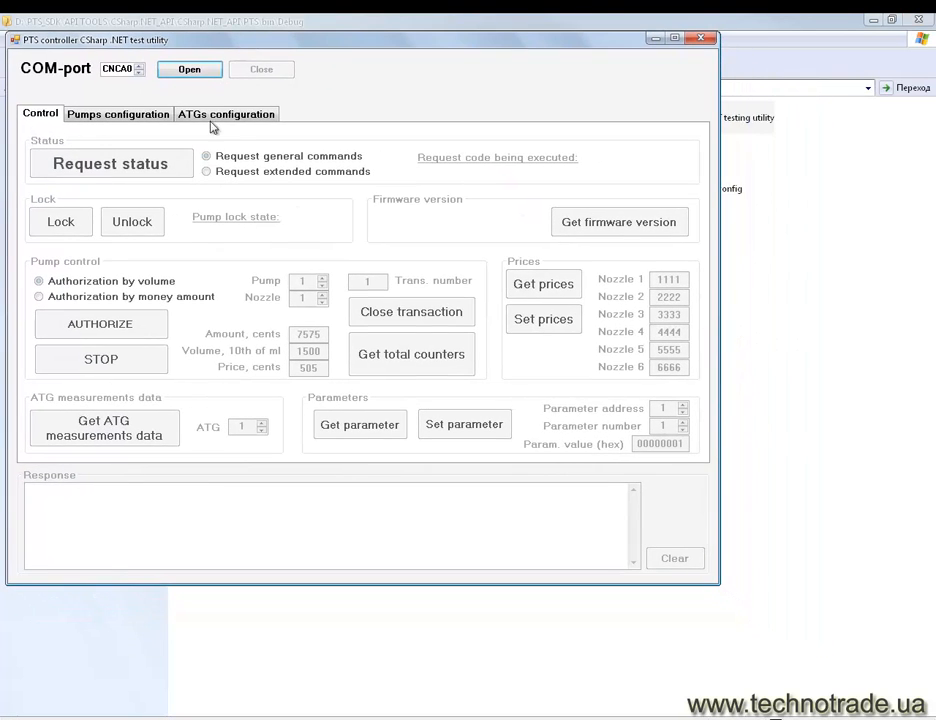
Select COM5 as the utility's COM port and open the connection.
{"action": "left_click", "coordinate": [138, 70]}
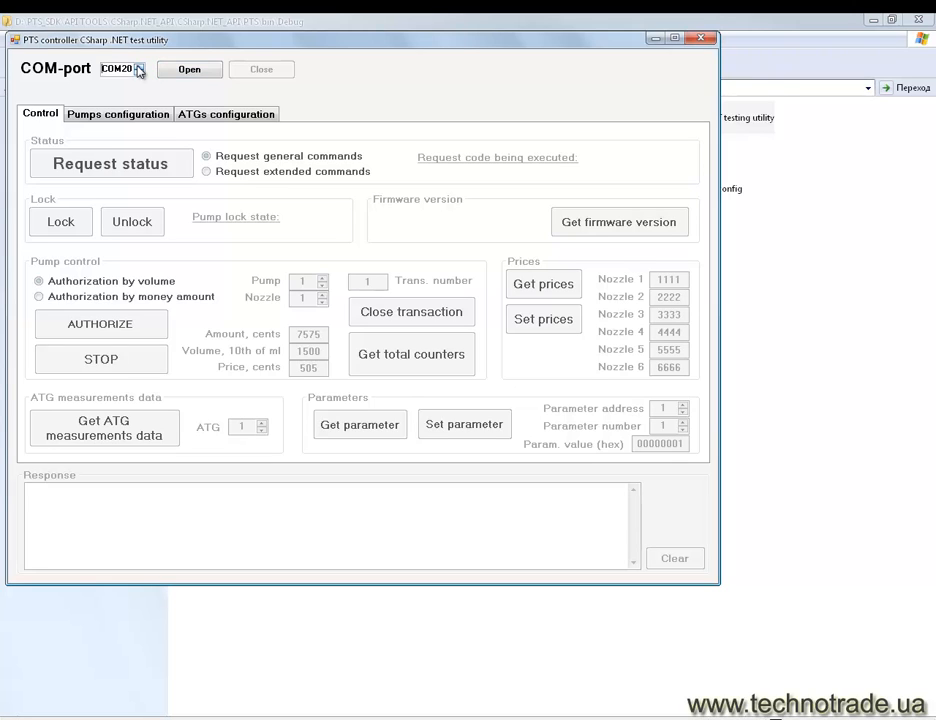
{"action": "left_click", "coordinate": [192, 70]}
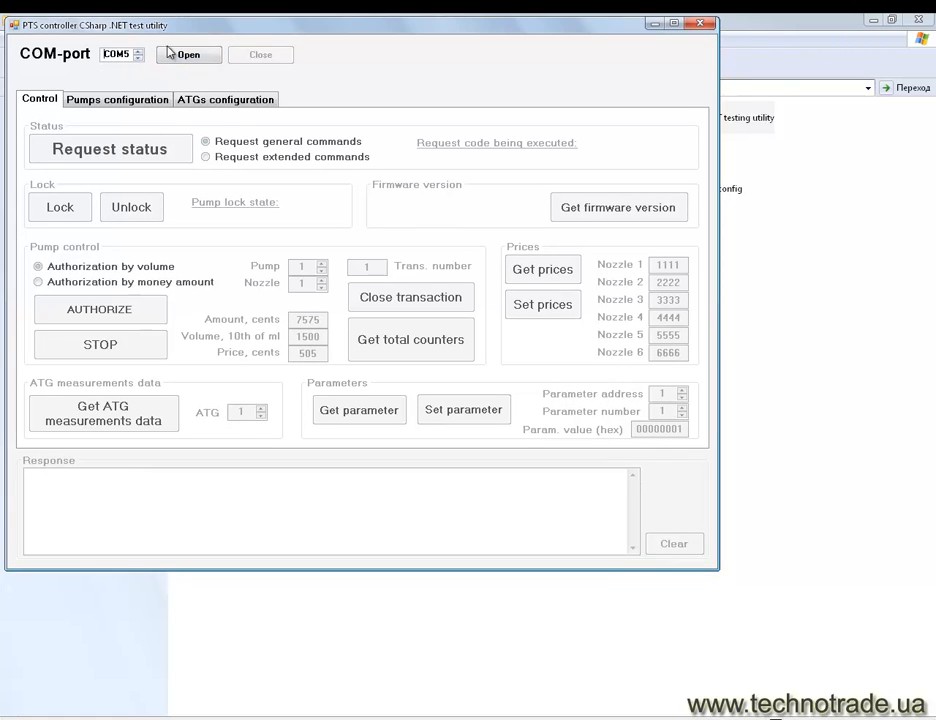
{"action": "left_click", "coordinate": [188, 55]}
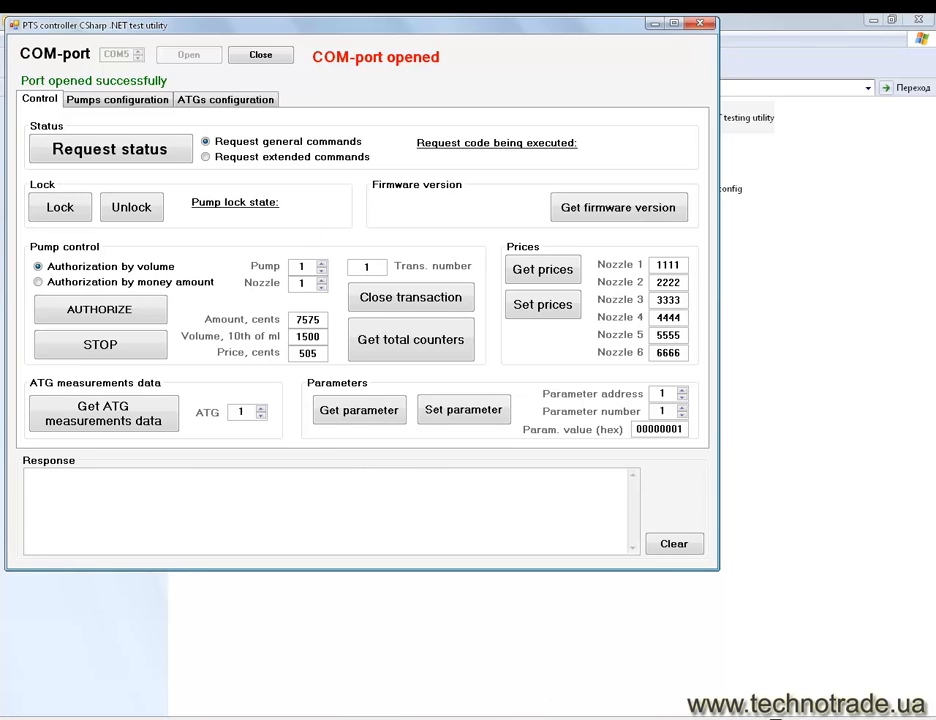
Bring up the UniPump protocol simulator, shift it partly clear of the test utility and return to the utility.
{"action": "left_click", "coordinate": [510, 718]}
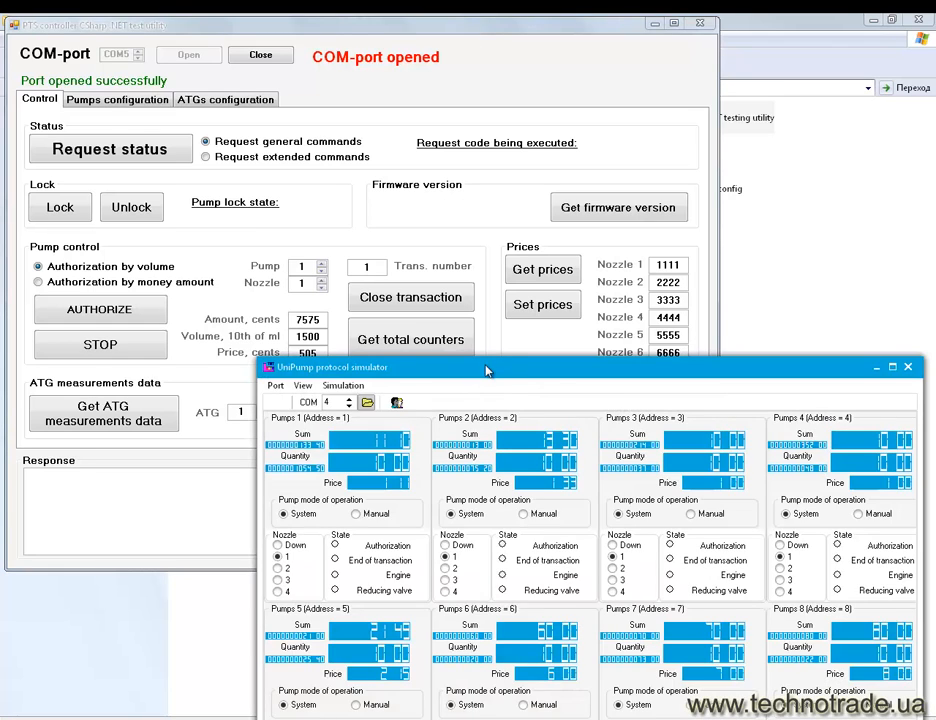
{"action": "left_click_drag", "start_coordinate": [487, 370], "coordinate": [529, 332]}
{"action": "left_click", "coordinate": [313, 203]}
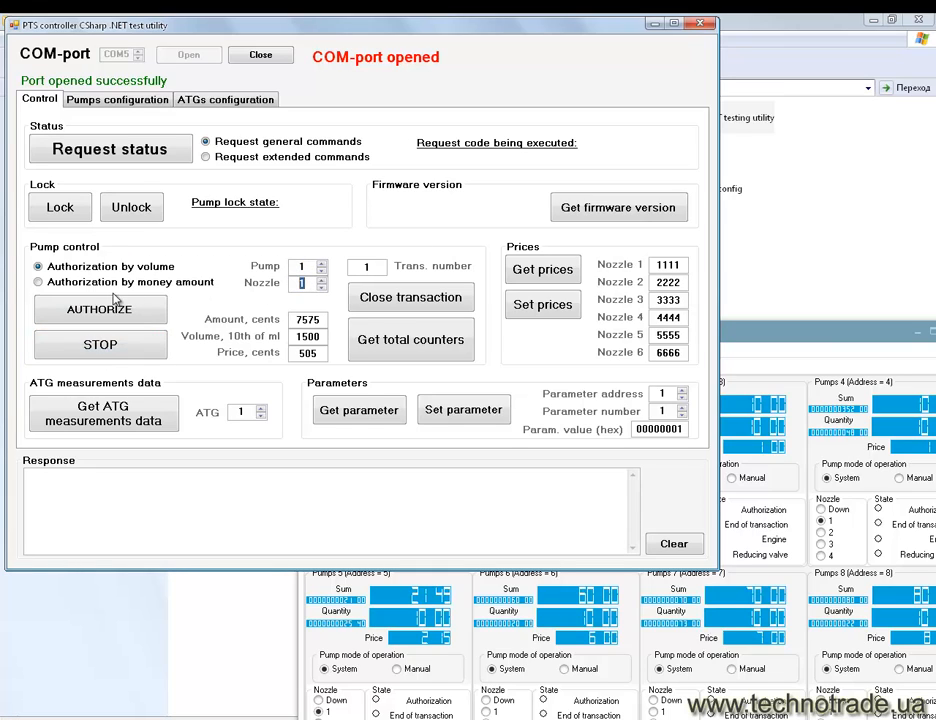
Request the status of pump 1, lock the pump and compare the reported nozzle with the UniPump simulator.
{"action": "left_click", "coordinate": [88, 152]}
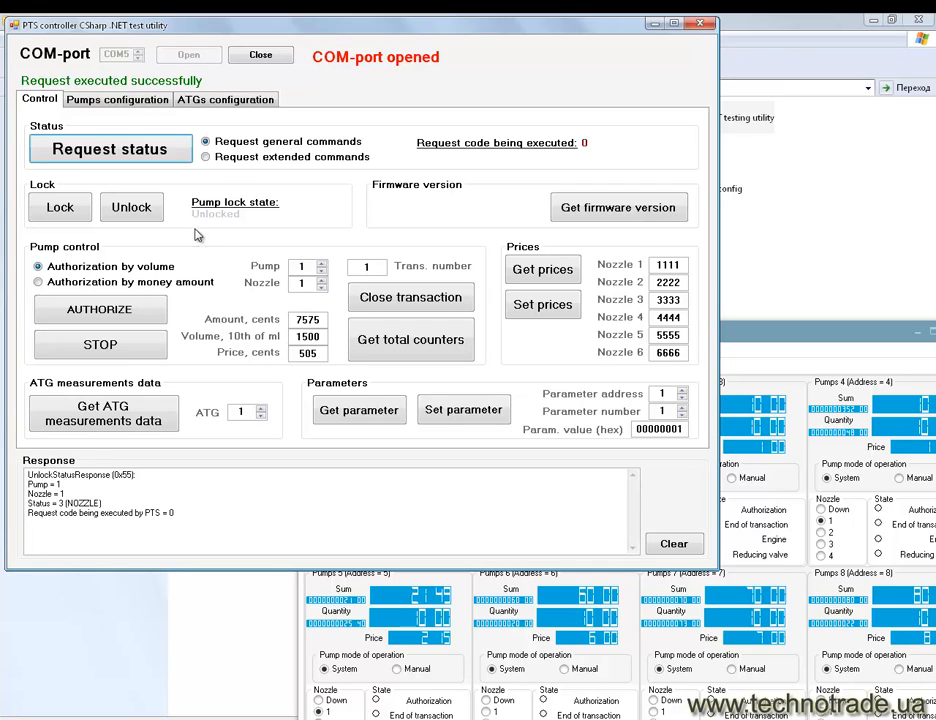
{"action": "left_click", "coordinate": [66, 208]}
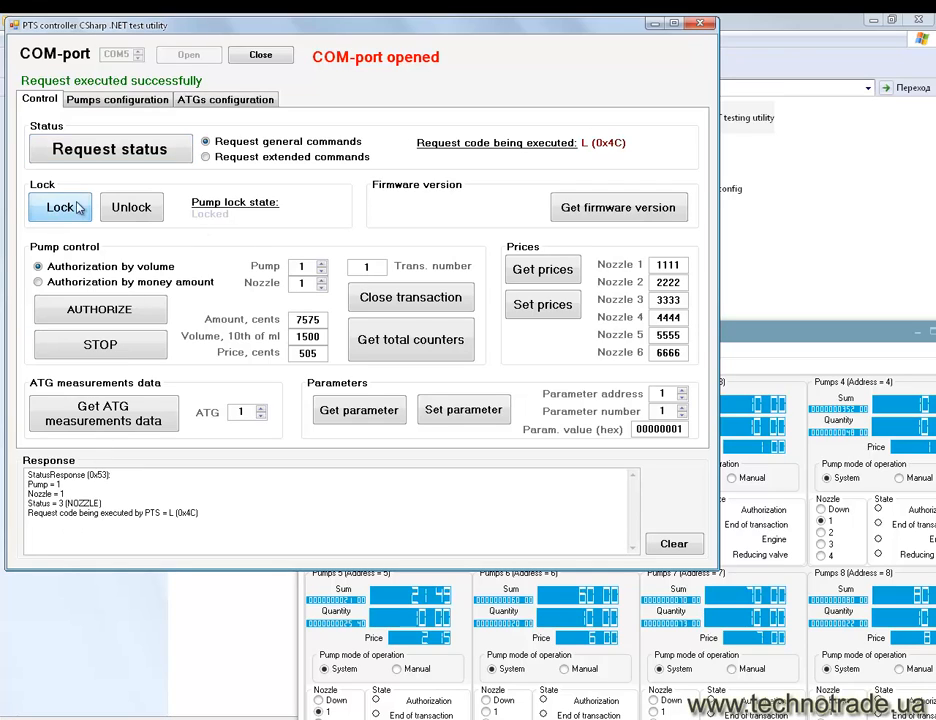
{"action": "double_click", "coordinate": [61, 494]}
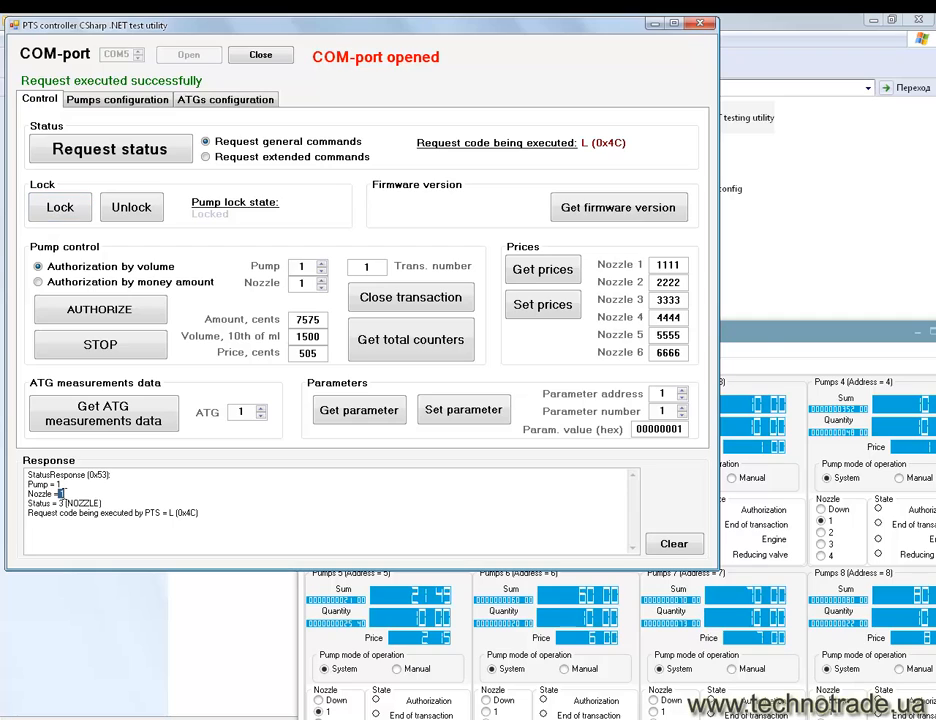
{"action": "key", "text": "alt+Tab"}
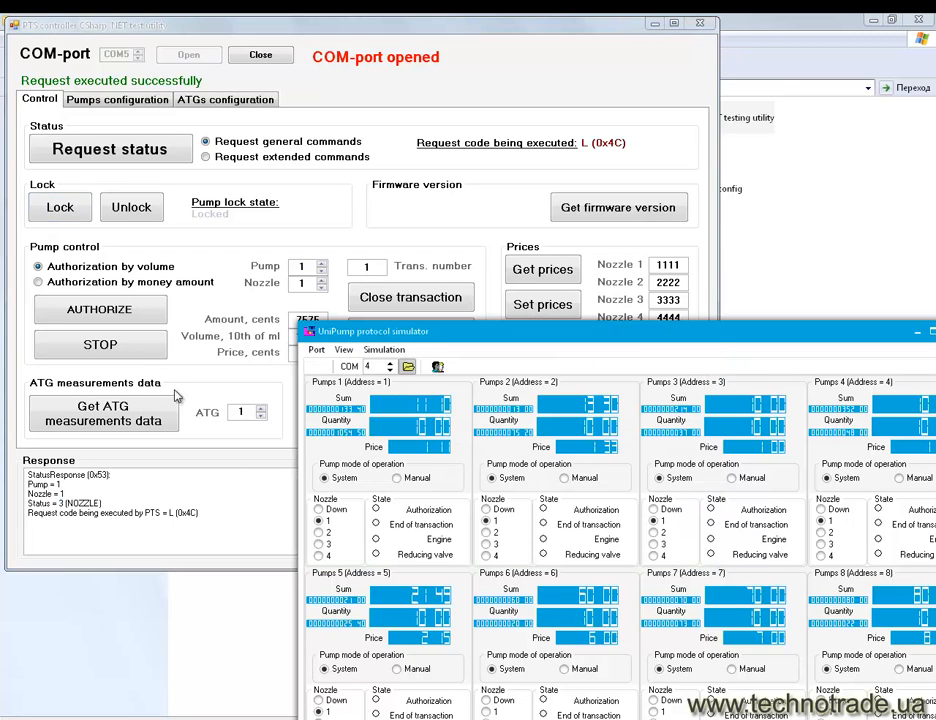
{"action": "left_click", "coordinate": [231, 238]}
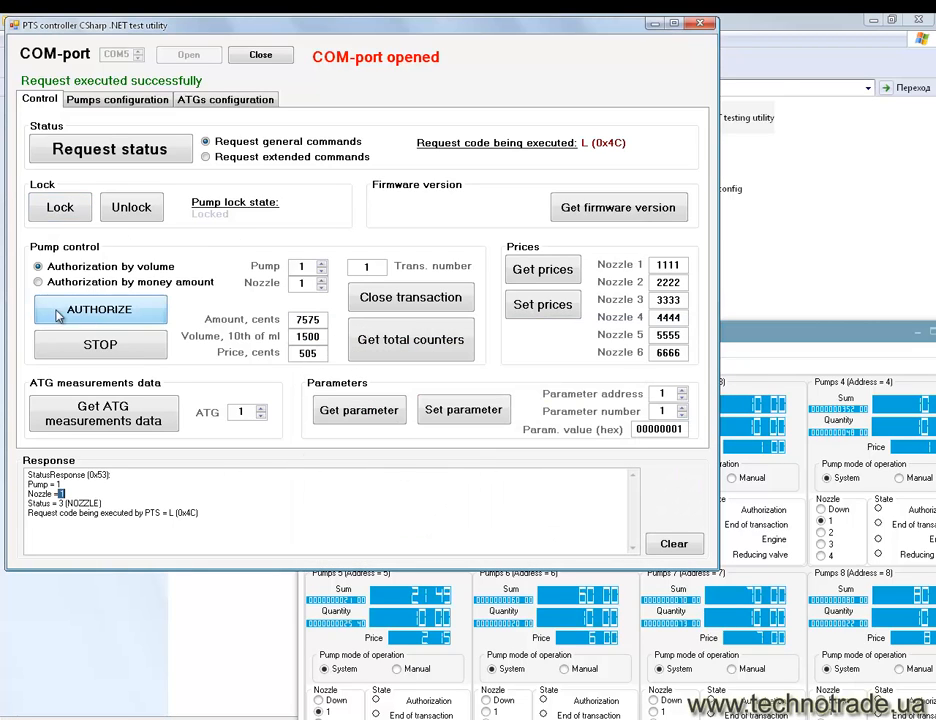
Authorize pump 1, nozzle 1 by volume with volume 1500 and price 505, and place the UniPump simulator where pump 1's dispensing shows.
{"action": "left_click", "coordinate": [315, 320]}
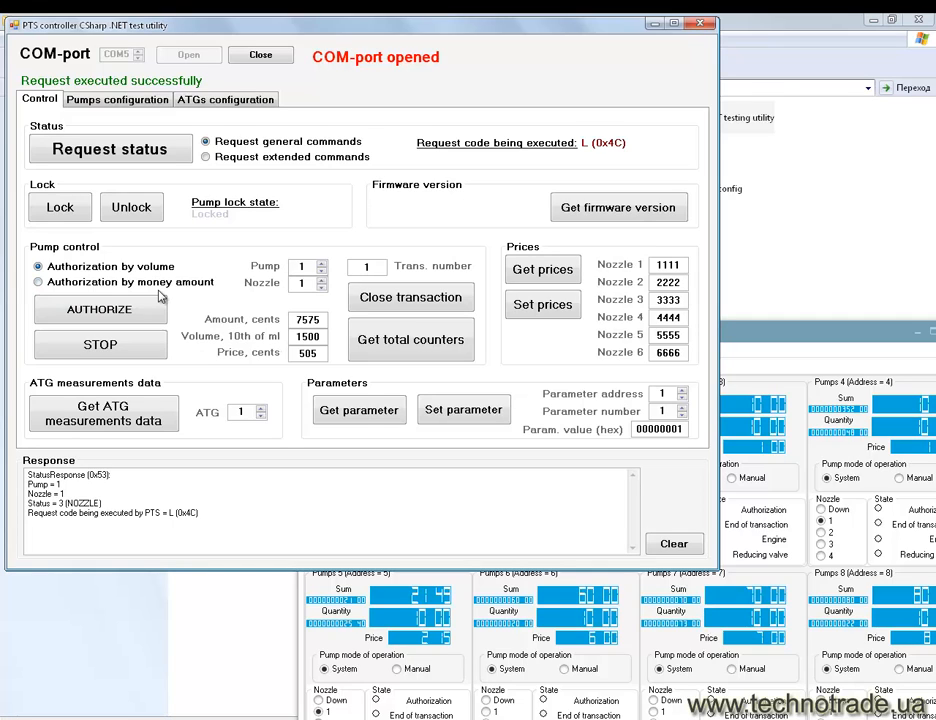
{"action": "left_click", "coordinate": [99, 309]}
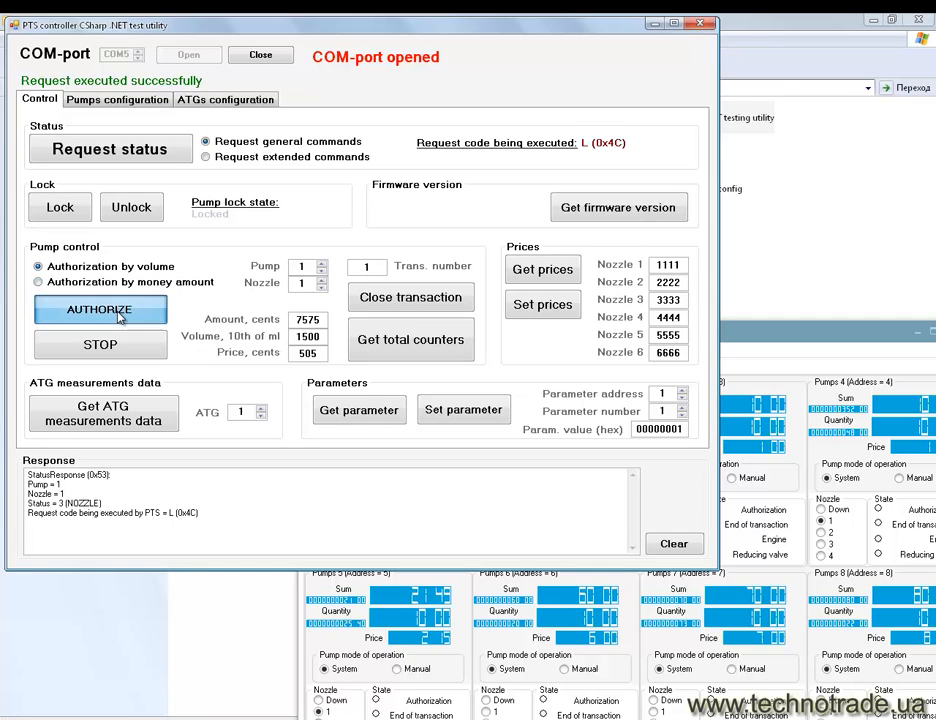
{"action": "left_click", "coordinate": [758, 338]}
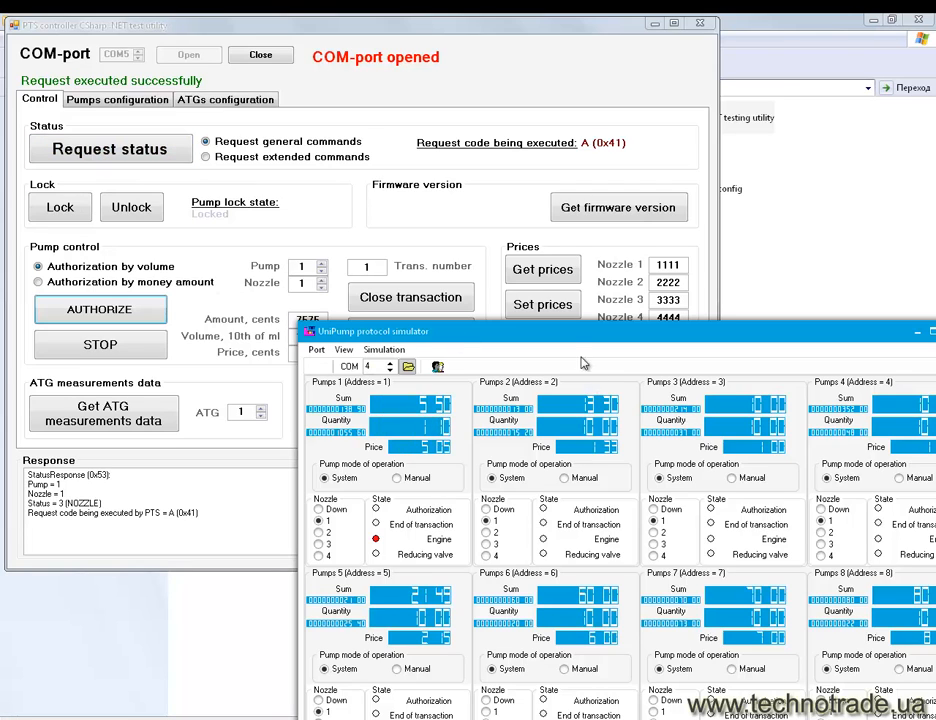
{"action": "left_click_drag", "start_coordinate": [460, 341], "coordinate": [885, 184]}
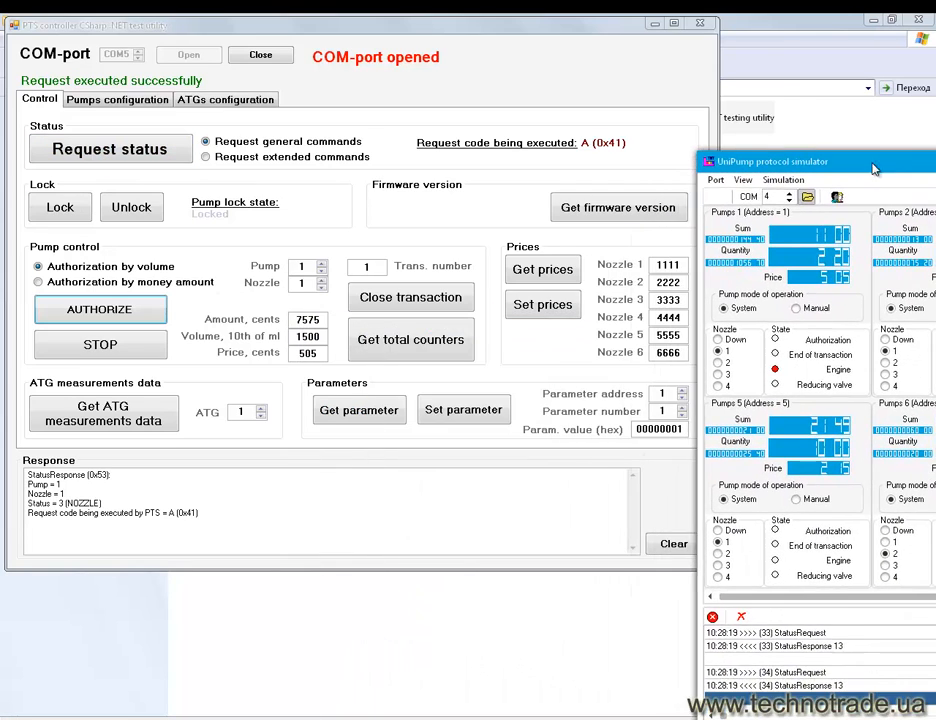
Request pump 1's status repeatedly during dispensing, following the dispensed volume until the transaction information is returned.
{"action": "left_click", "coordinate": [140, 151]}
{"action": "left_click", "coordinate": [140, 151]}
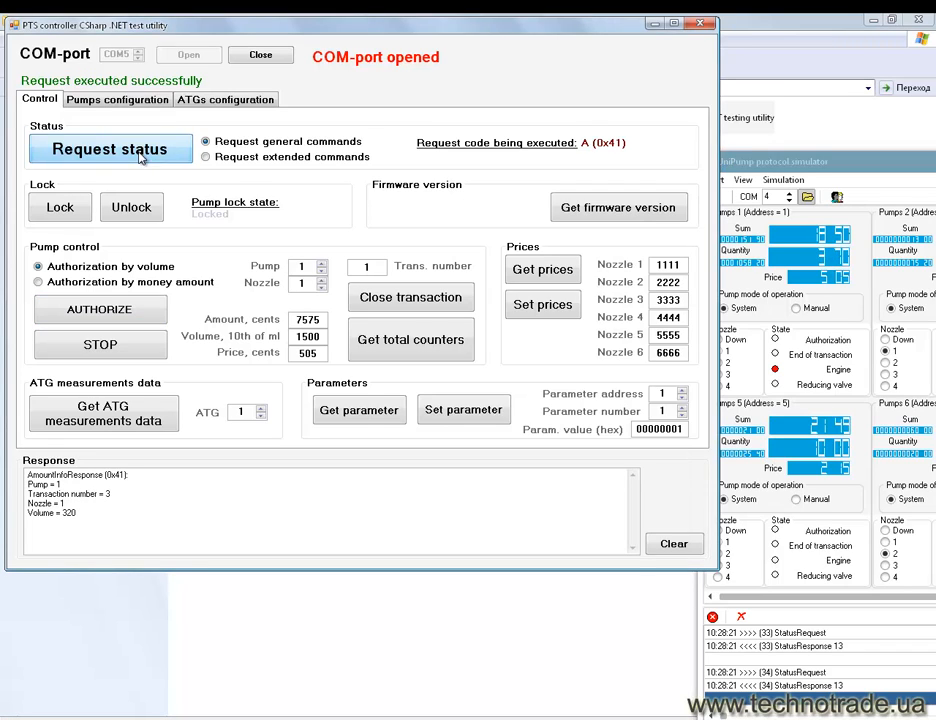
{"action": "left_click", "coordinate": [140, 151]}
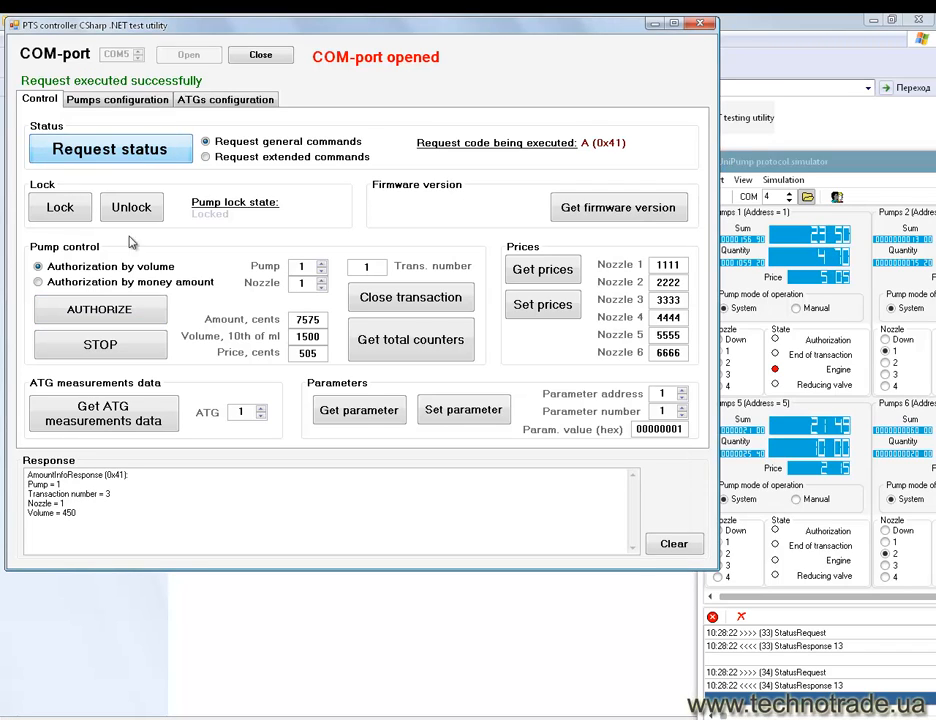
{"action": "double_click", "coordinate": [70, 511]}
{"action": "left_click", "coordinate": [96, 148]}
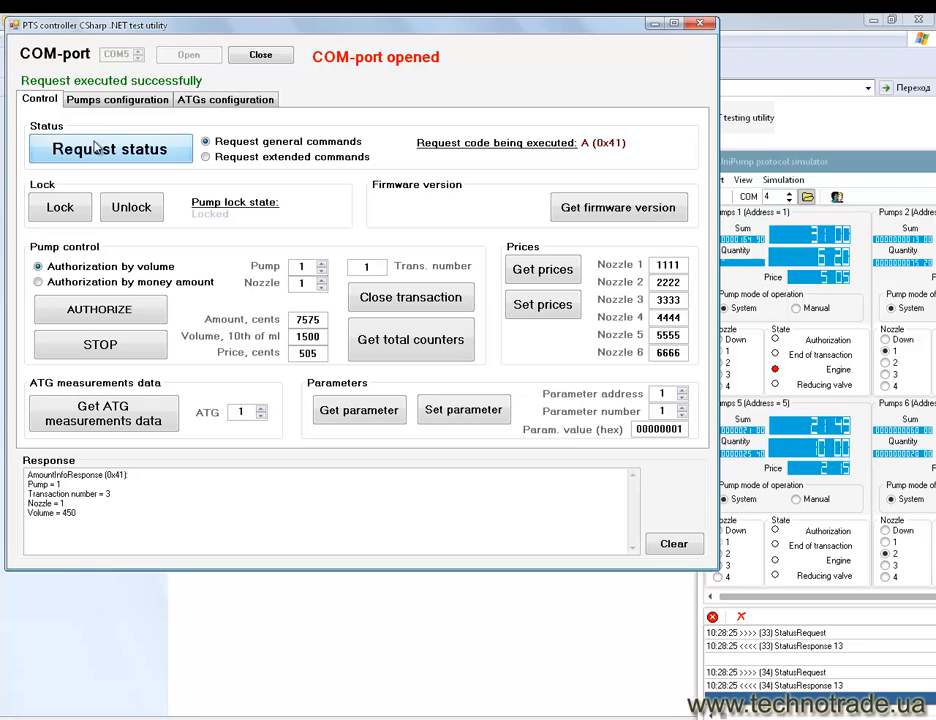
{"action": "left_click", "coordinate": [96, 148]}
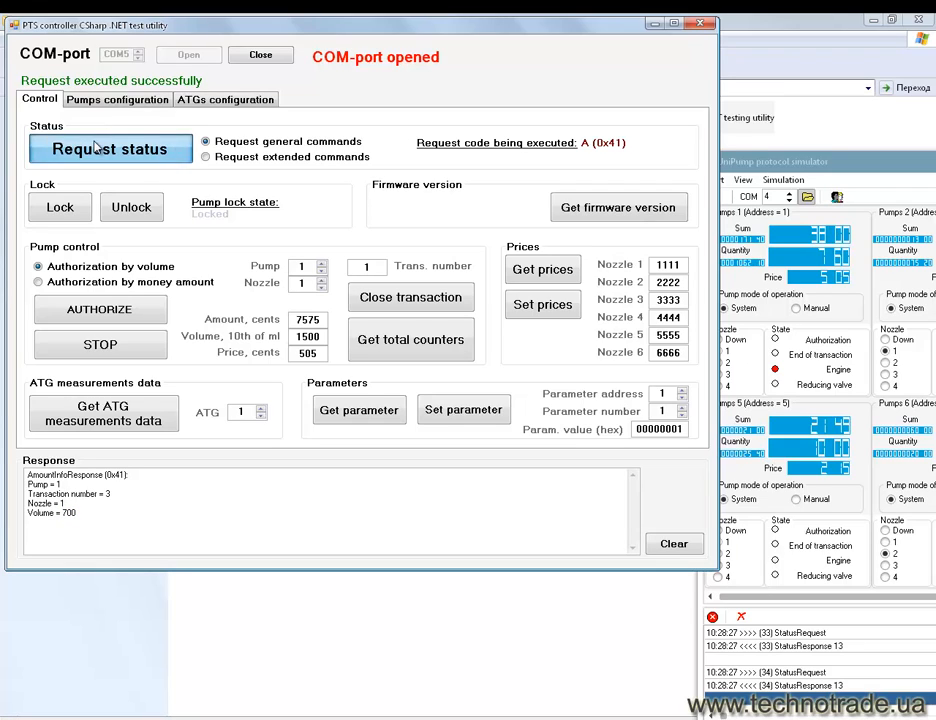
{"action": "left_click", "coordinate": [96, 148]}
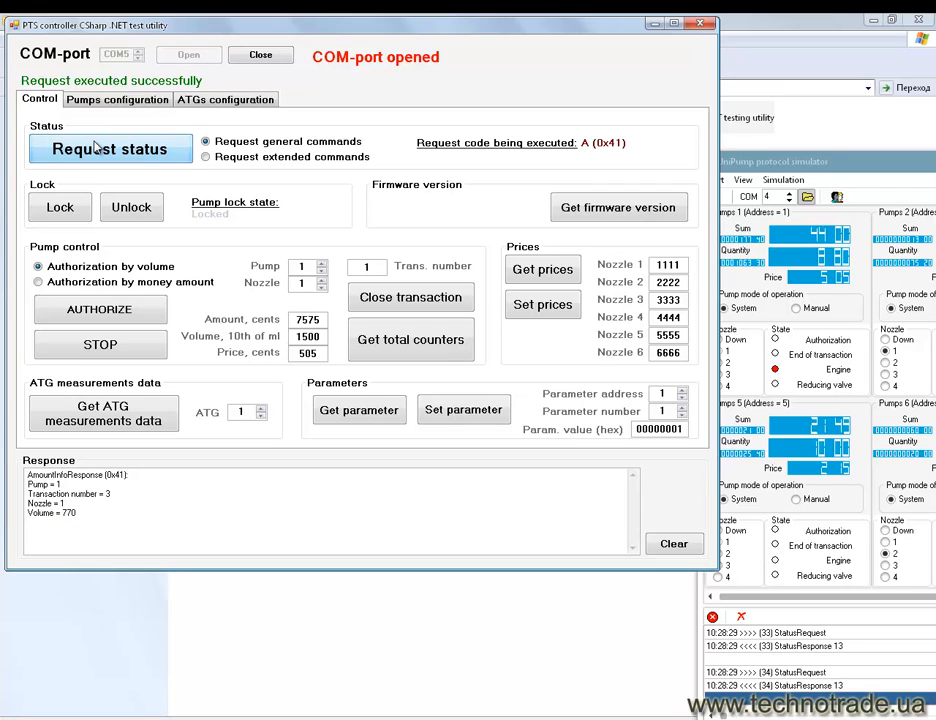
{"action": "left_click", "coordinate": [90, 150]}
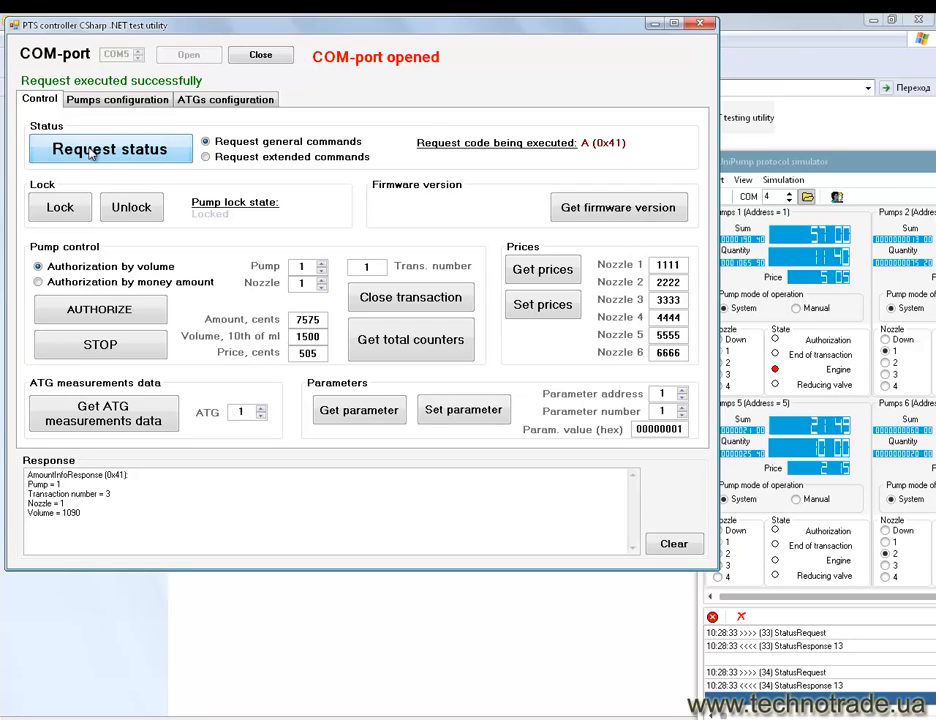
{"action": "left_click", "coordinate": [90, 150]}
{"action": "left_click", "coordinate": [90, 151]}
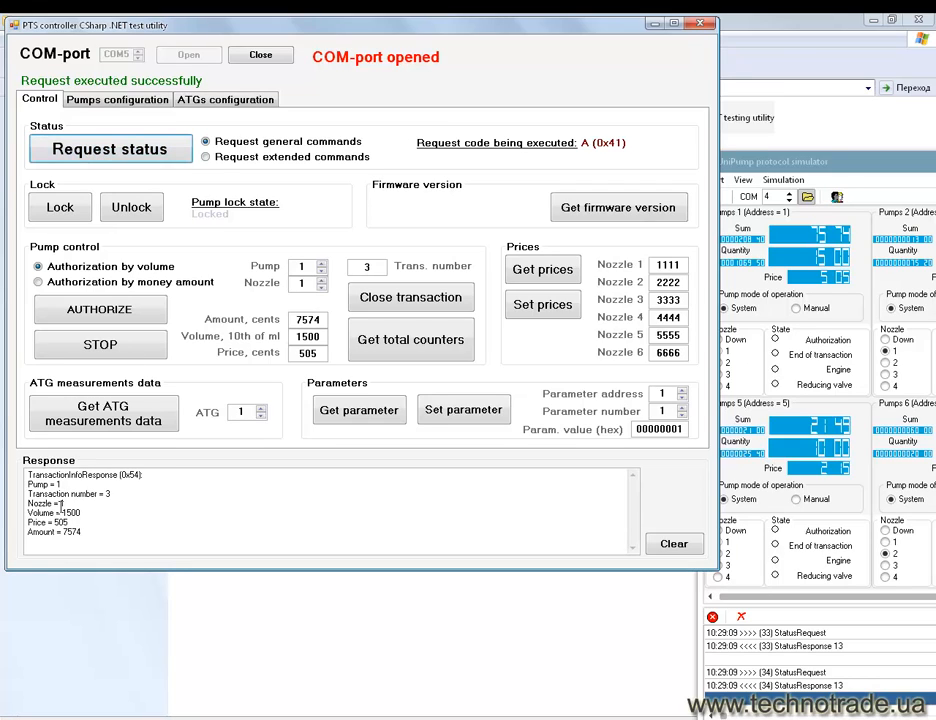
Close transaction 3 on pump 1 and get the total counters for its nozzle 1.
{"action": "left_click", "coordinate": [378, 305]}
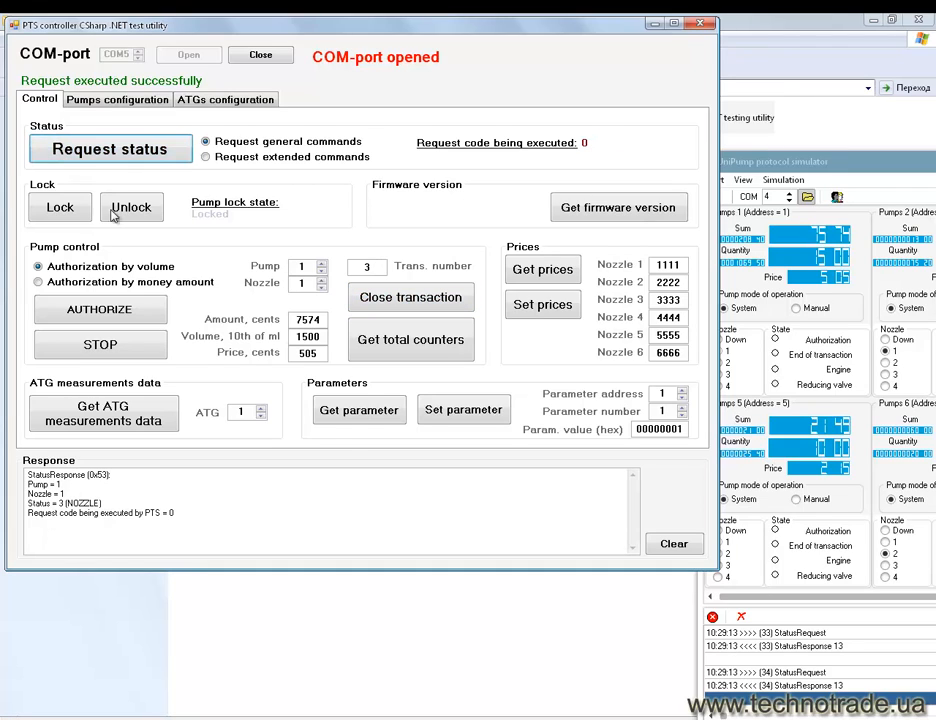
{"action": "left_click", "coordinate": [366, 339]}
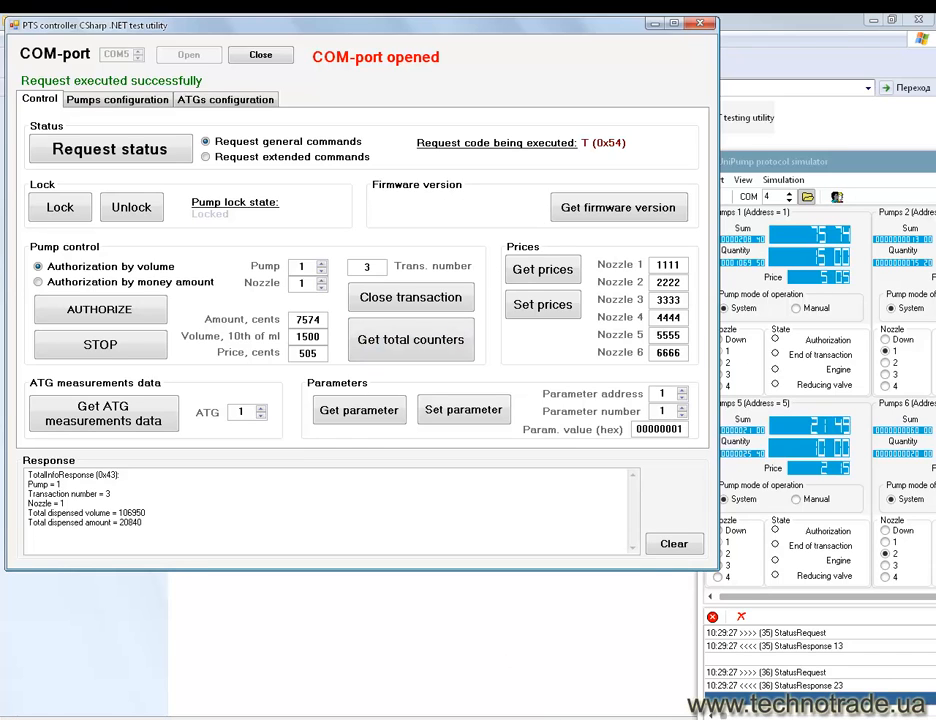
Place the tank probe simulator beside the utility, get ATG 1's measurement data and compare the product level with probe 00001.
{"action": "left_click", "coordinate": [627, 719]}
{"action": "left_click_drag", "start_coordinate": [252, 463], "coordinate": [900, 47]}
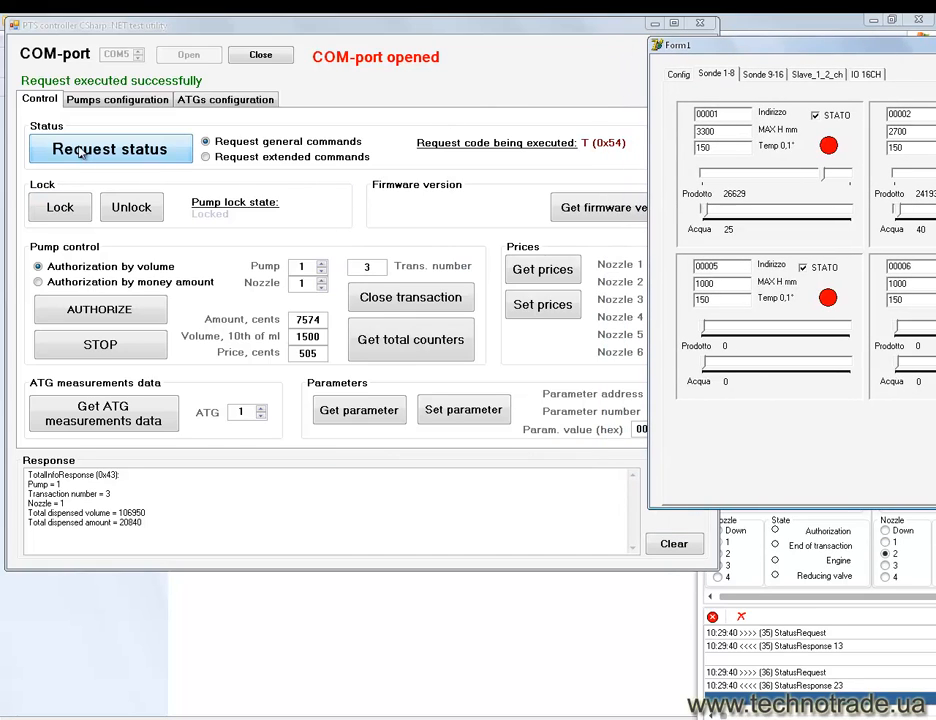
{"action": "left_click", "coordinate": [96, 423]}
{"action": "left_click", "coordinate": [96, 423]}
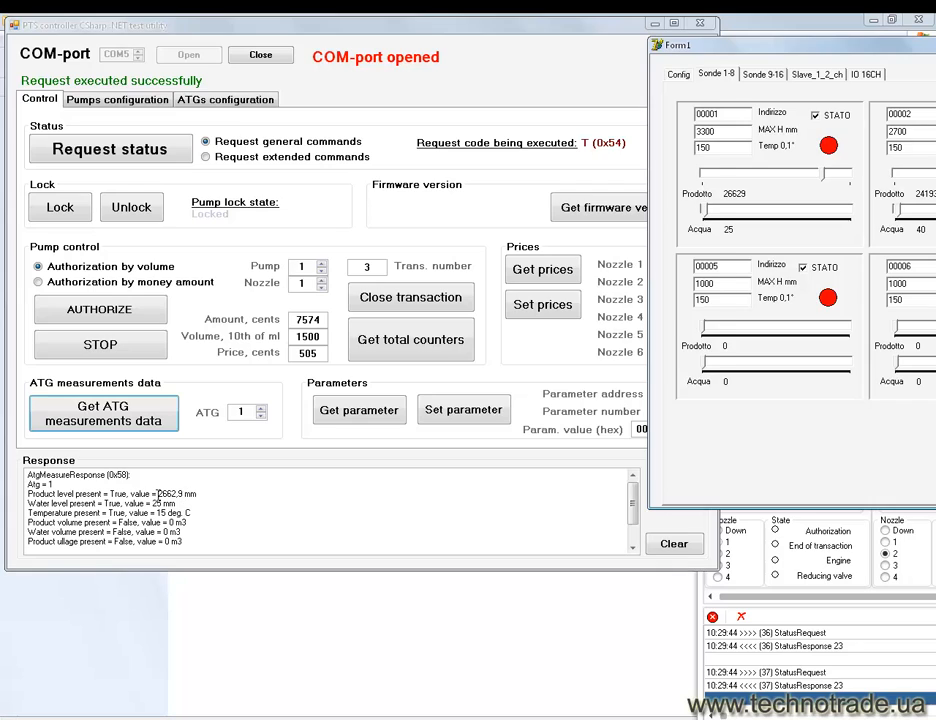
{"action": "left_click_drag", "start_coordinate": [157, 494], "coordinate": [174, 491]}
{"action": "left_click", "coordinate": [772, 197]}
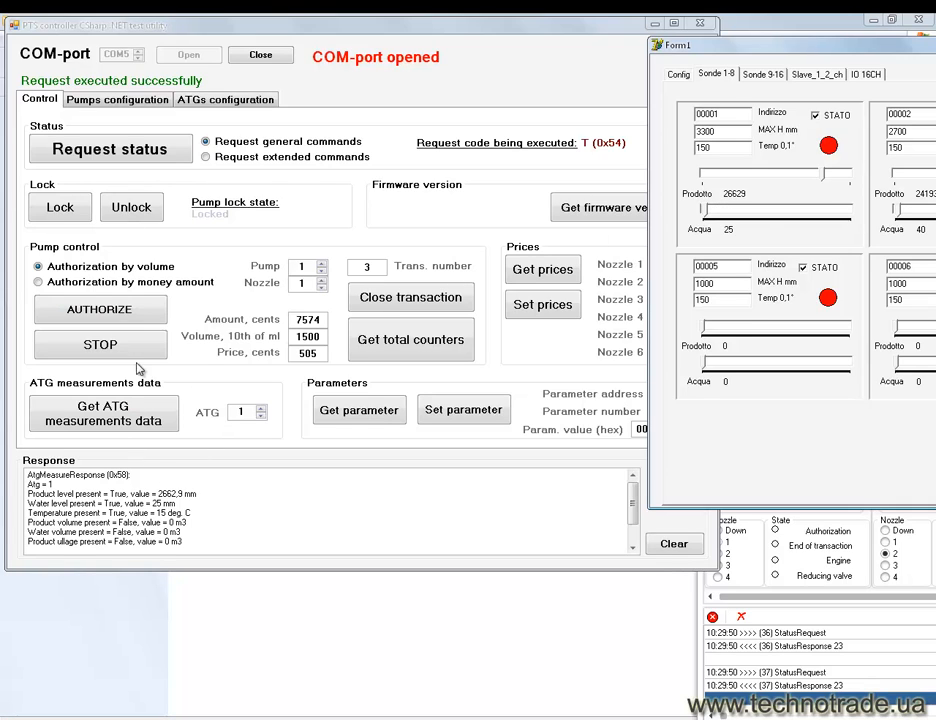
Get the pump configuration and the ATG configuration from the PTS controller.
{"action": "left_click", "coordinate": [117, 99]}
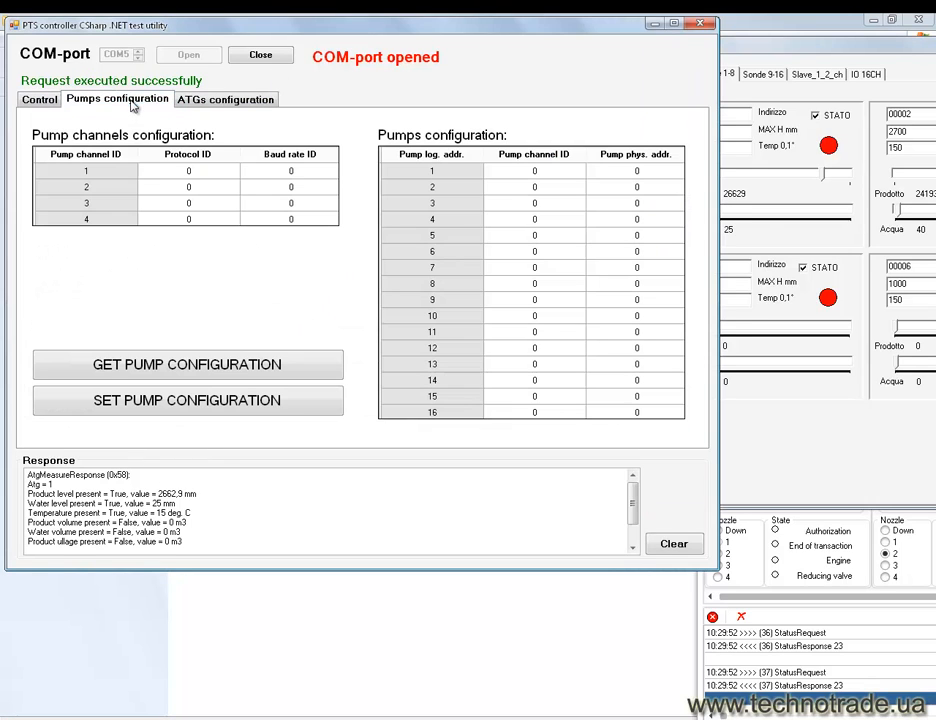
{"action": "left_click", "coordinate": [184, 372]}
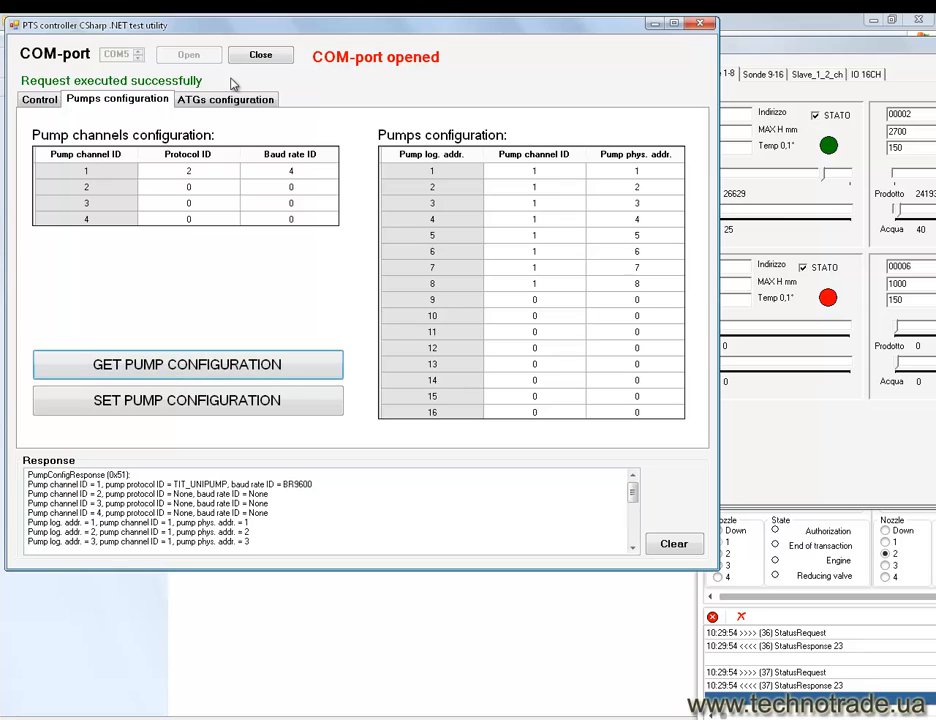
{"action": "left_click", "coordinate": [225, 99]}
{"action": "left_click", "coordinate": [187, 366]}
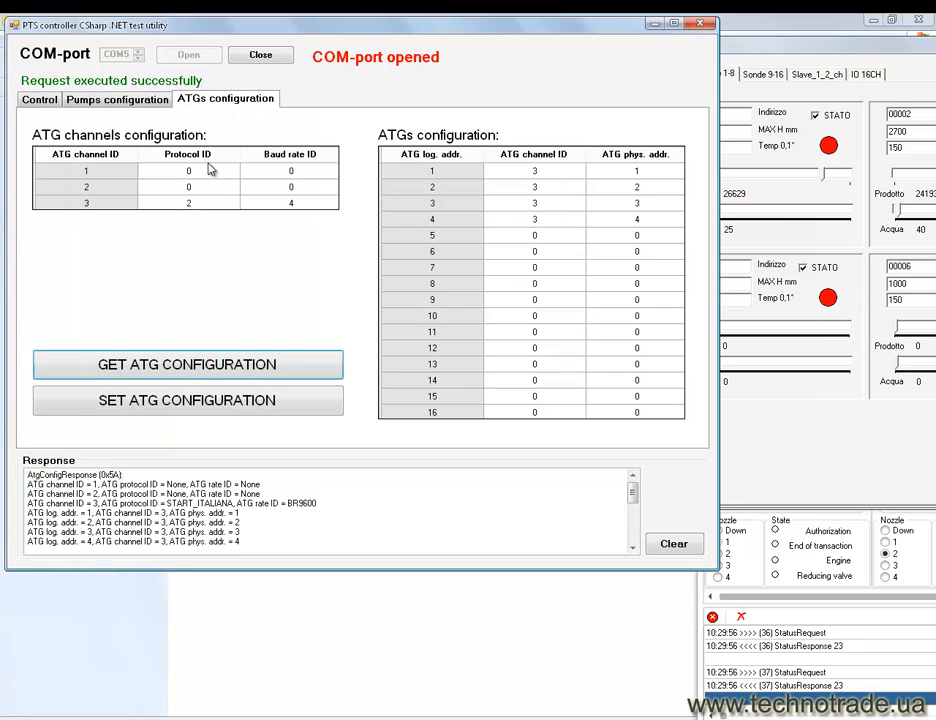
Return to the pump control page of the test utility, close the COM5 port and exit the utility.
{"action": "left_click", "coordinate": [119, 100]}
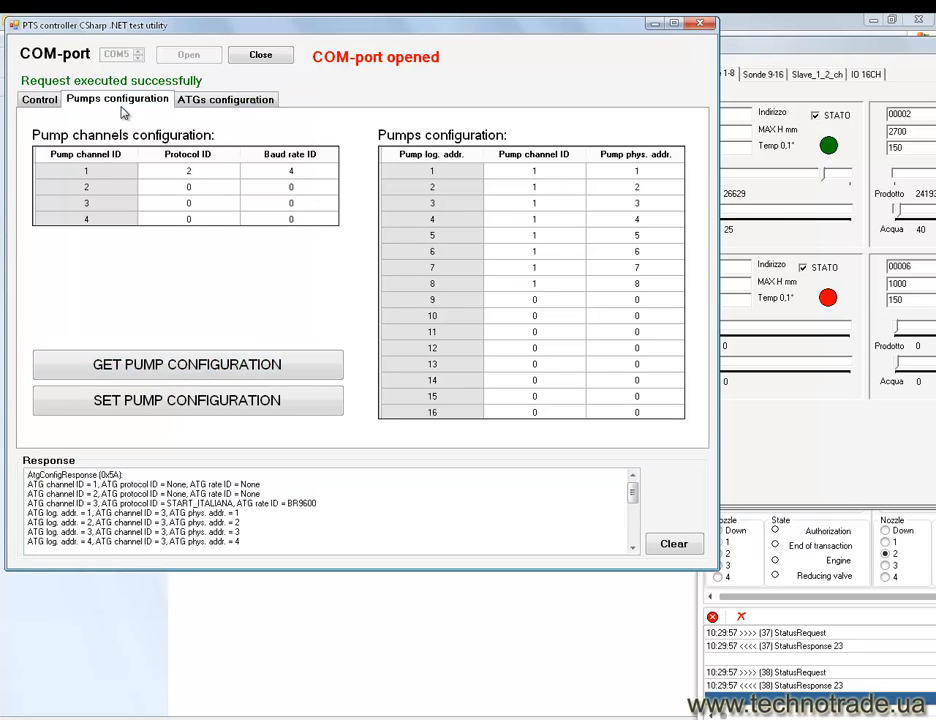
{"action": "left_click", "coordinate": [42, 101]}
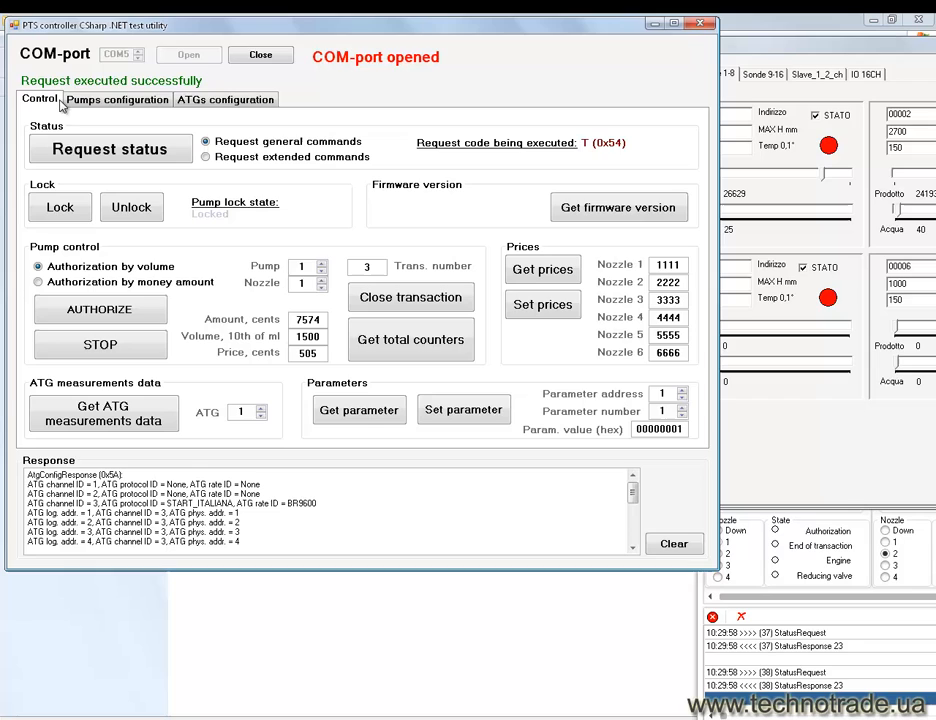
{"action": "left_click", "coordinate": [260, 58]}
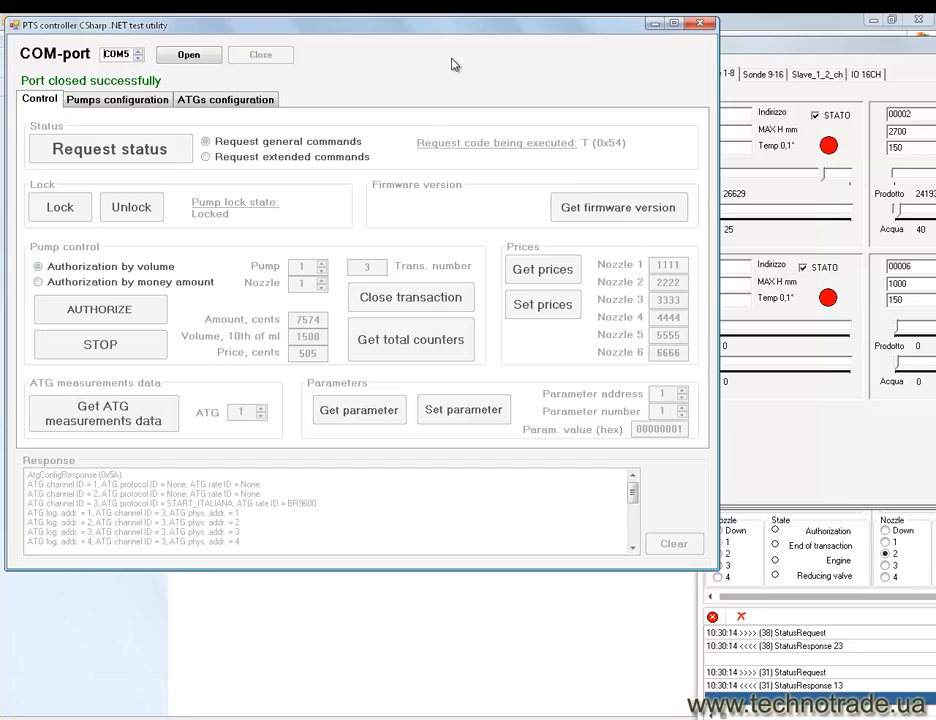
{"action": "left_click", "coordinate": [699, 23]}
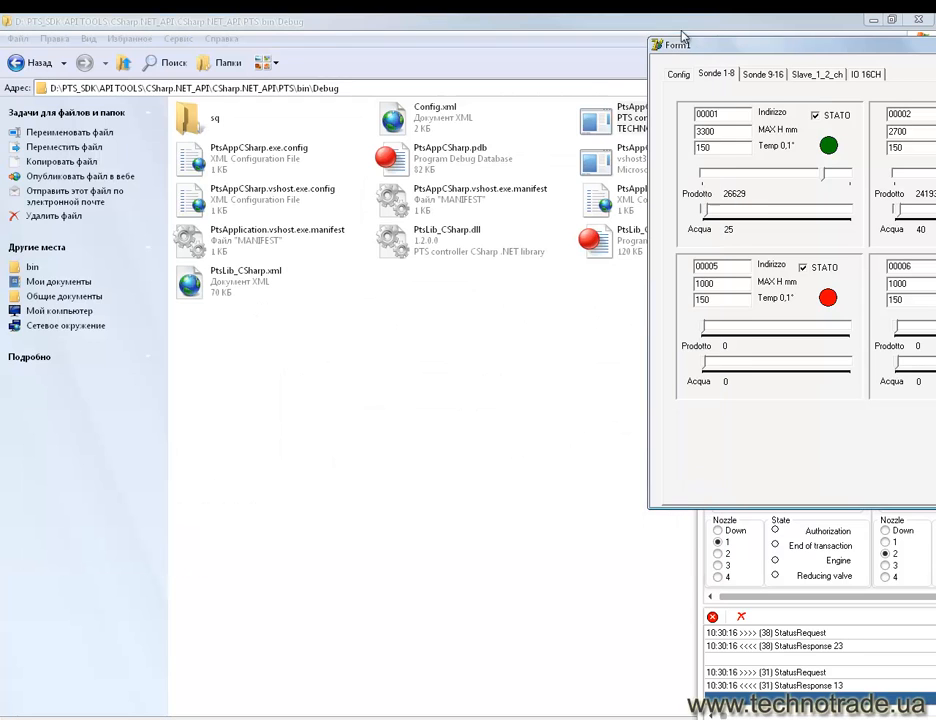
Go up from the Debug folder to the SDK's API TOOLS folder in the file explorer.
{"action": "left_click", "coordinate": [107, 50]}
{"action": "left_click", "coordinate": [123, 62]}
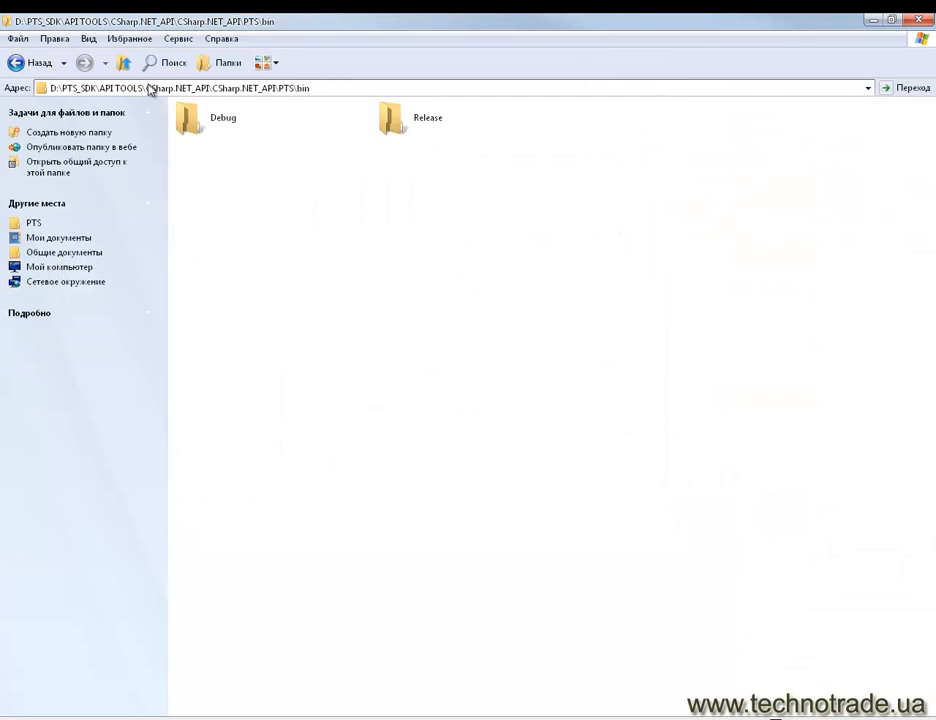
{"action": "left_click", "coordinate": [123, 62]}
{"action": "left_click", "coordinate": [125, 64]}
{"action": "left_click", "coordinate": [125, 64]}
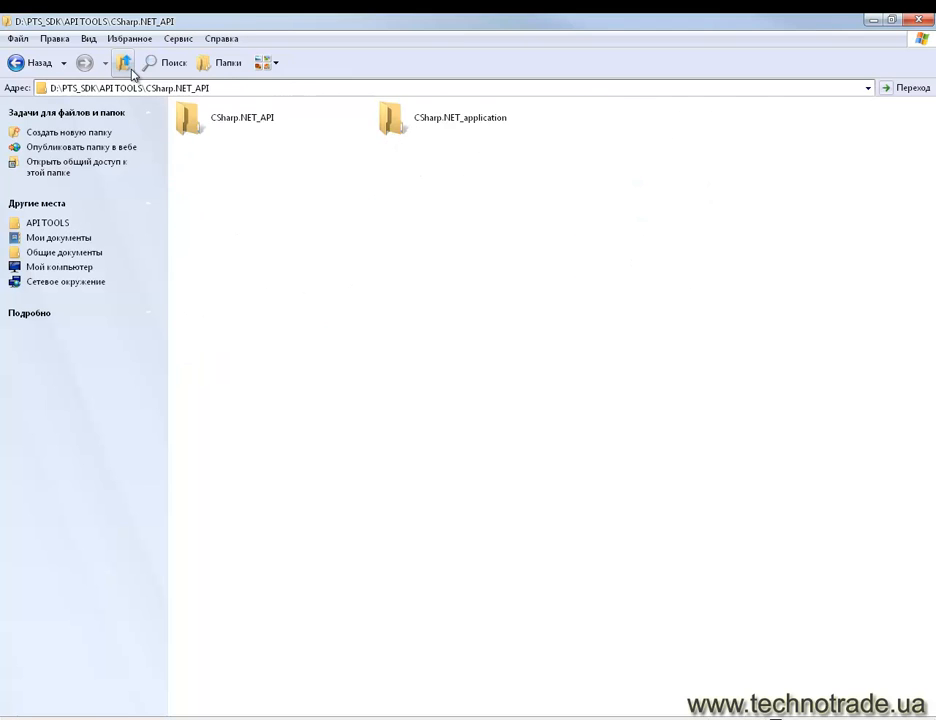
{"action": "left_click", "coordinate": [125, 64]}
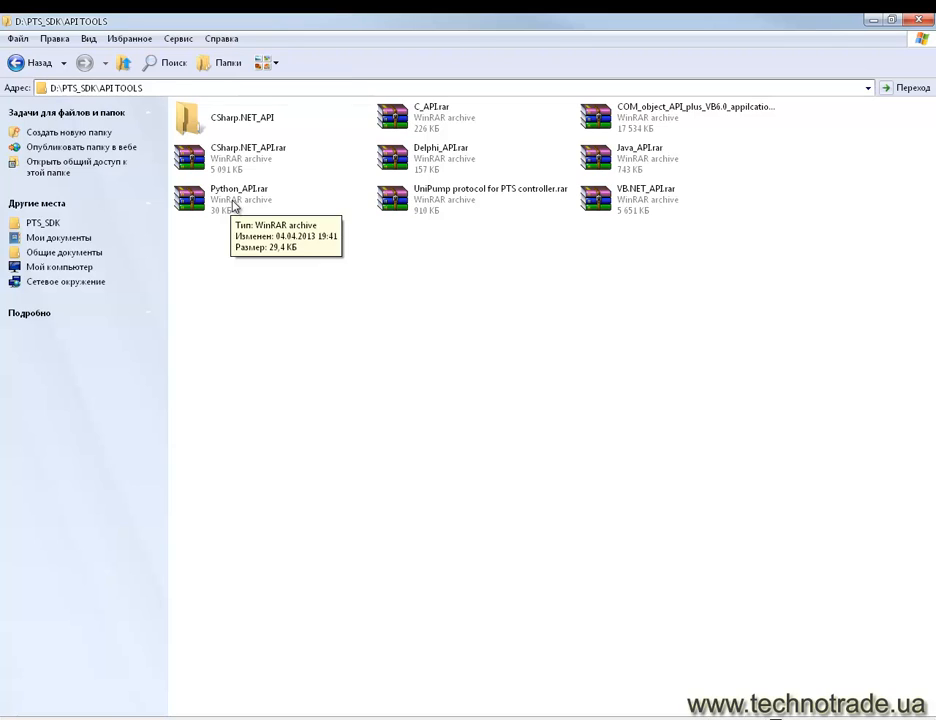
Open UniPump protocol for PTS controller.pdf from its archive in Foxit Reader and minimize the archive window.
{"action": "left_click", "coordinate": [234, 203]}
{"action": "left_click", "coordinate": [428, 160]}
{"action": "key", "text": "Up"}
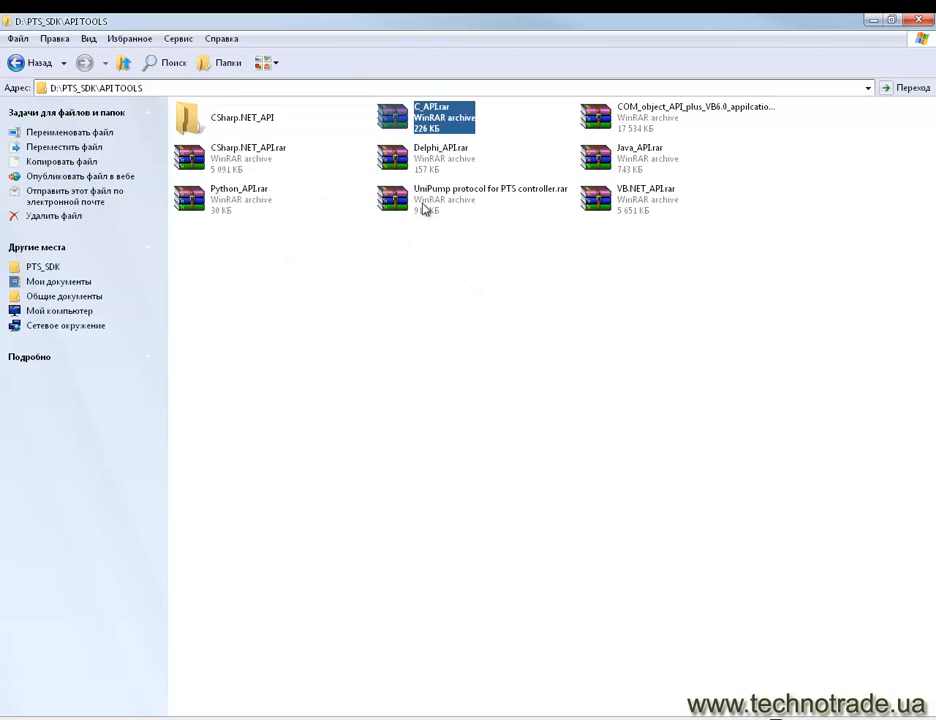
{"action": "double_click", "coordinate": [424, 205]}
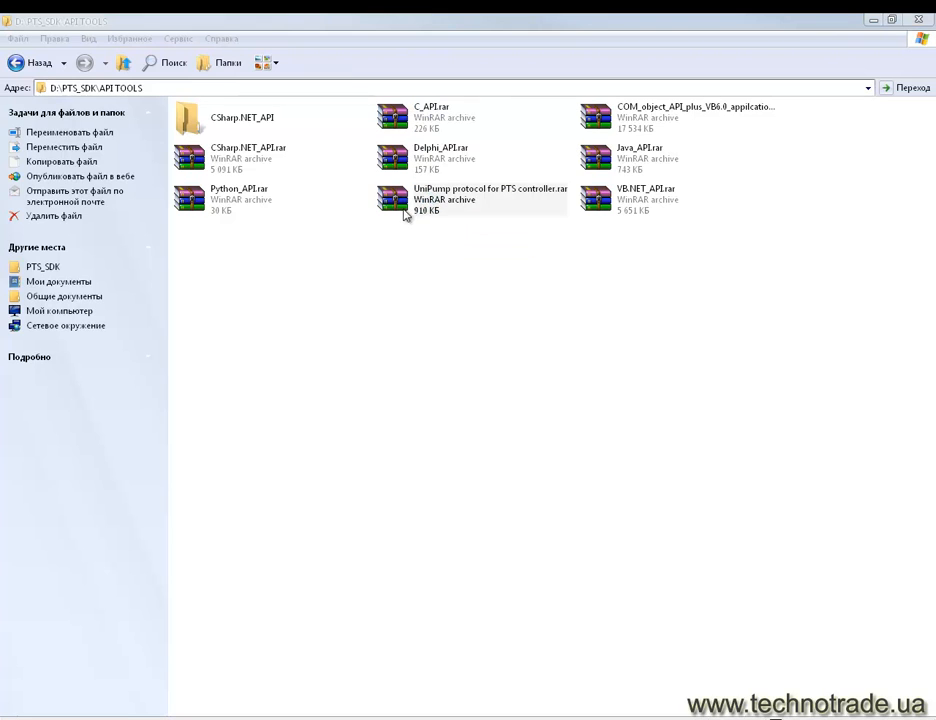
{"action": "left_click", "coordinate": [253, 296]}
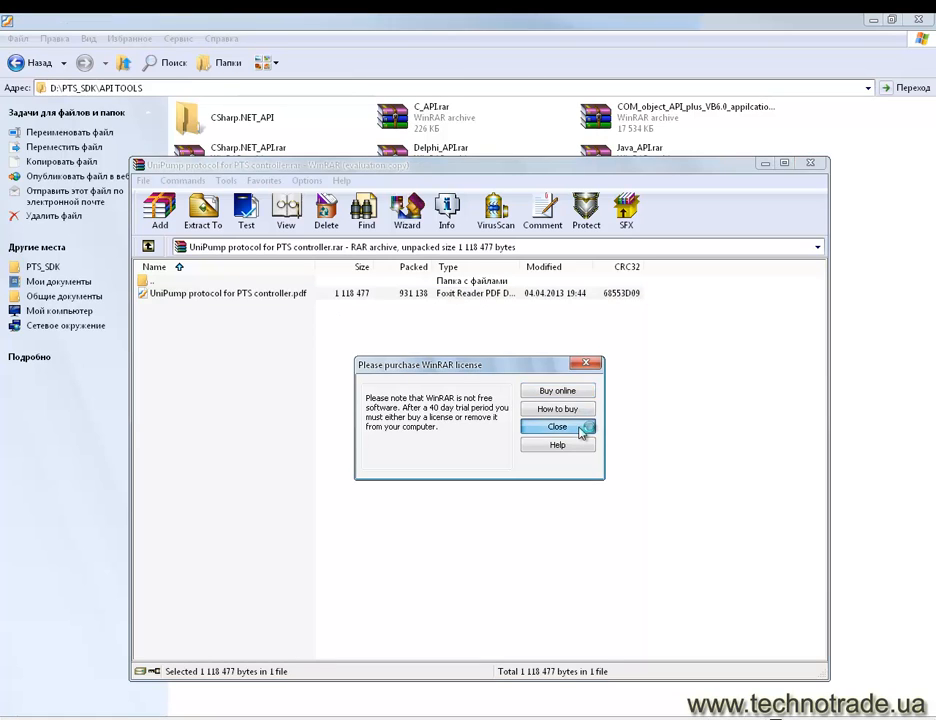
{"action": "left_click", "coordinate": [557, 427]}
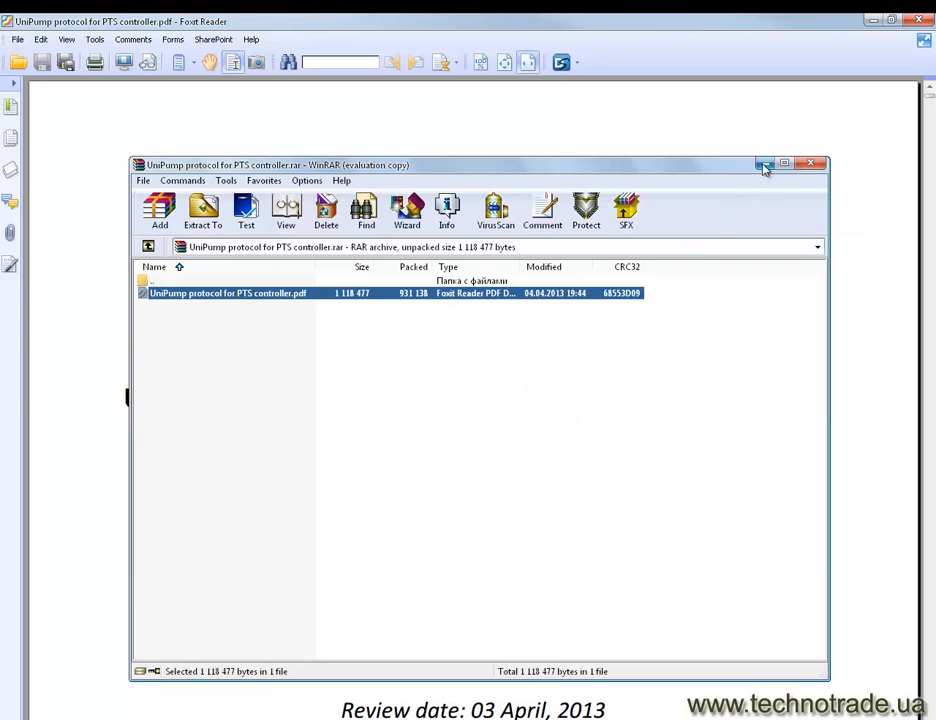
{"action": "left_click", "coordinate": [764, 164]}
Look through the UniPump protocol specification, from the title page and table of contents to the StatusRequest command description.
{"action": "scroll", "coordinate": [611, 240], "scroll_direction": "down", "scroll_amount": 3}
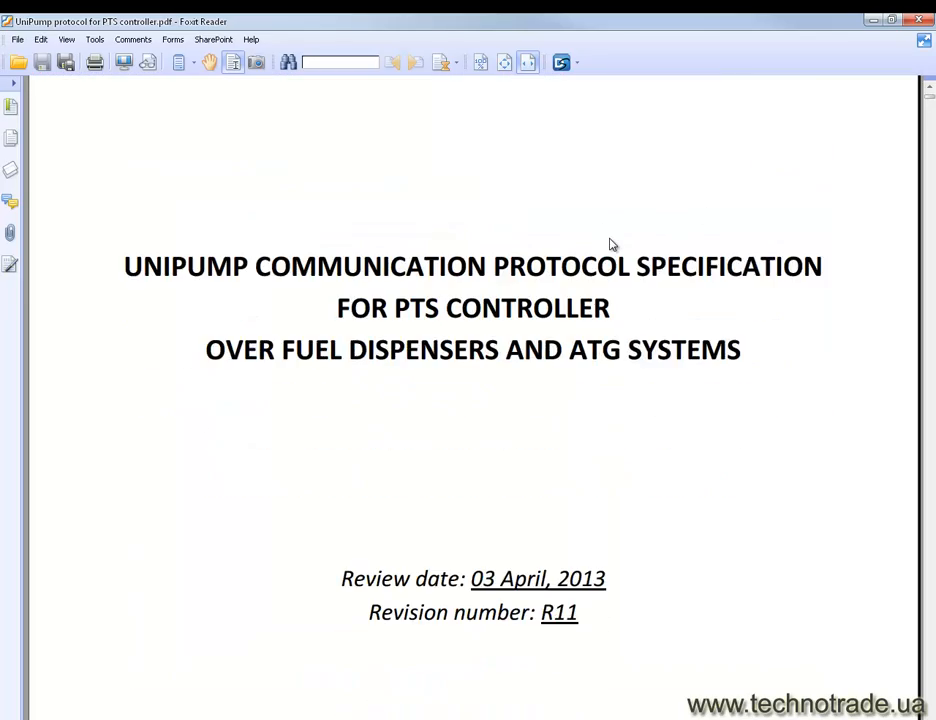
{"action": "scroll", "coordinate": [618, 260], "scroll_direction": "down", "scroll_amount": 20}
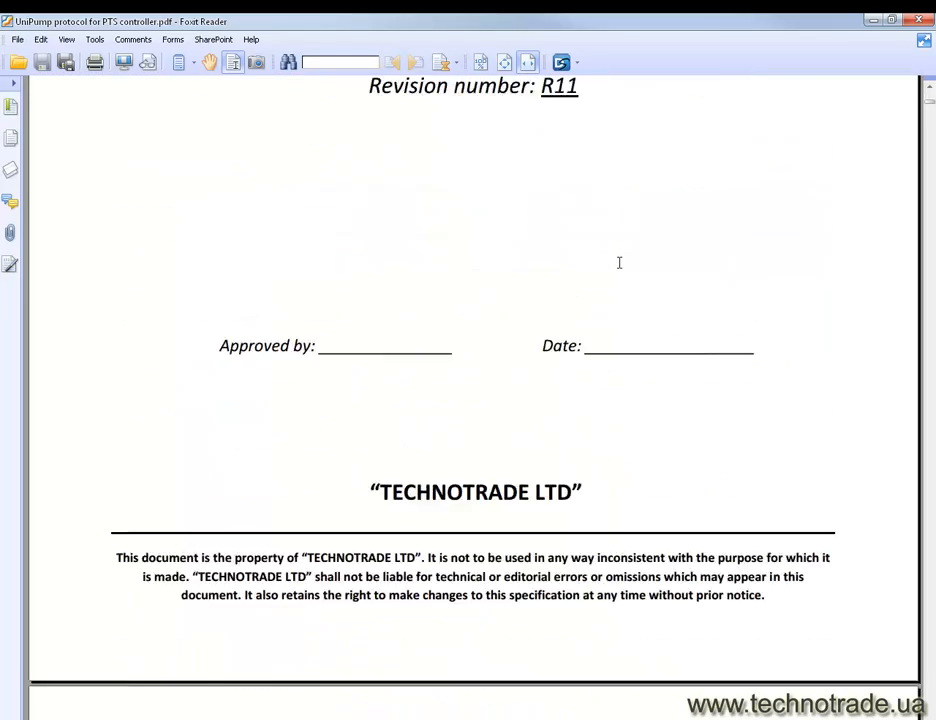
{"action": "scroll", "coordinate": [628, 268], "scroll_direction": "down", "scroll_amount": 7}
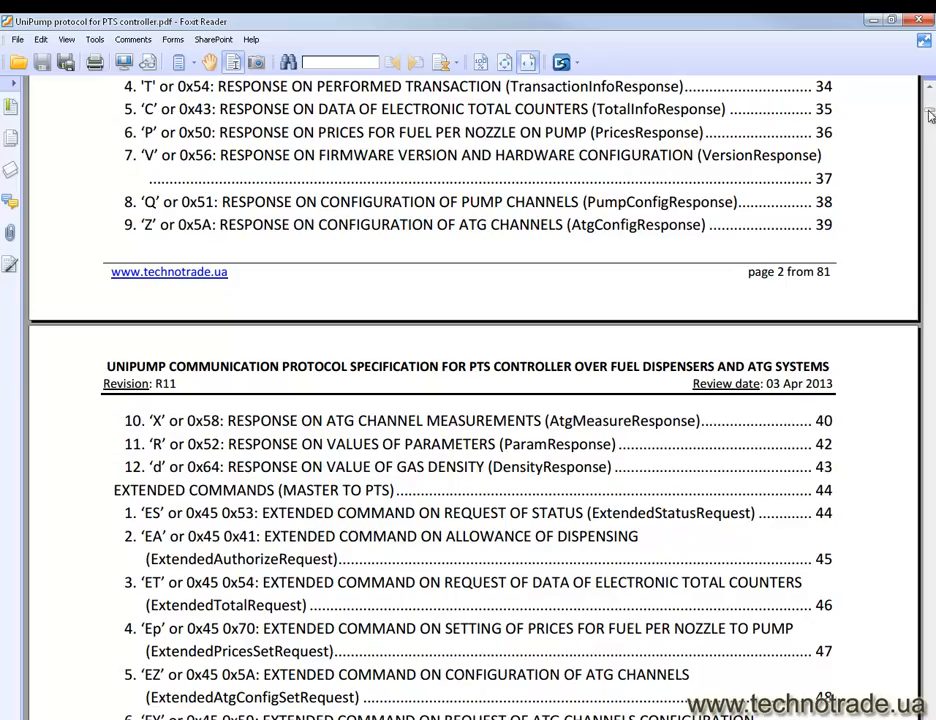
{"action": "left_click_drag", "start_coordinate": [929, 114], "coordinate": [930, 190]}
{"action": "scroll", "coordinate": [794, 200], "scroll_direction": "up", "scroll_amount": 8}
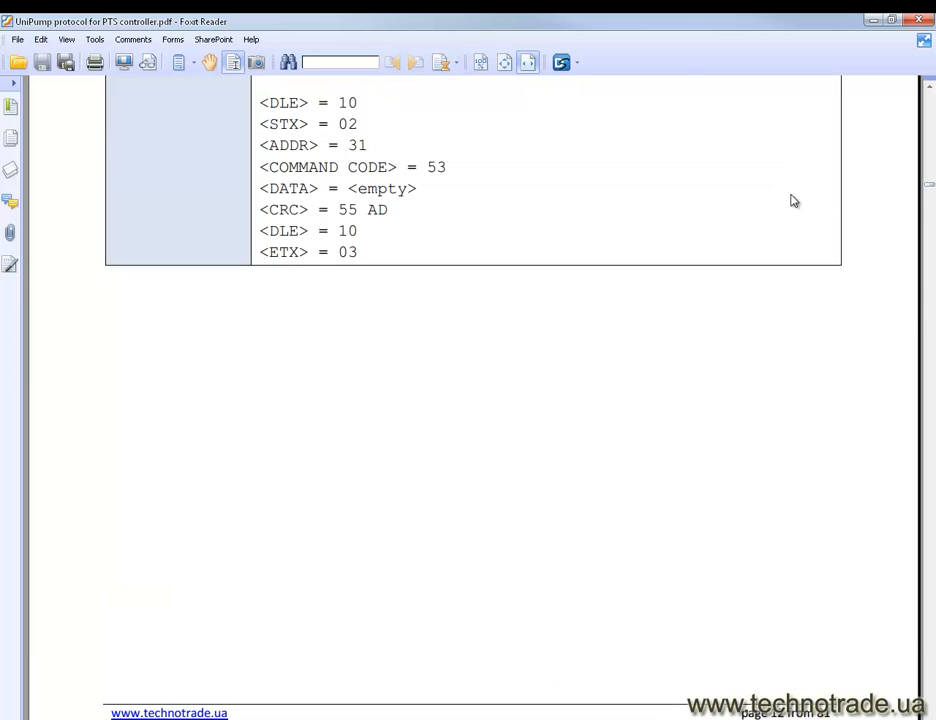
{"action": "scroll", "coordinate": [794, 200], "scroll_direction": "up", "scroll_amount": 1}
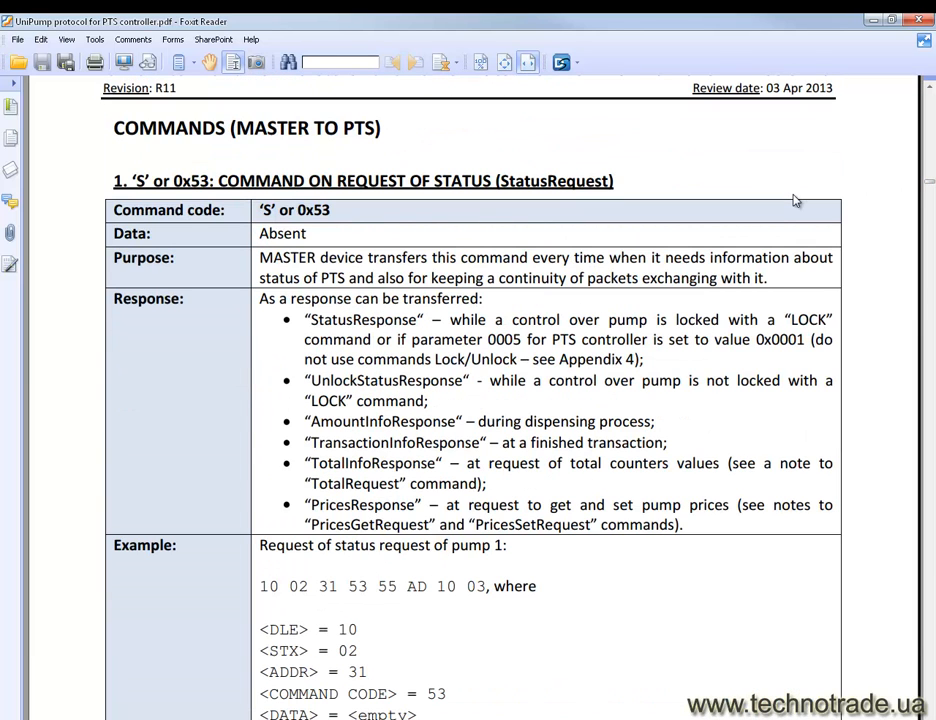
Minimize the specification, show the SOFTWARE UTILITIES folder of PTS_SDK and switch to the PTS controller web page in Firefox.
{"action": "left_click", "coordinate": [871, 21]}
{"action": "left_click", "coordinate": [518, 296]}
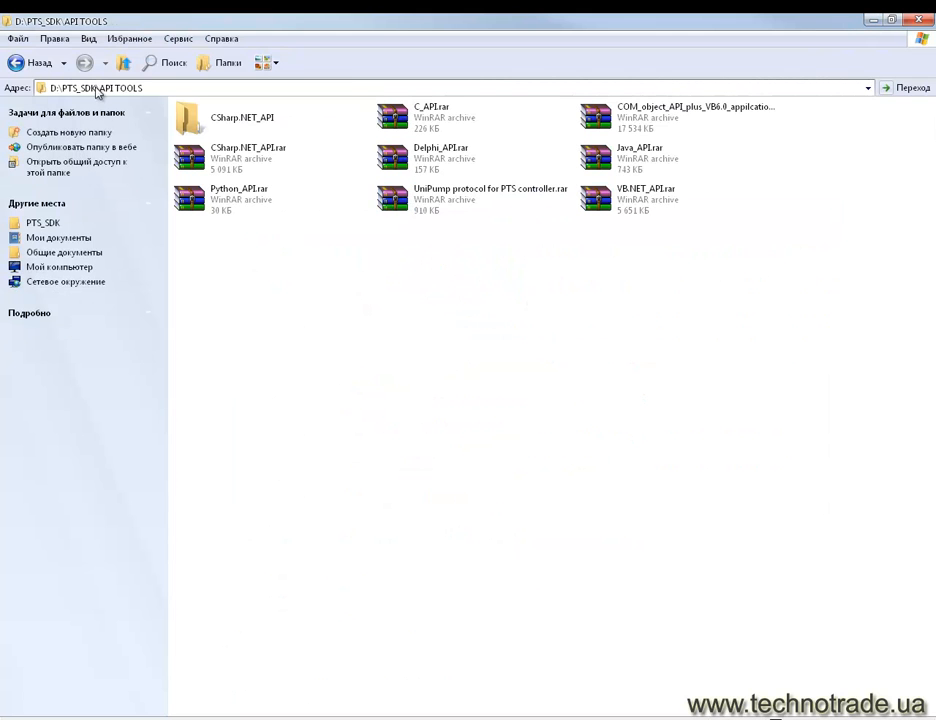
{"action": "left_click", "coordinate": [122, 64]}
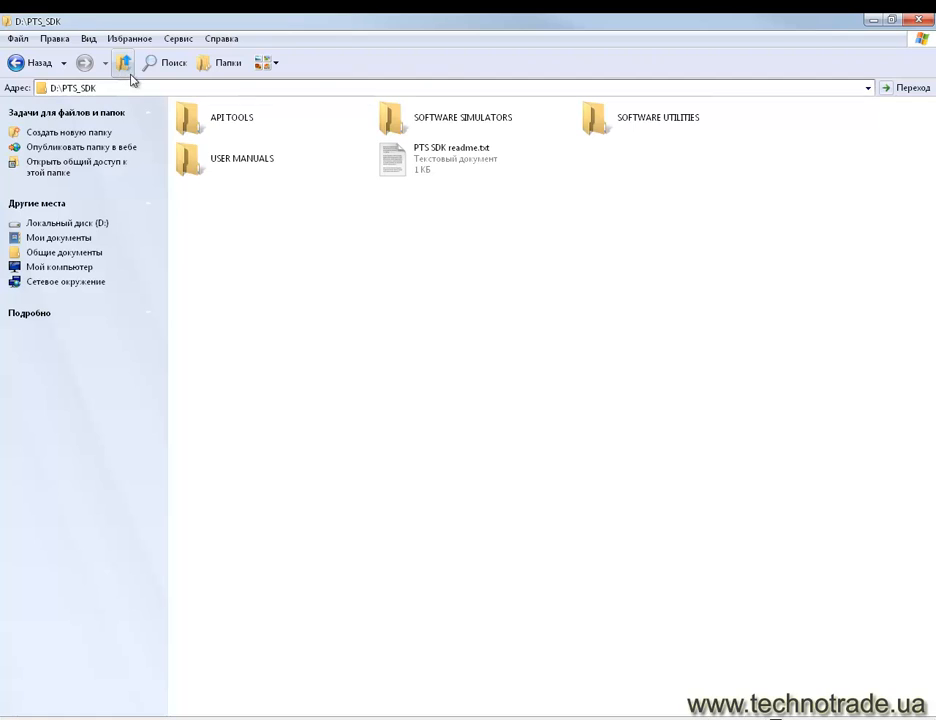
{"action": "left_click", "coordinate": [234, 168]}
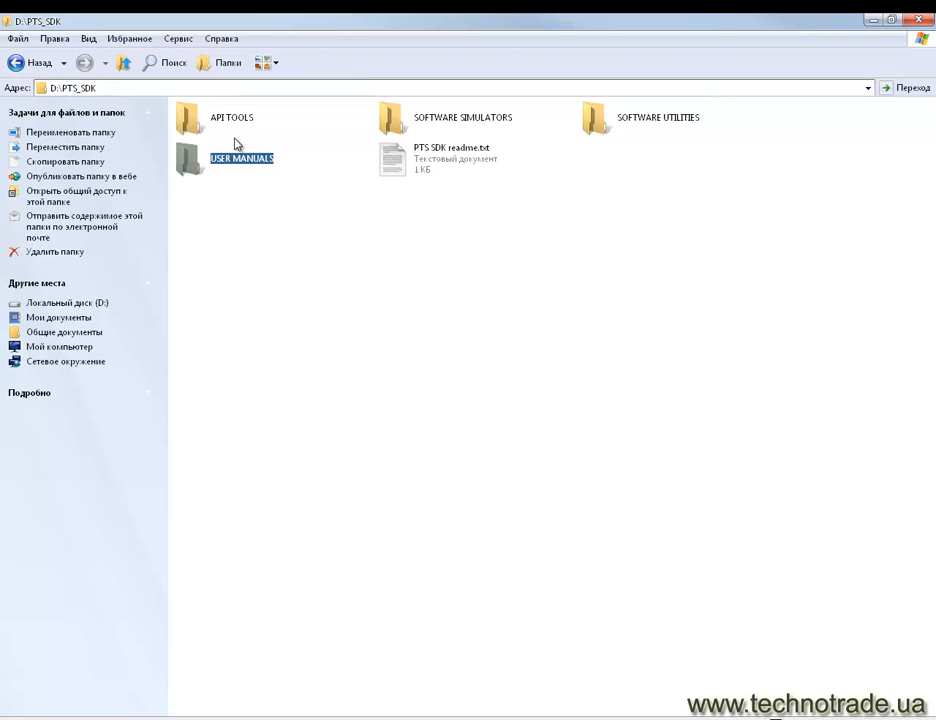
{"action": "double_click", "coordinate": [657, 133]}
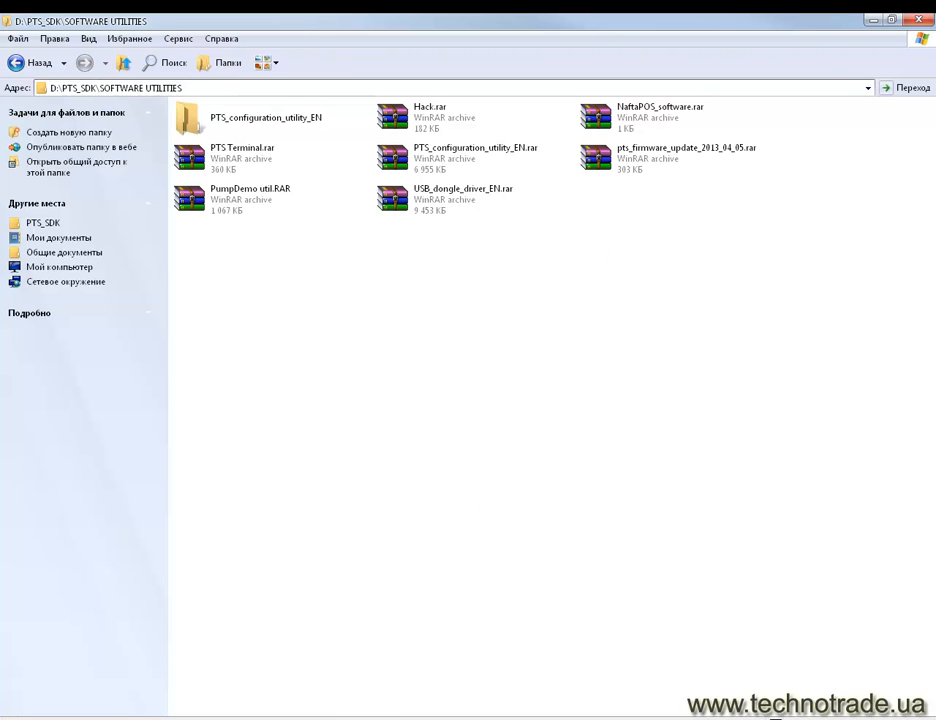
{"action": "left_click", "coordinate": [345, 718]}
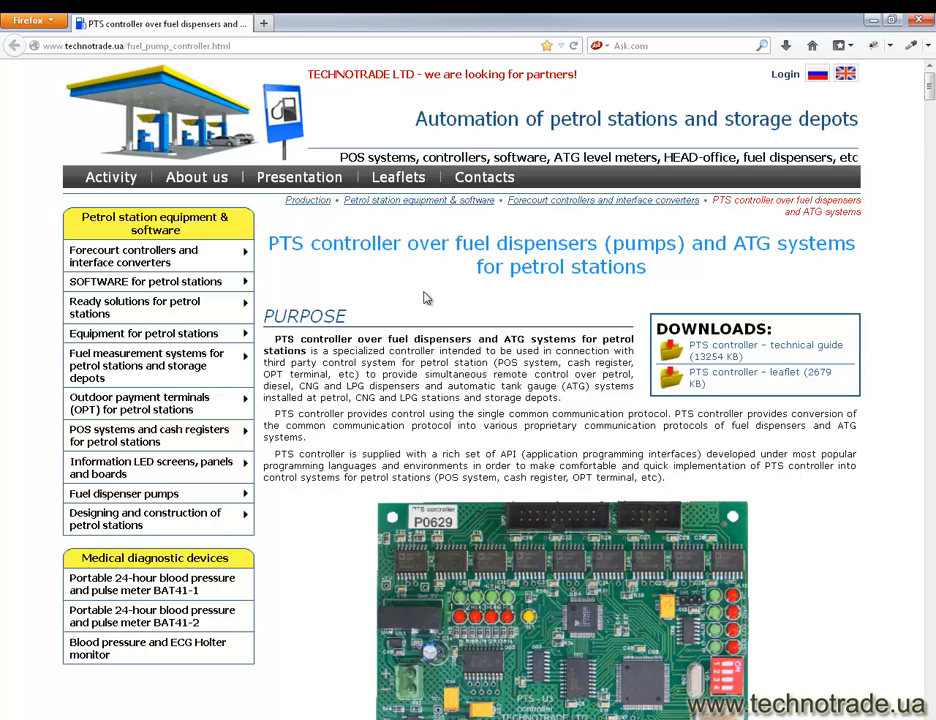